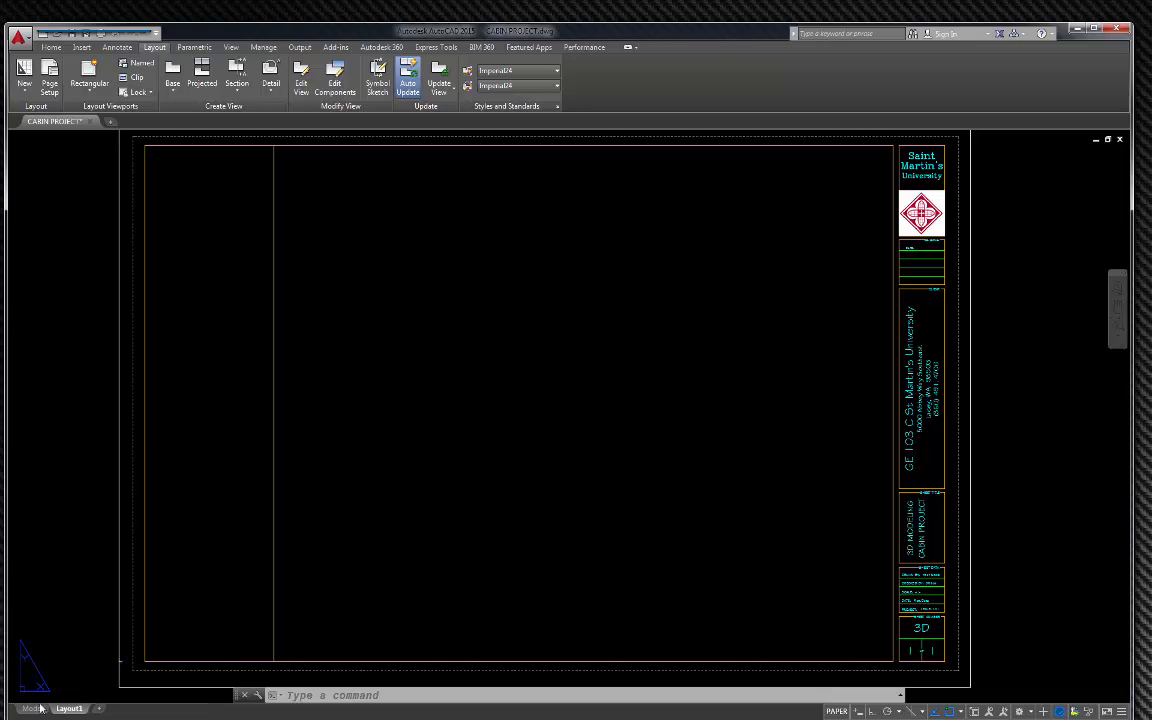
- Switch from the layout to model space and set the workspace to 3D Modeling
mouse_move(36, 710)
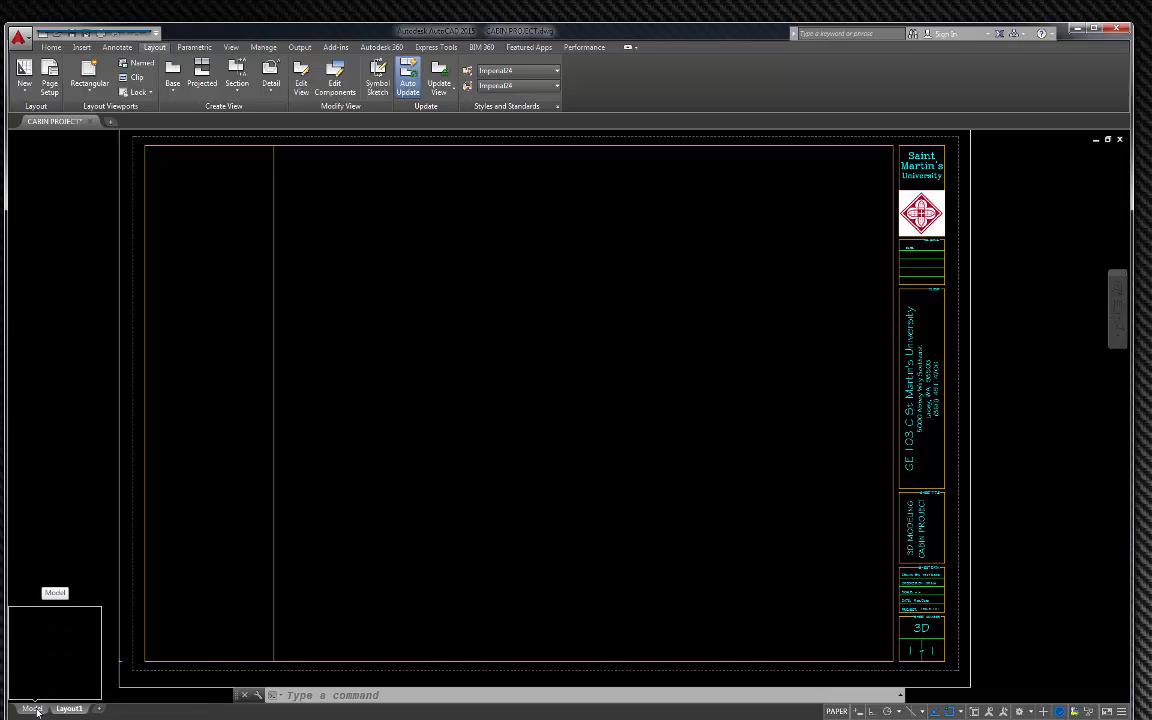
left_click(33, 709)
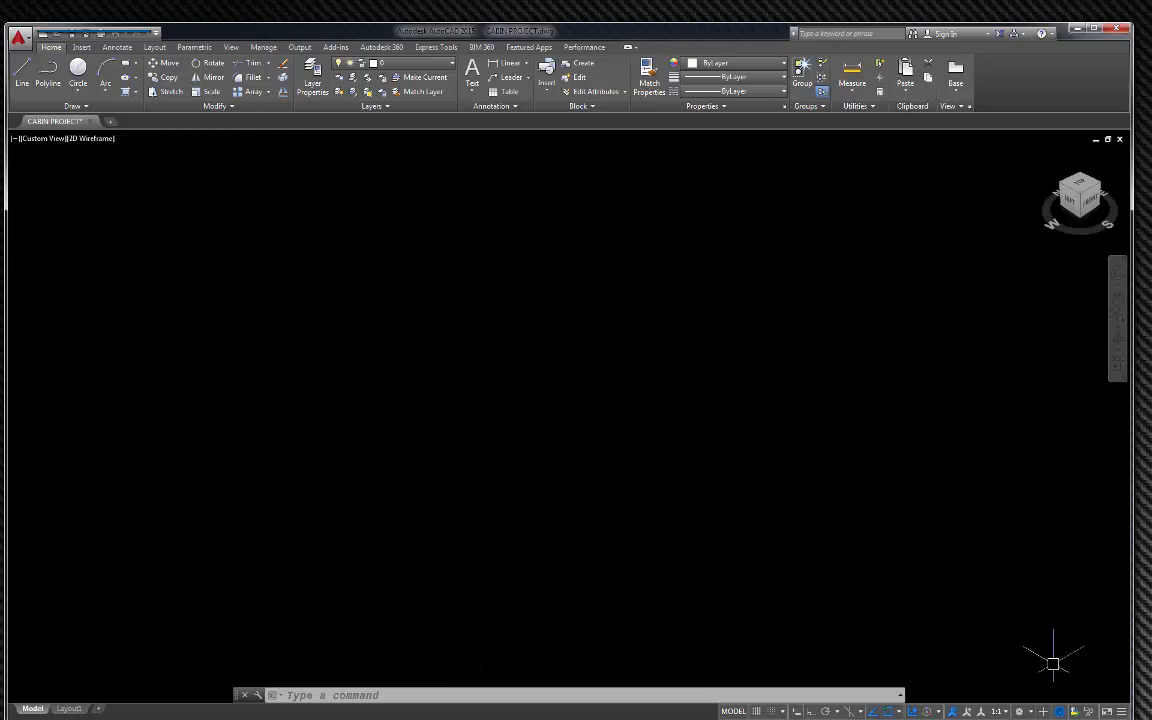
left_click(1032, 713)
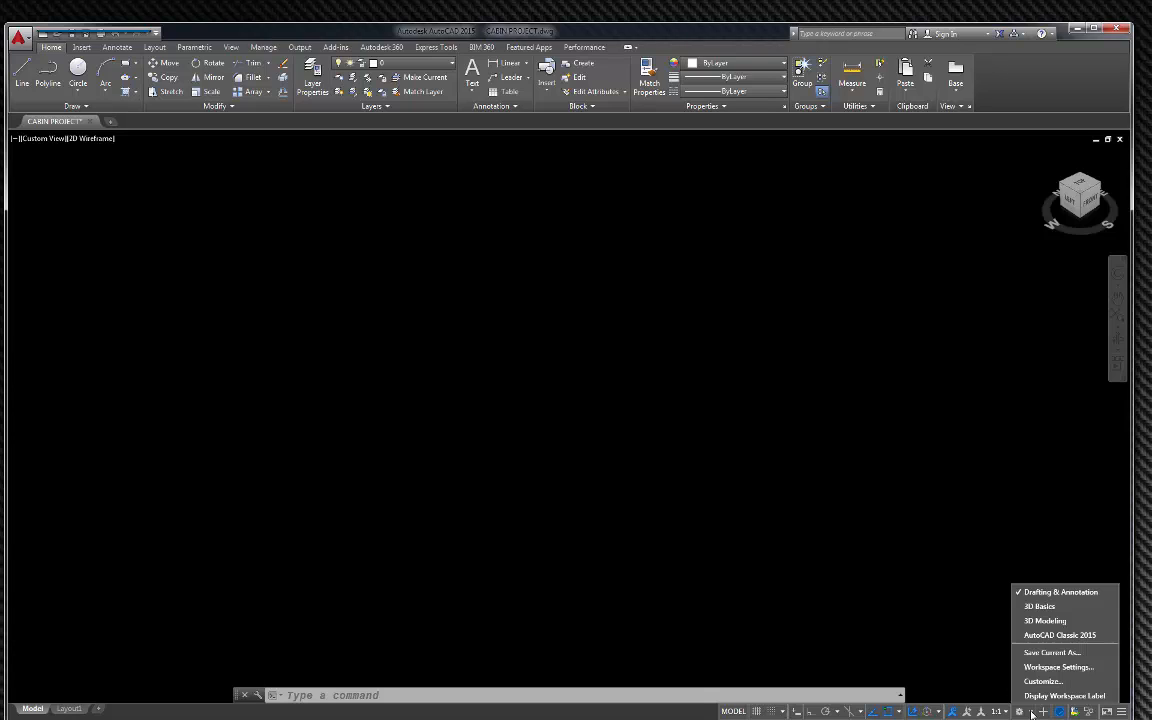
left_click(1043, 621)
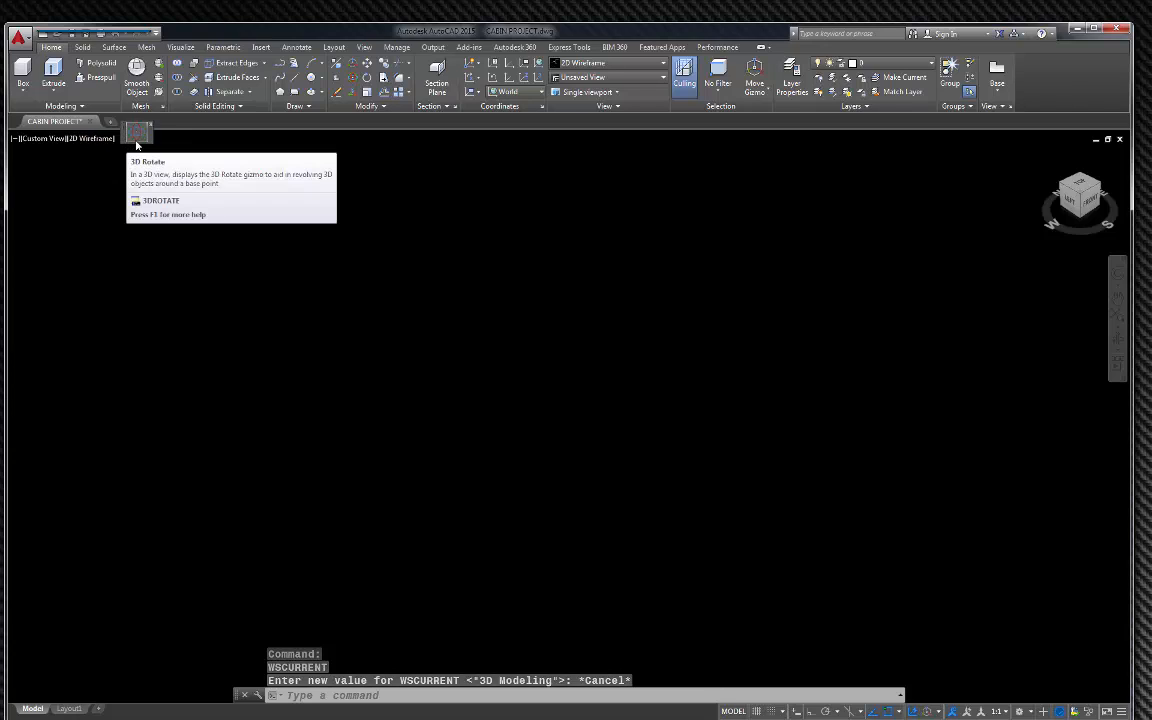
- Shift the floating 3D Rotate toolbar along the ribbon's edge, and float a narrower command line in the drawing area's upper-left corner
left_click_drag(124, 127, 775, 131)
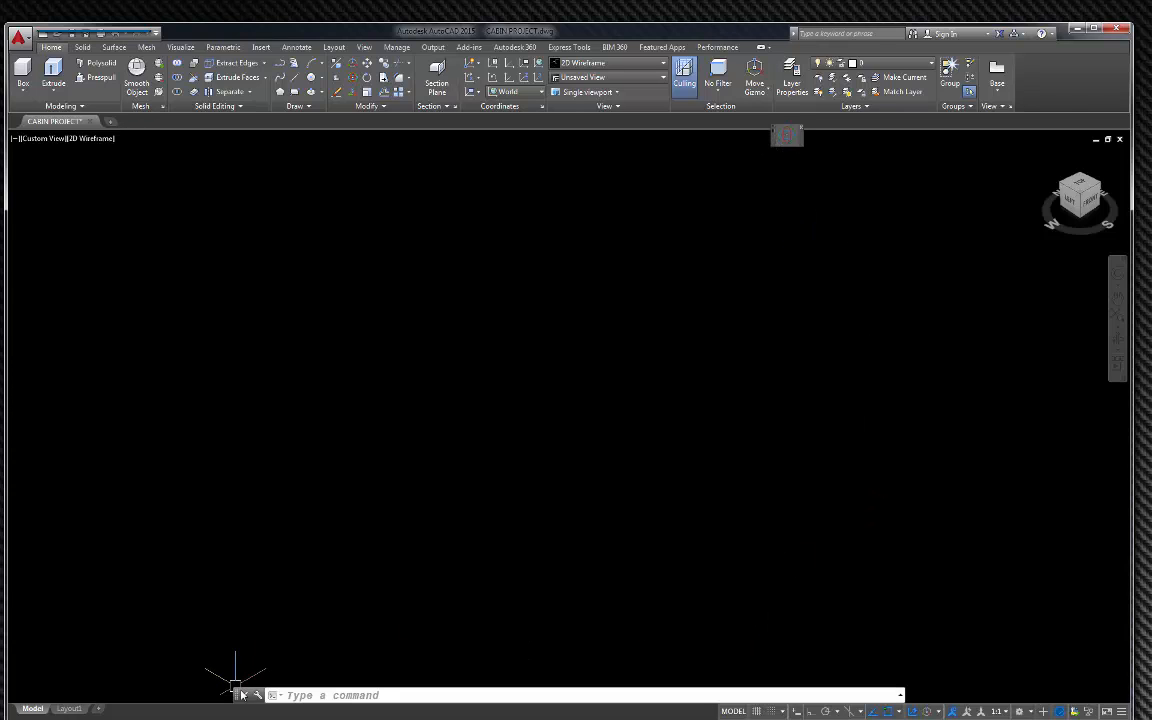
left_click_drag(240, 695, 40, 145)
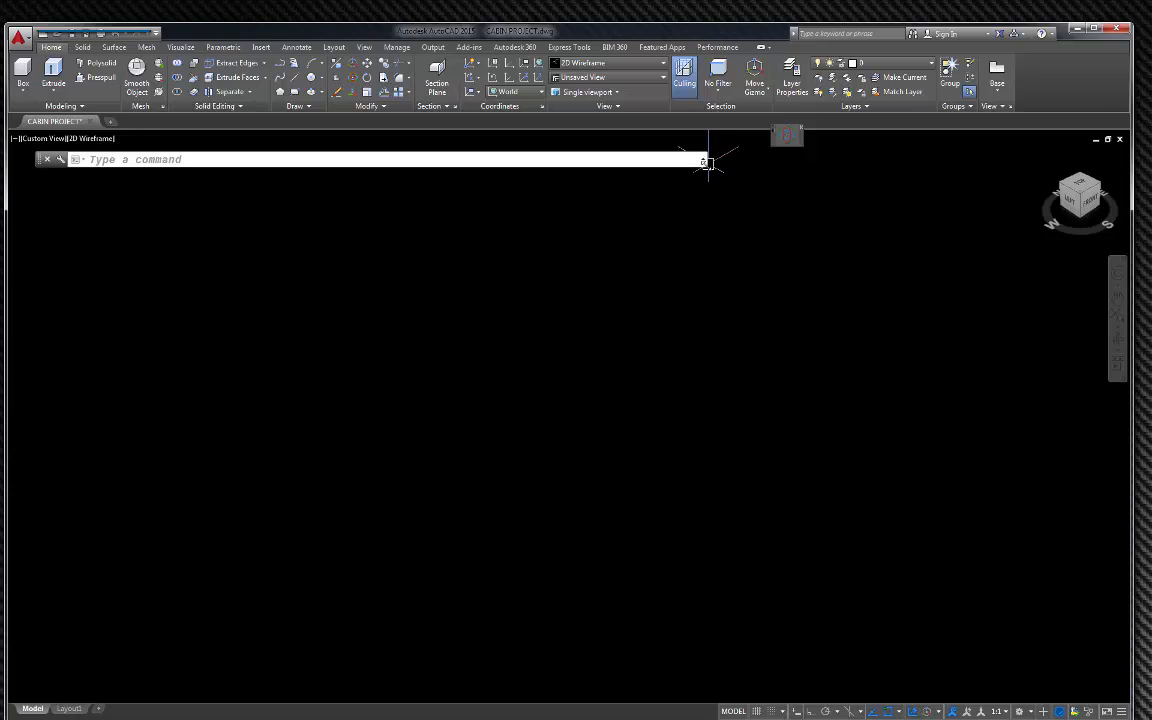
left_click_drag(707, 162, 331, 212)
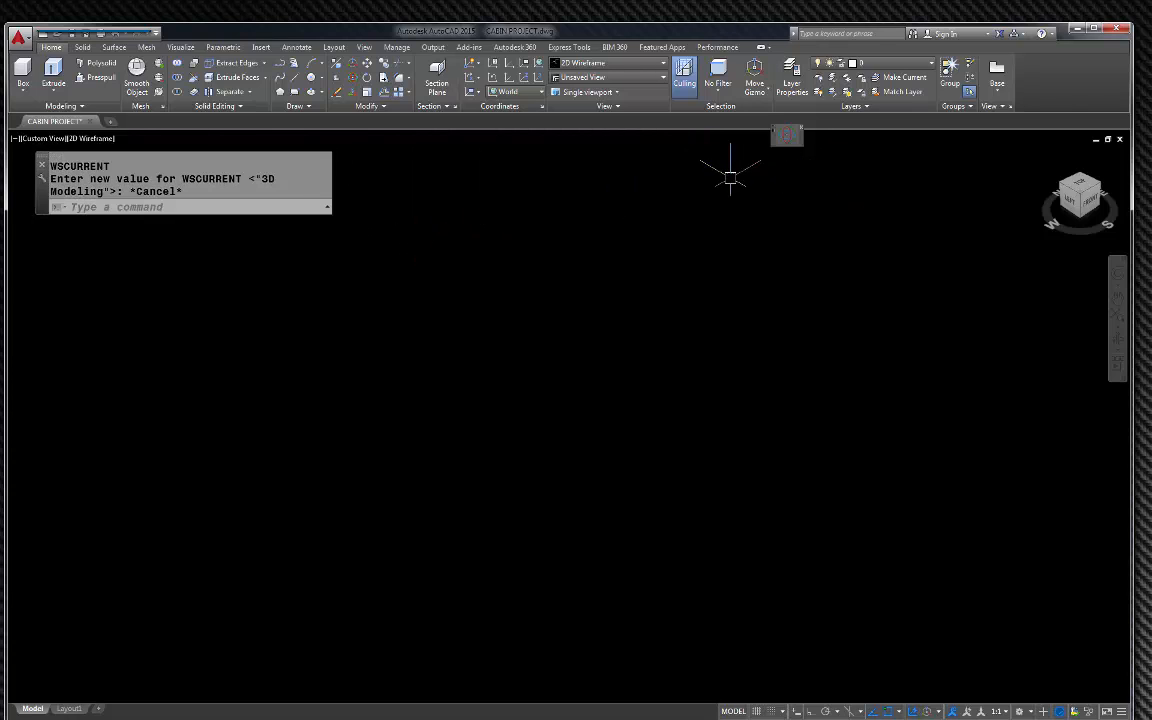
key("Escape")
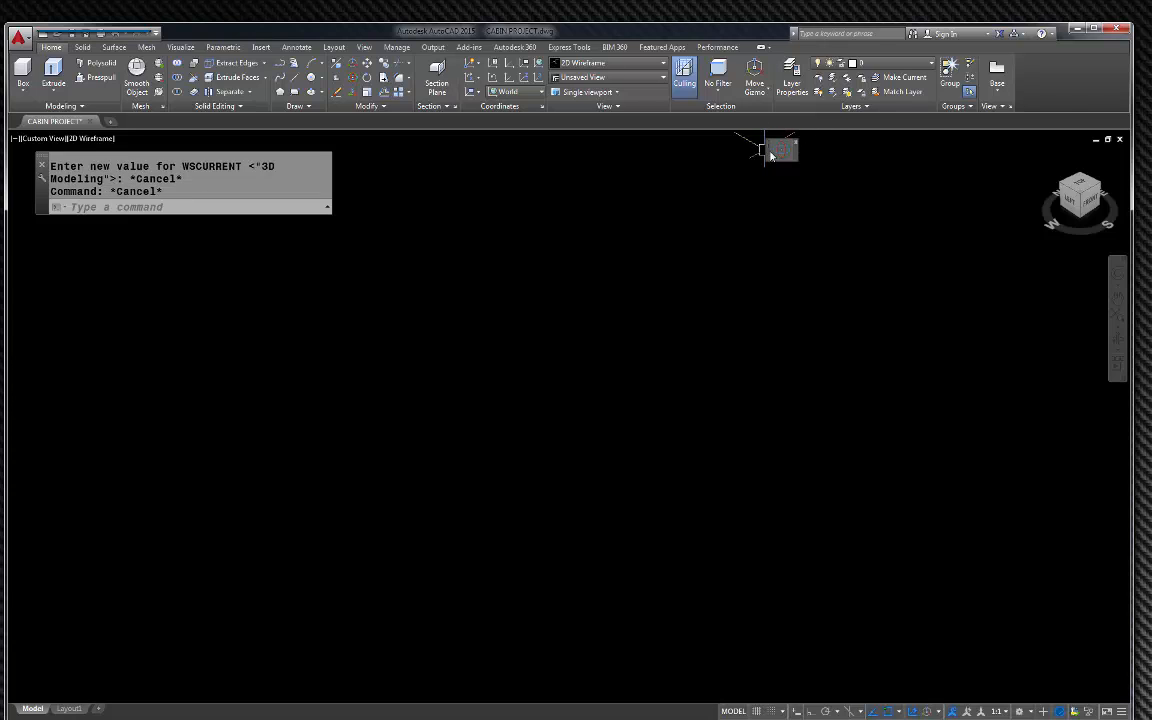
- Show the Layers toolbar using the -TOOLBAR command with its Show option
right_click(771, 155)
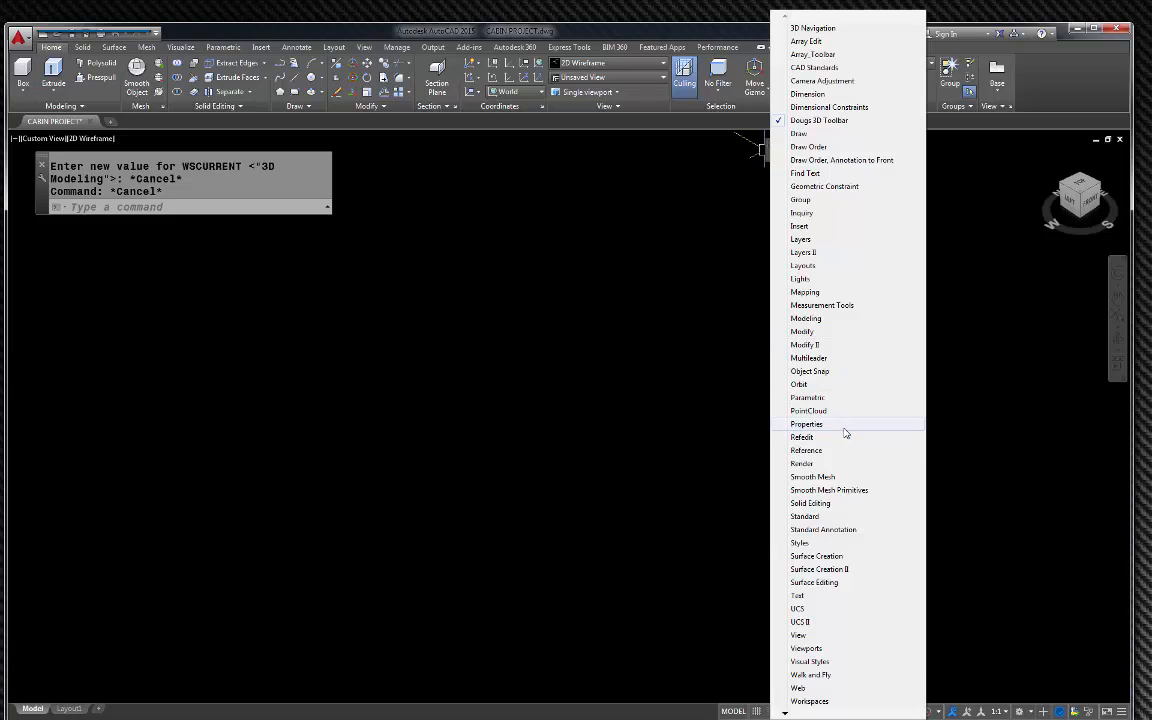
key("Escape")
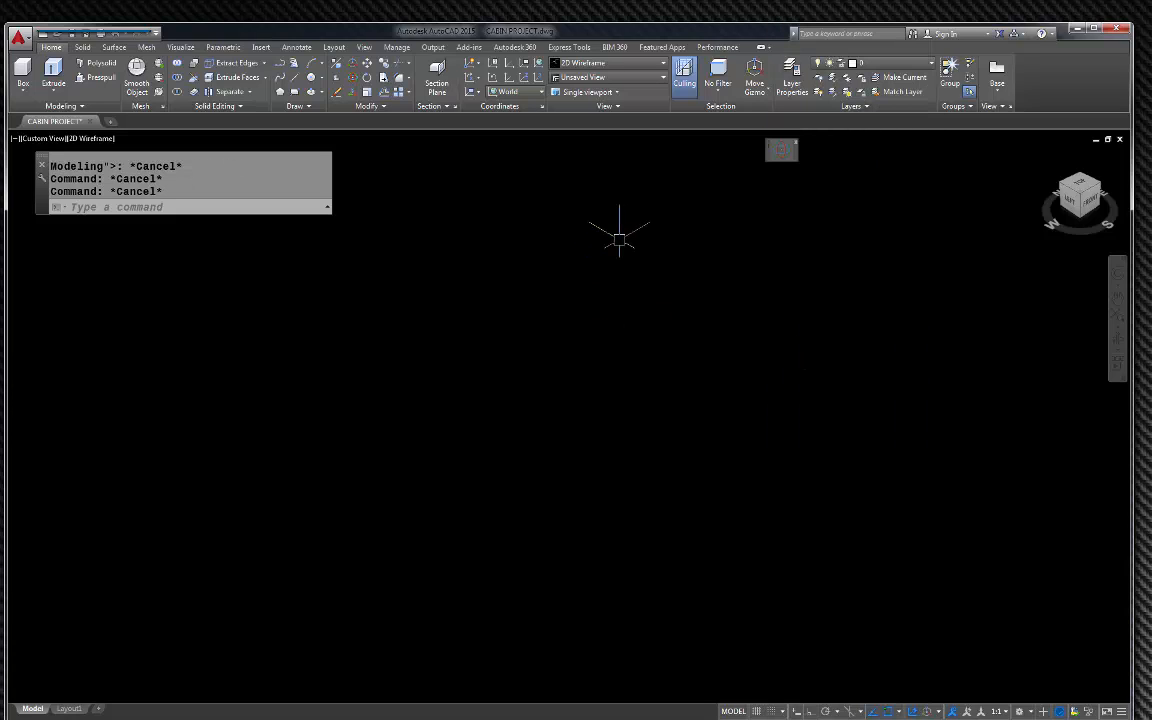
type("-TOOLBAR")
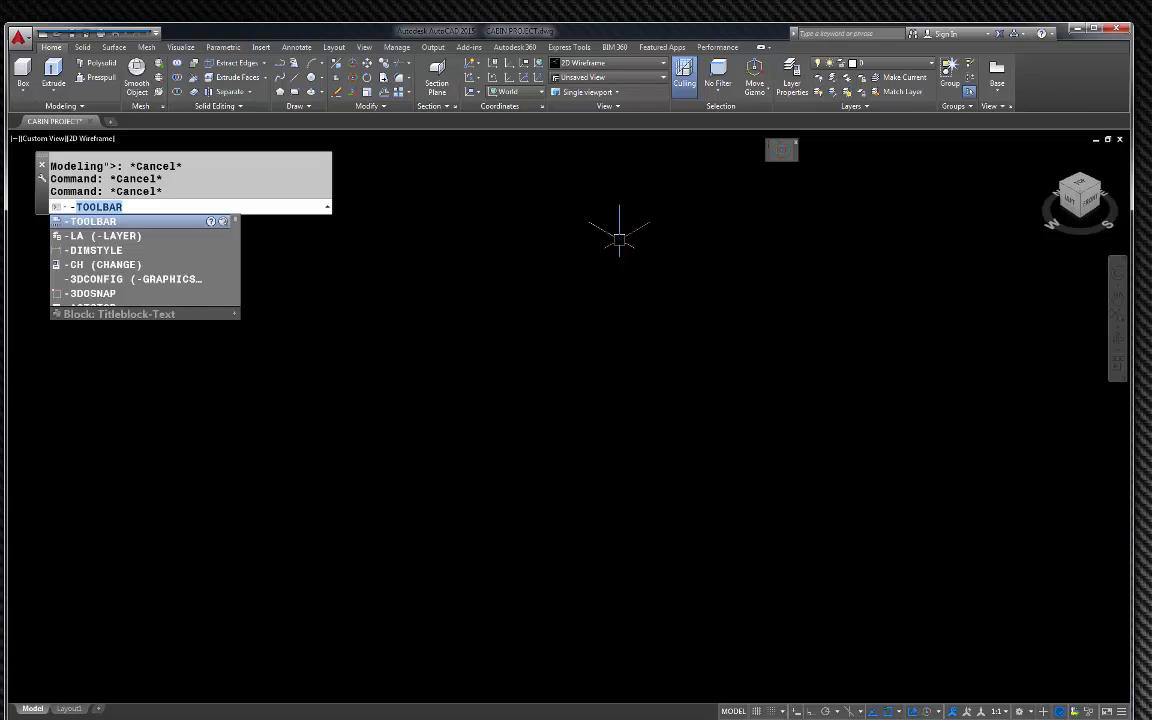
key("Return")
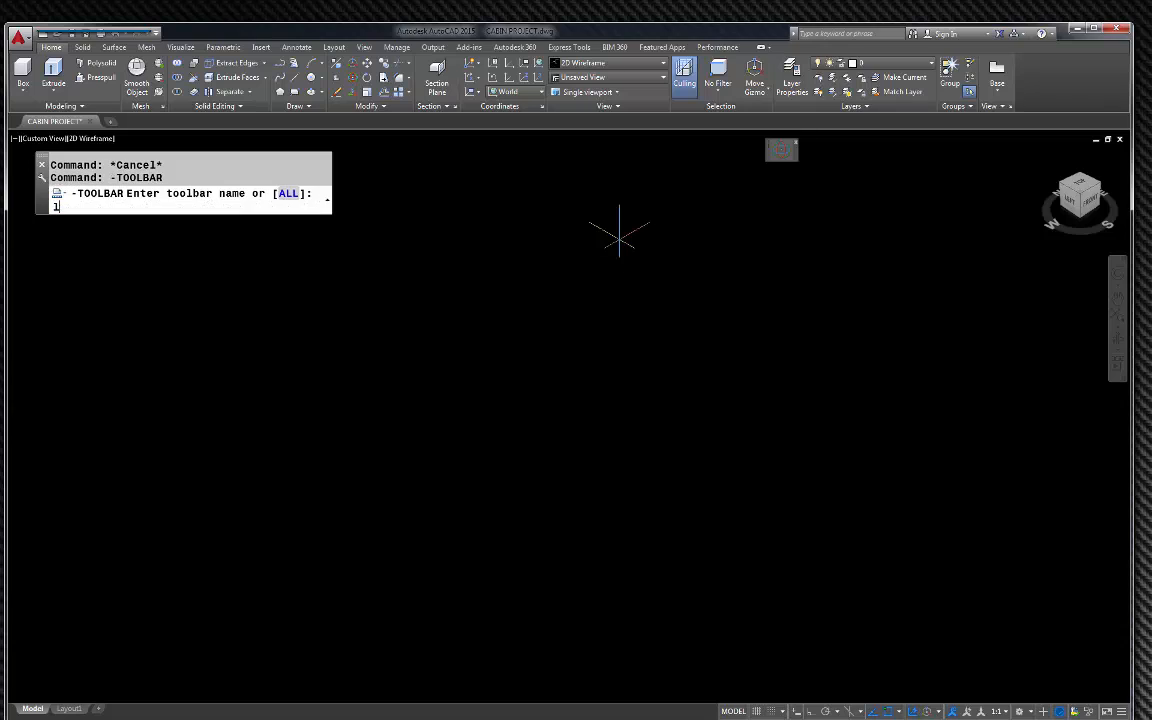
type("layers")
key("Return")
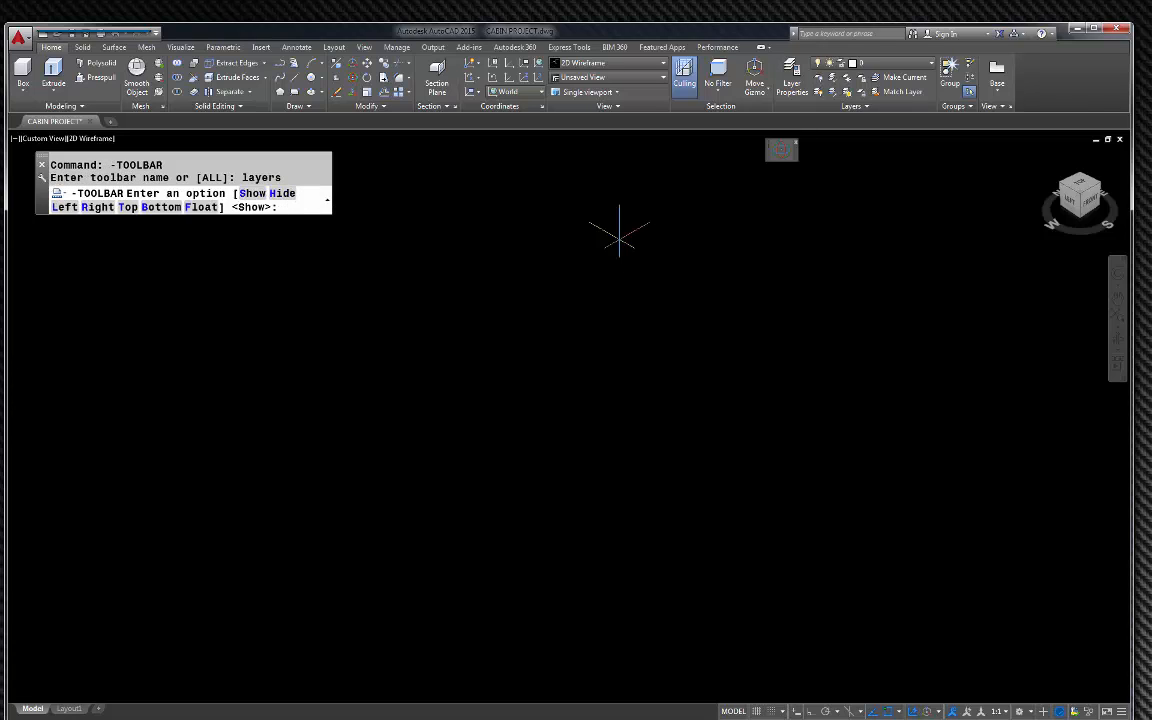
type("s")
key("Return")
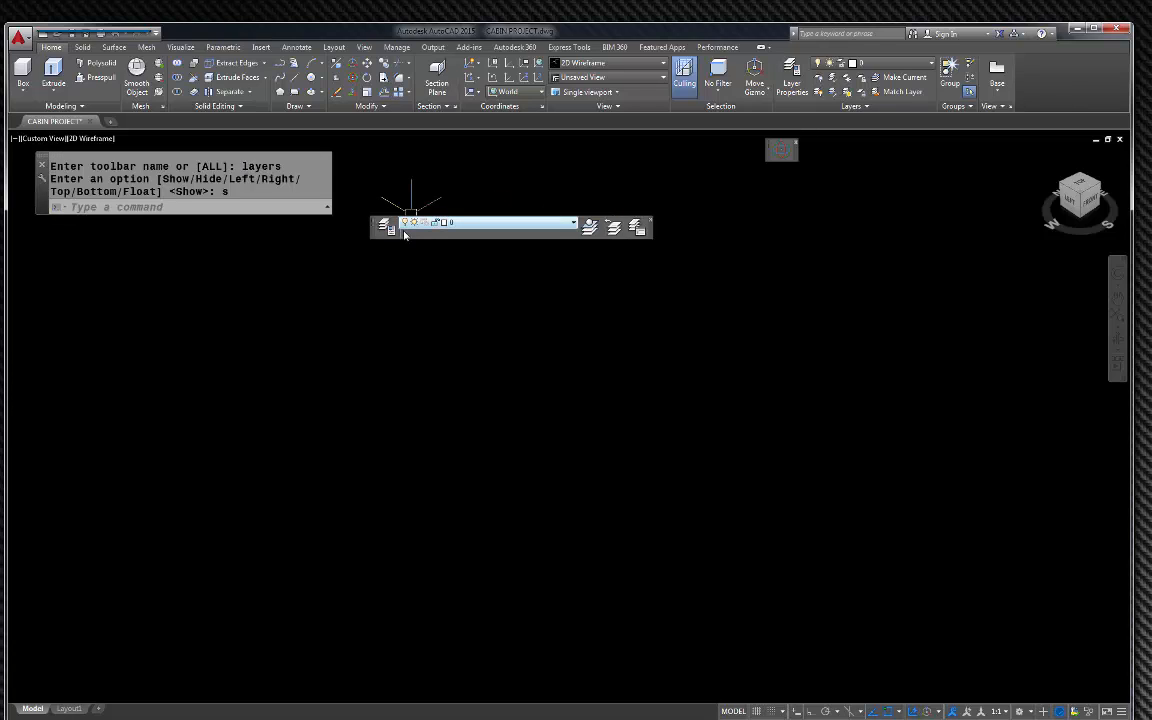
- Dock the Layers toolbar above the drawing area and place the custom 3D toolbar beside it
left_click_drag(373, 226, 445, 154)
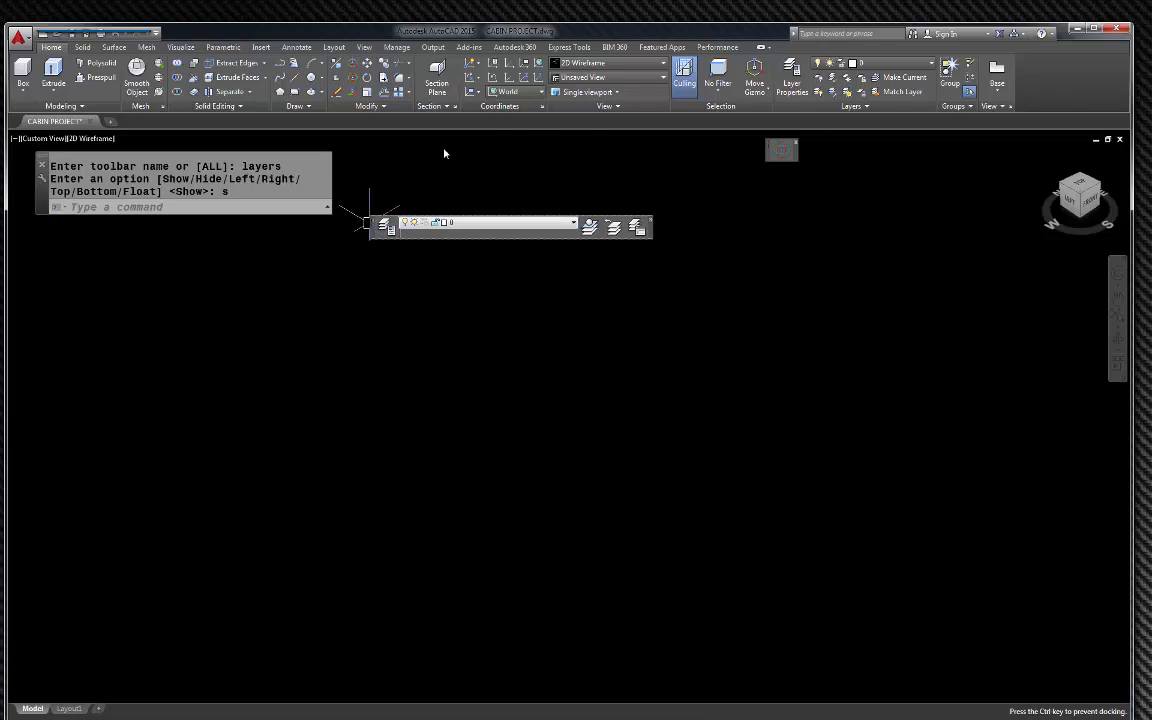
left_click_drag(585, 129, 494, 140)
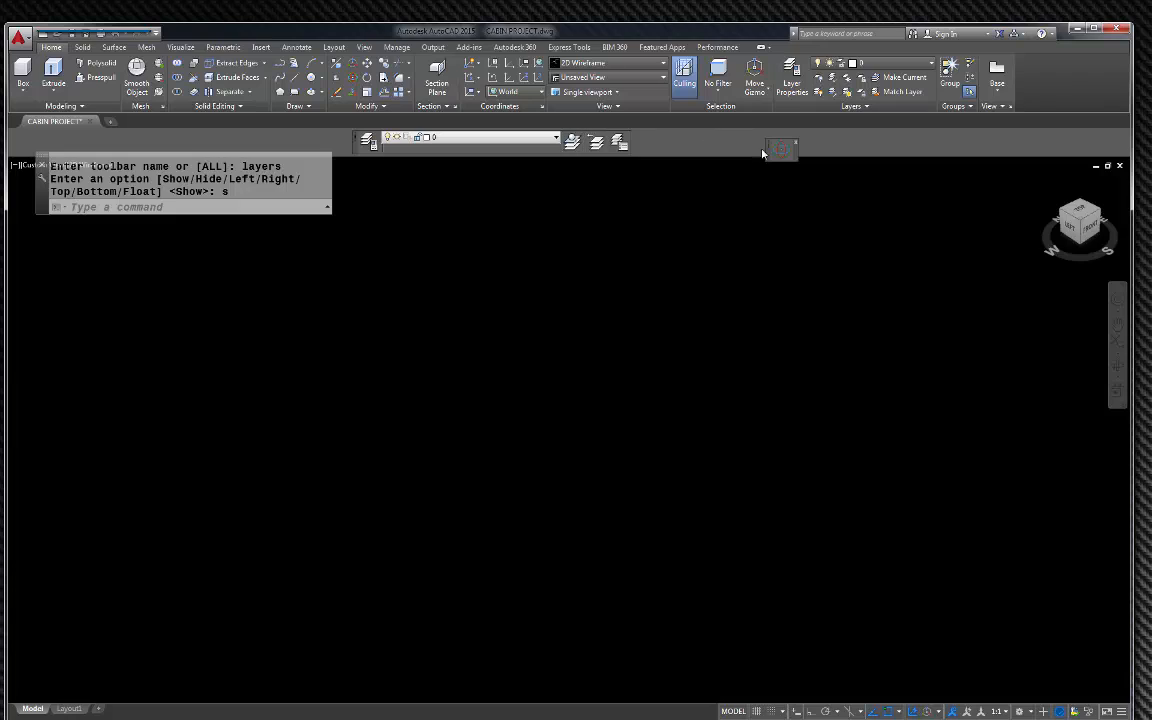
left_click_drag(680, 138, 652, 160)
key("Escape")
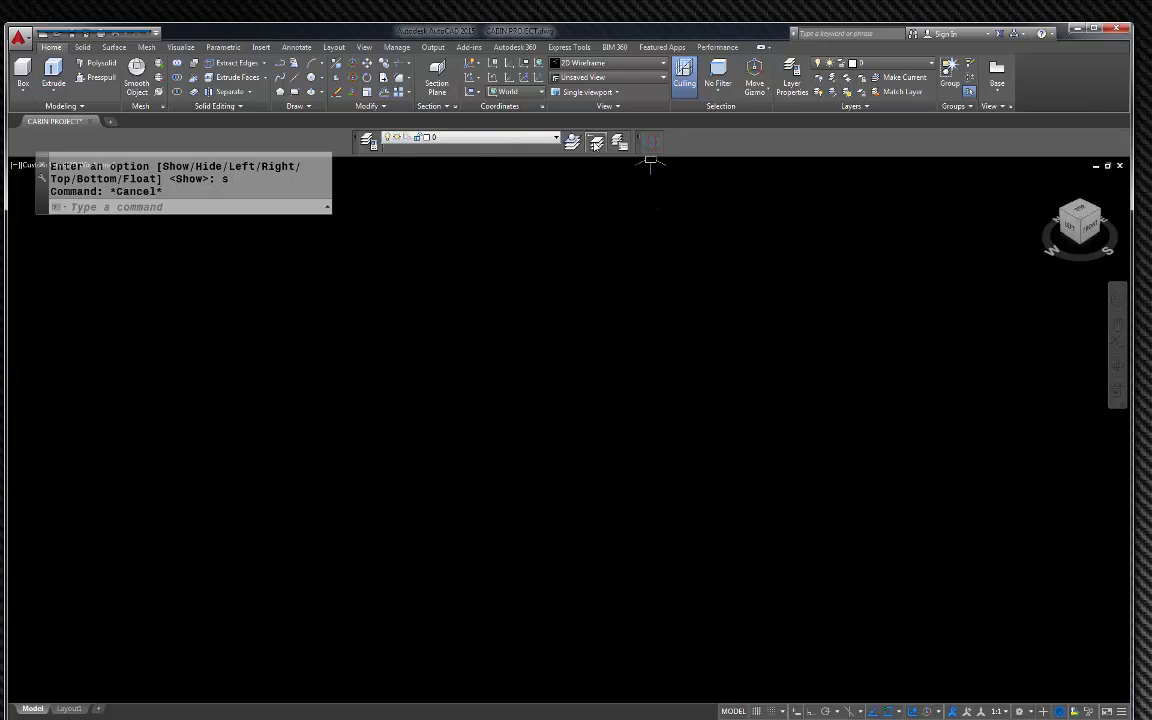
- Show the UCS II toolbar and dock it in the same row as the Layers toolbar
right_click(637, 143)
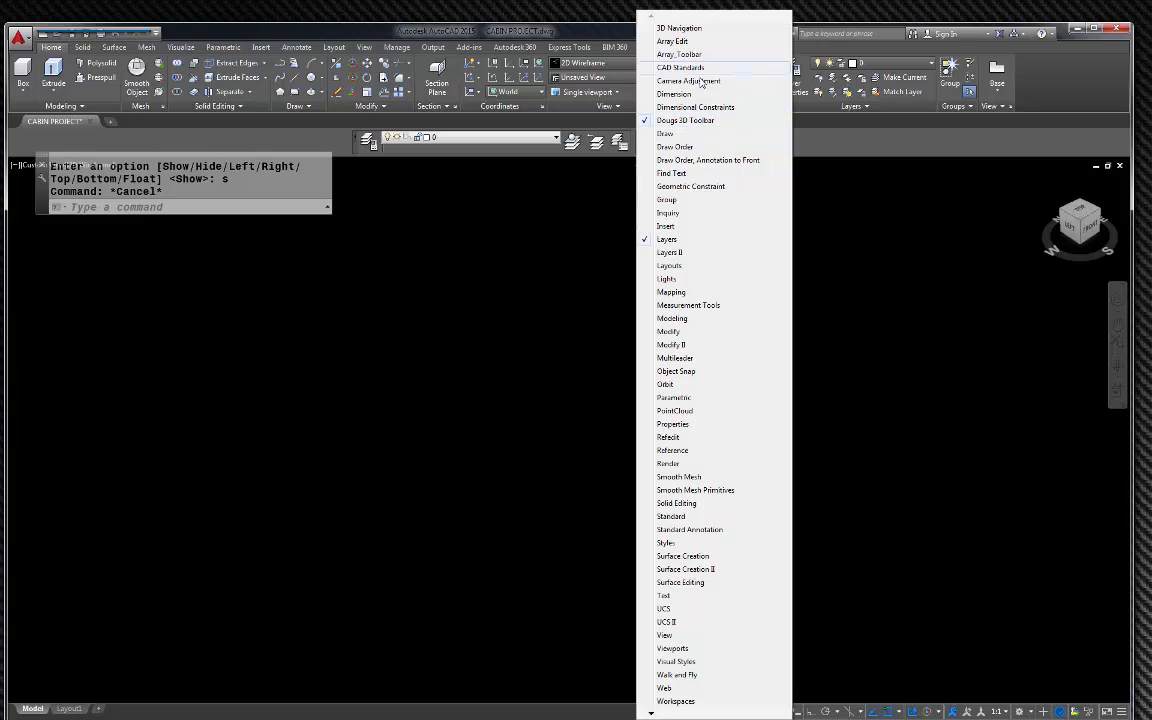
left_click(667, 622)
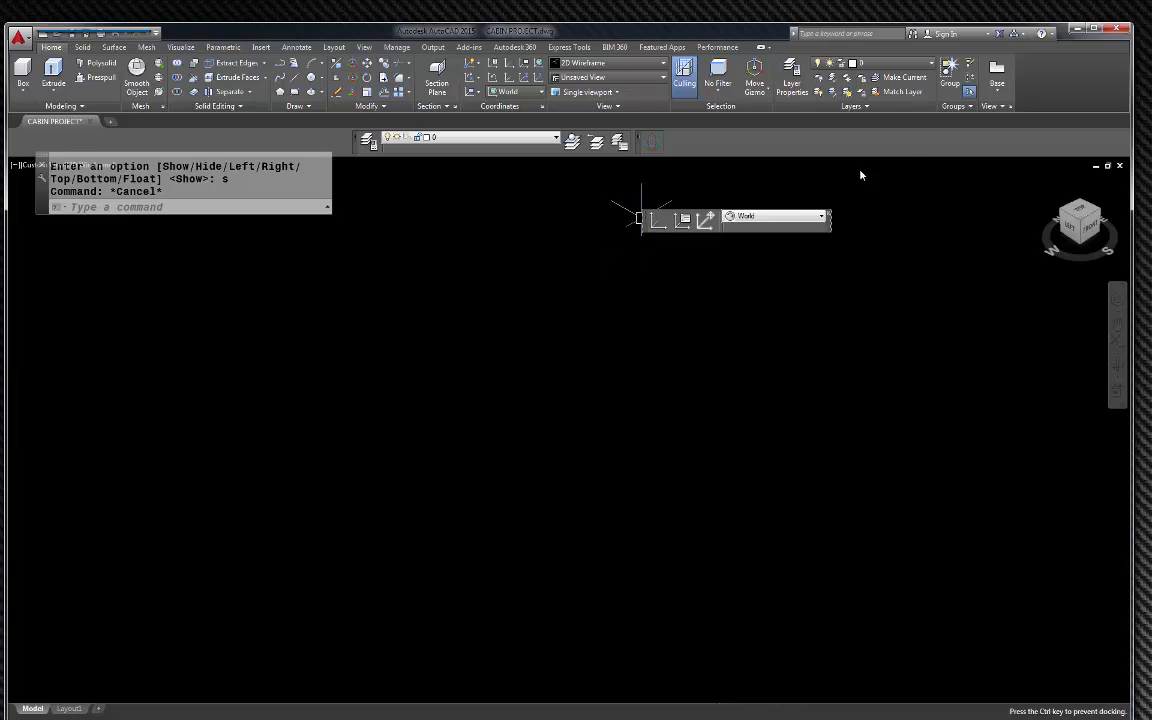
left_click_drag(860, 175, 900, 153)
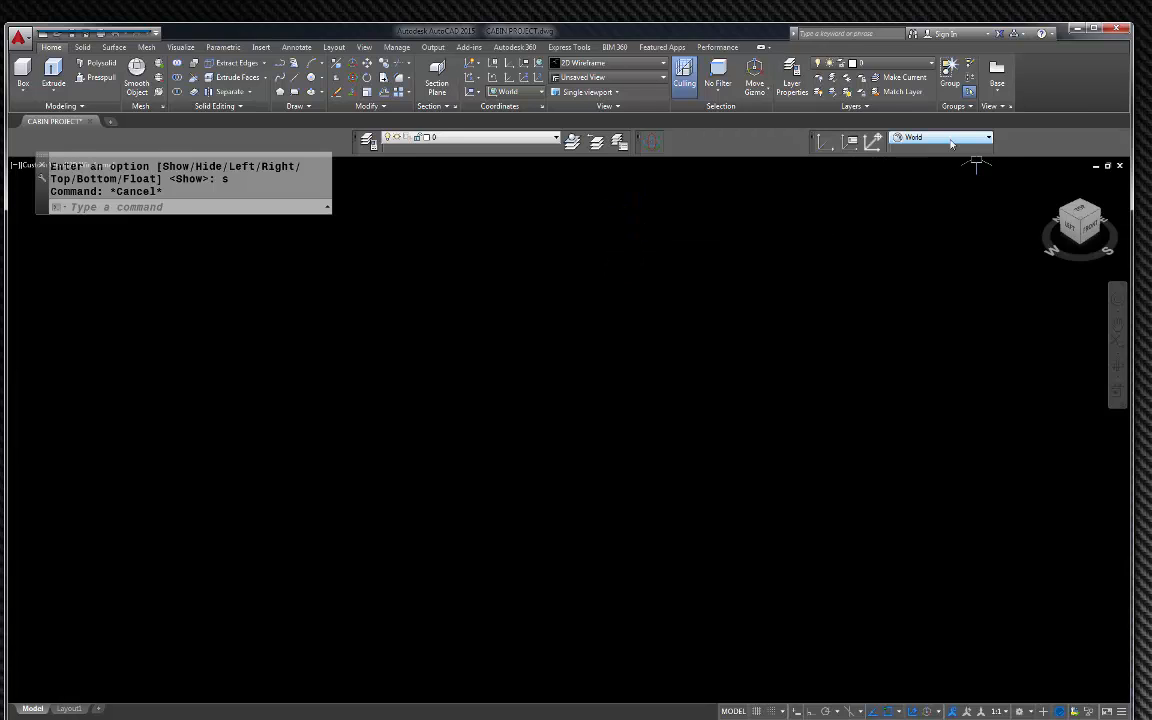
- Try the Top and Left UCS presets and return the coordinate system to World
left_click(541, 92)
left_click(515, 123)
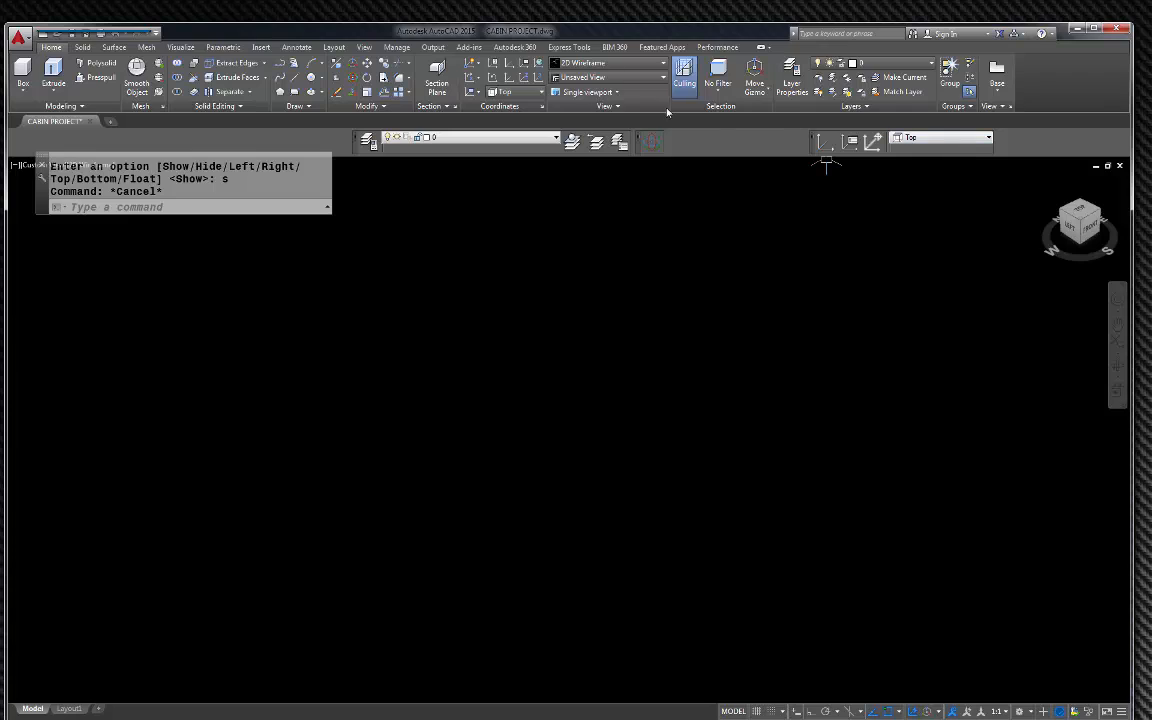
left_click(515, 92)
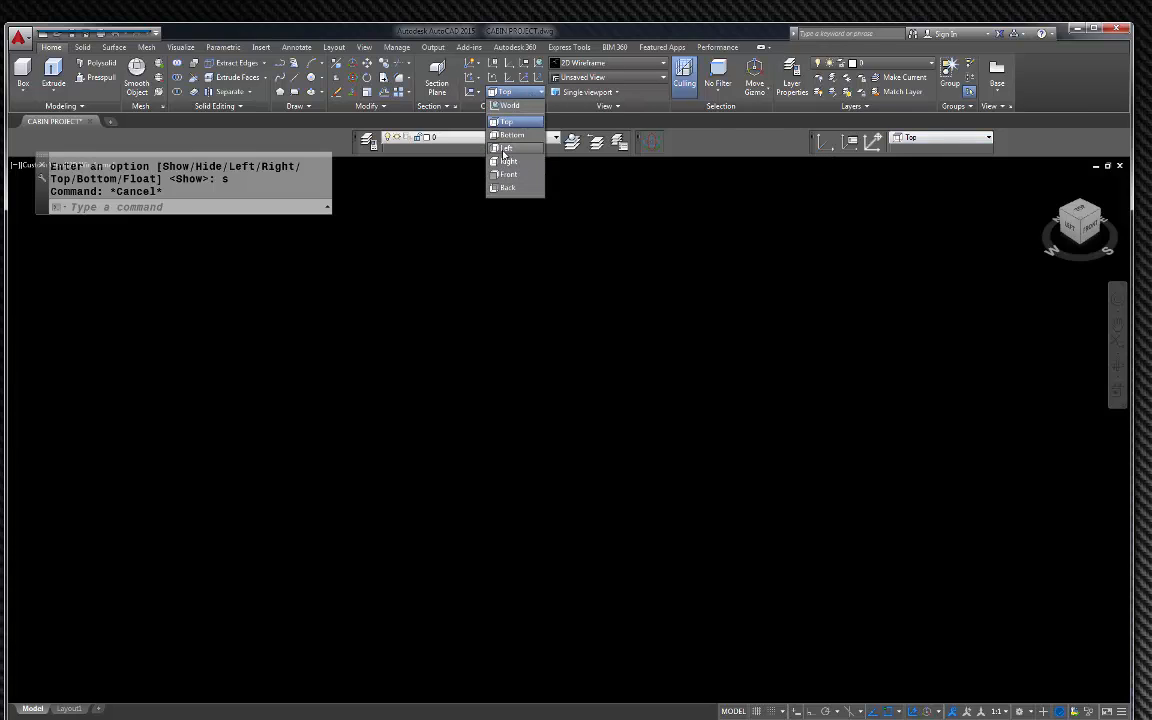
left_click(505, 148)
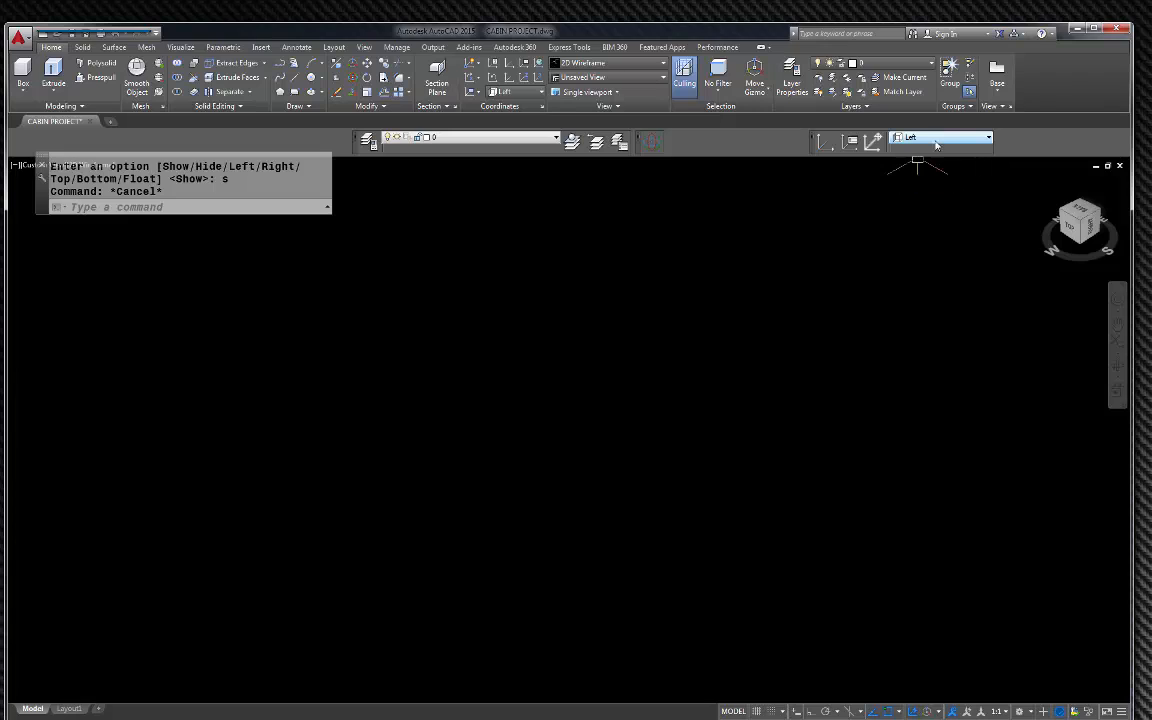
left_click(987, 138)
left_click(912, 149)
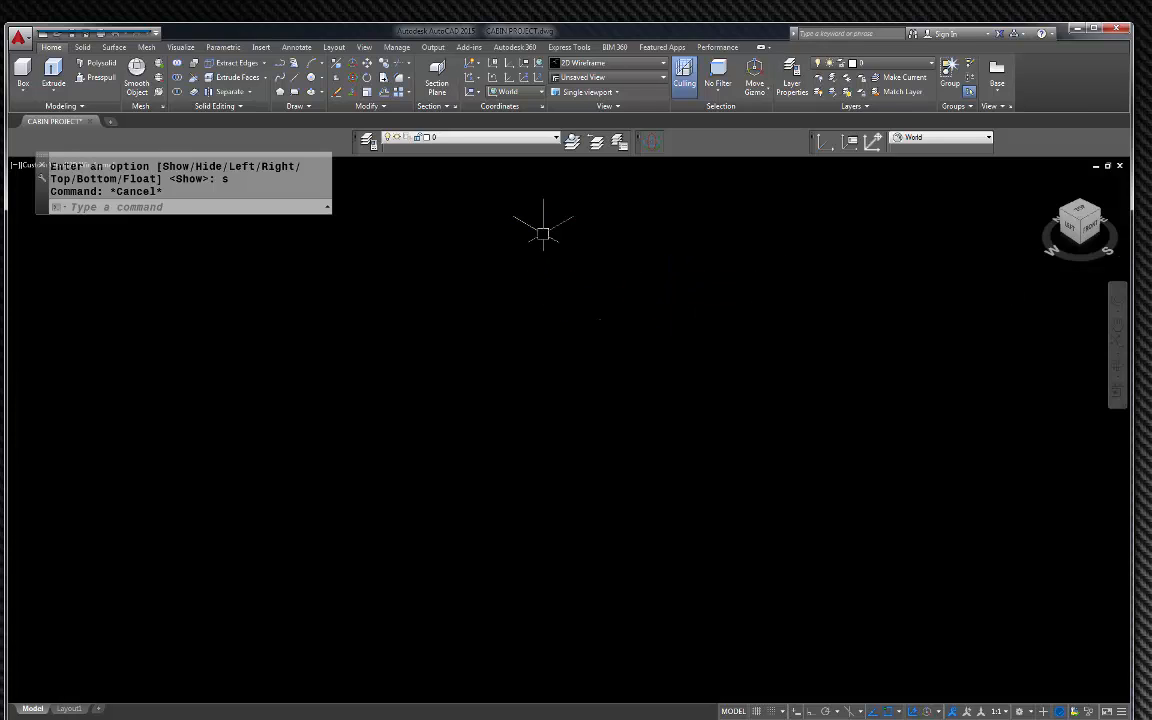
- Create two new layers named 2x4 and 2x6 in the layer properties
left_click(368, 141)
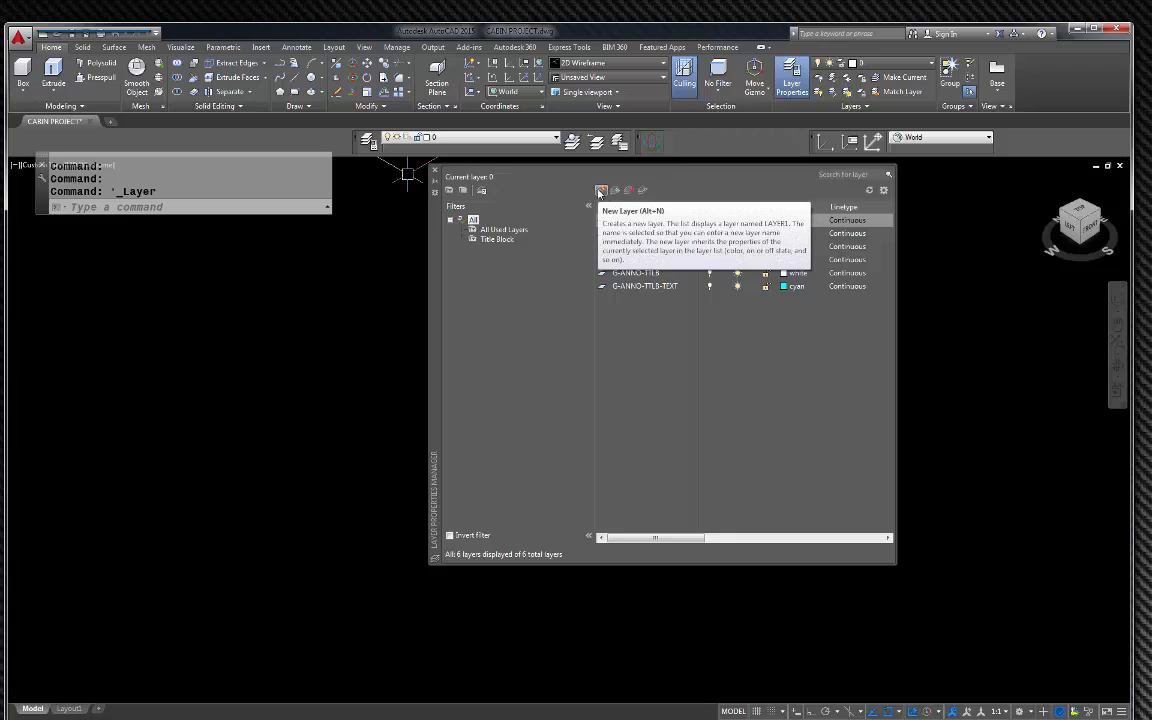
left_click(600, 191)
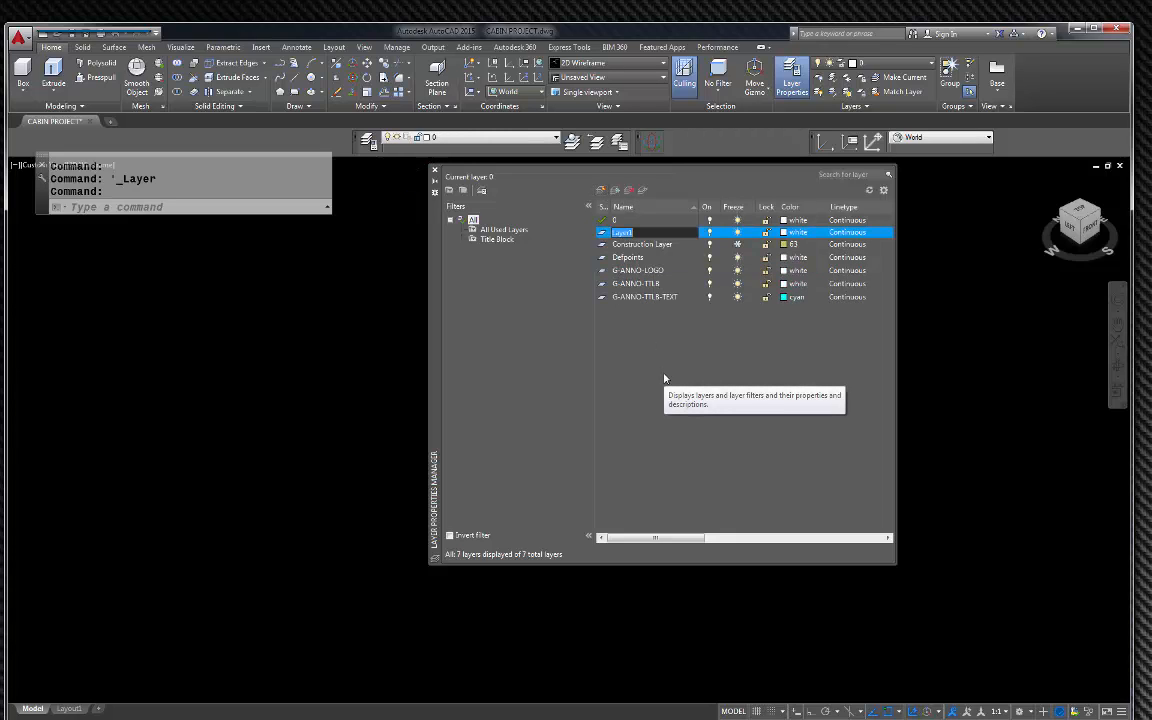
type("2x4")
key("alt+n")
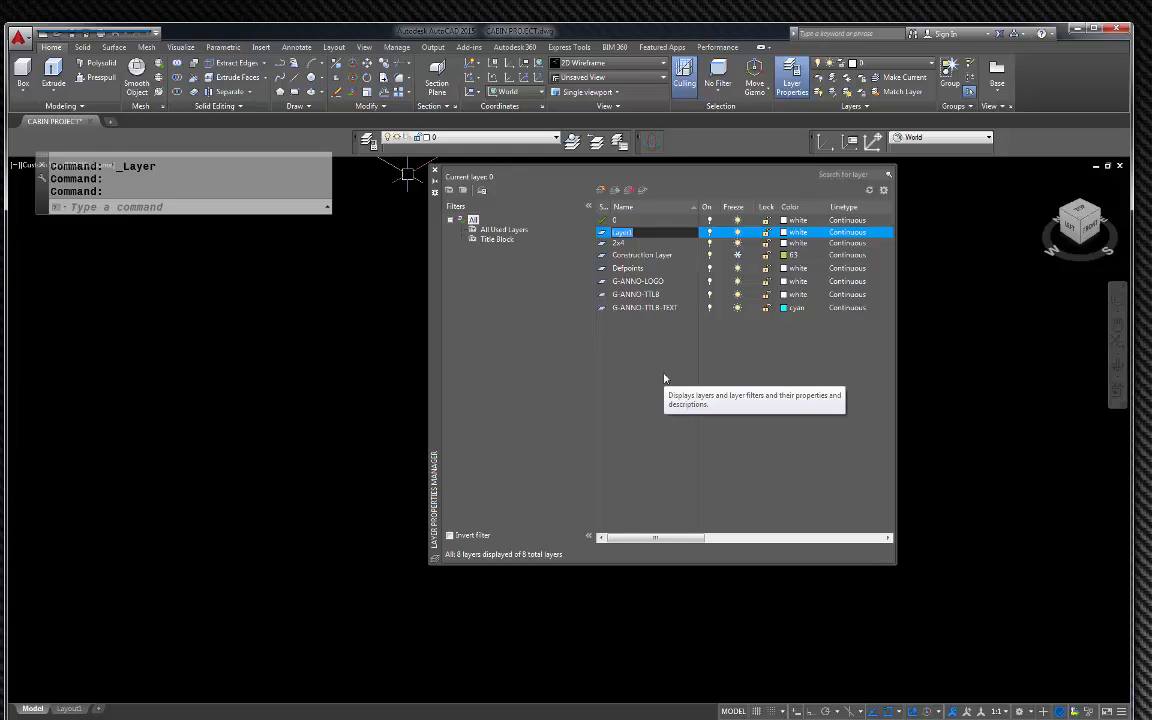
type("2x")
key("Return")
- Add two more layers named TOP PLATE and BOTTOM PLATE
key("Return")
type("t")
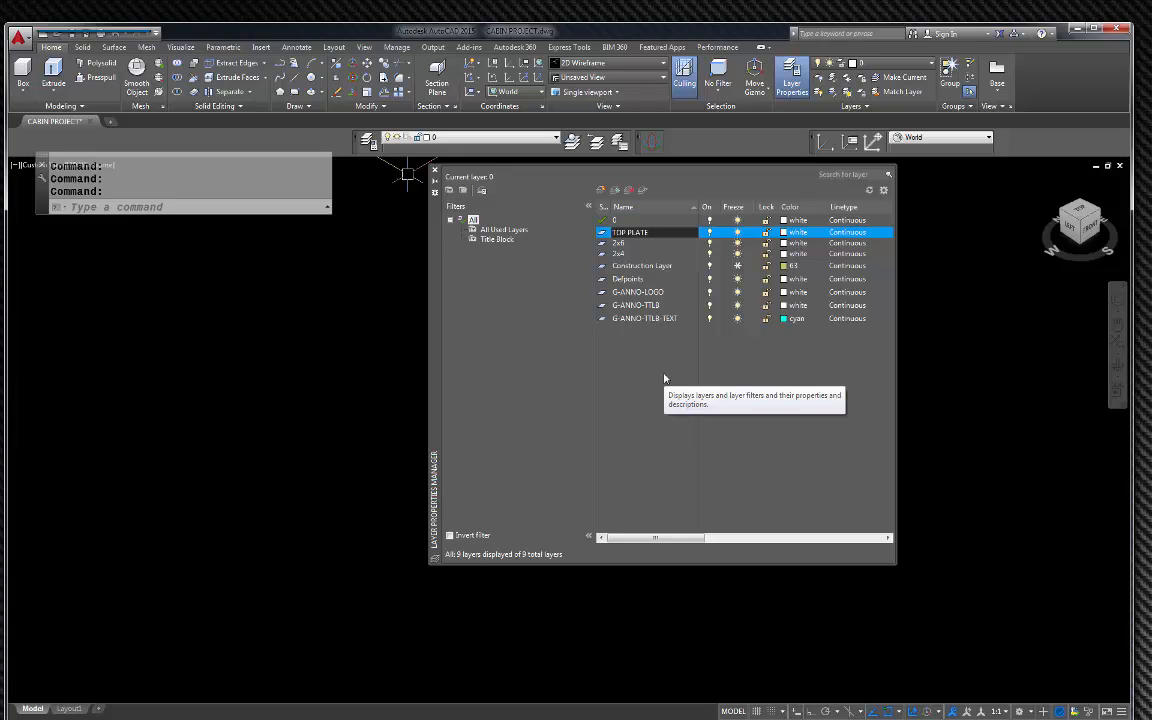
key("Return")
type("BO")
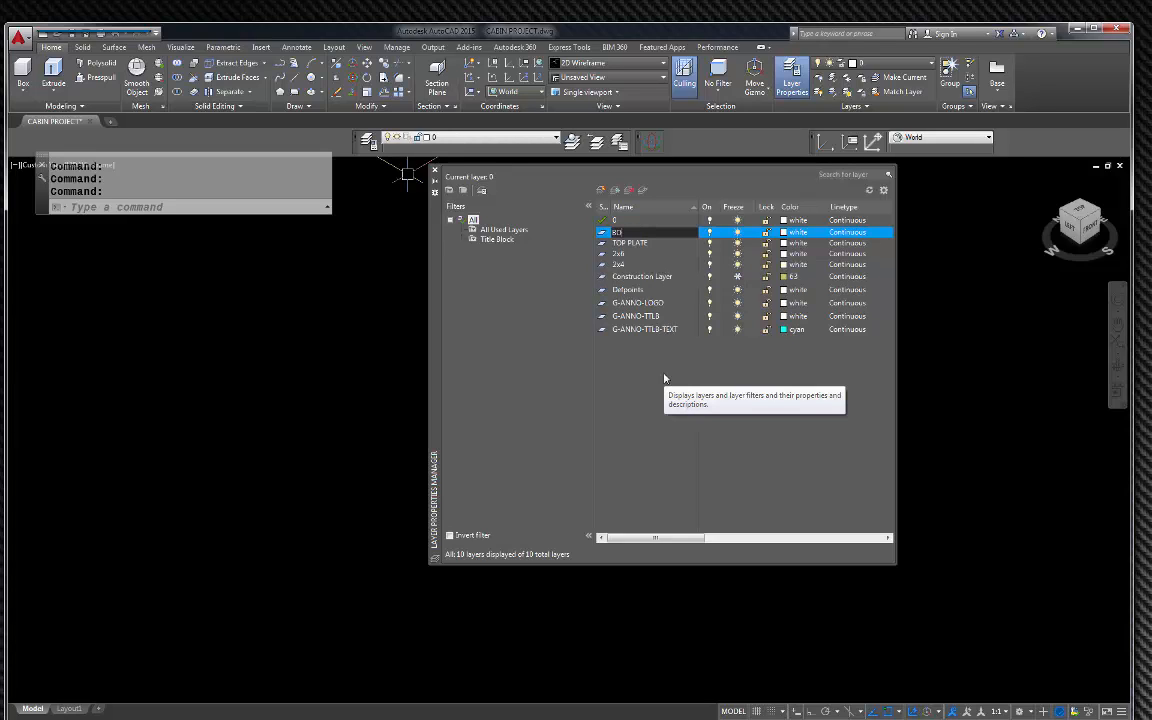
type("LATE")
- Add the plywood layers, naming them .75 PLYWOOD and .5 PLYWOOD
key("alt+n")
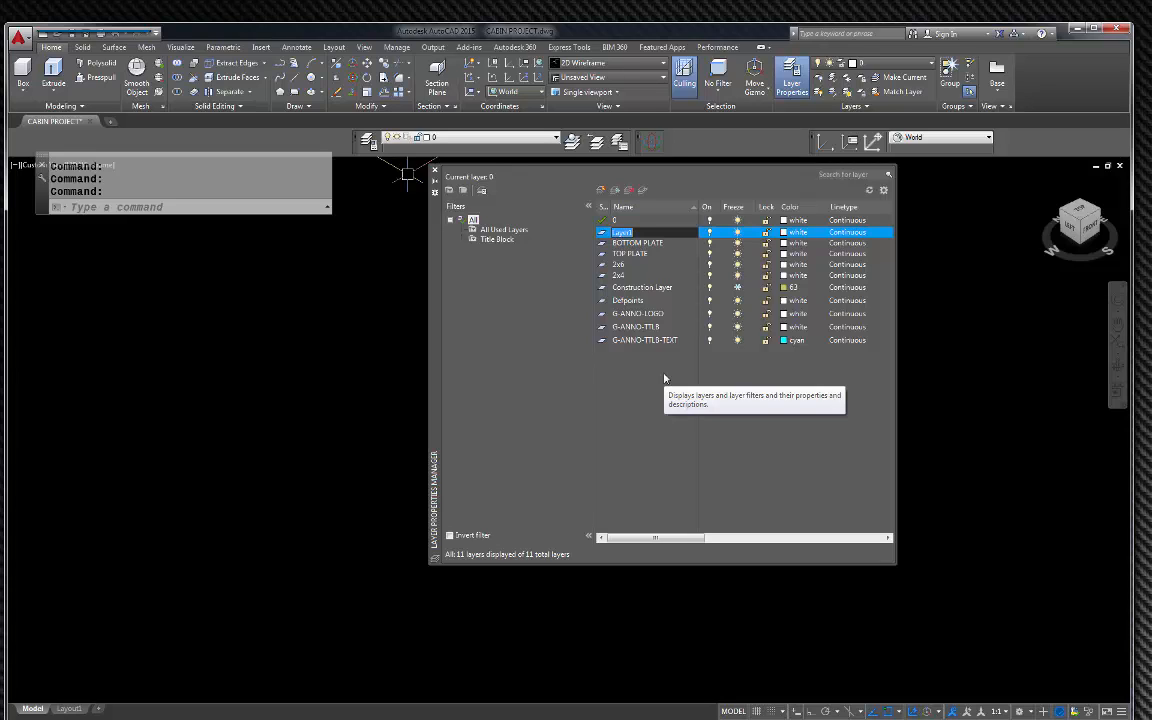
type("2")
key("alt+n")
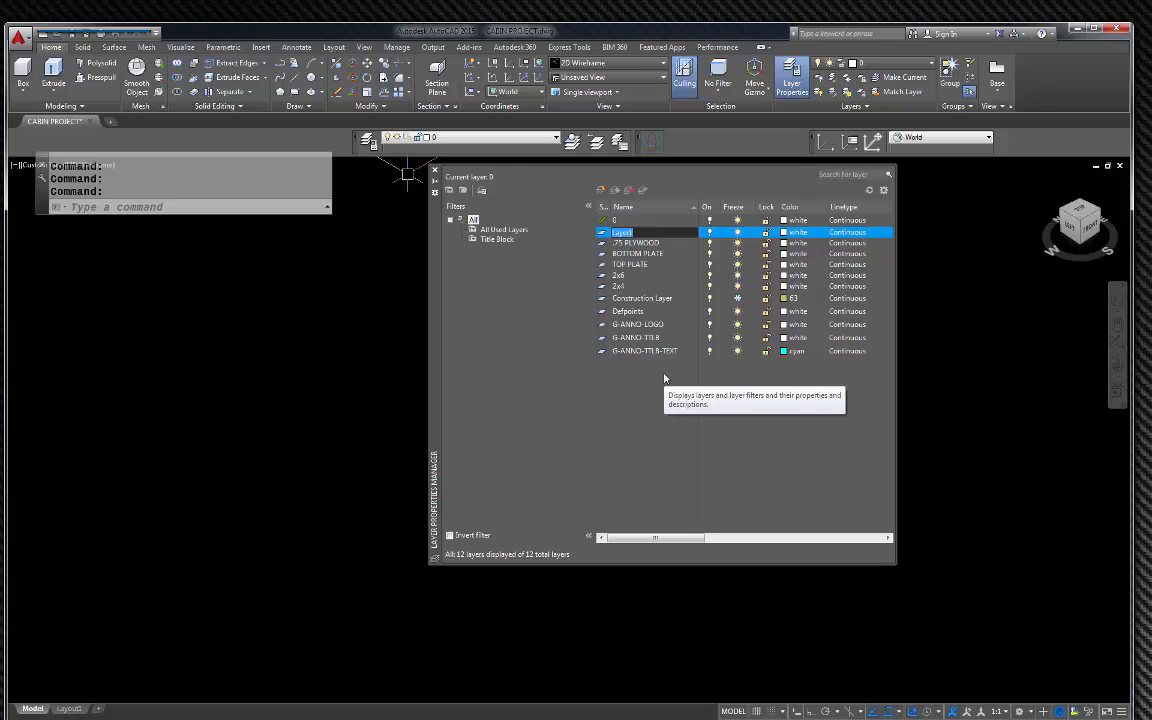
type(".")
key("BackSpace")
key("BackSpace")
type("YWO")
key("Return")
- Add the layers FLOOR JOISTS and TRUSSES to the layer list
key("Return")
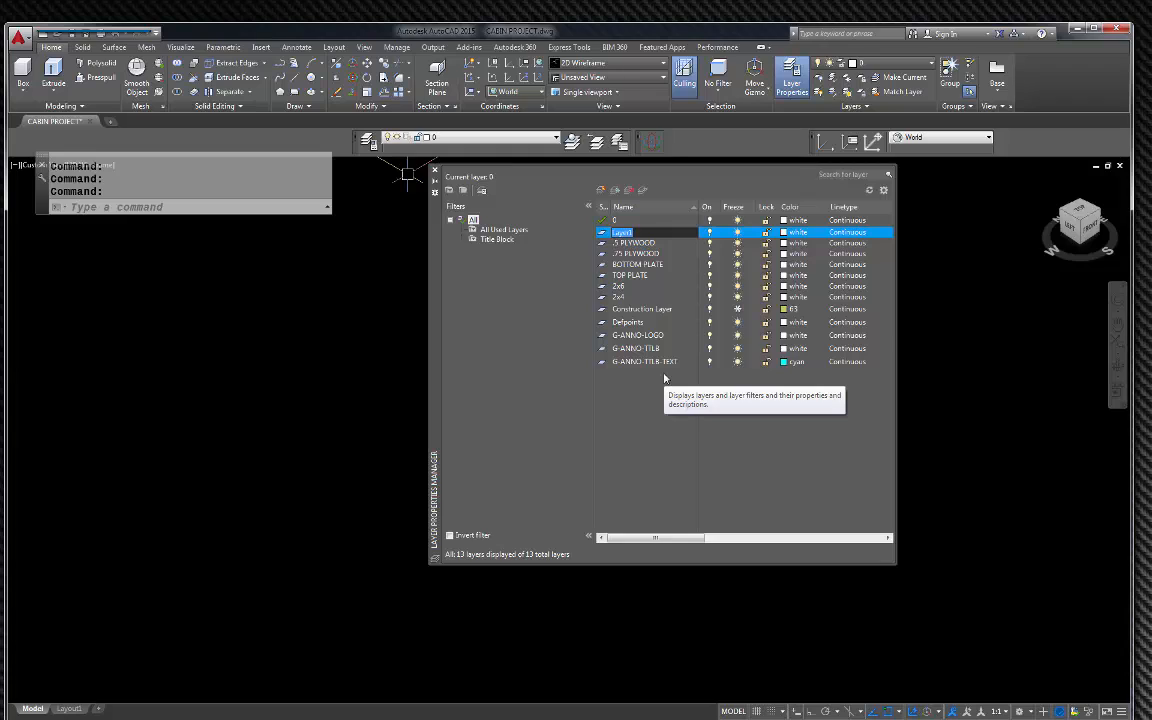
type("FLOOR JOISTS")
key("Return")
key("Return")
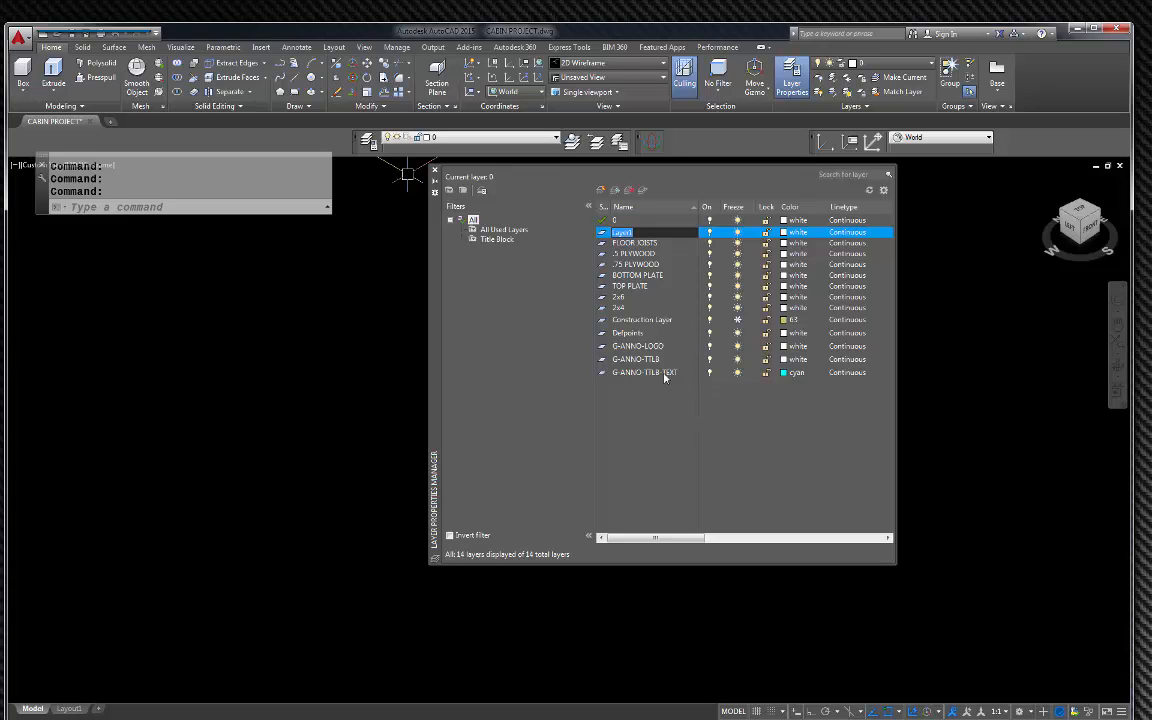
type("TRUSSES")
key("Return")
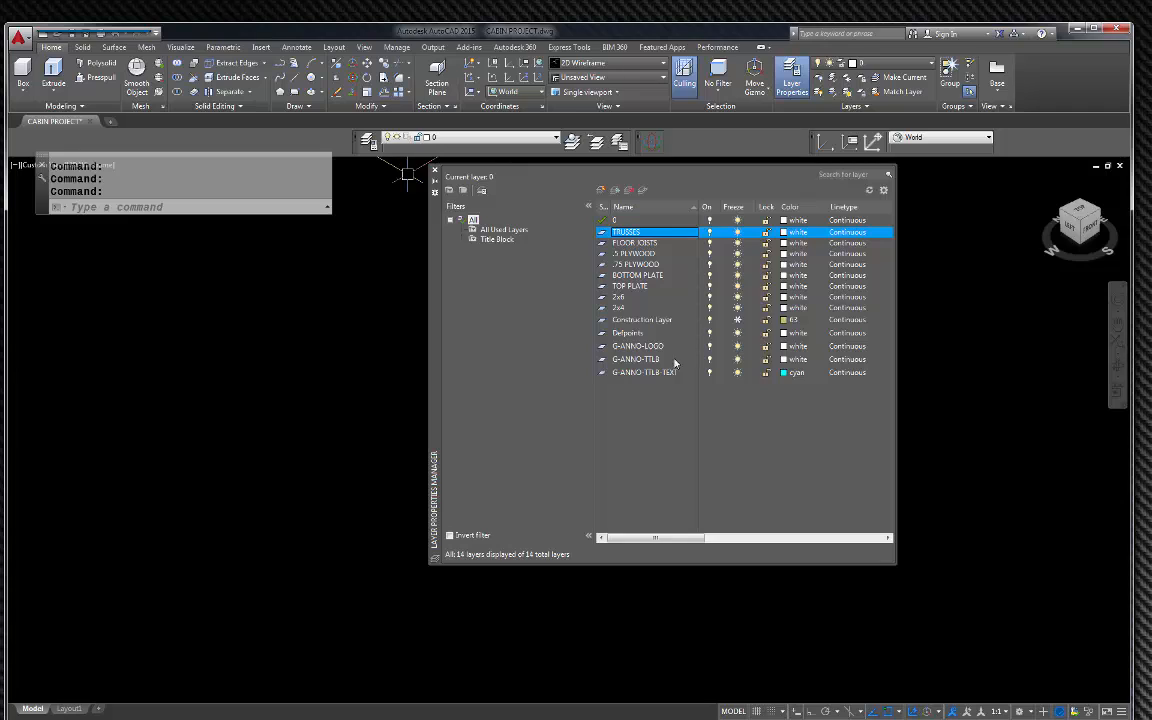
- Set the TRUSSES layer to colour index 32 and the FLOOR JOISTS layer to colour index 51
left_click(783, 232)
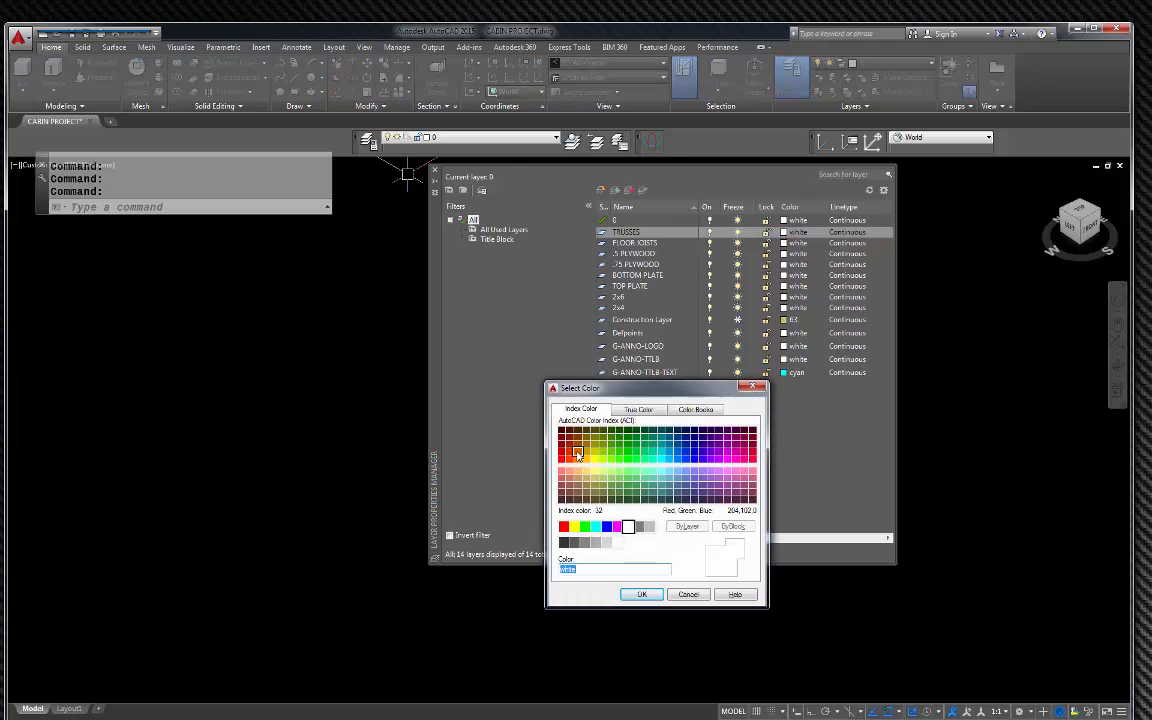
left_click(577, 454)
left_click(640, 594)
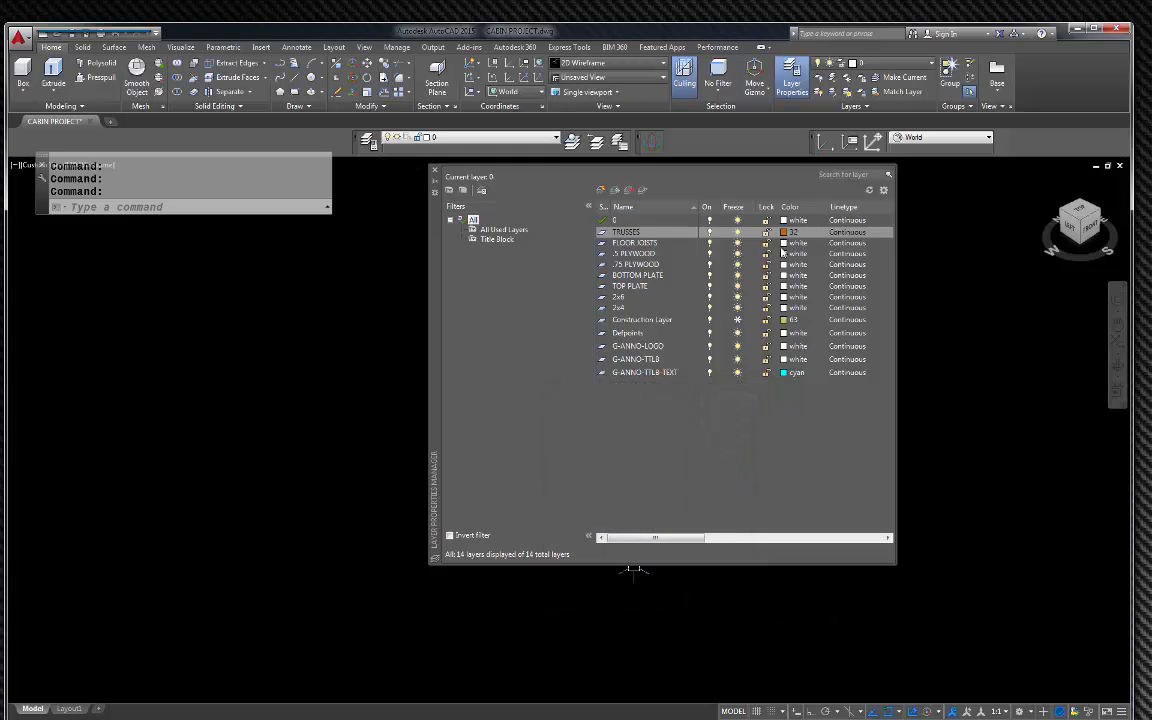
left_click(789, 243)
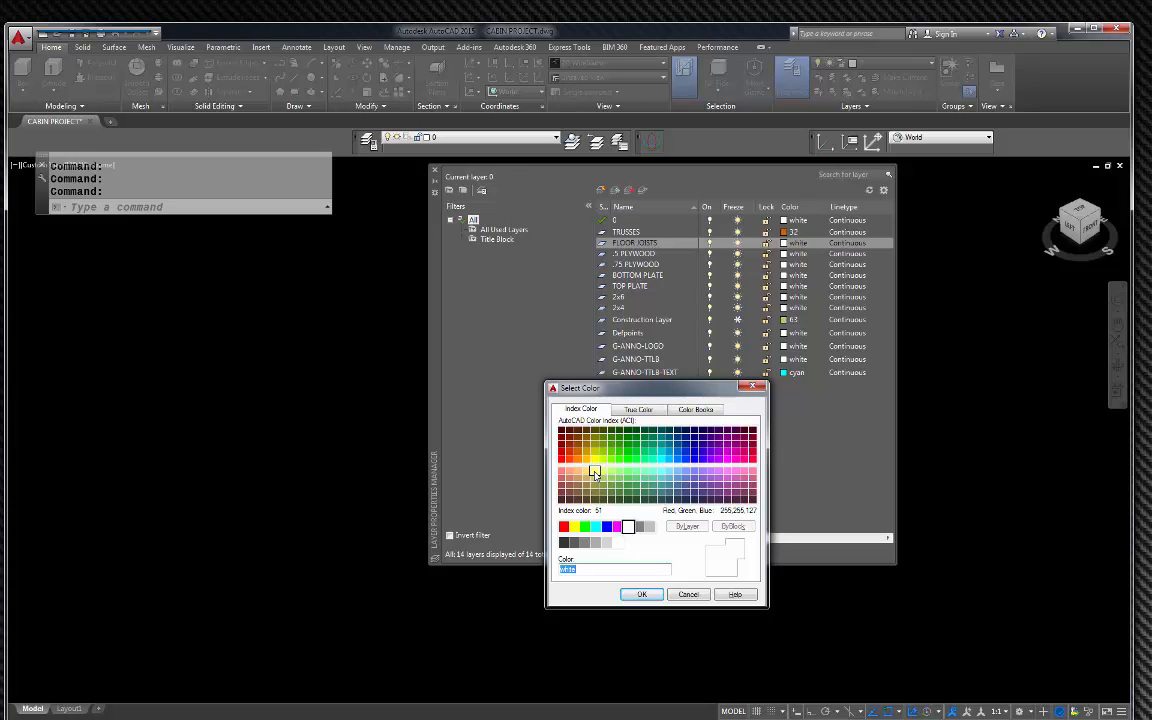
left_click(592, 471)
left_click(642, 594)
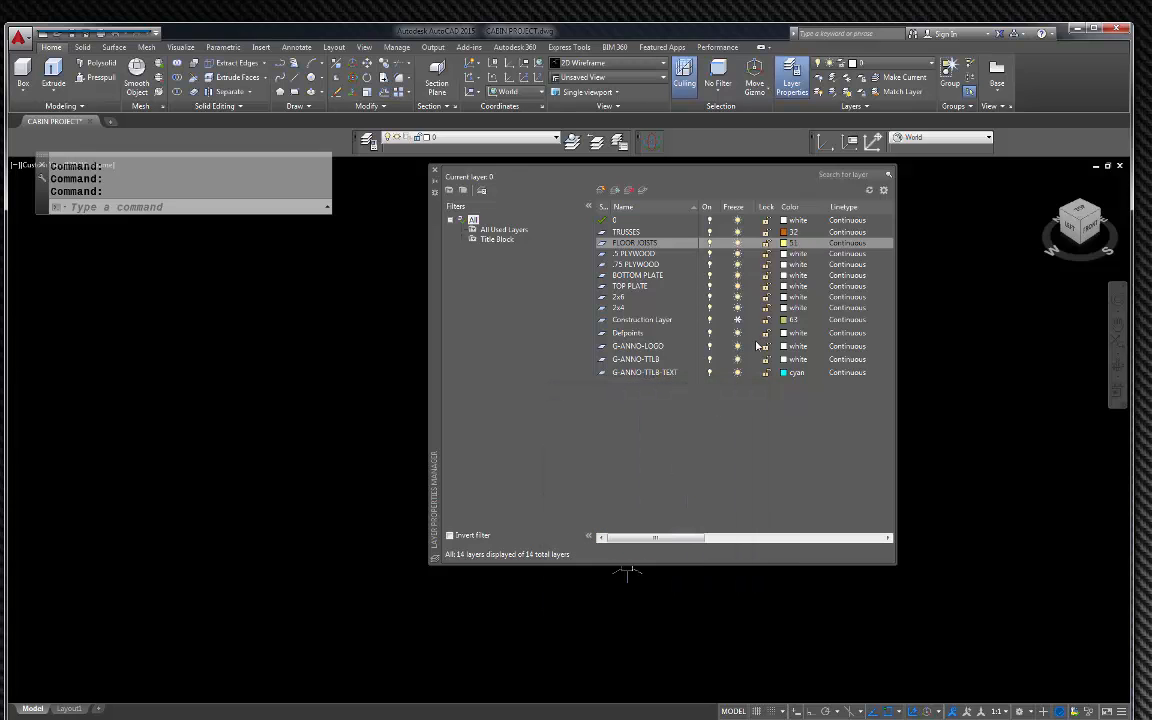
- Assign colour index 41 to the .5 PLYWOOD layer and colour index 43 to the .75 PLYWOOD layer
left_click(785, 254)
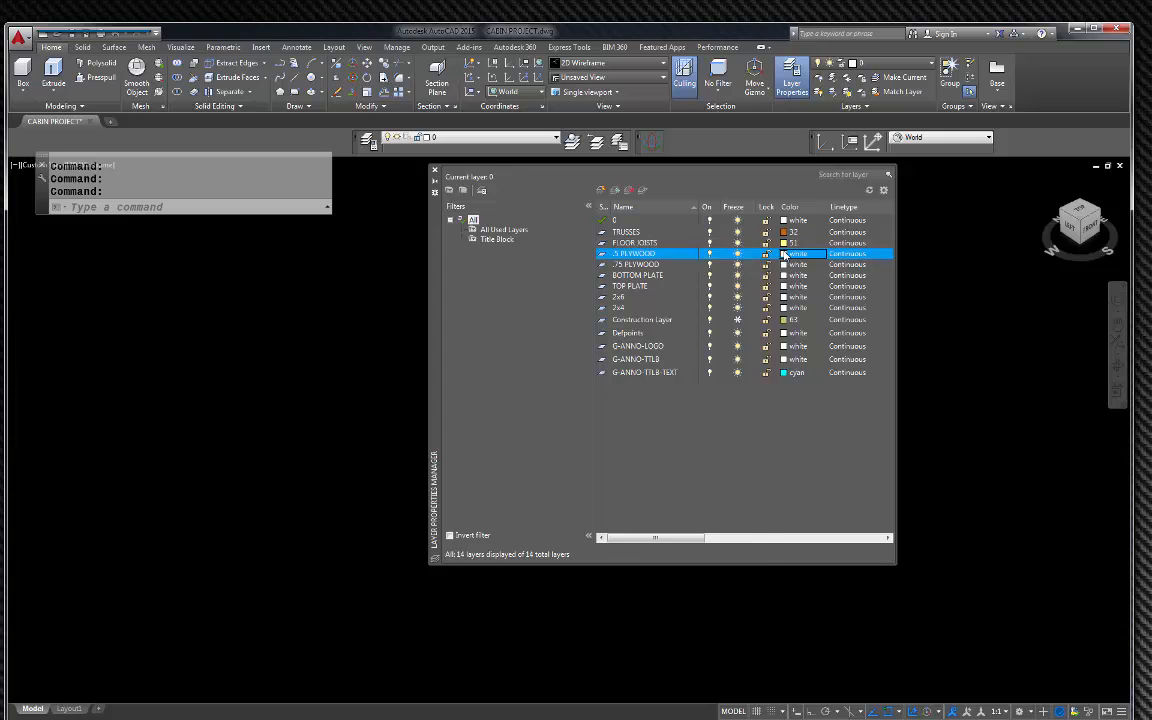
left_click(785, 254)
left_click(586, 471)
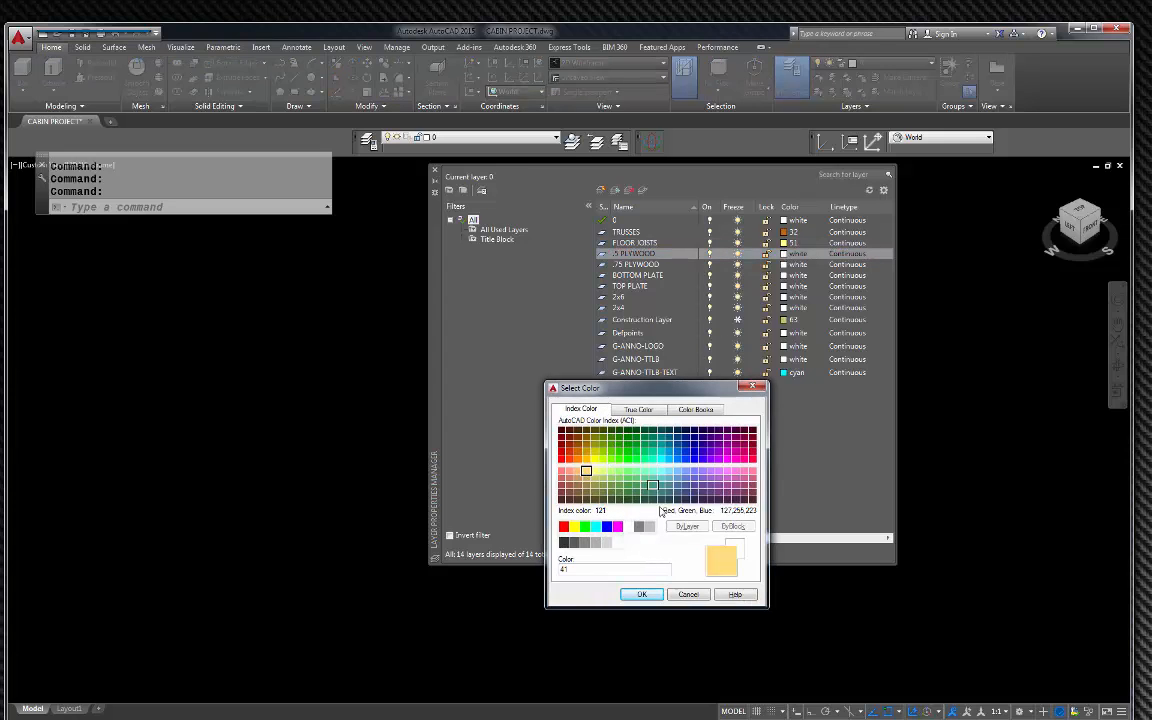
left_click(641, 594)
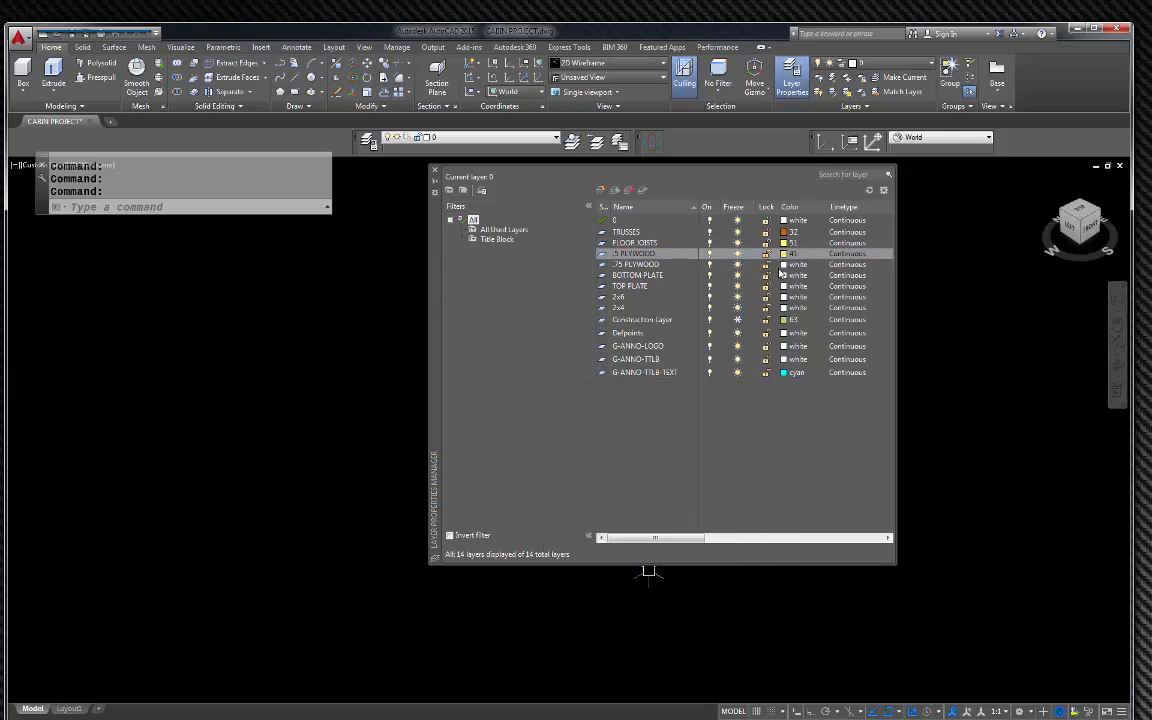
left_click(785, 265)
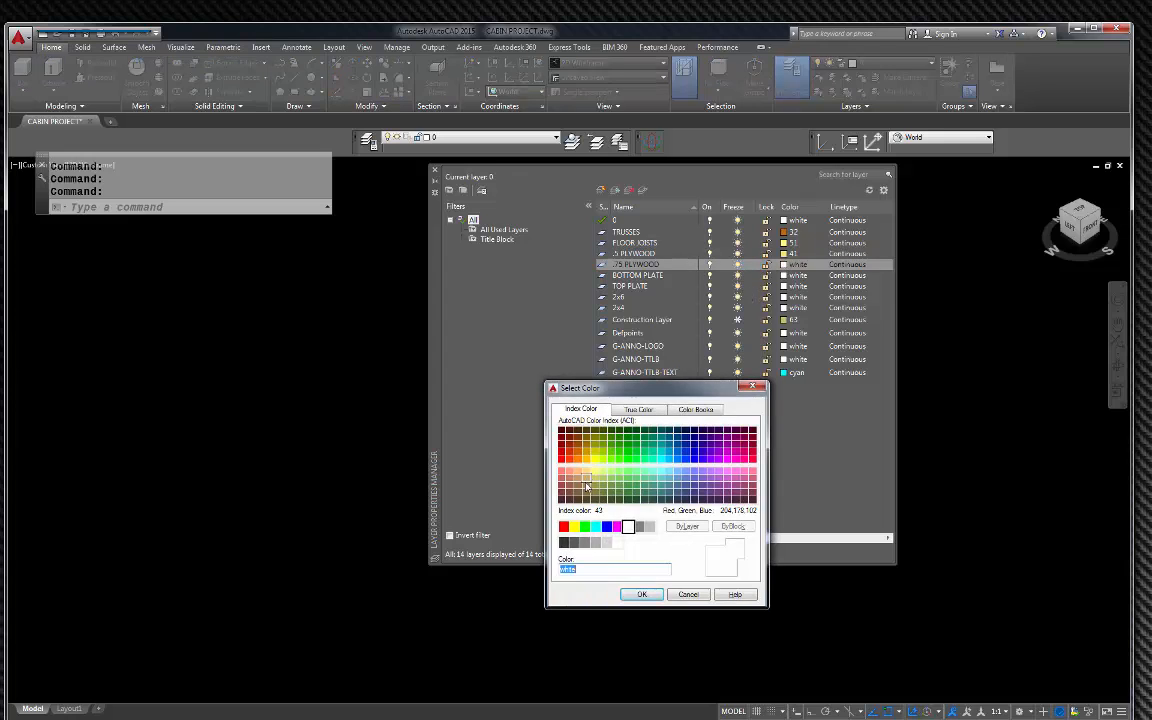
left_click(586, 456)
left_click(641, 594)
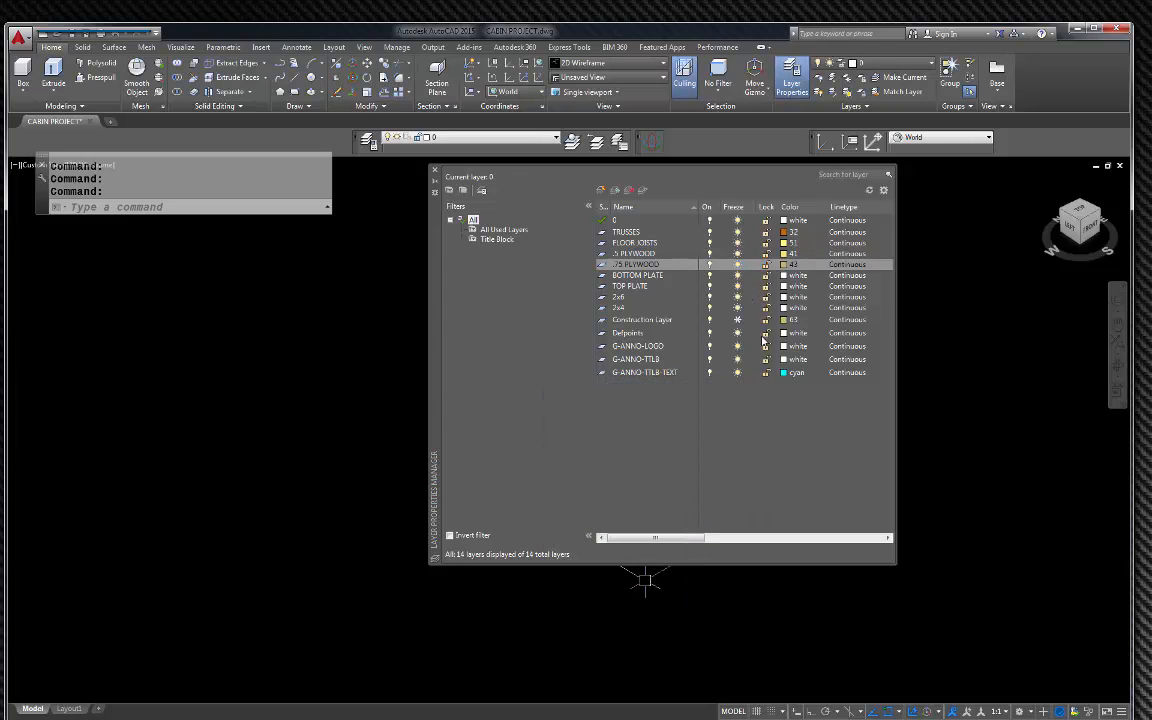
- Set the BOTTOM PLATE layer to colour index 91 and the TOP PLATE layer to colour index 52
left_click(785, 276)
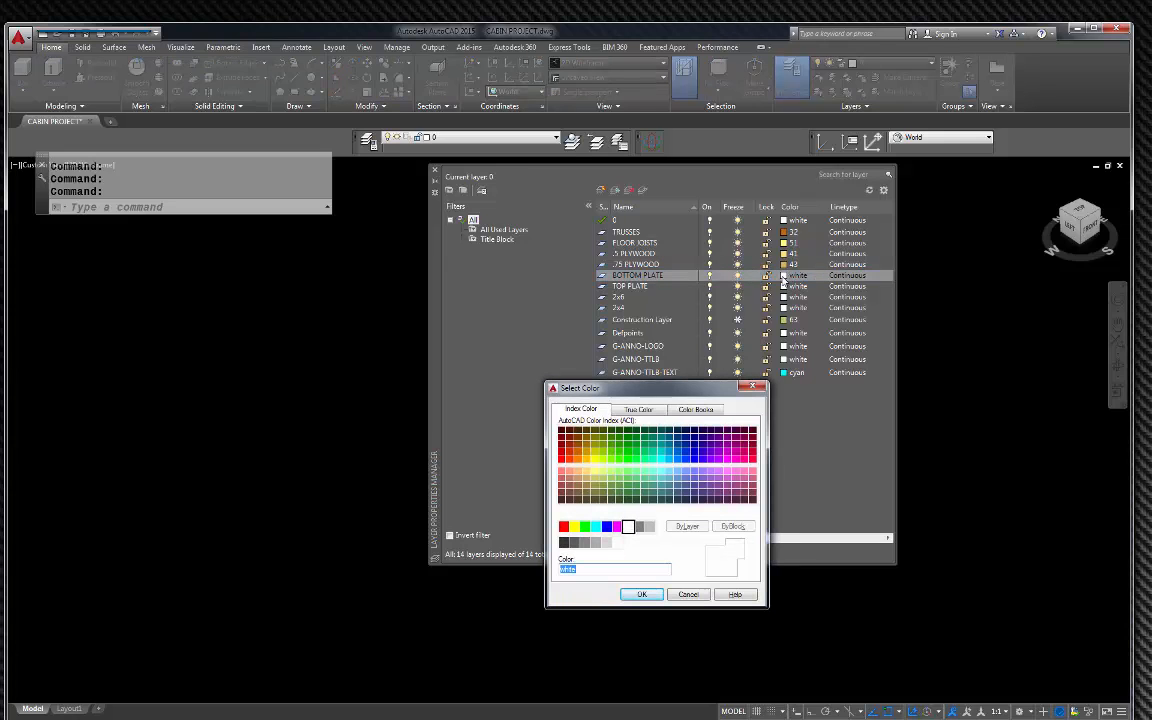
left_click(627, 470)
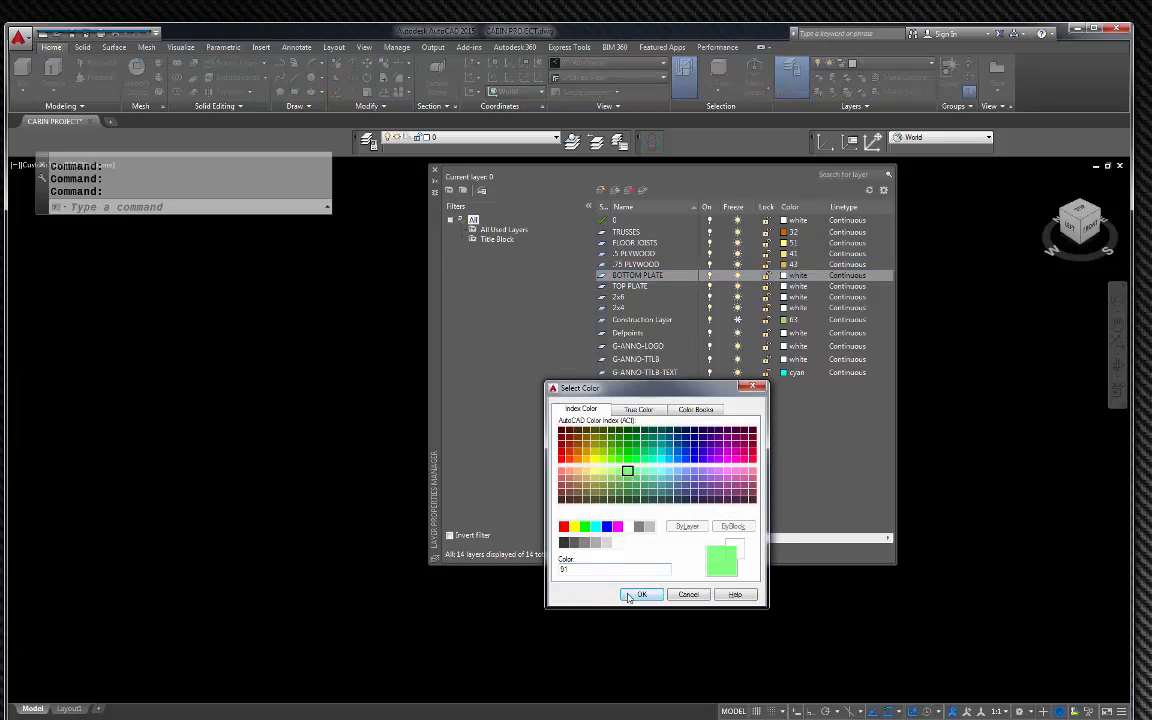
left_click(628, 595)
left_click(786, 287)
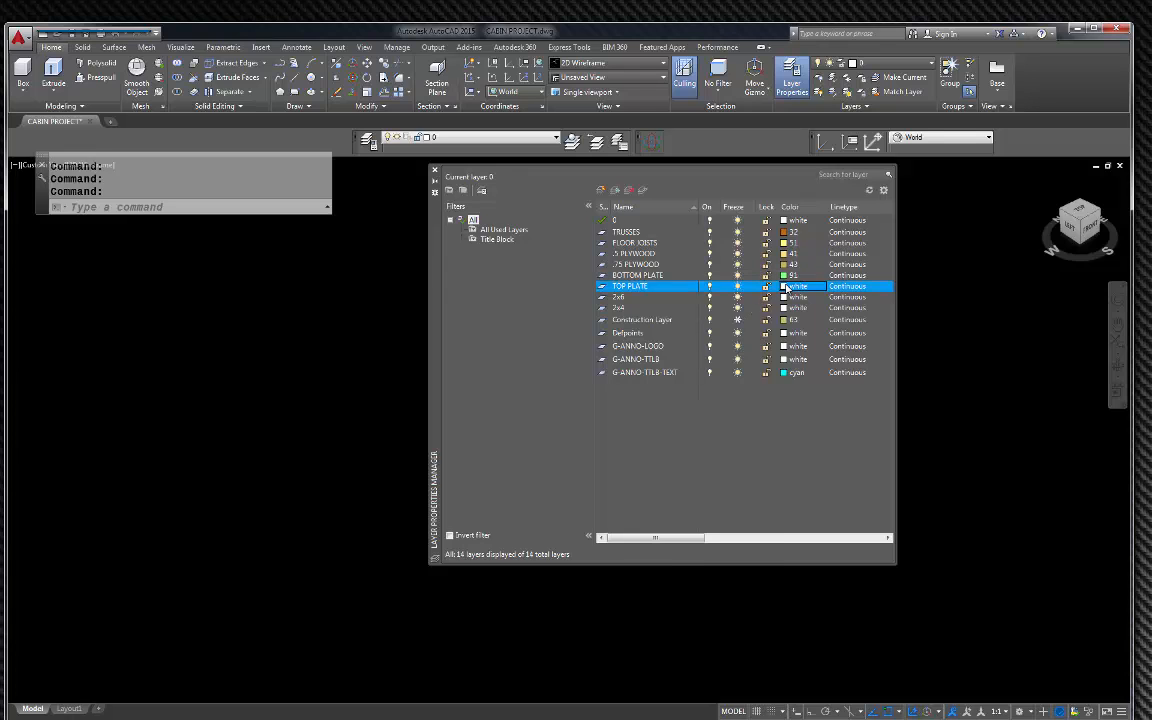
left_click(786, 287)
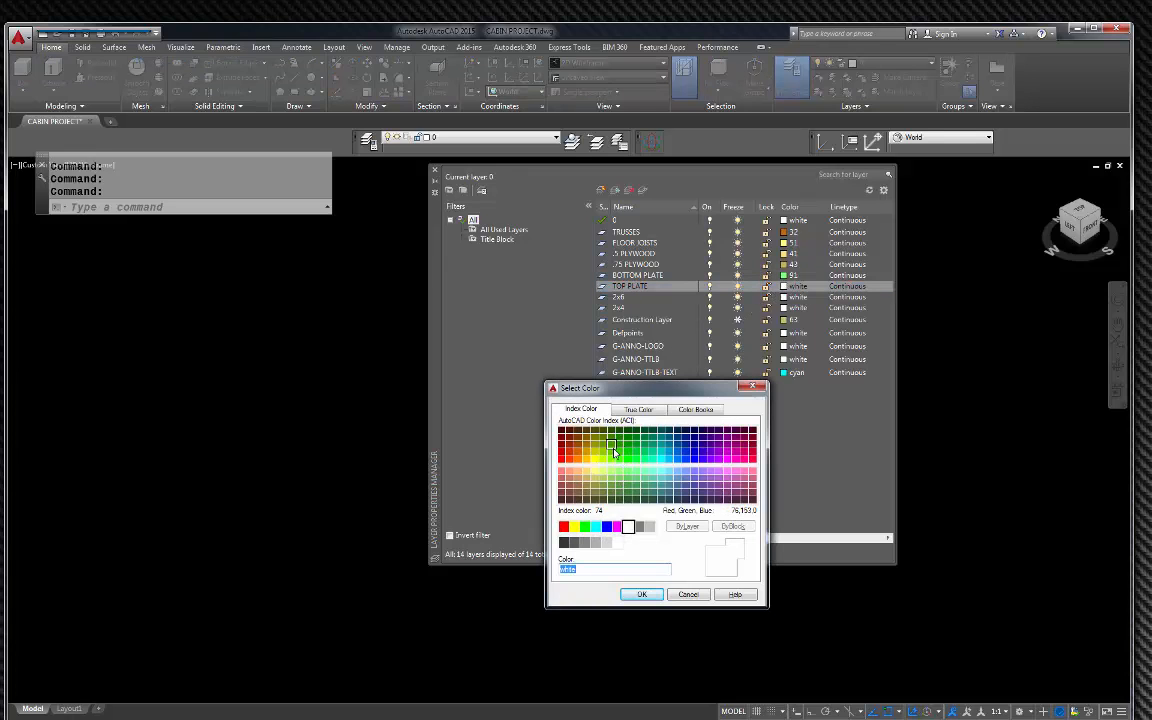
left_click(597, 454)
left_click(641, 594)
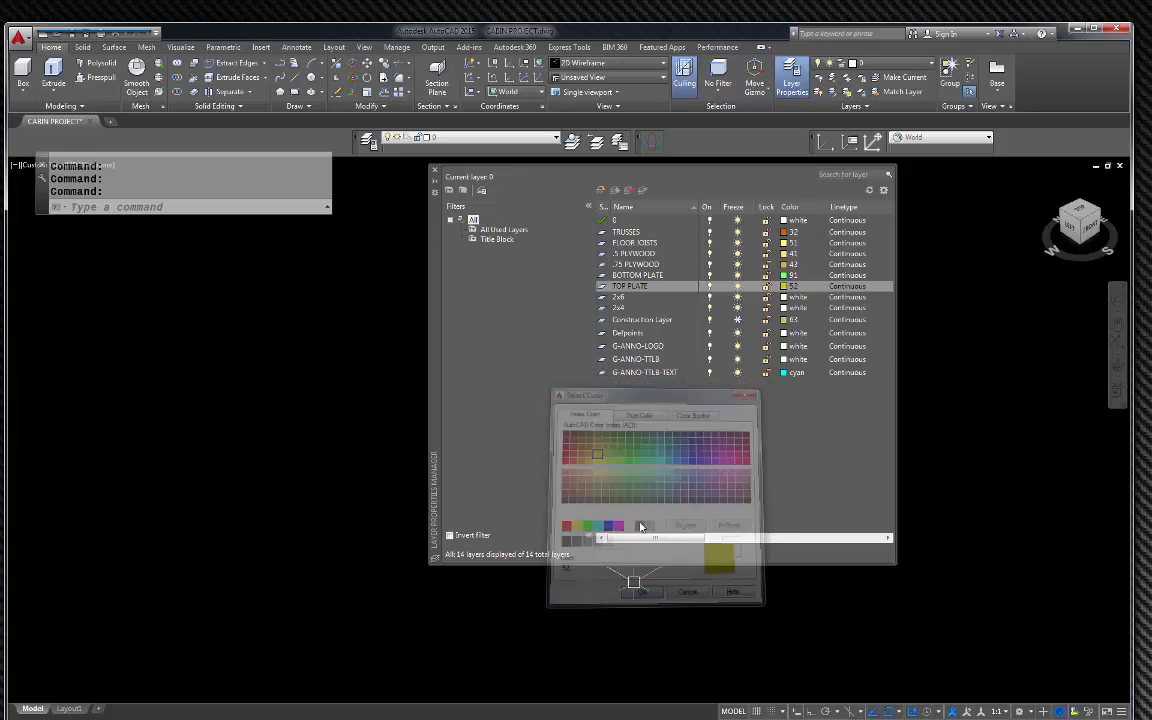
- Assign colour index 43 to the 2x6 layer
left_click(786, 297)
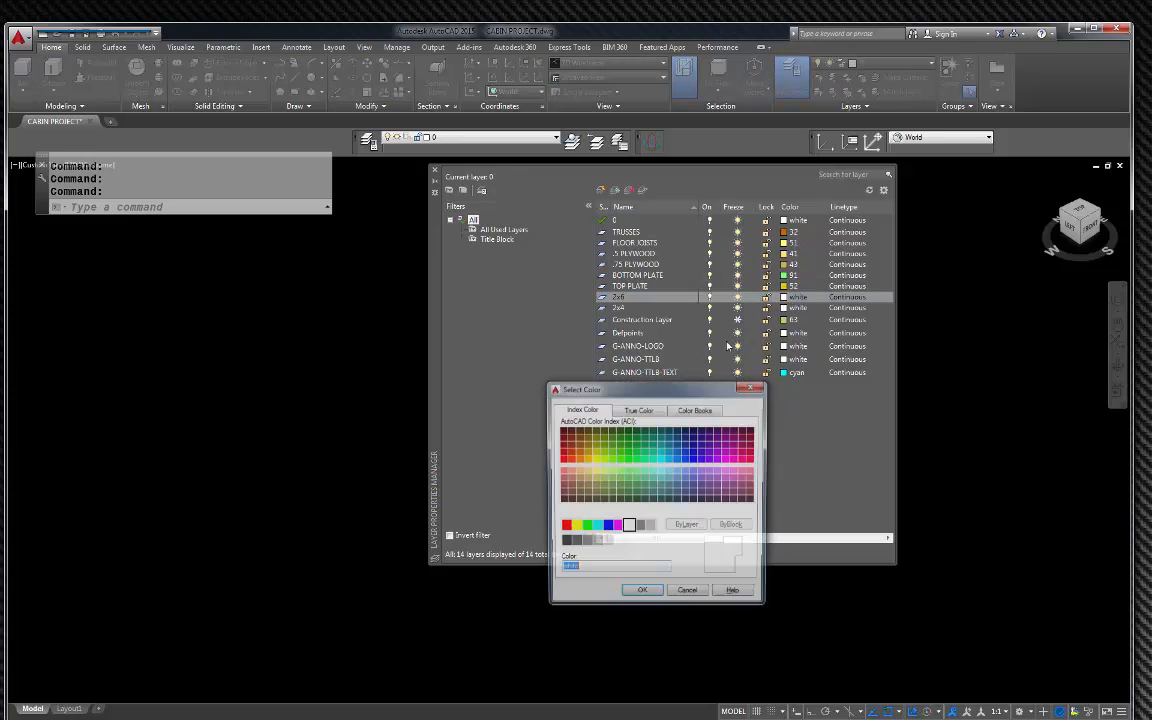
left_click(586, 477)
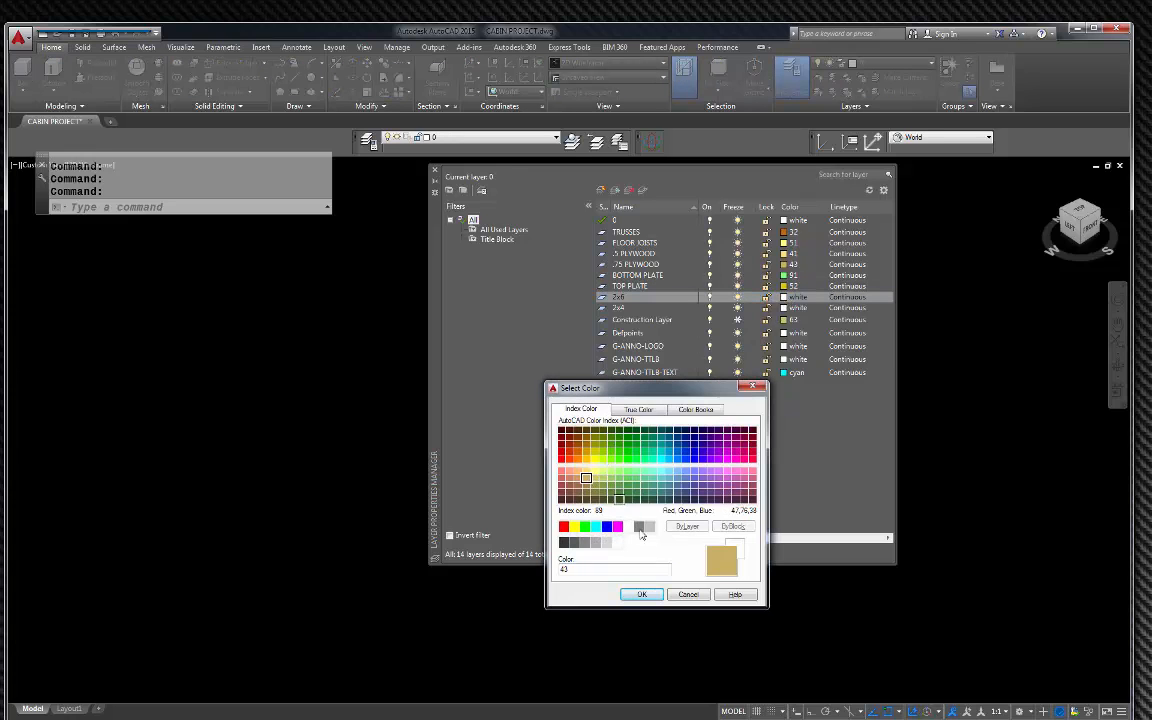
left_click(643, 595)
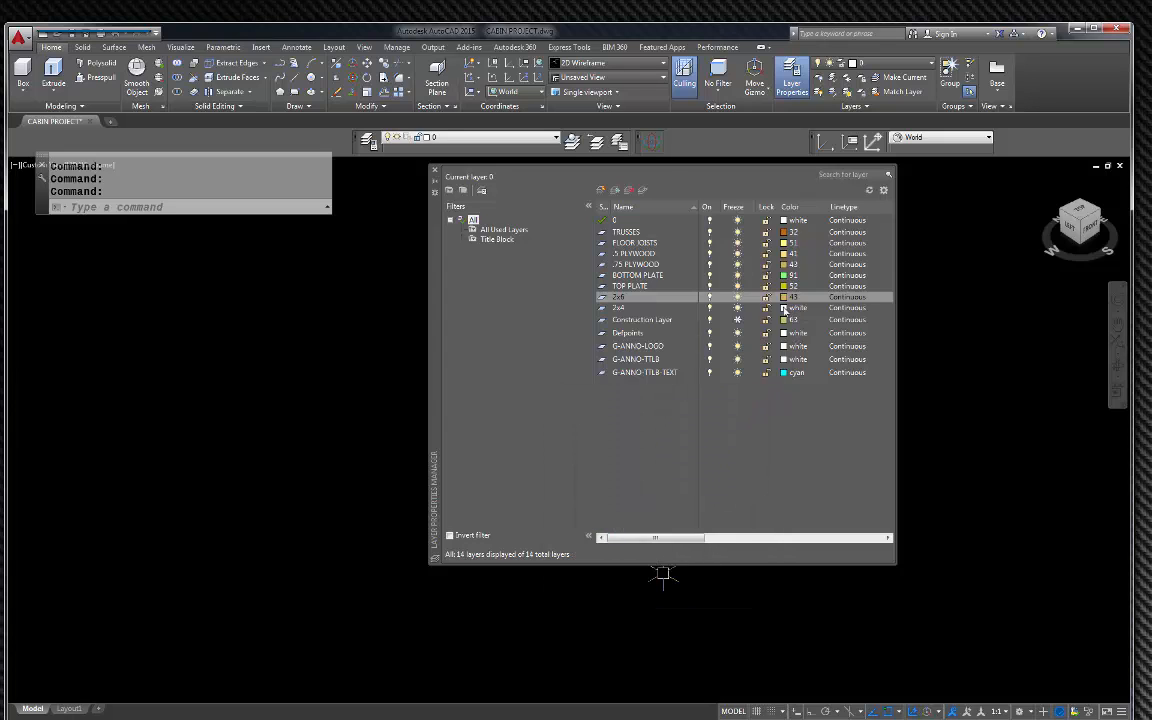
- Give the 2x4 layer the same colour index 43 as the 2x6 layer
left_click(786, 308)
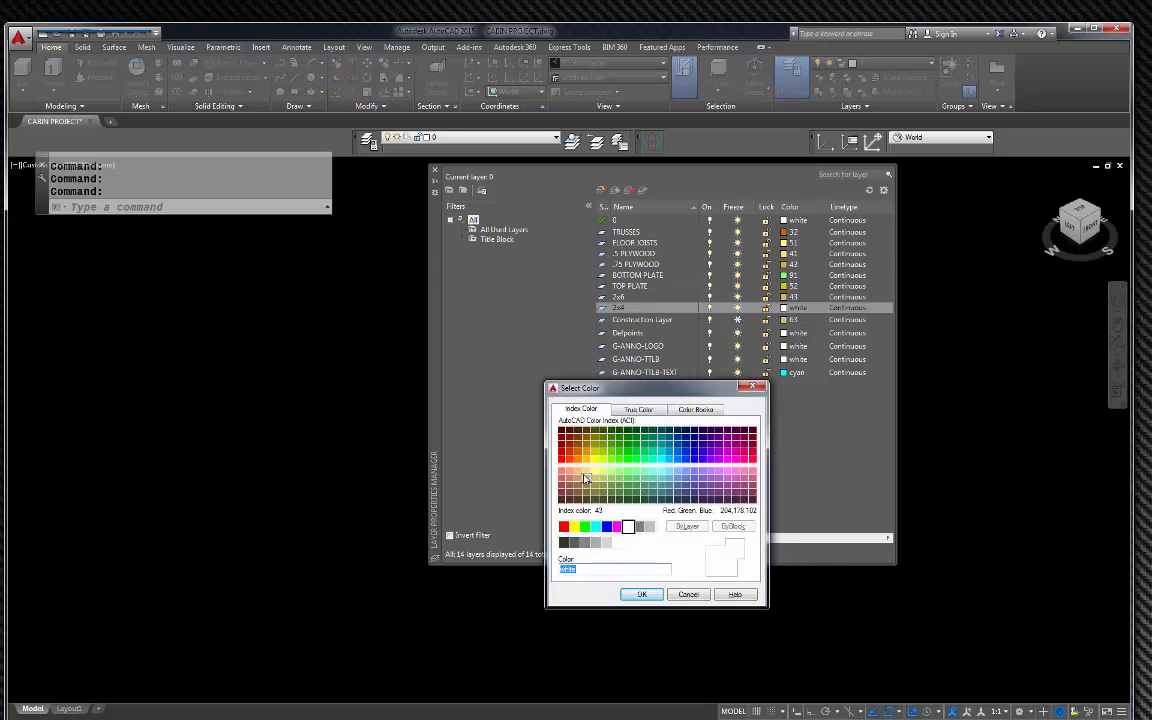
left_click(588, 483)
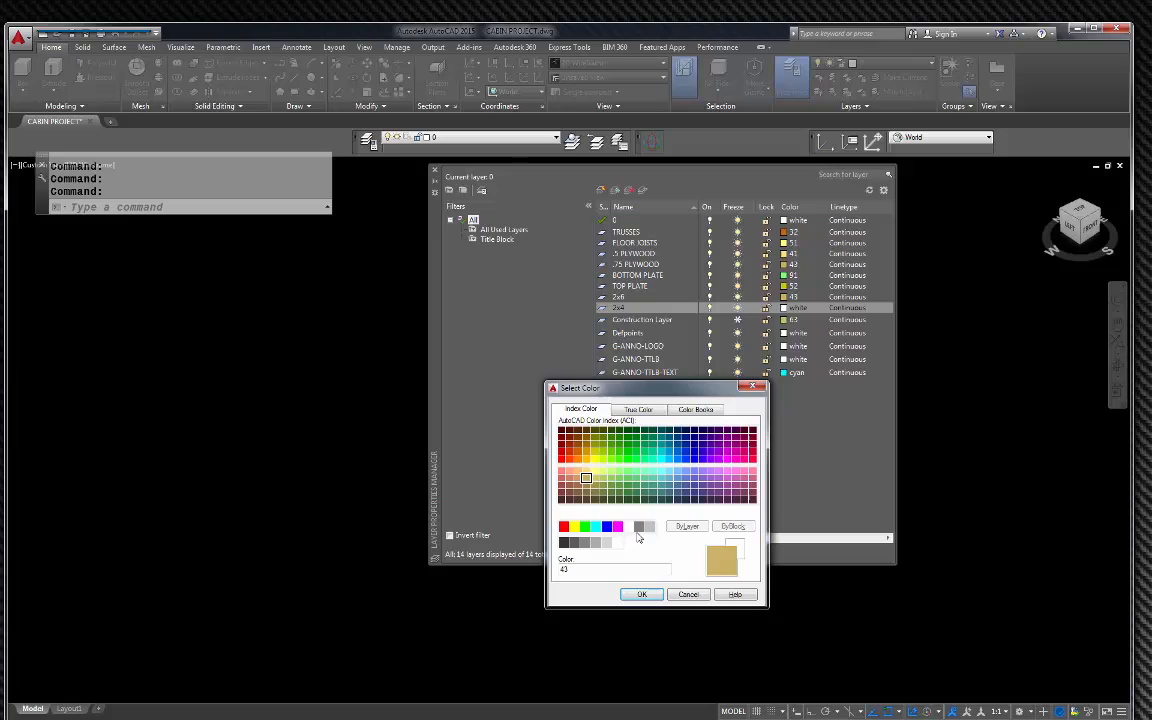
left_click(642, 594)
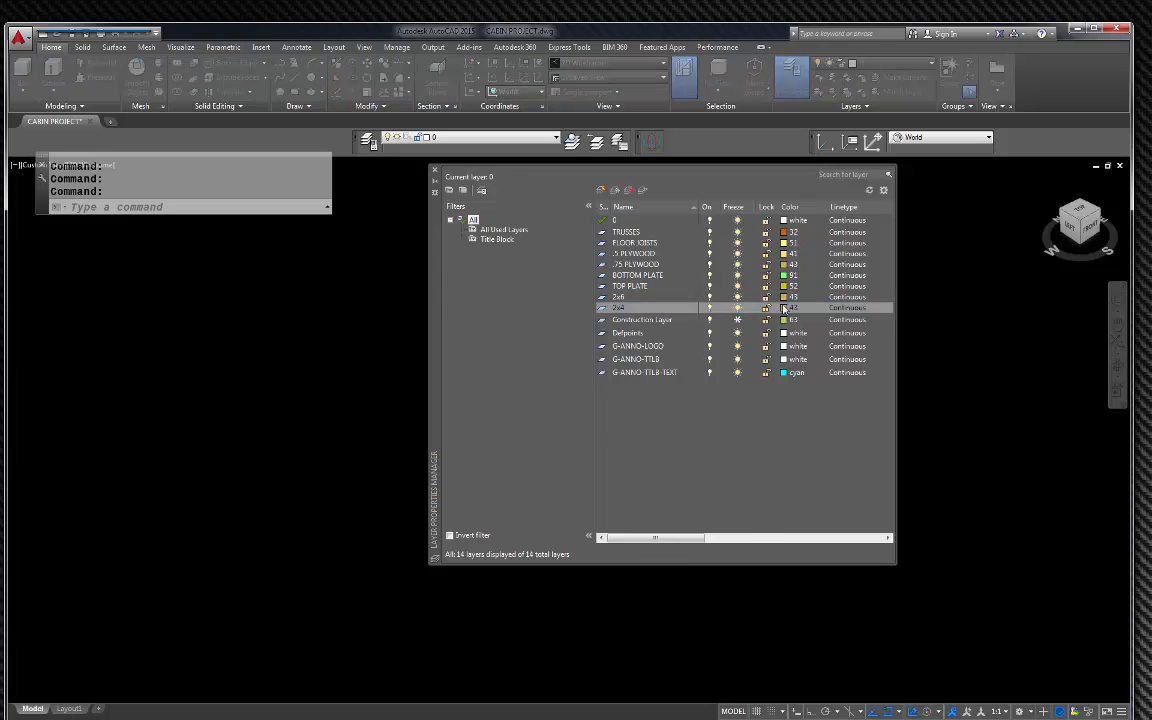
- Change the 2x4 layer to colour index 133 and close the layer properties manager
left_click(785, 308)
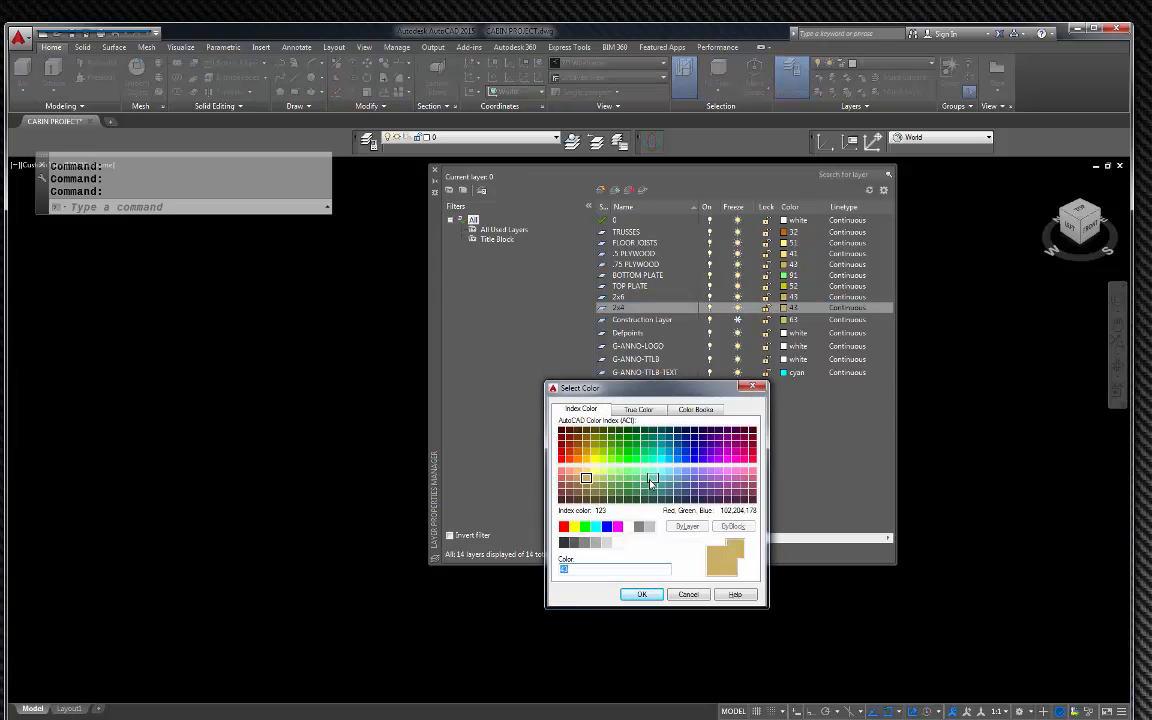
left_click(661, 478)
left_click(640, 595)
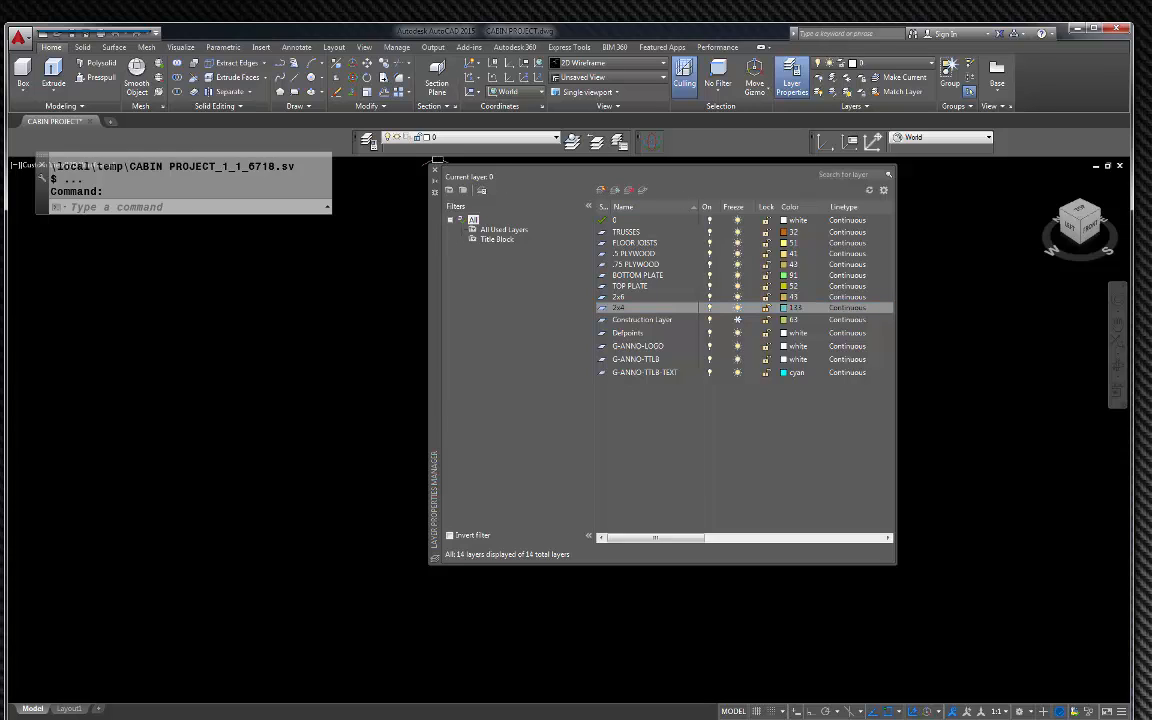
left_click(436, 174)
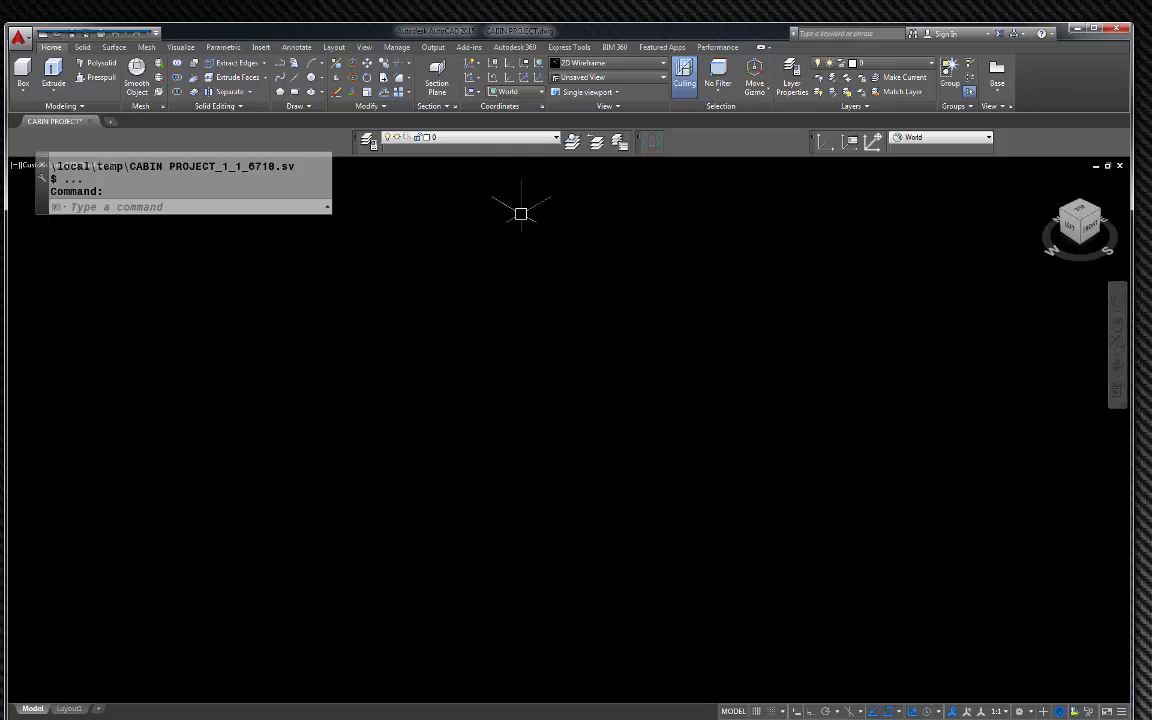
- Make .75 PLYWOOD the current layer and, with ortho on, create a solid box with length 96, width 48 and height .75
left_click(556, 139)
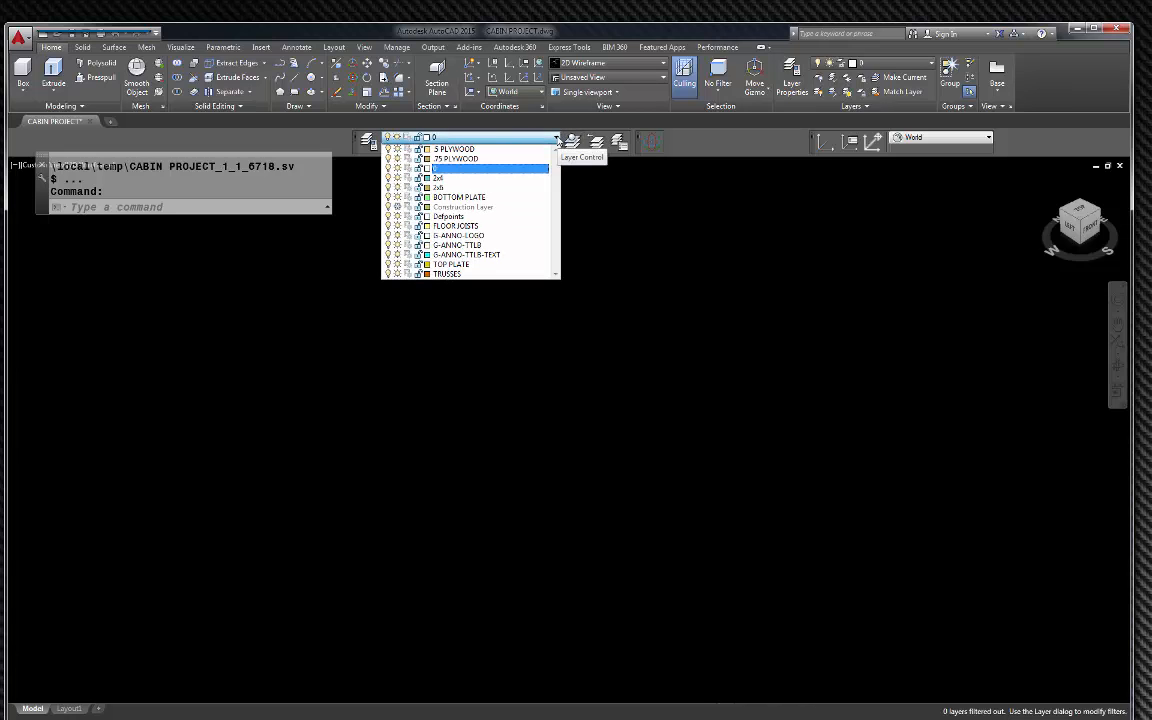
left_click(463, 160)
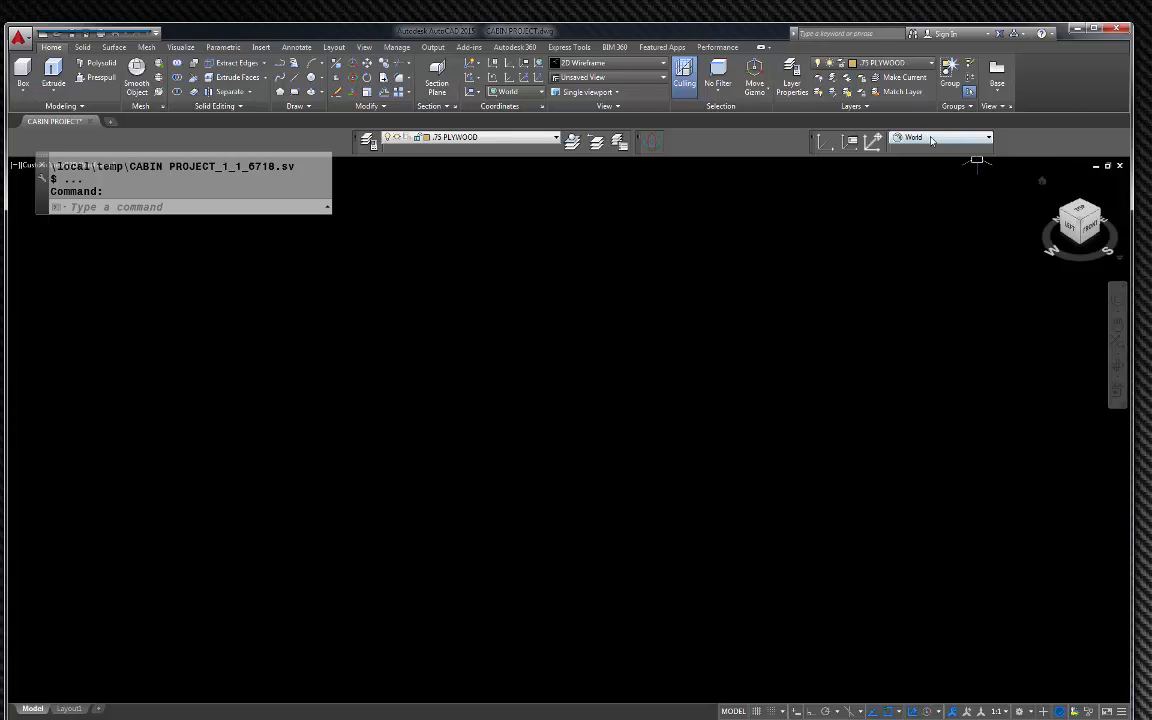
left_click(23, 72)
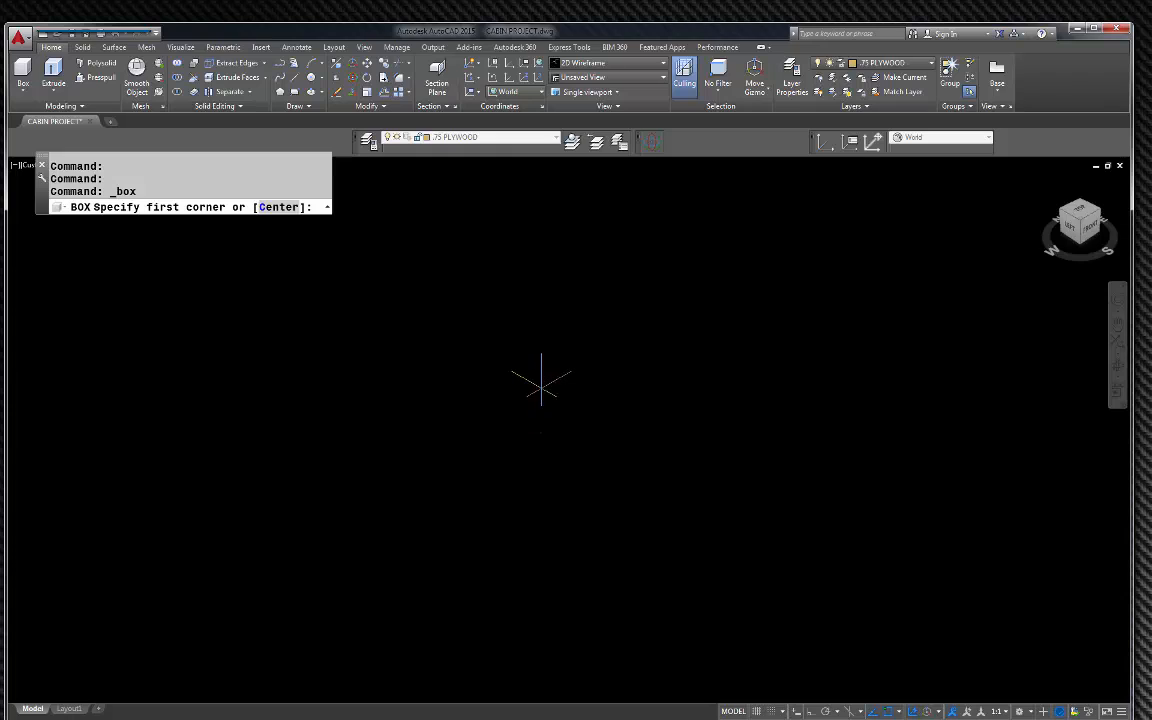
left_click(540, 389)
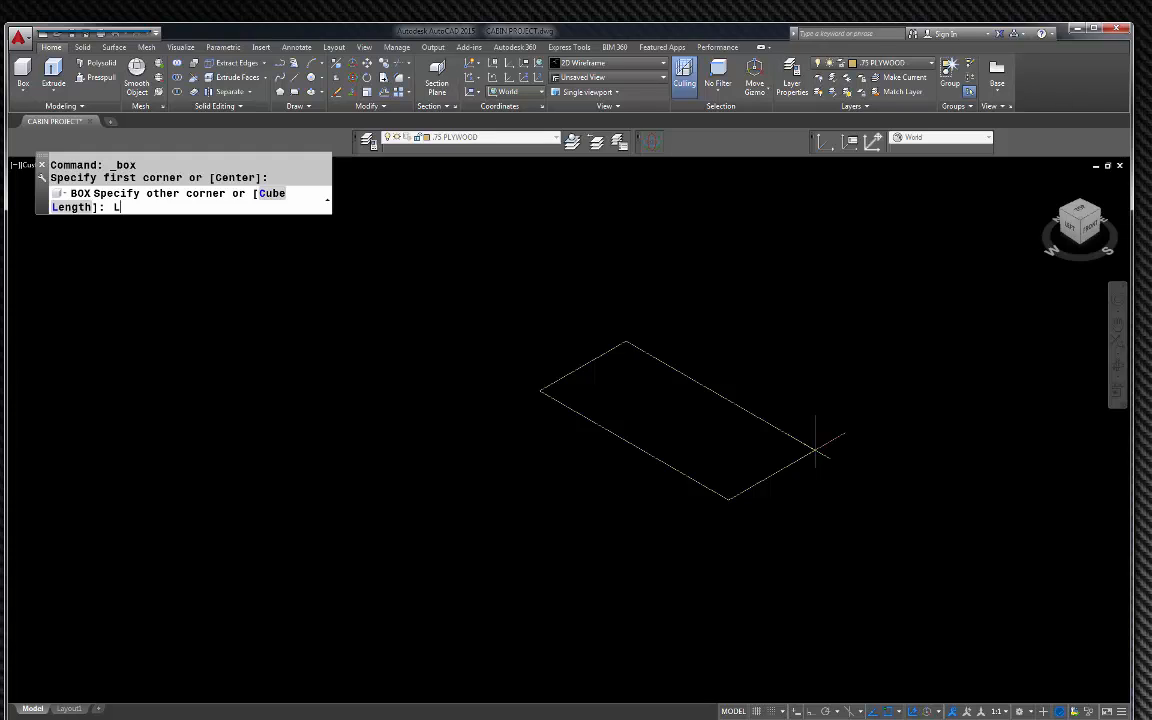
key("Return")
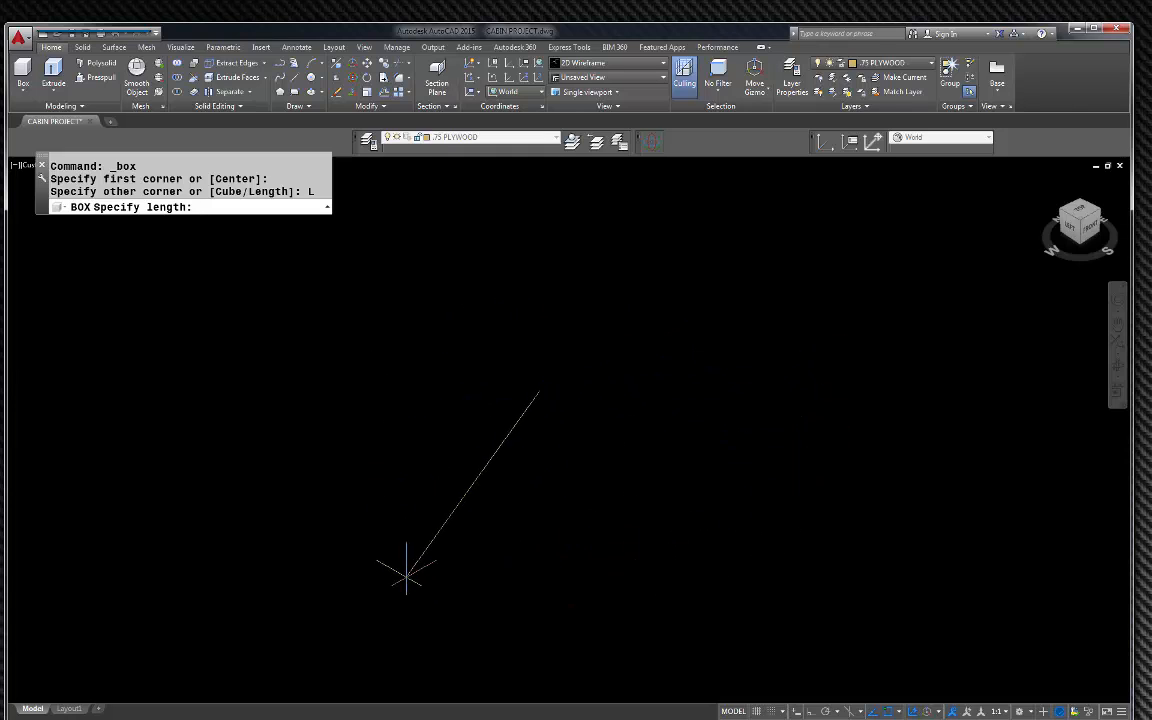
key("F8")
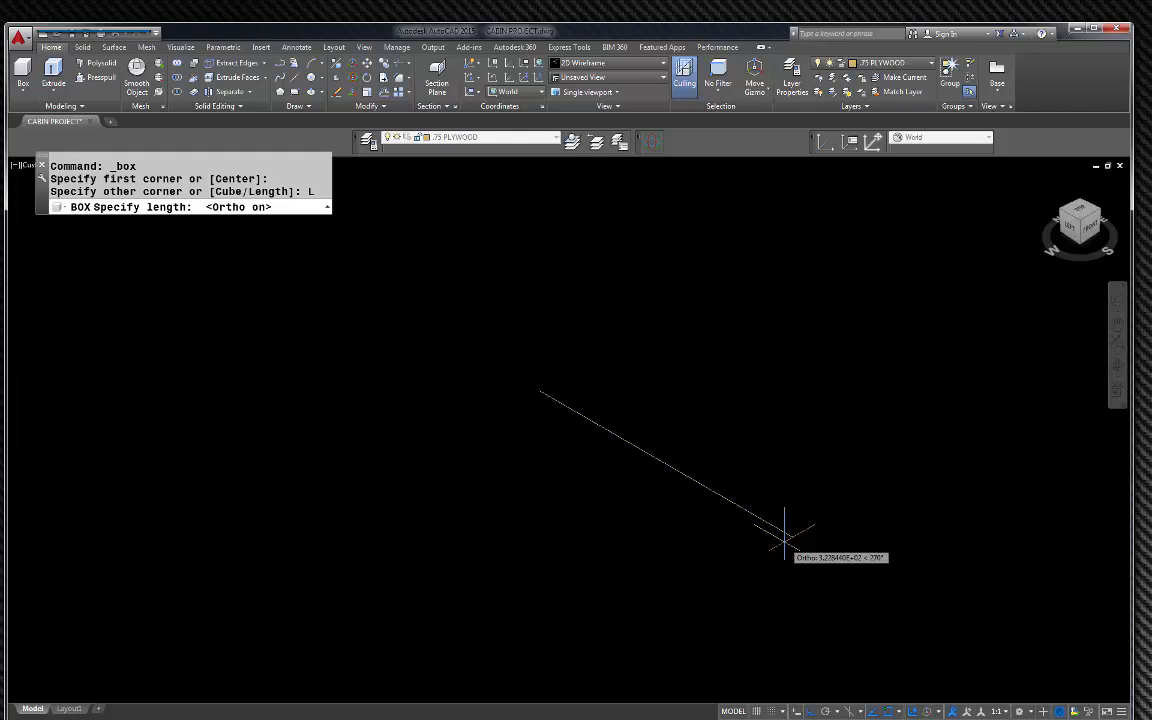
type("96")
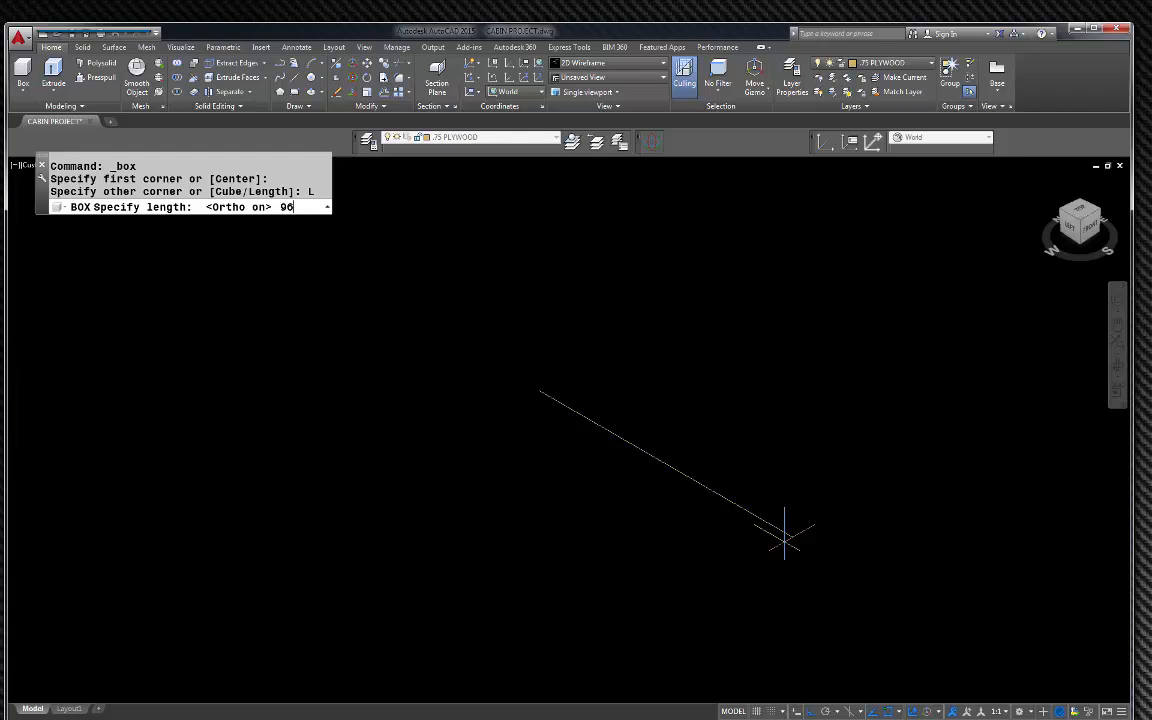
key("Return")
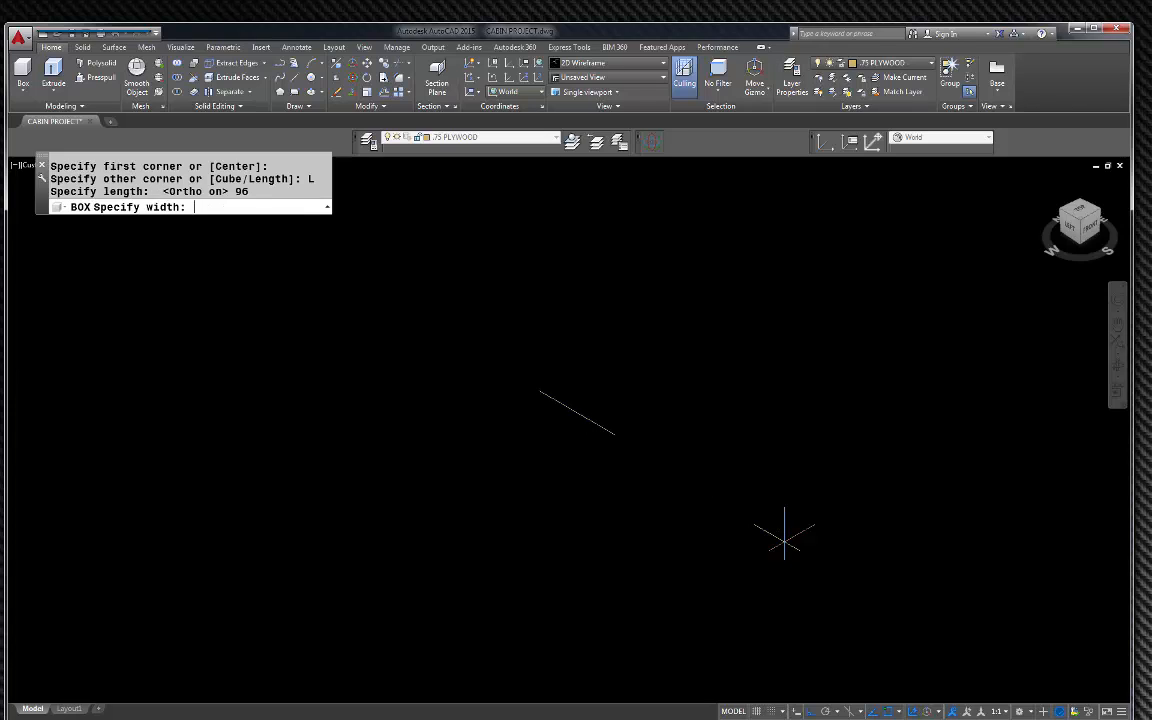
type("48")
key("Return")
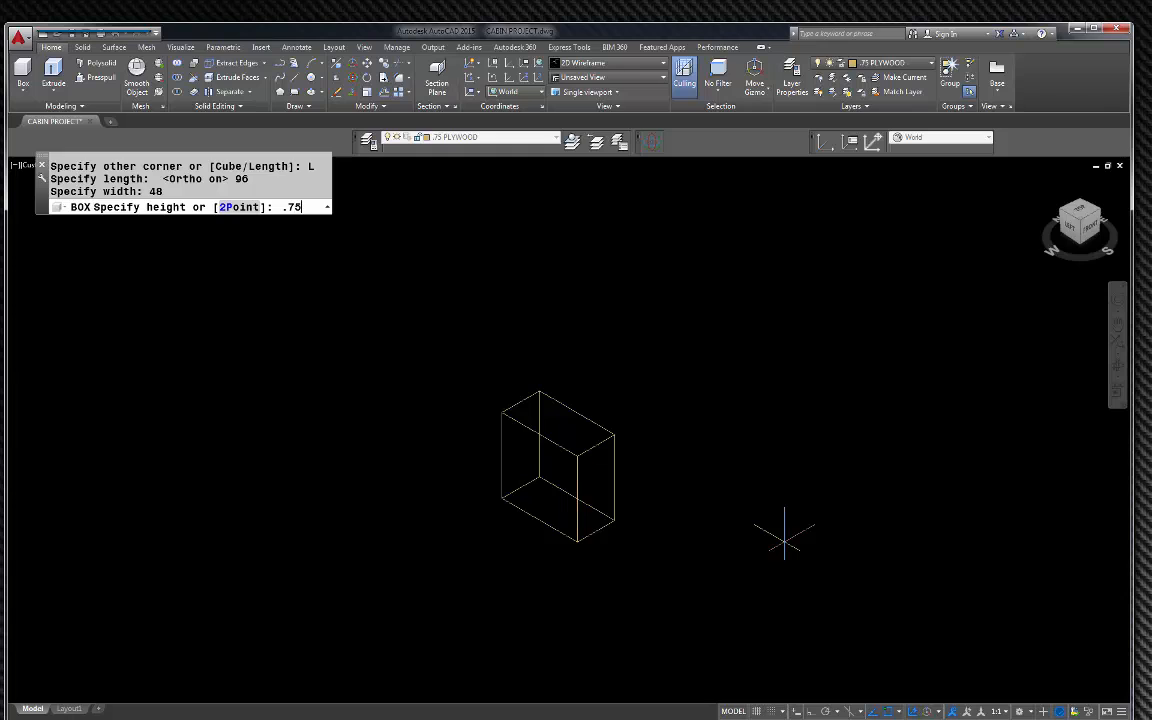
type(".75")
key("Return")
- View the plywood sheet in the Hidden and Realistic visual styles
scroll(597, 427, "up", 5)
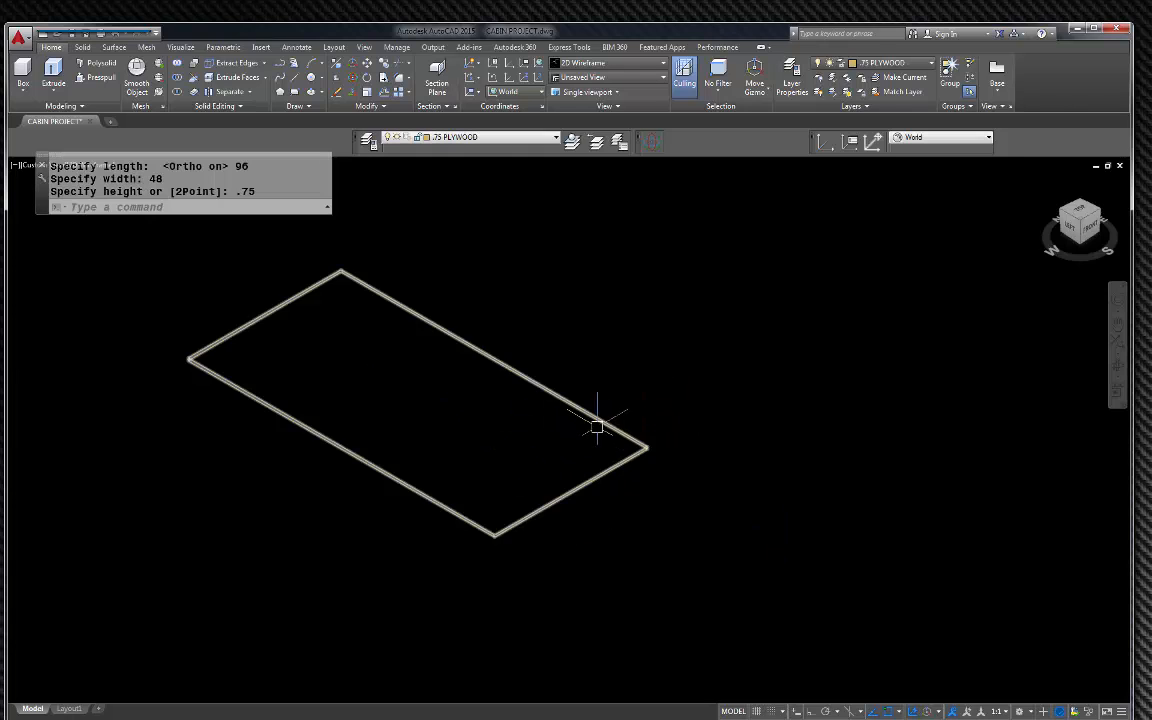
scroll(648, 408, "down", 2)
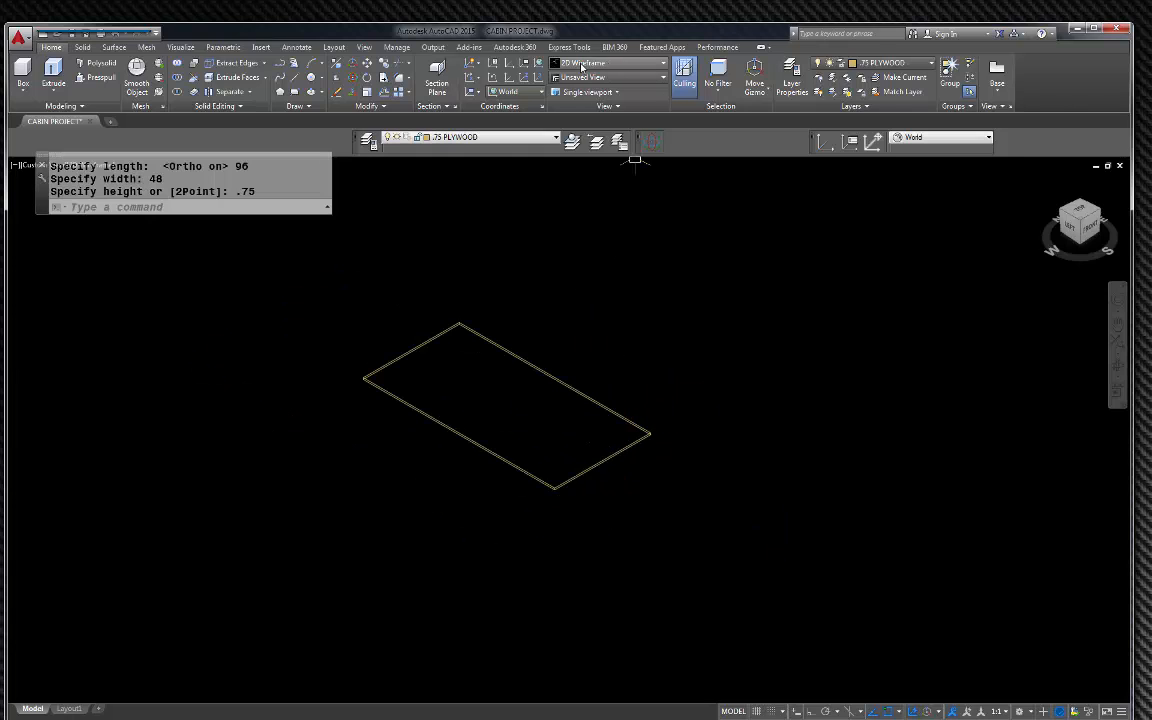
left_click(663, 64)
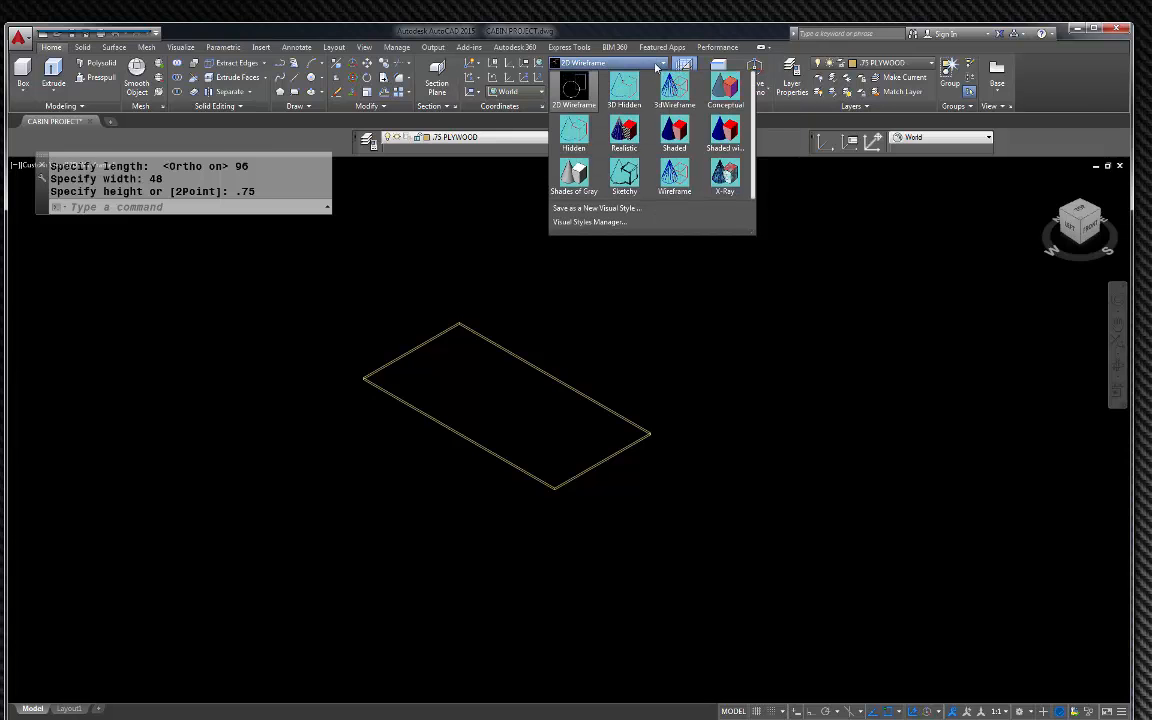
left_click(624, 88)
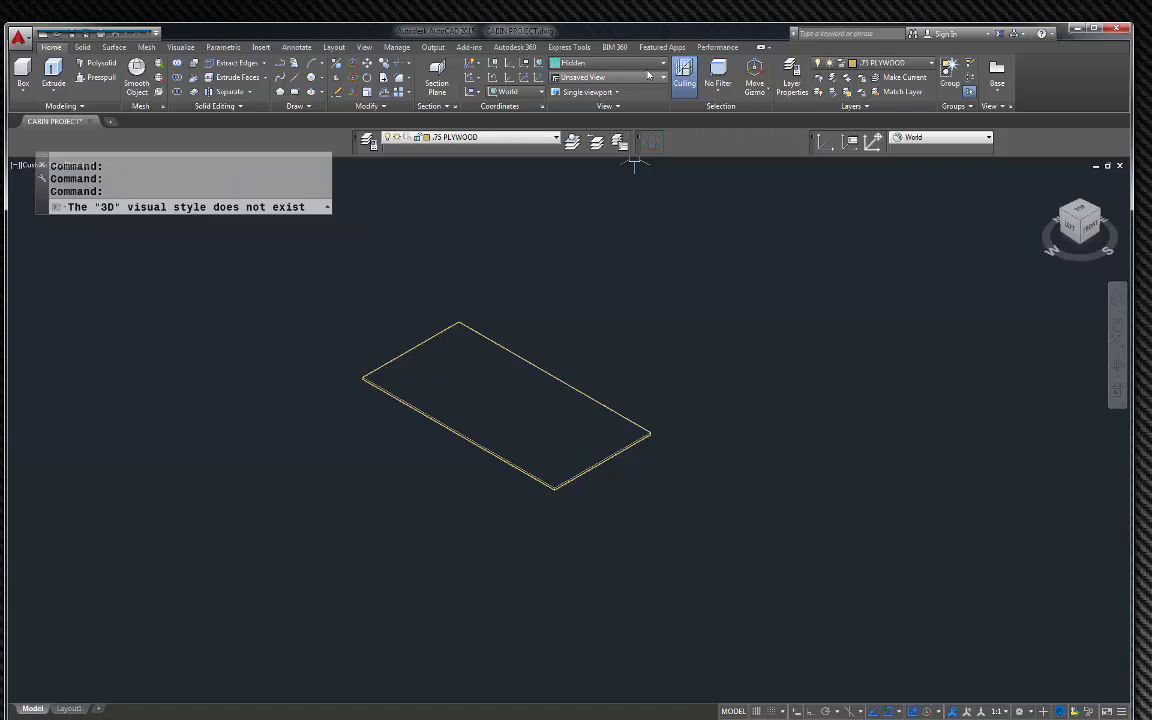
left_click(650, 64)
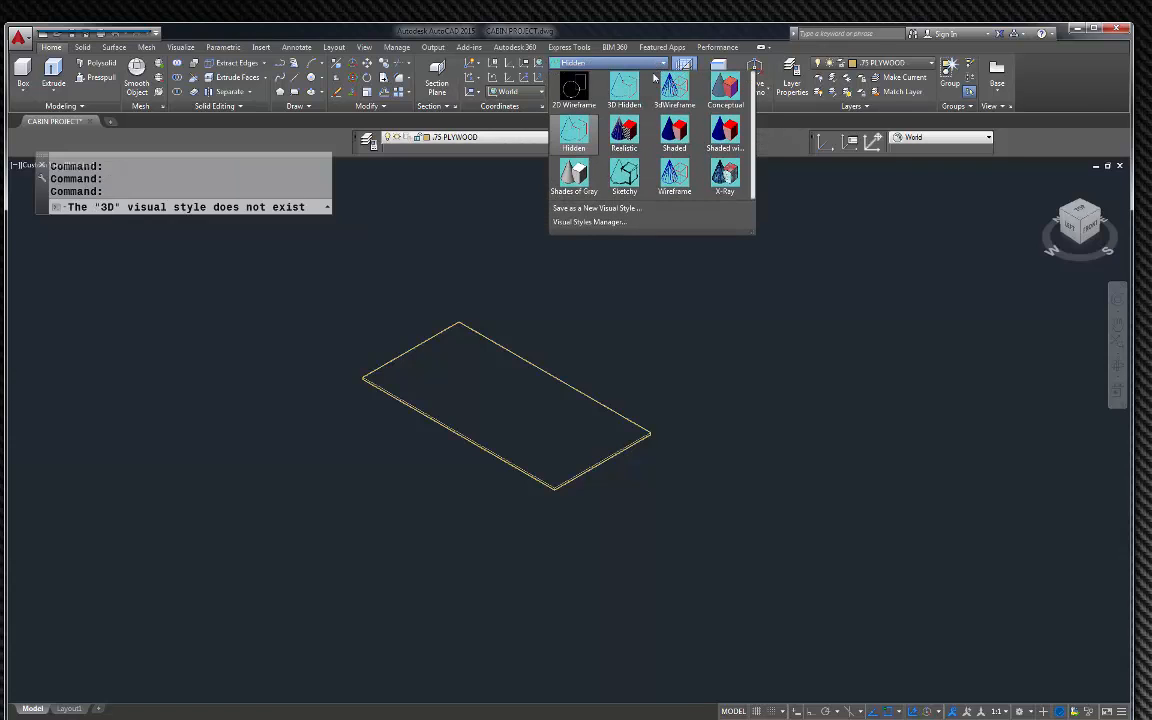
left_click(625, 147)
scroll(662, 414, "up", 4)
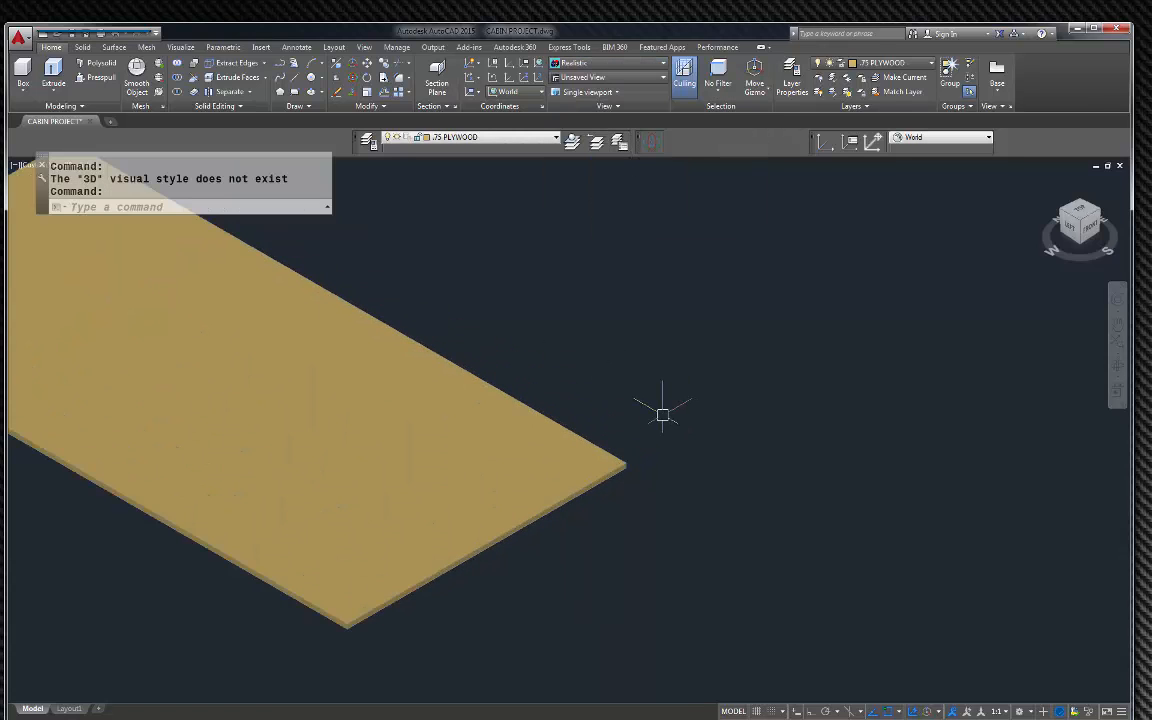
scroll(746, 445, "down", 4)
scroll(465, 396, "up", 3)
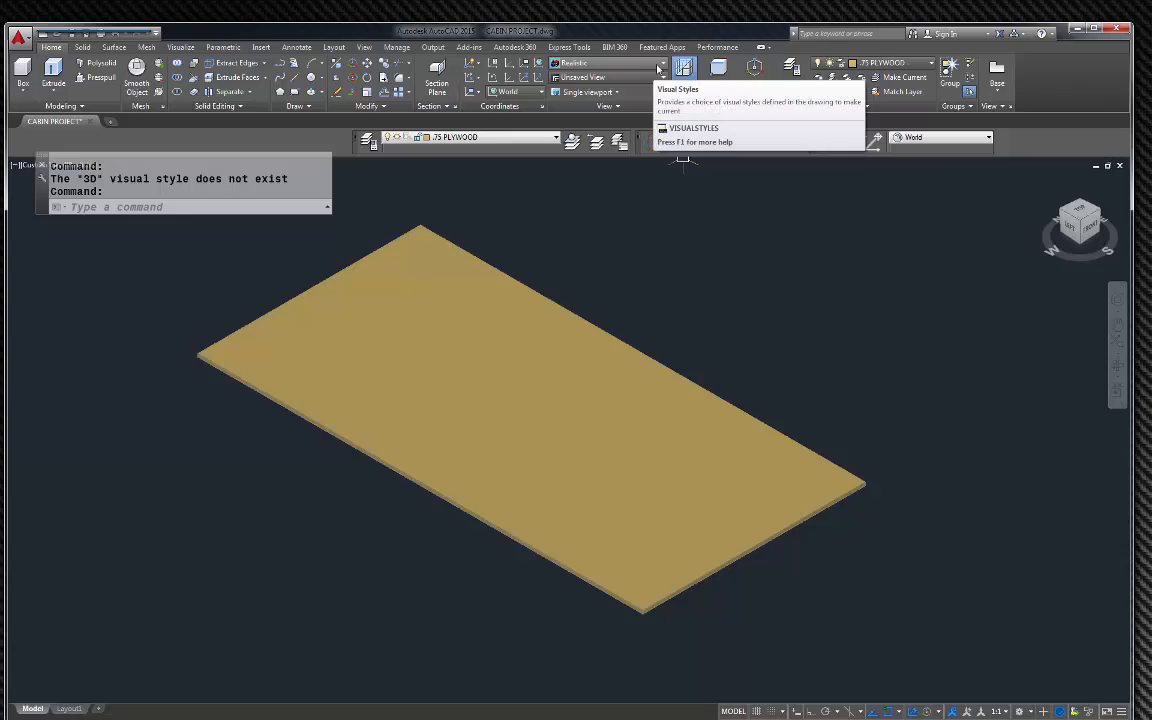
- View the plywood sheet in the Shades of Gray visual style and return to 2D Wireframe
left_click(594, 63)
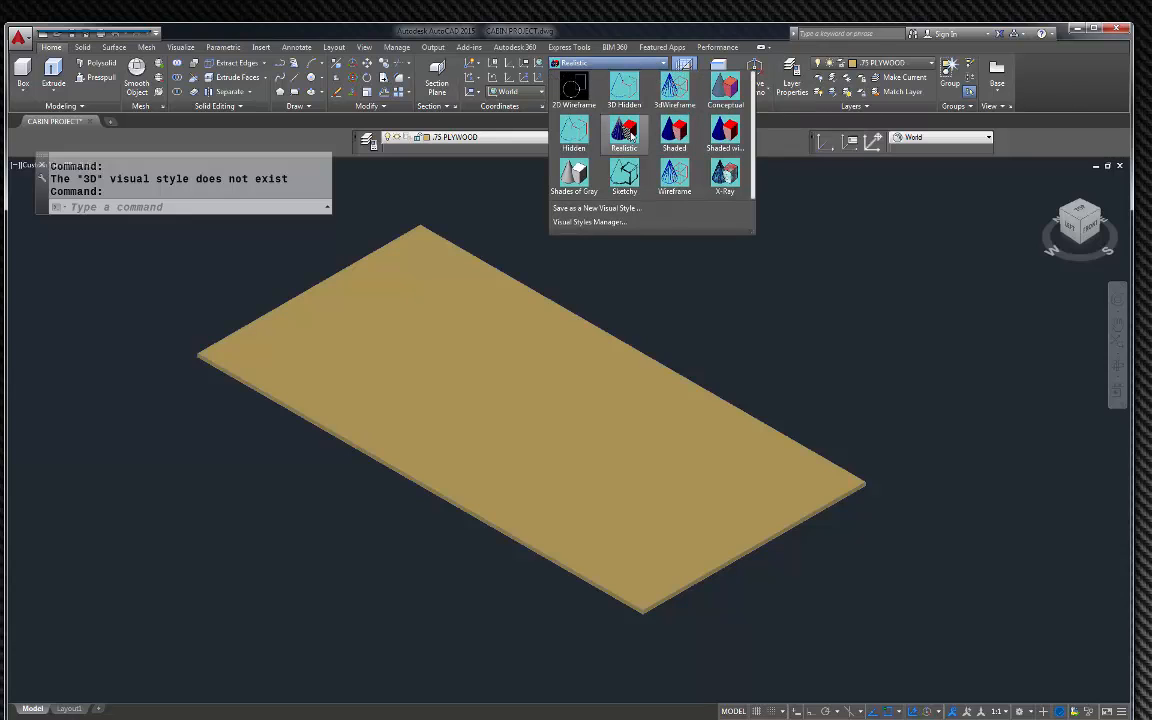
left_click(680, 150)
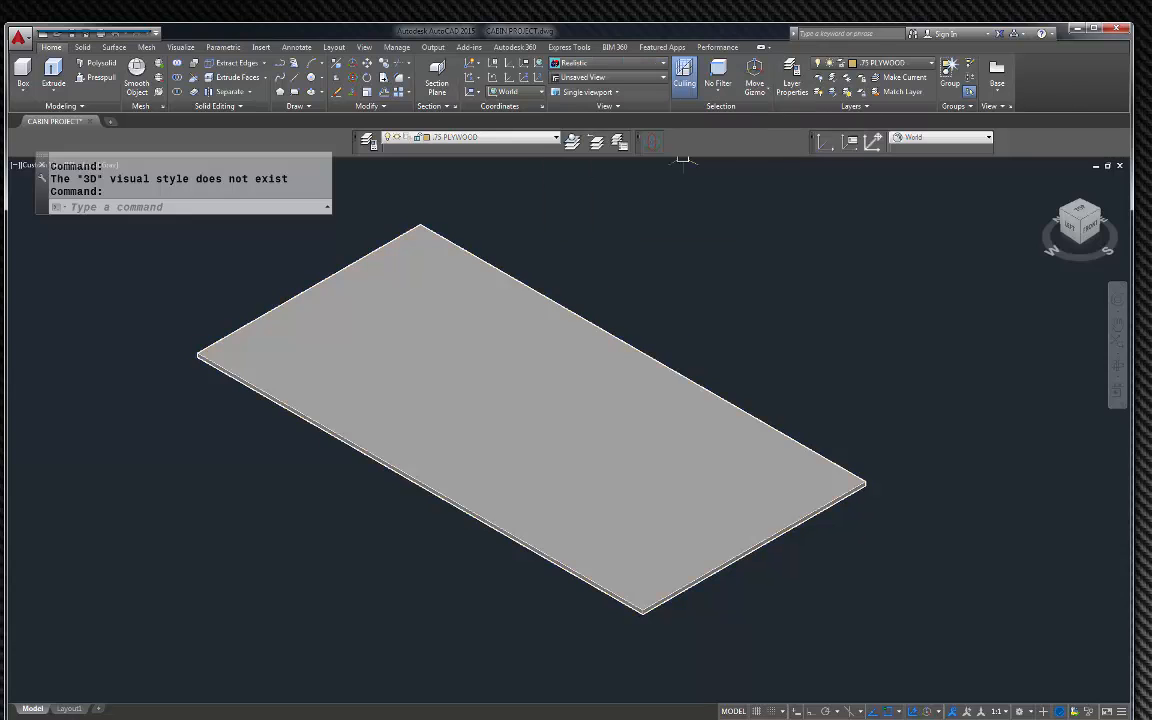
left_click(662, 63)
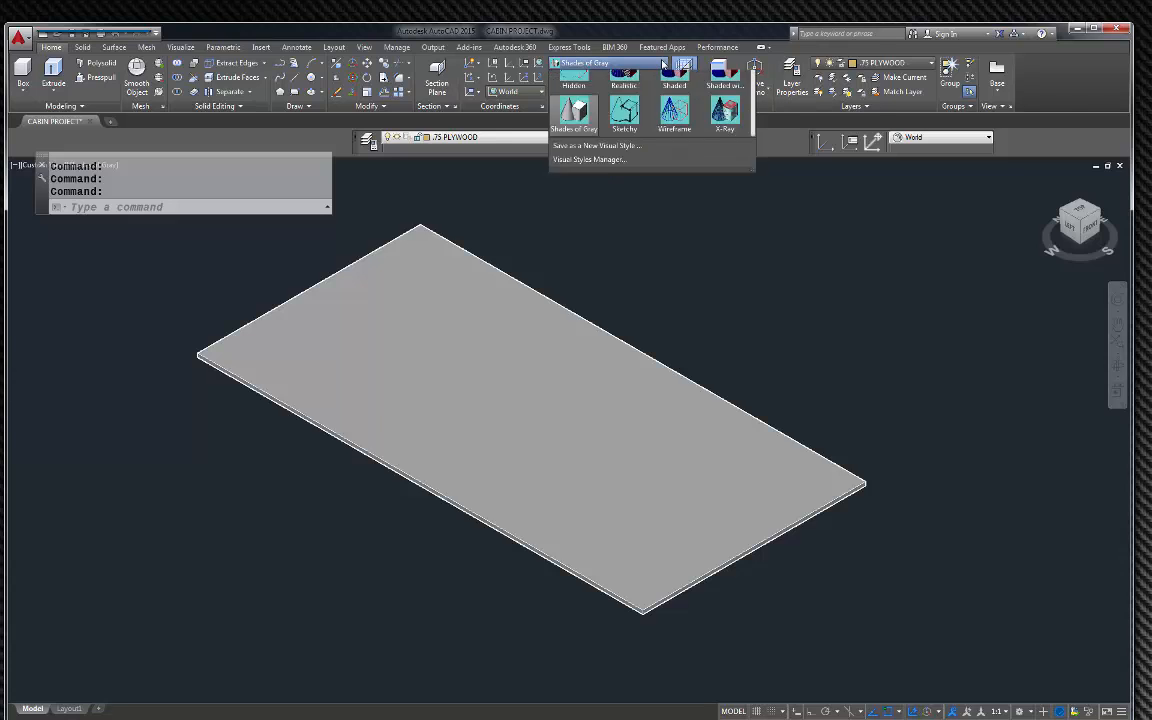
scroll(600, 100, "up", 2)
left_click(565, 87)
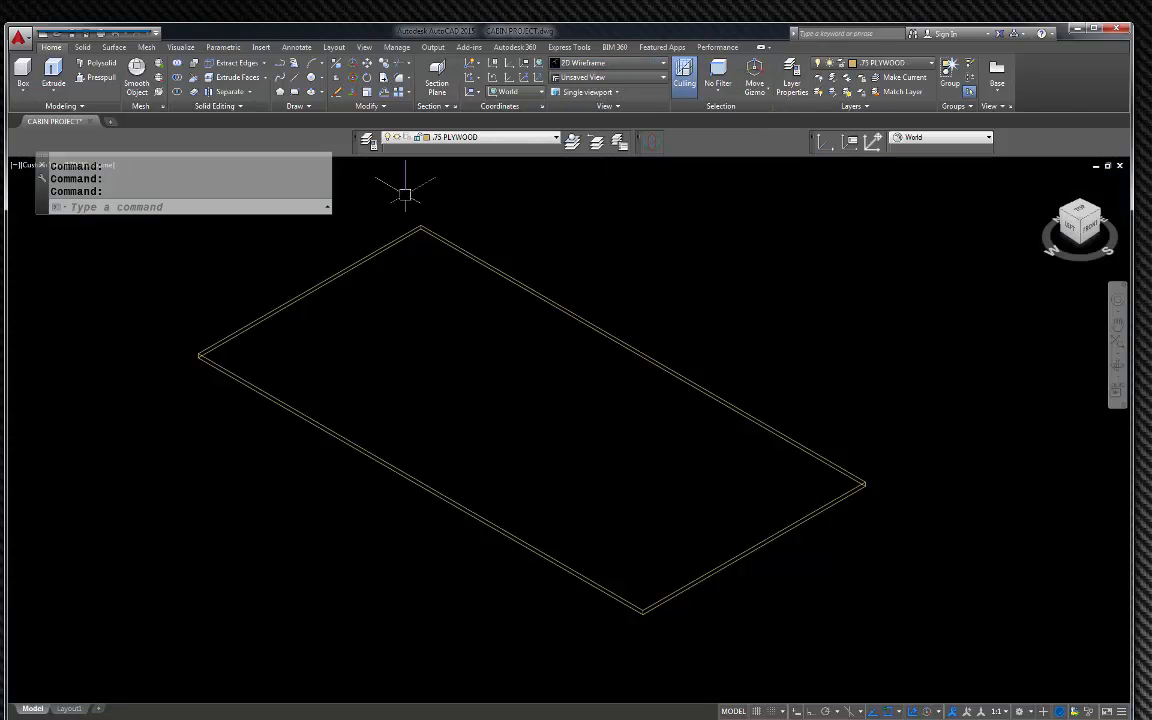
- Examine the plywood sheet's far corner and its thickness edges up close in wireframe
scroll(405, 195, "up", 5)
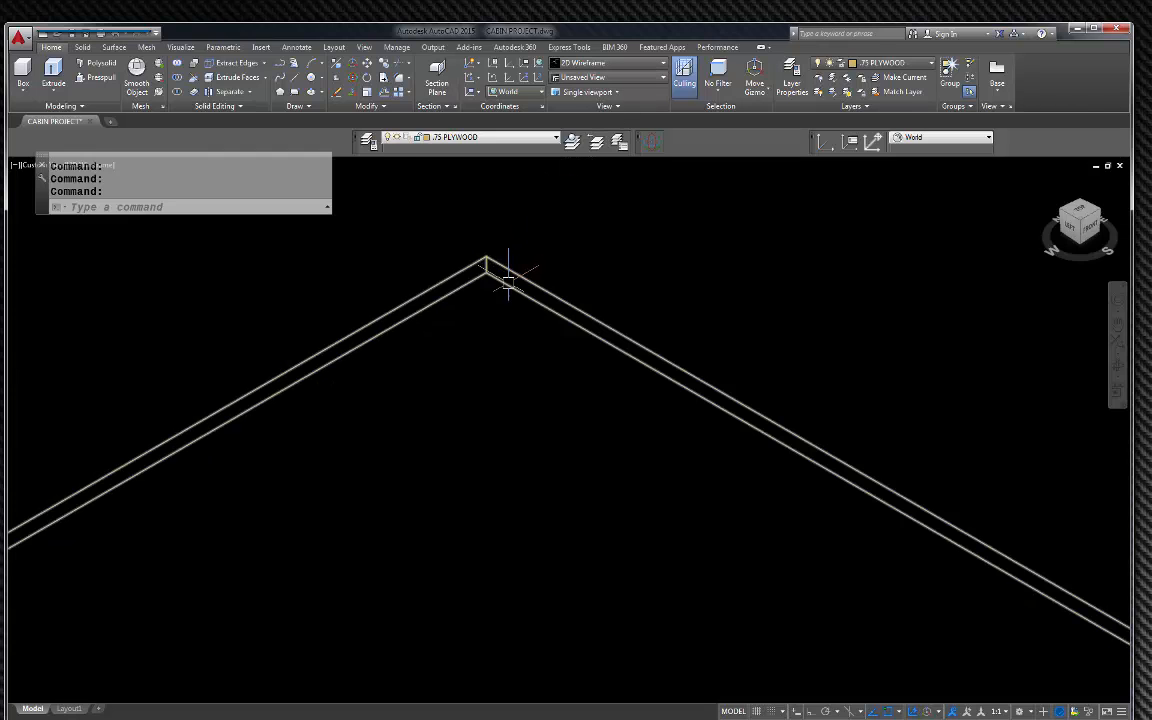
middle_click_drag(509, 257, 543, 231, "shift")
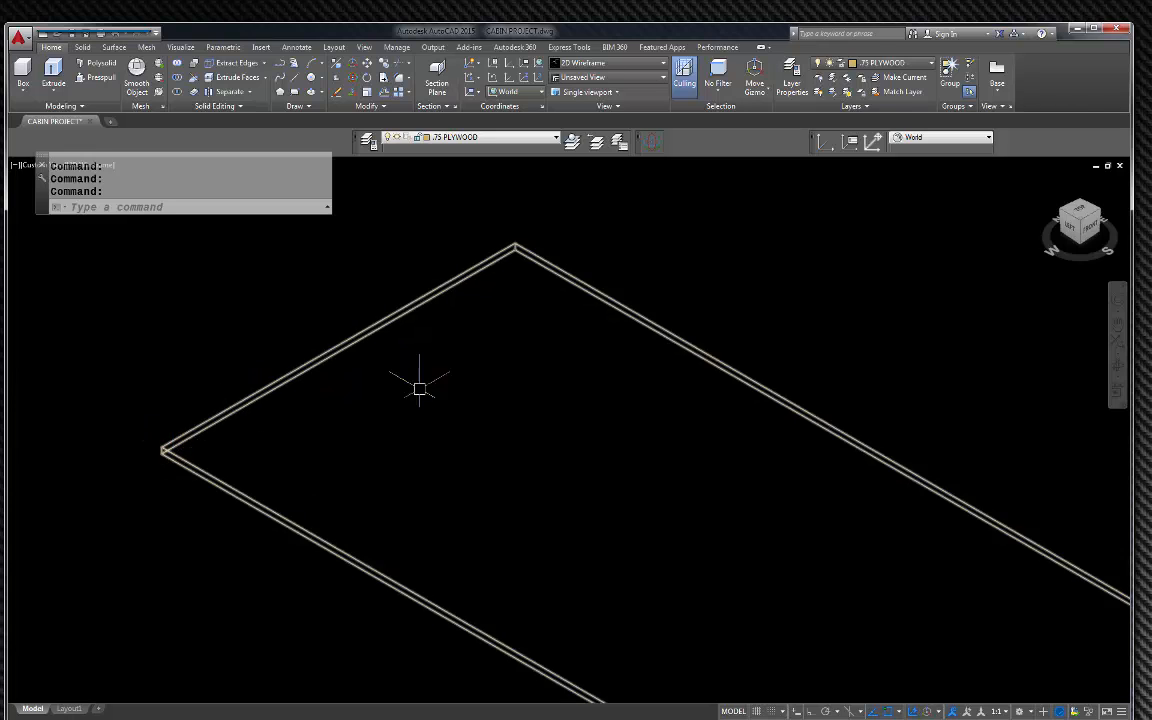
scroll(488, 256, "down", 4)
scroll(490, 254, "up", 3)
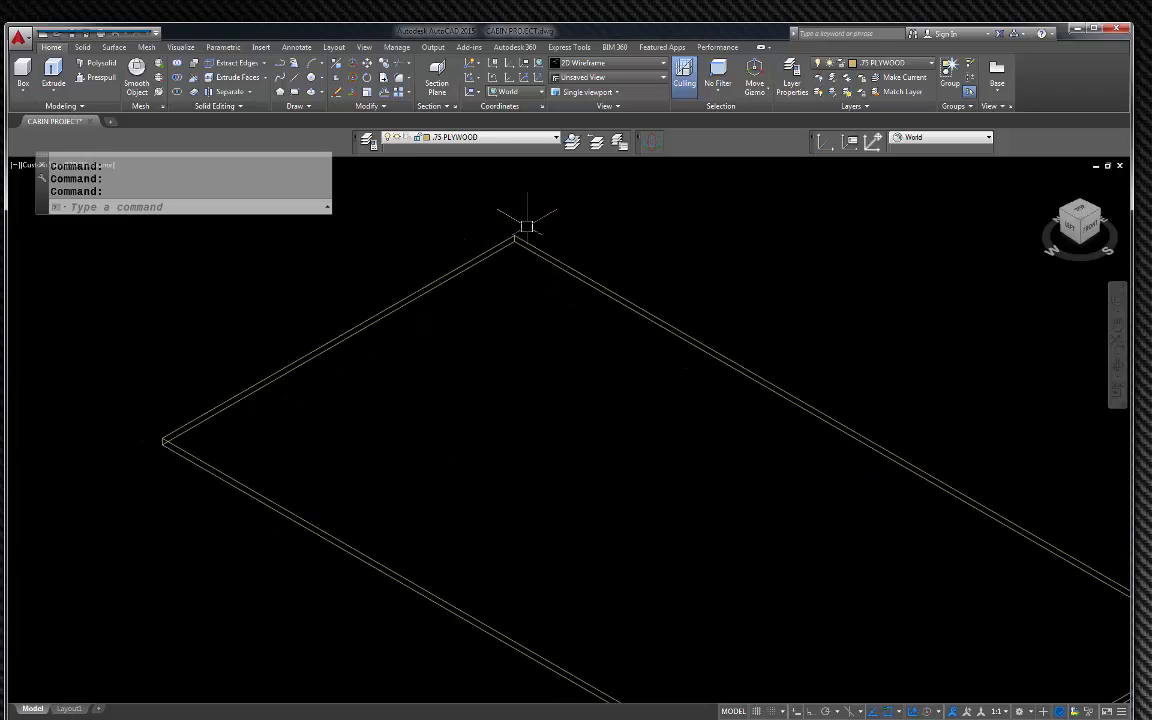
scroll(495, 232, "up", 2)
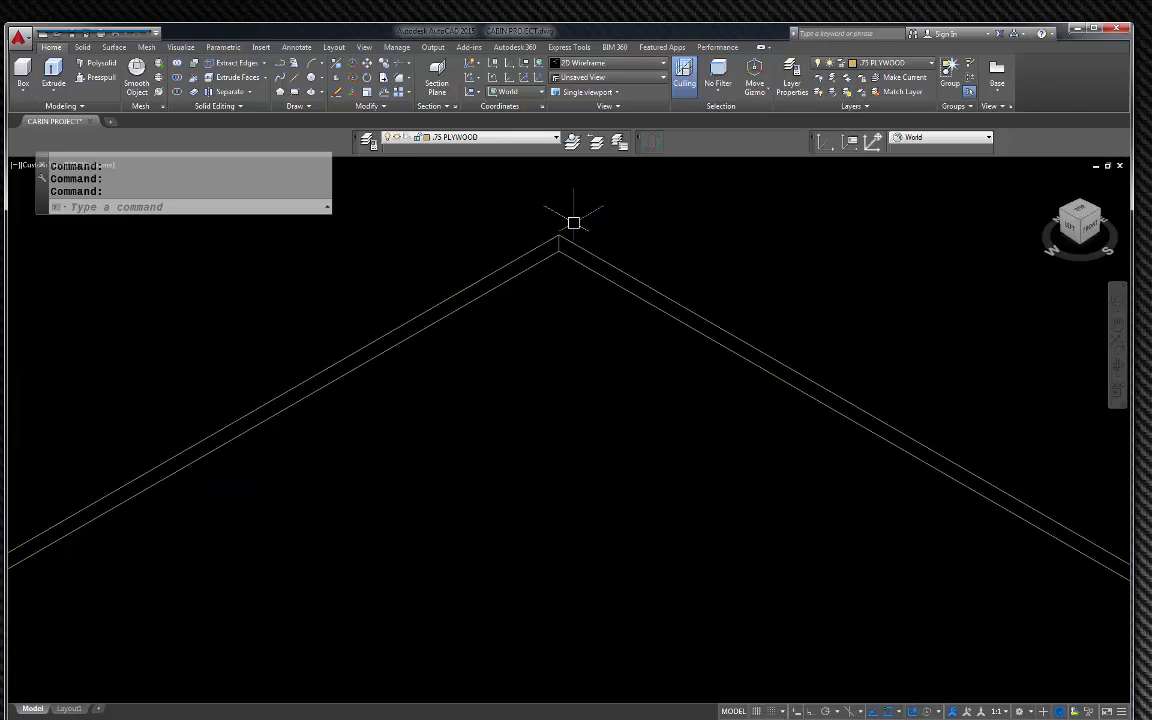
scroll(570, 250, "up", 3)
scroll(540, 245, "down", 2)
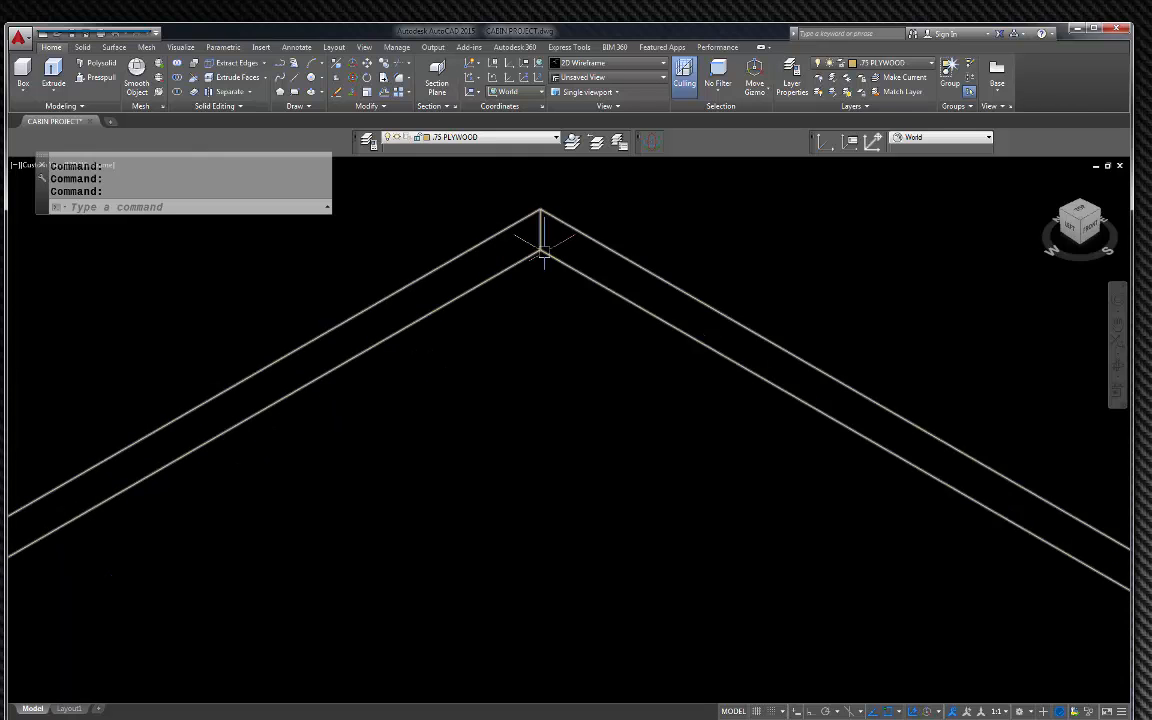
scroll(566, 245, "down", 2)
scroll(555, 242, "down", 2)
scroll(476, 291, "down", 3)
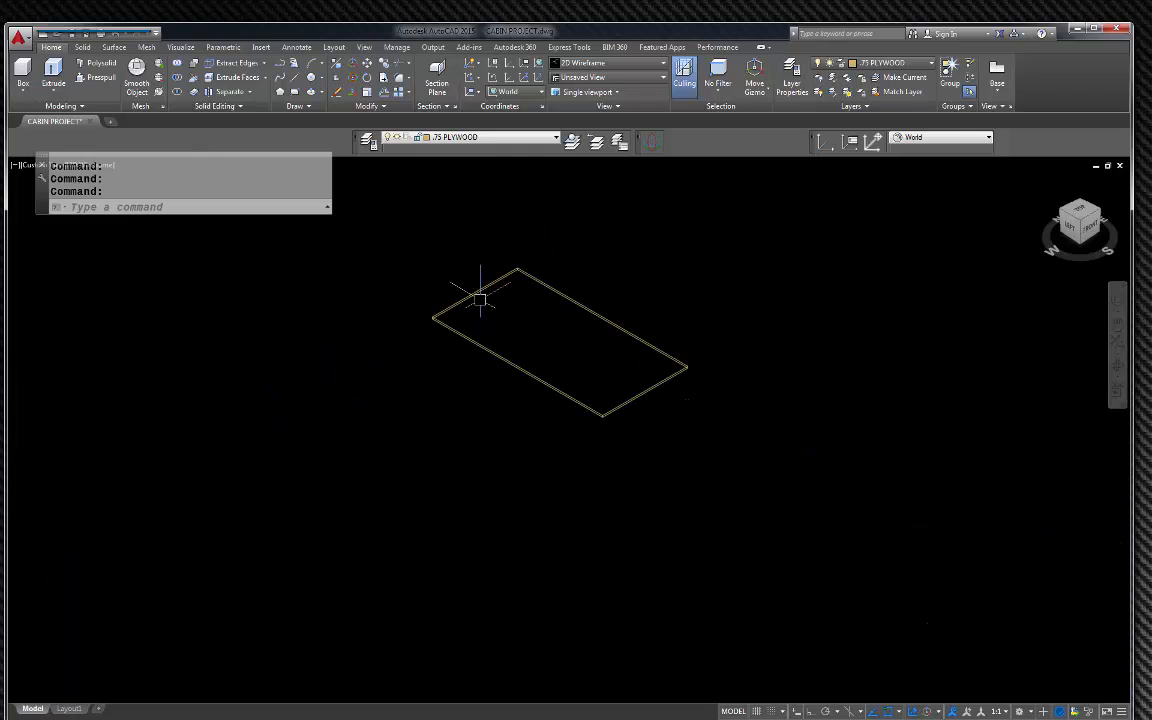
key("Escape")
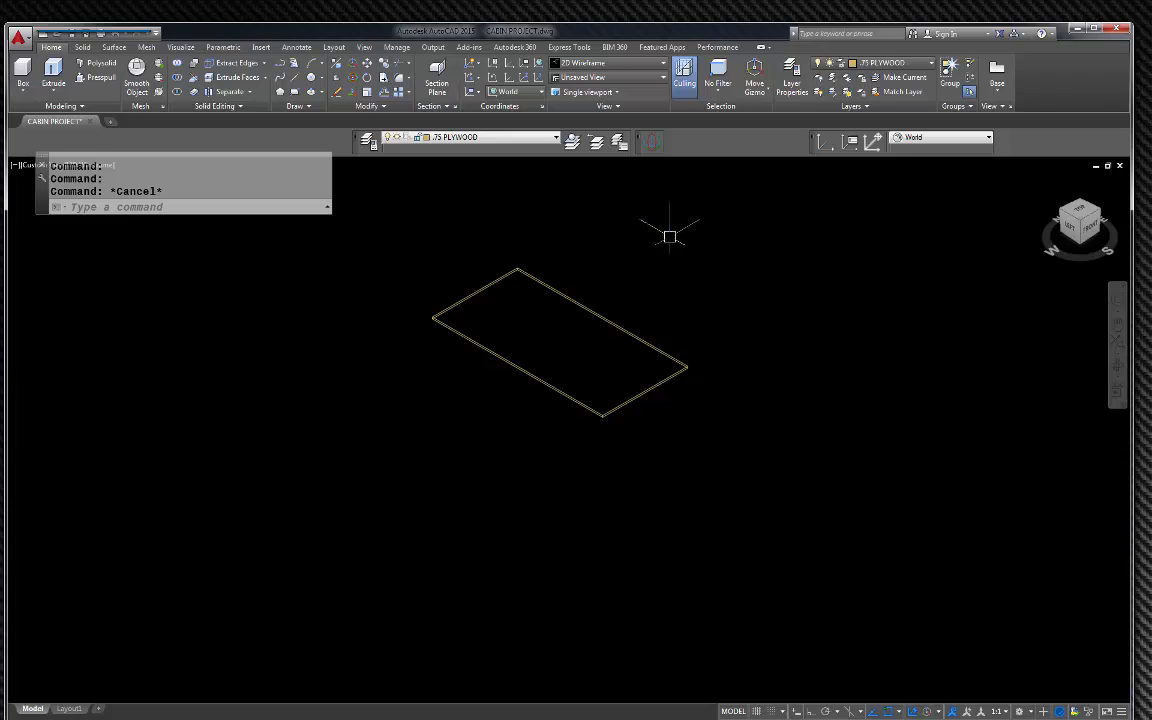
- Make BOTTOM PLATE the current layer and move the floating command line clear of the viewport controls
scroll(554, 249, "up", 2)
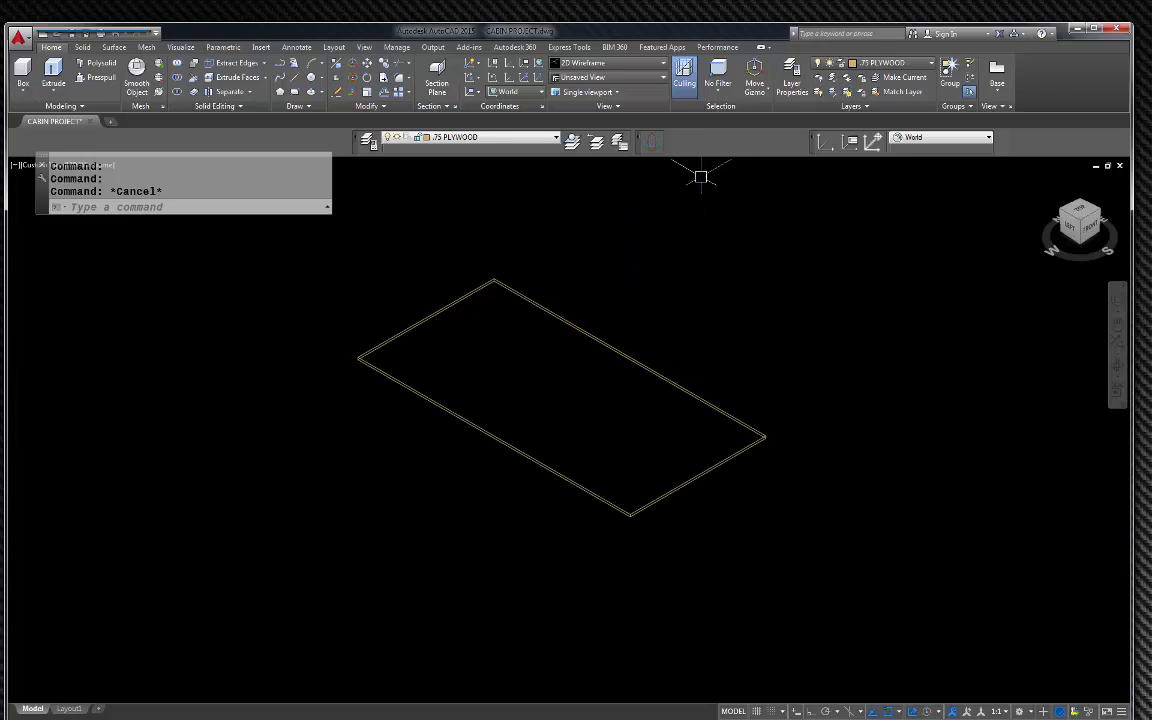
left_click(556, 139)
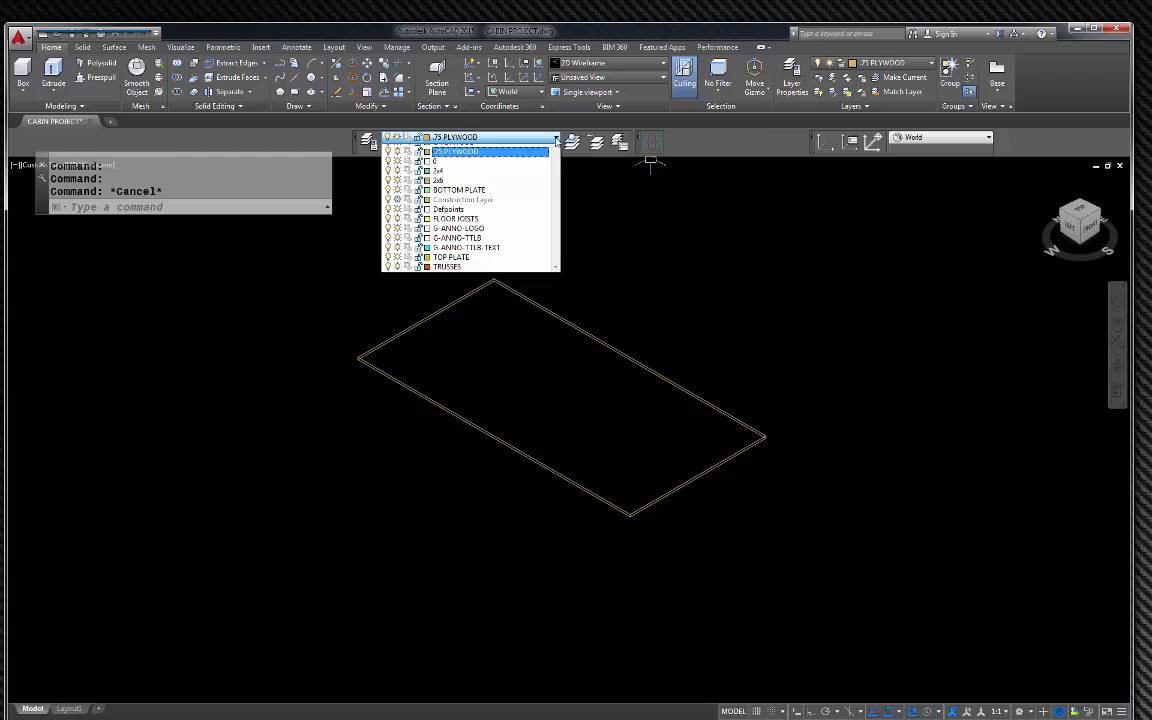
left_click(500, 197)
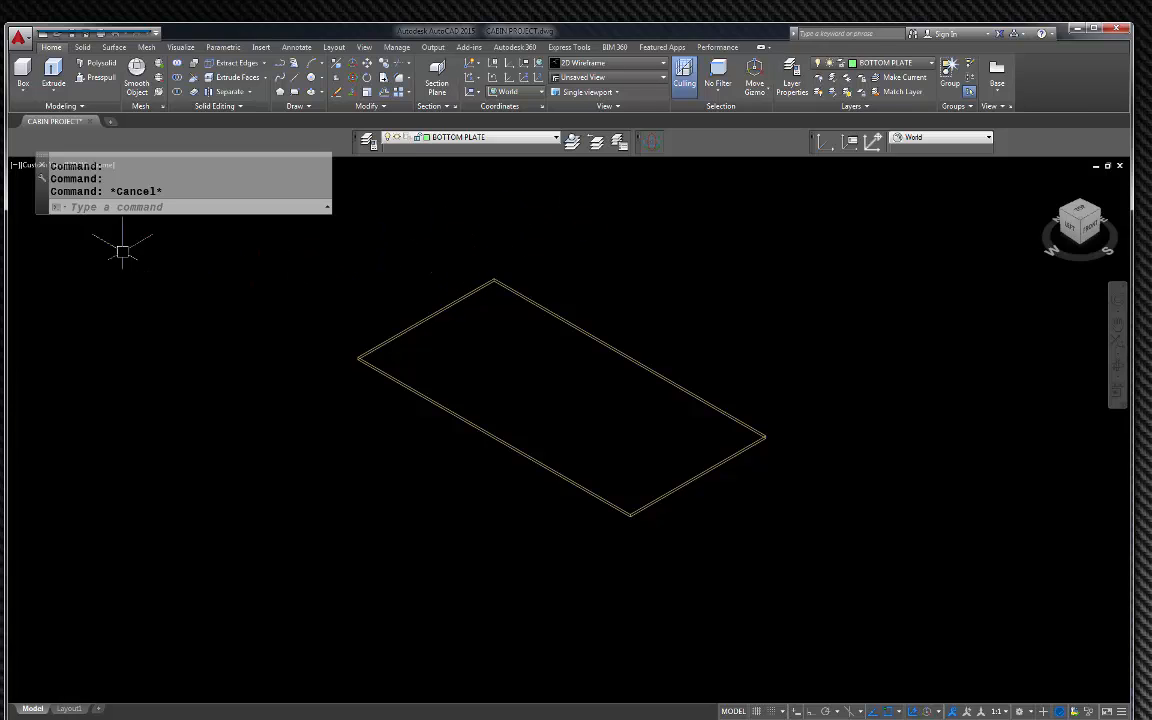
left_click_drag(40, 195, 32, 217)
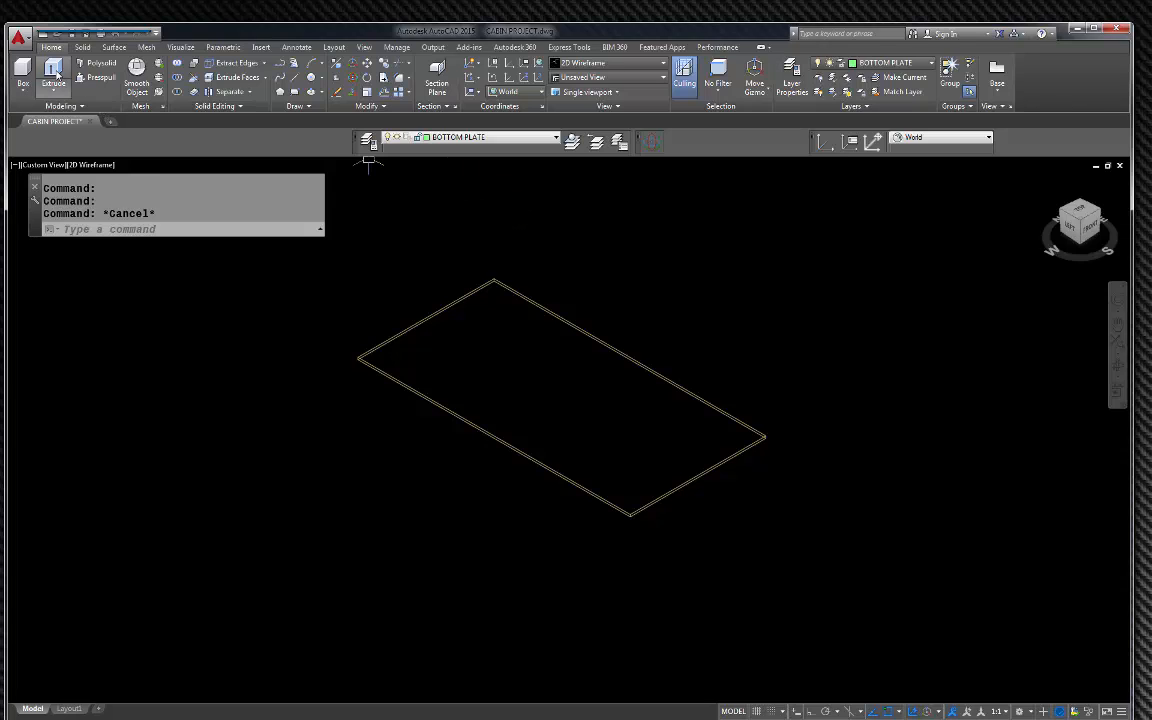
- With ortho on, create a solid box from the plywood sheet's upper left-hand corner with length 5.5, width 1.5 and height 96
left_click(23, 75)
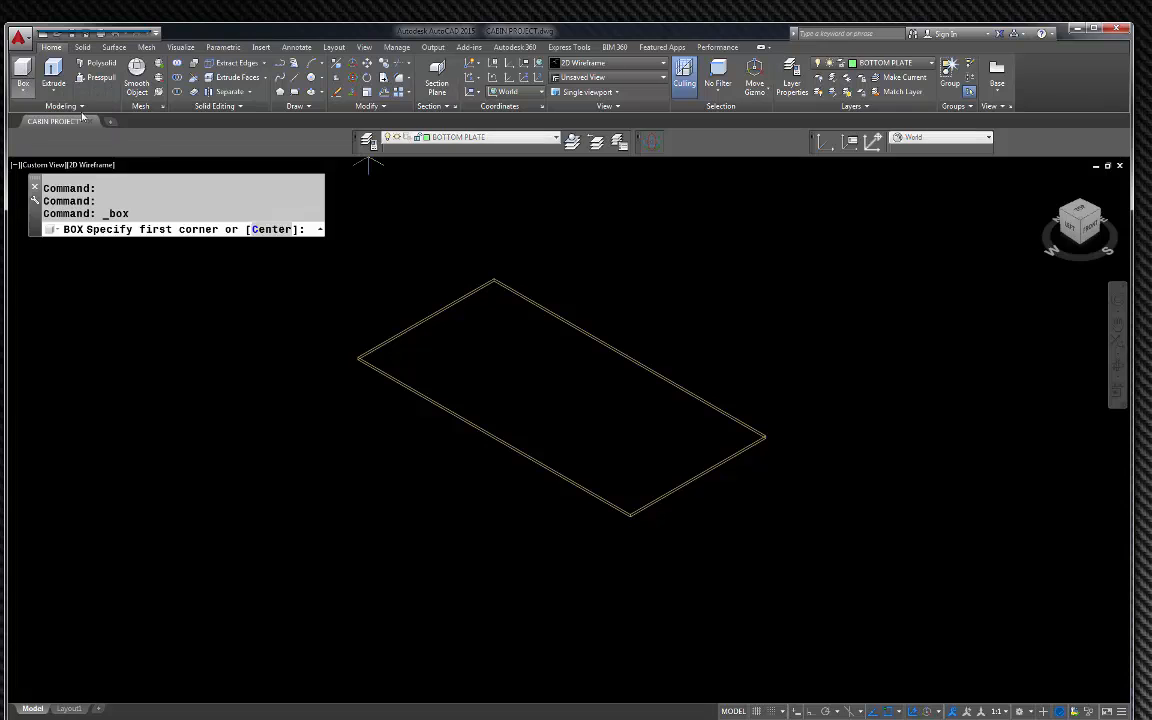
scroll(348, 288, "up", 5)
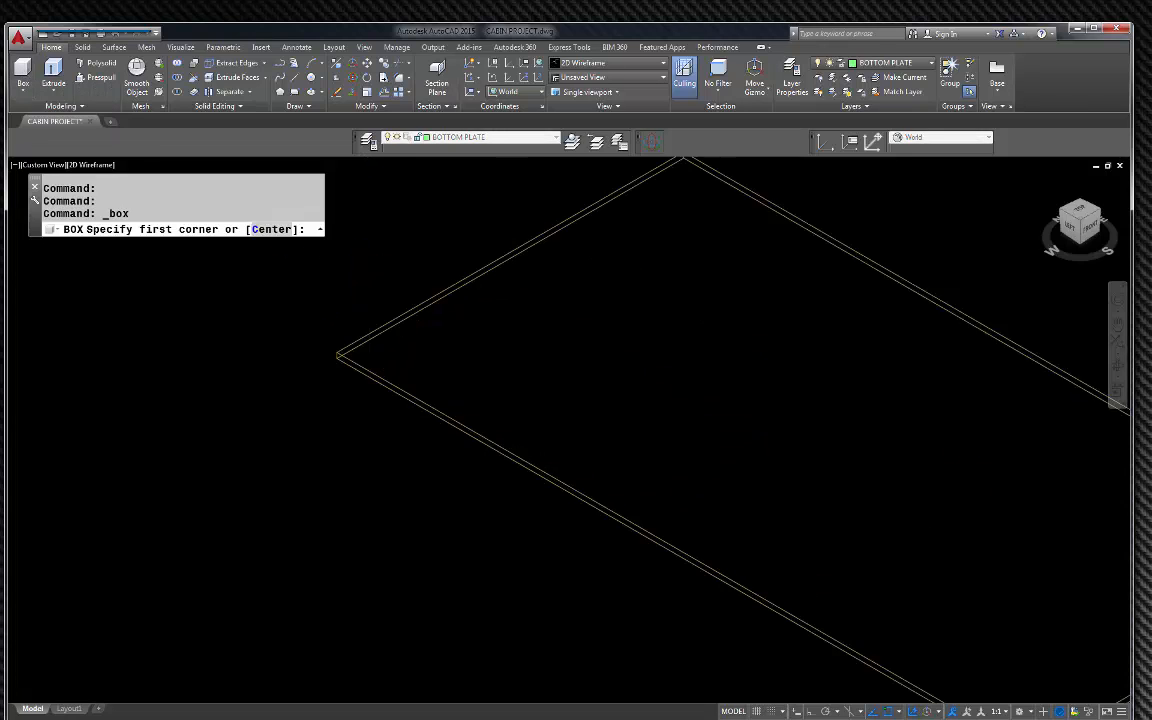
left_click(316, 347)
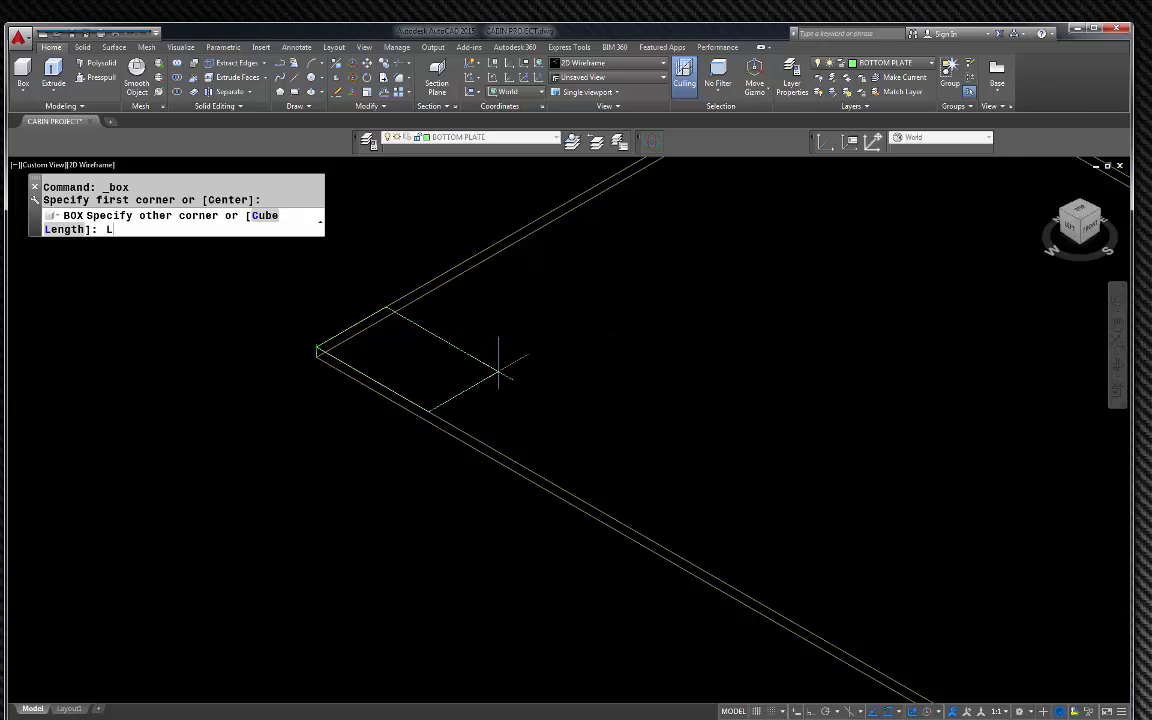
key("Return")
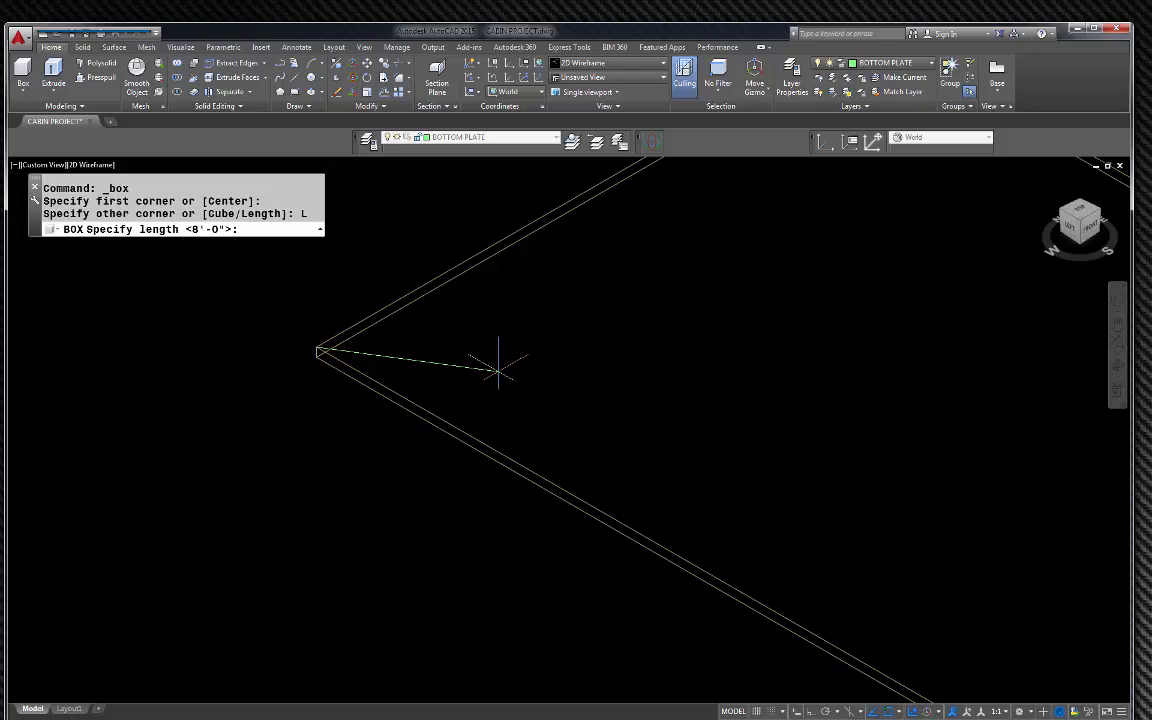
key("F8")
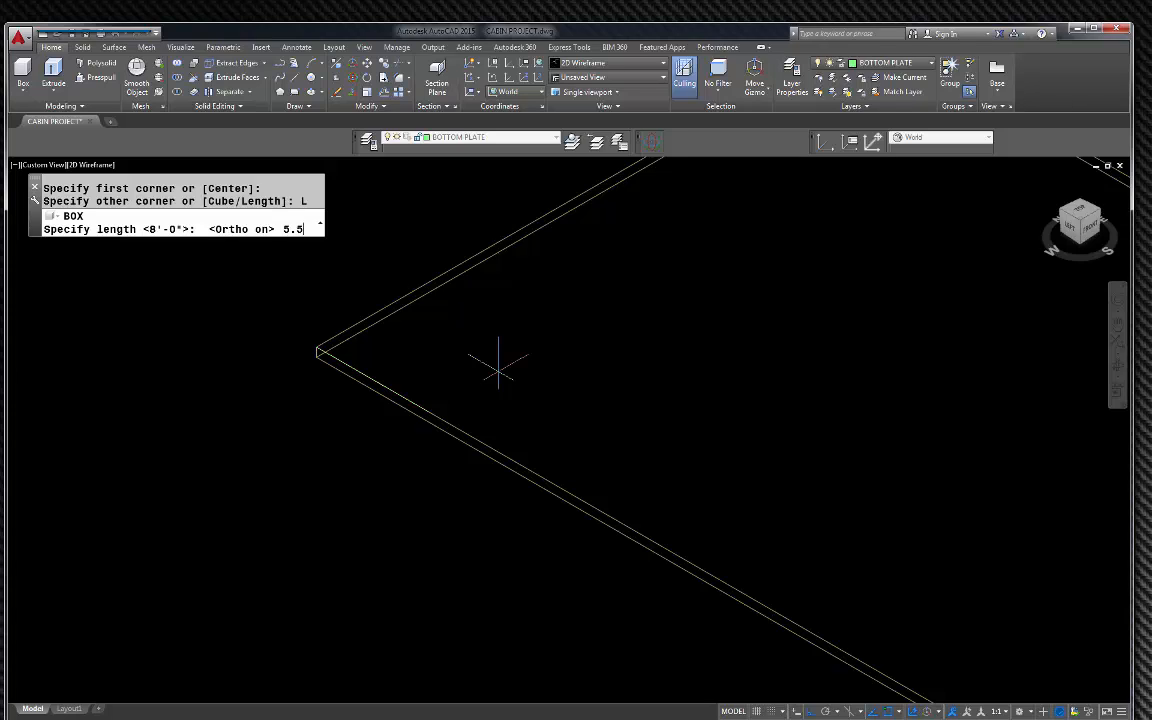
key("Return")
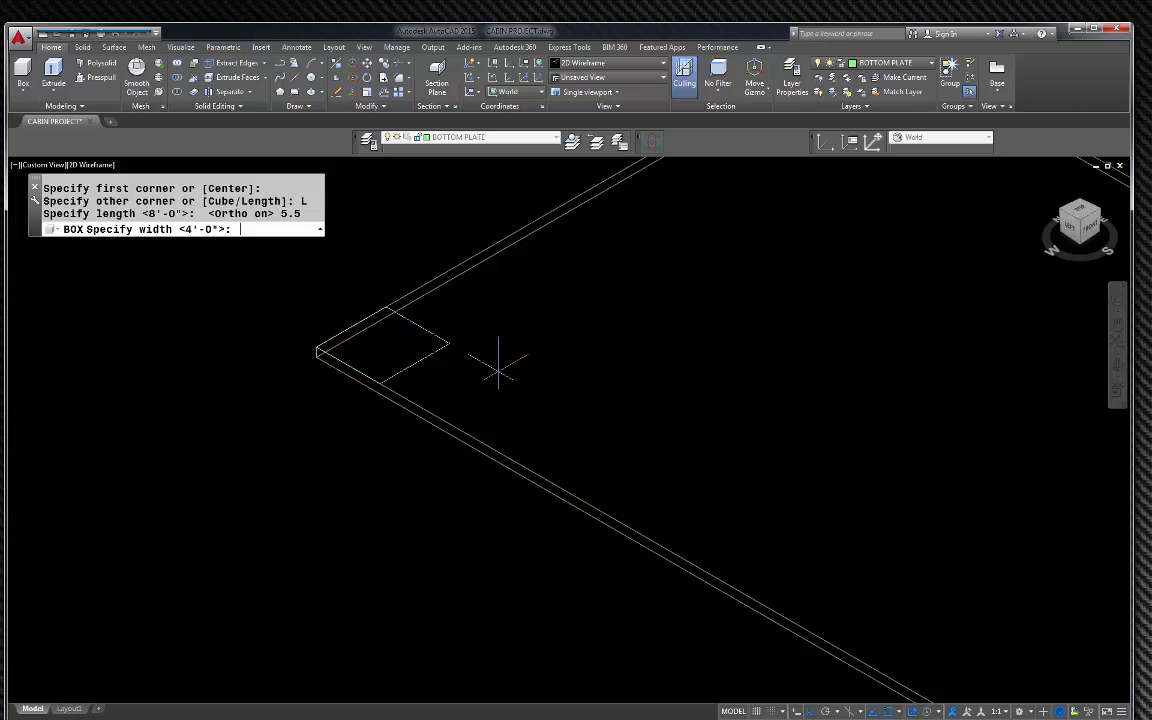
type("1.5")
key("Return")
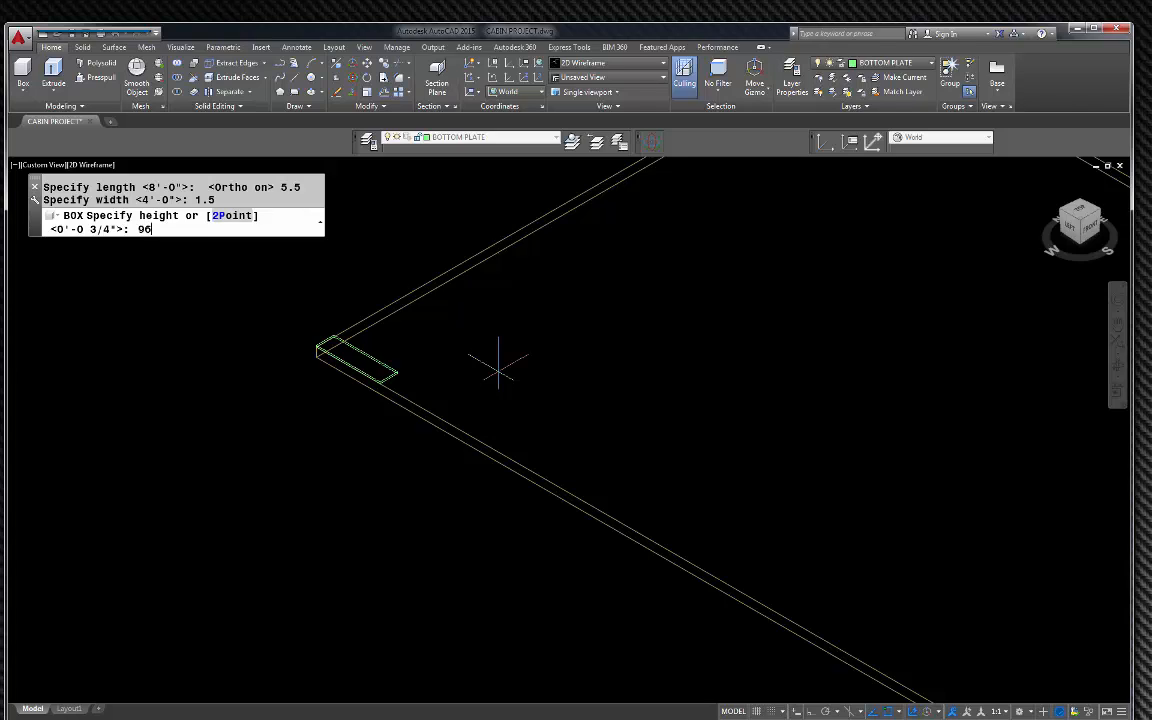
key("Return")
- Lay the upright bottom plate flat with 3D Rotate, turning it -90 degrees about the Y axis from its base corner on the plywood
scroll(505, 400, "down", 4)
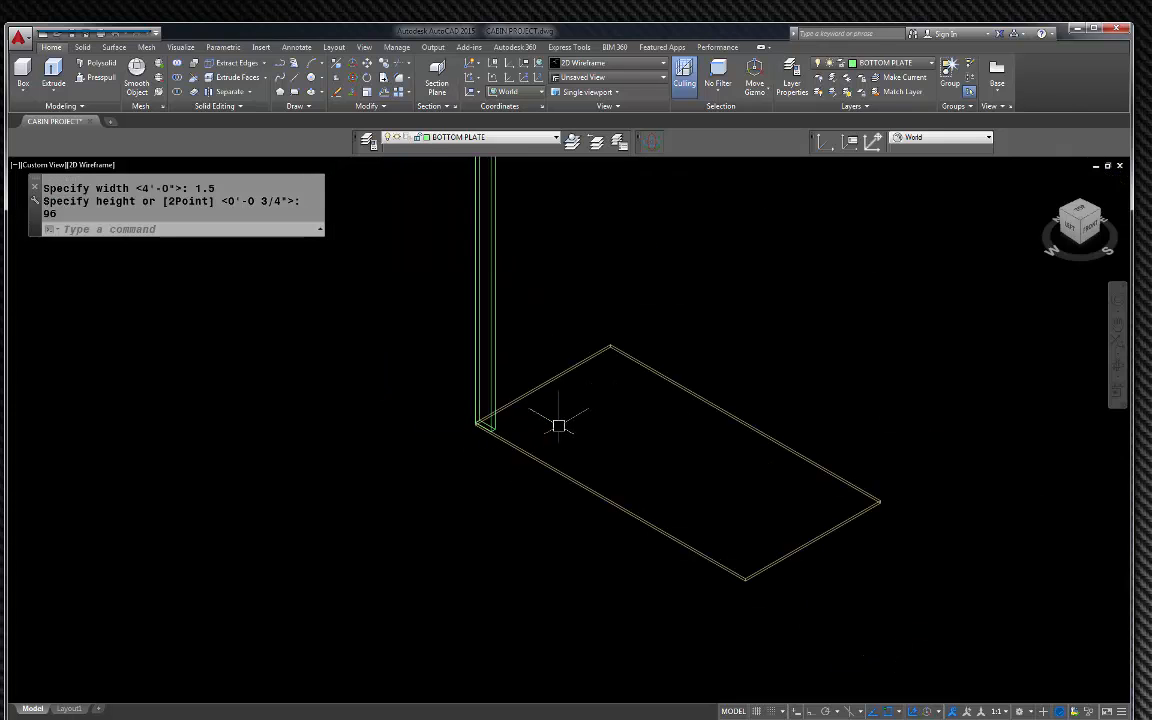
scroll(535, 418, "down", 3)
scroll(540, 380, "up", 5)
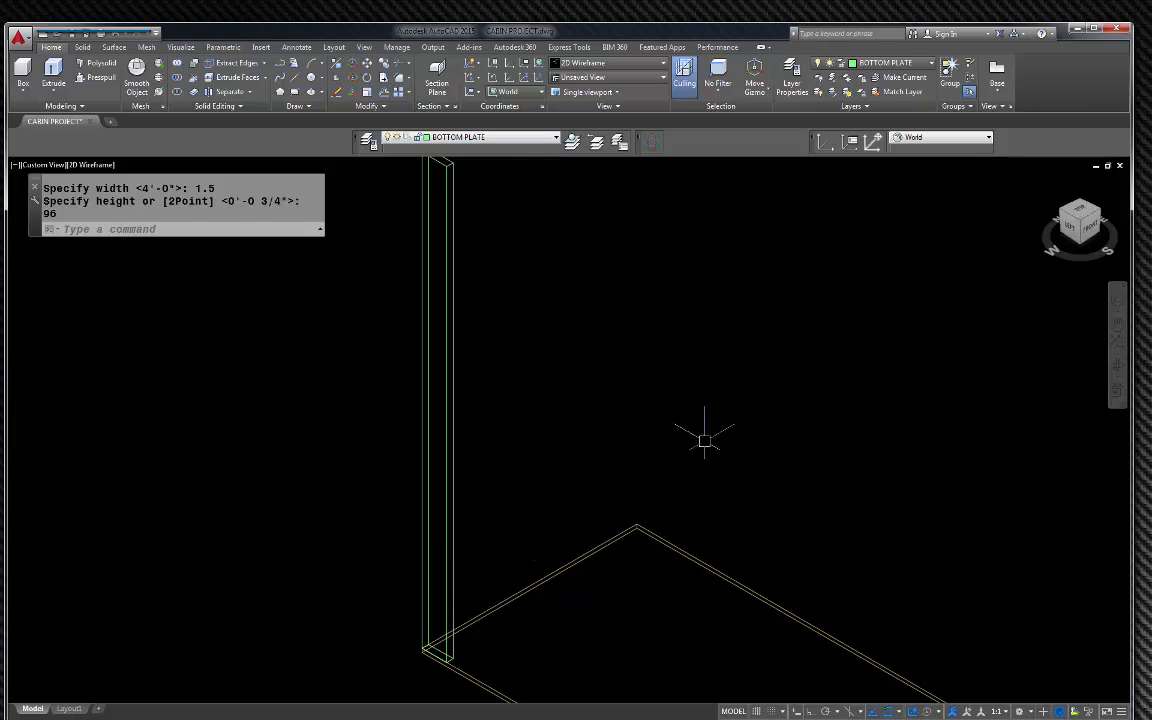
scroll(665, 450, "down", 4)
scroll(565, 563, "up", 5)
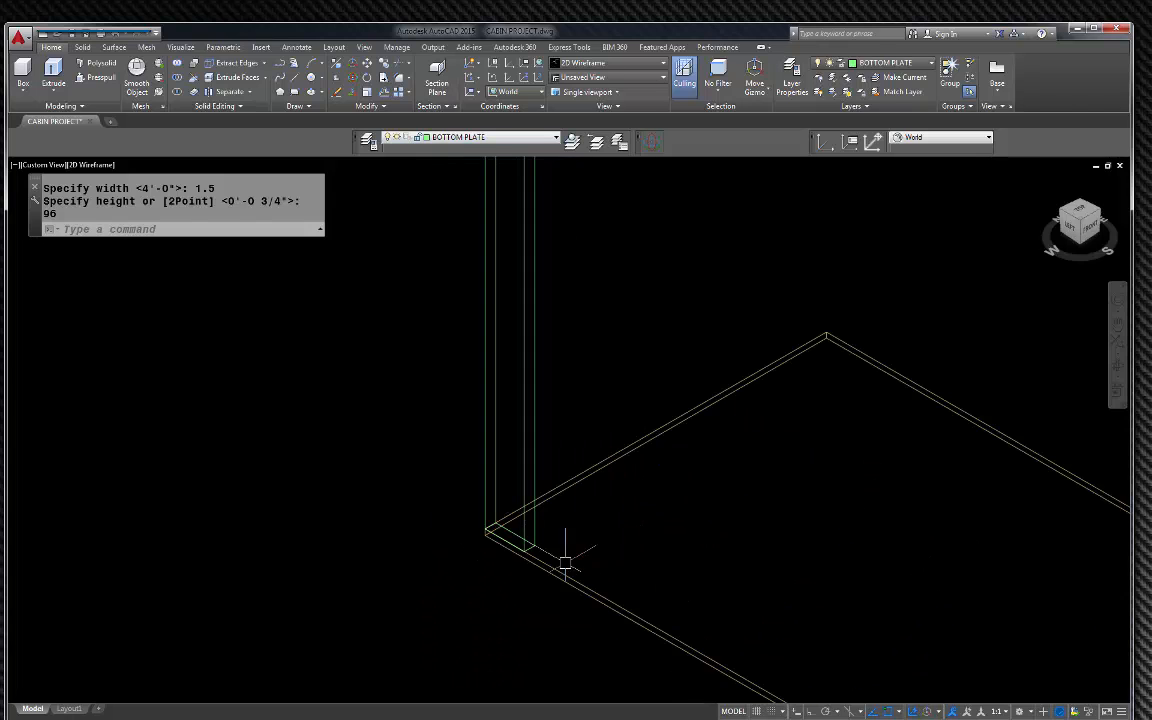
scroll(555, 550, "up", 5)
left_click(483, 481)
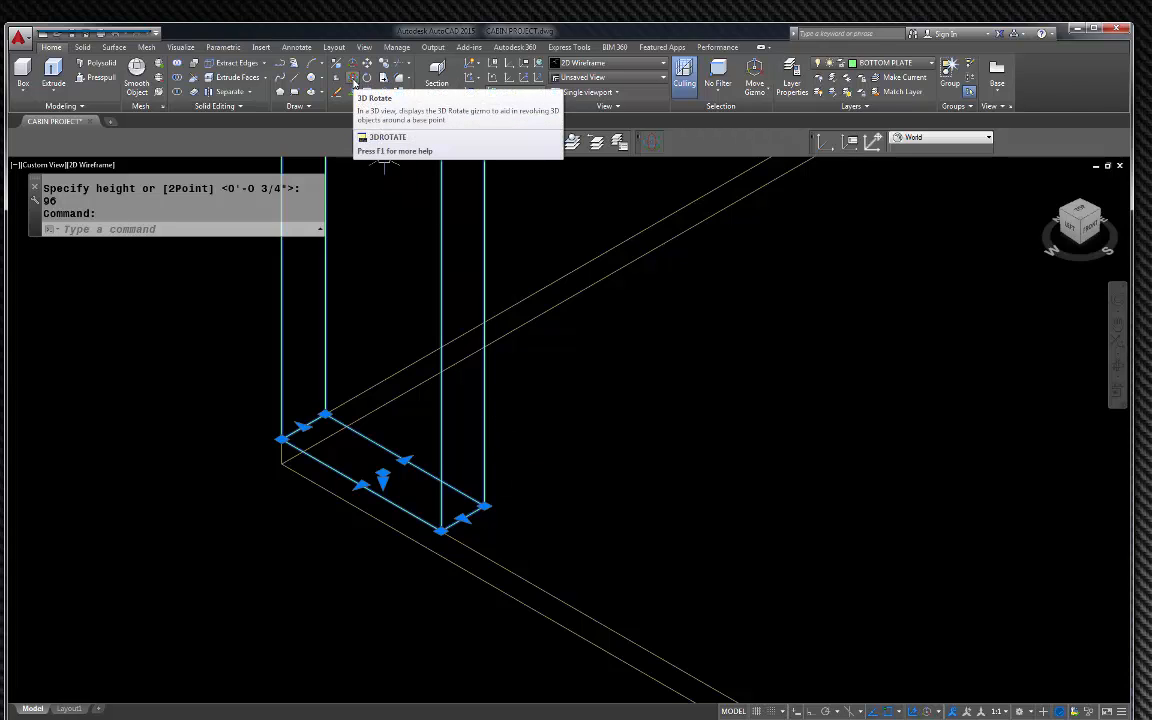
left_click(651, 143)
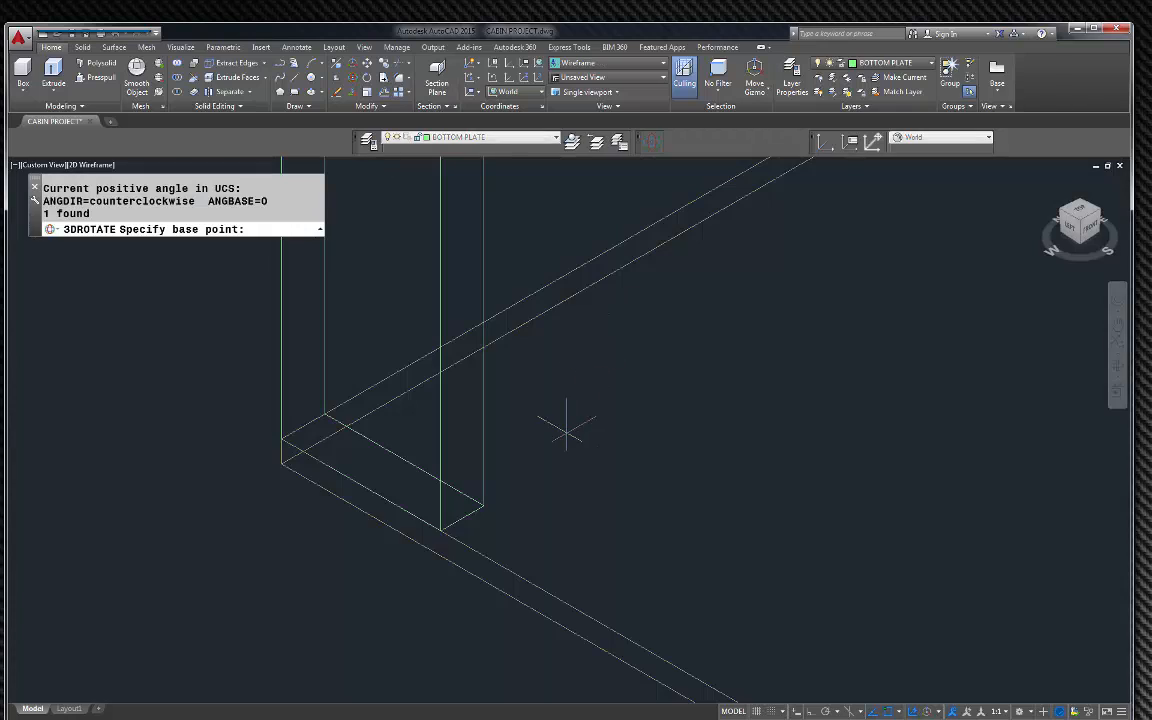
left_click(483, 505)
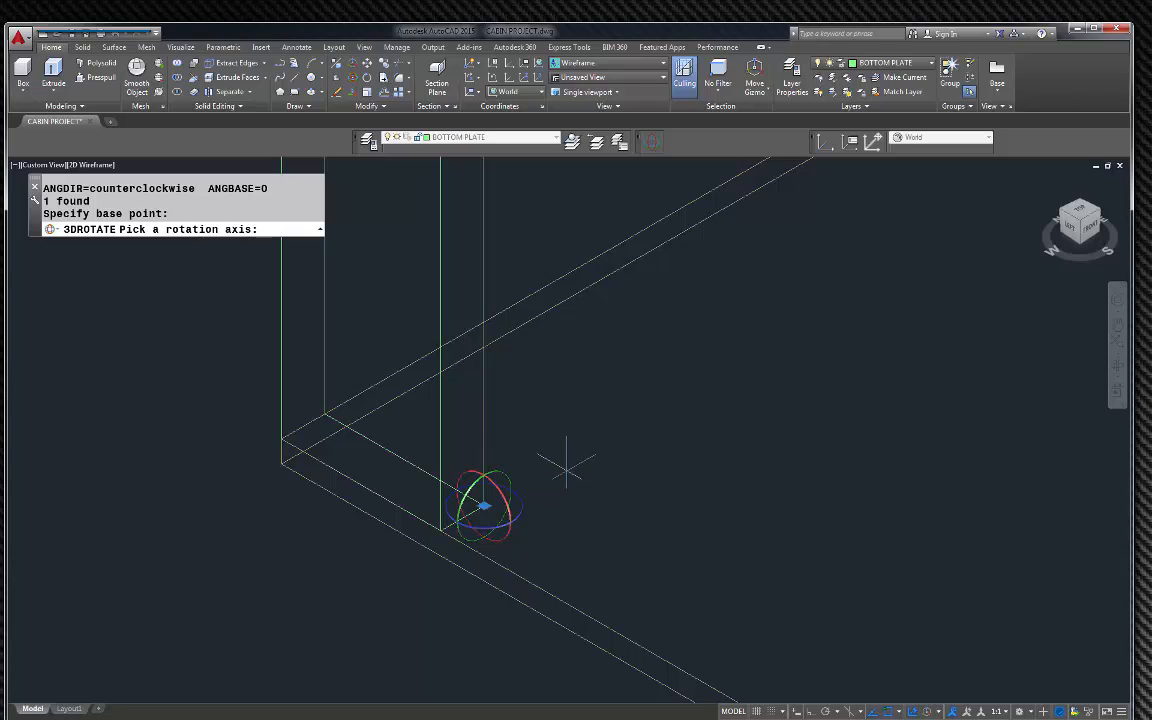
left_click(507, 476)
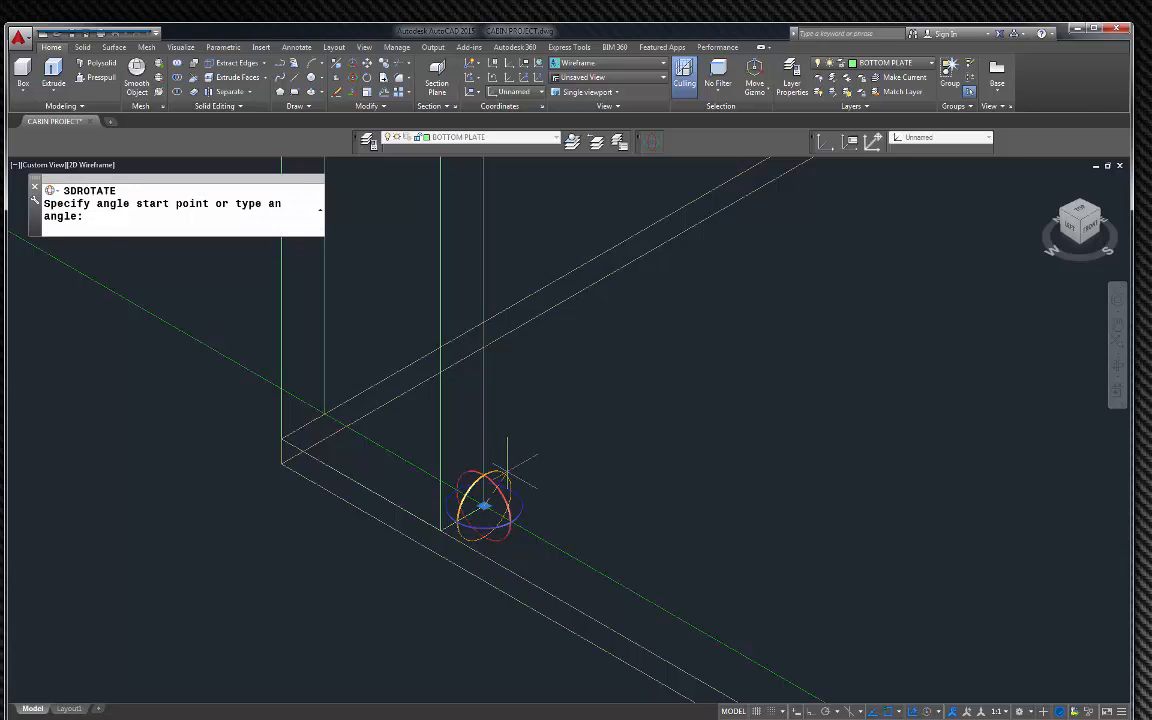
left_click(483, 505)
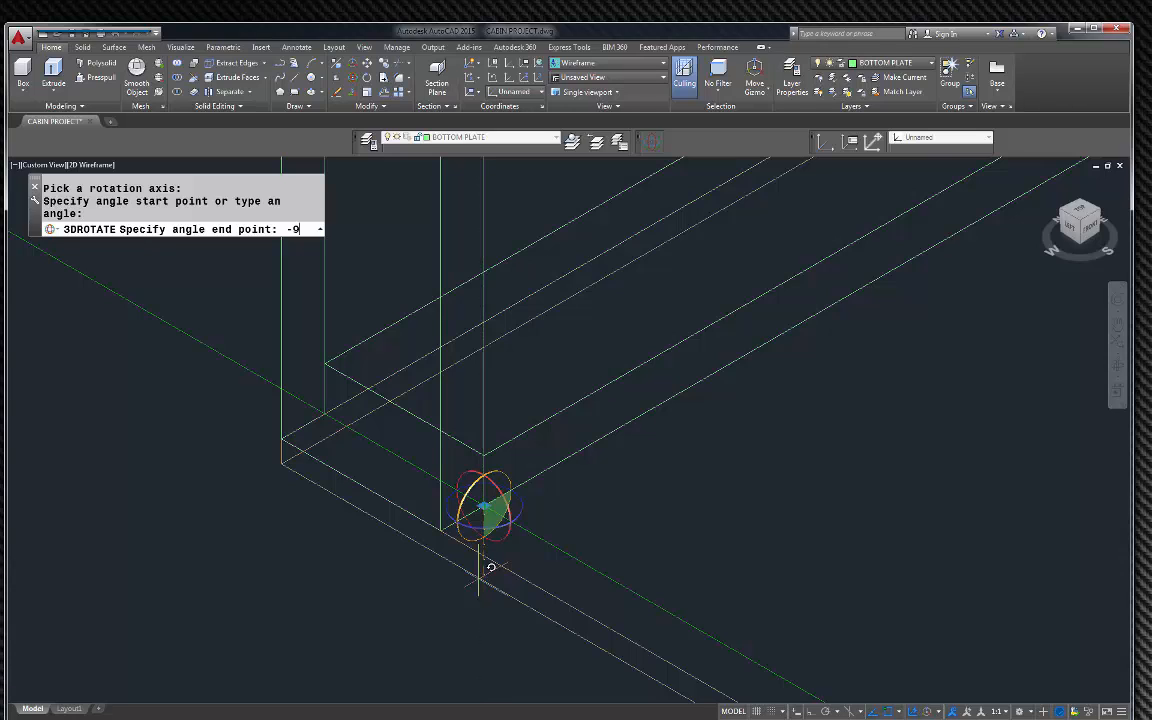
key("Return")
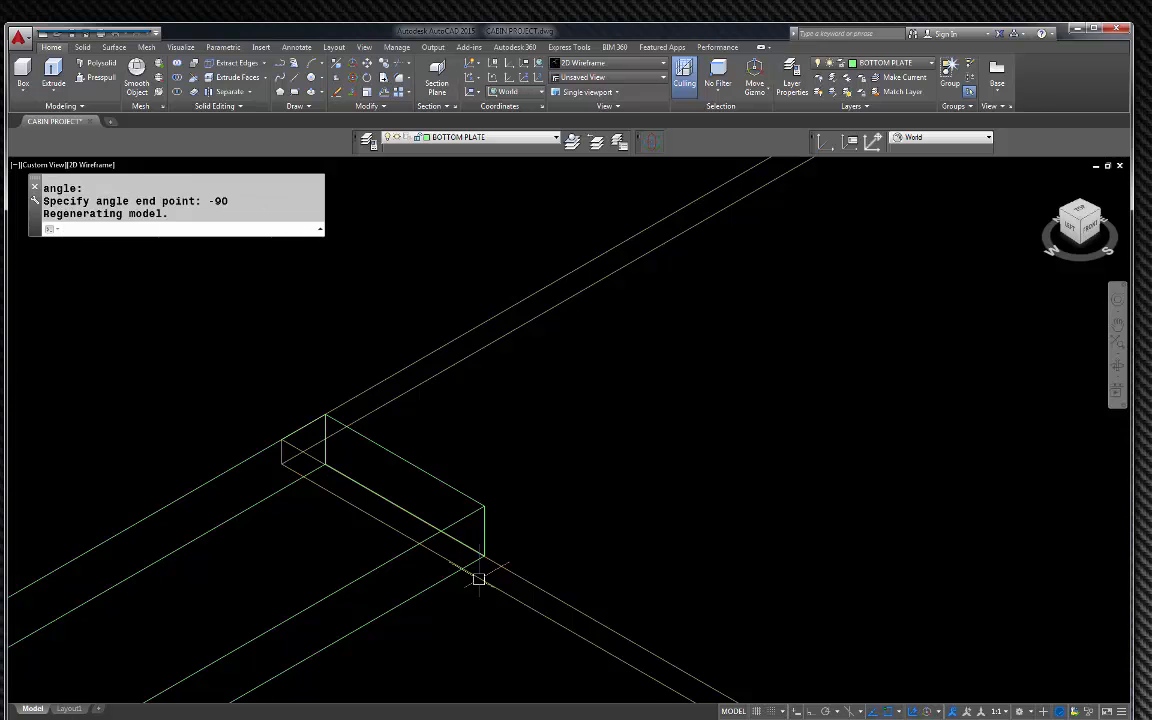
- Move the bottom plate by its free end's lower outer corner onto the plywood sheet's top corner so it runs along the short edge
scroll(534, 372, "up", 2)
scroll(534, 372, "down", 3)
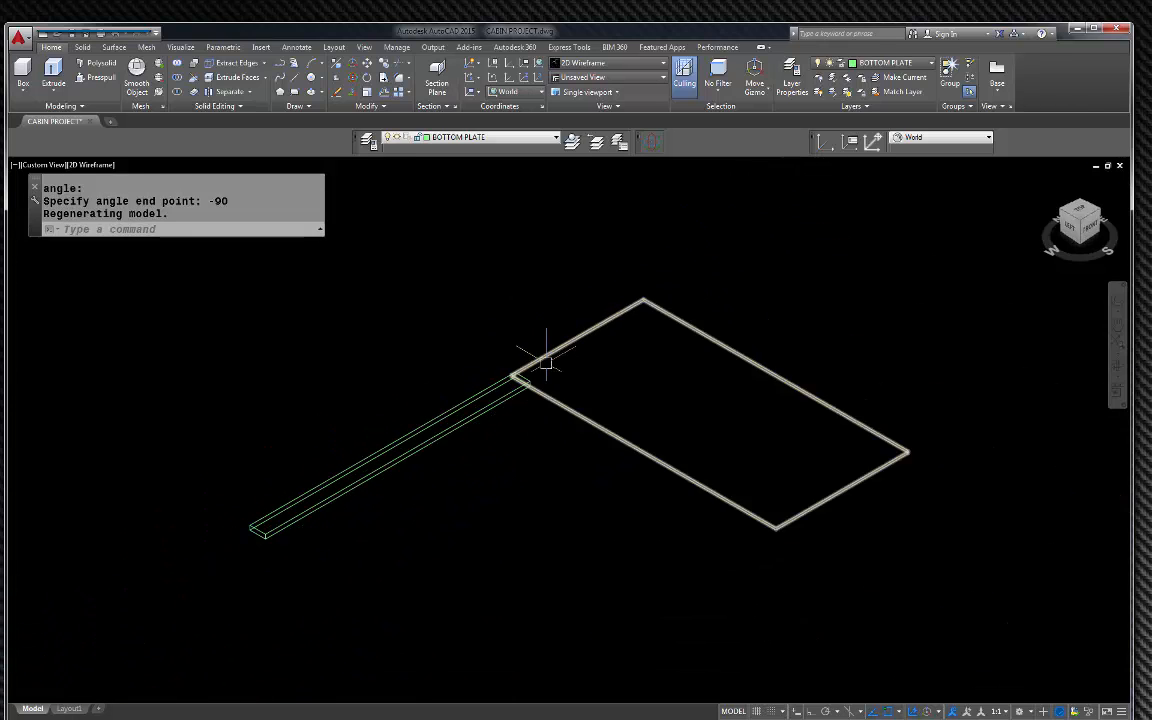
left_click(337, 490)
type("m")
key("Return")
scroll(300, 500, "up", 3)
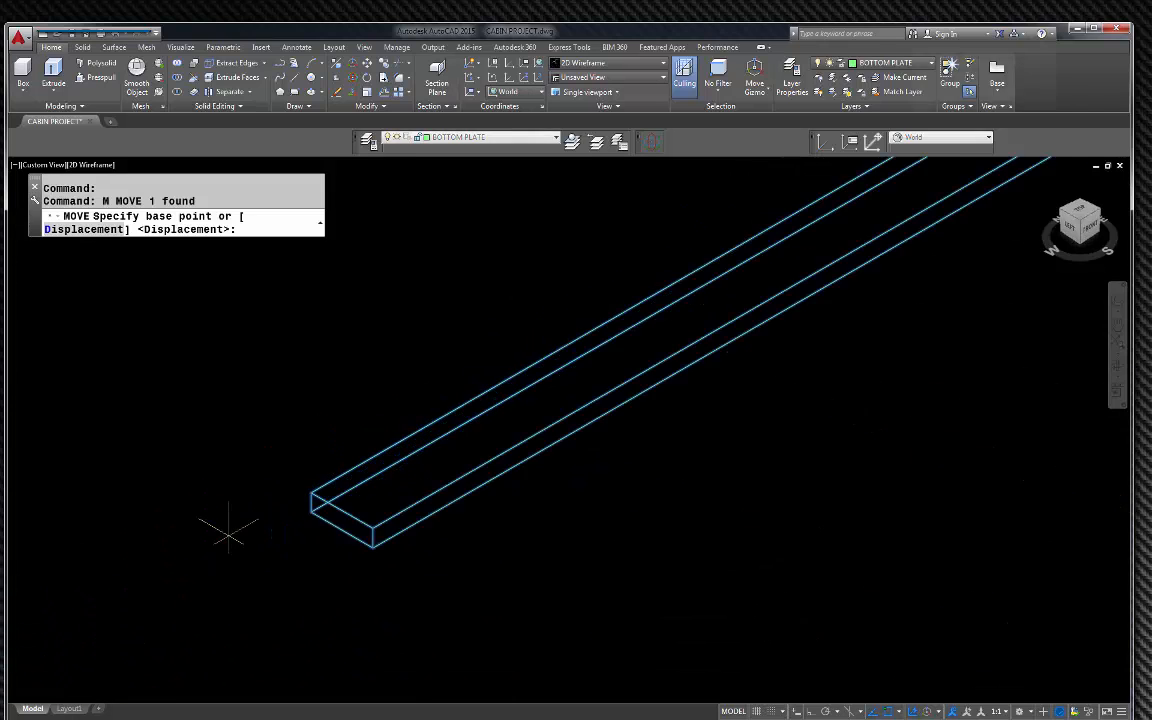
left_click(355, 495)
scroll(280, 520, "down", 3)
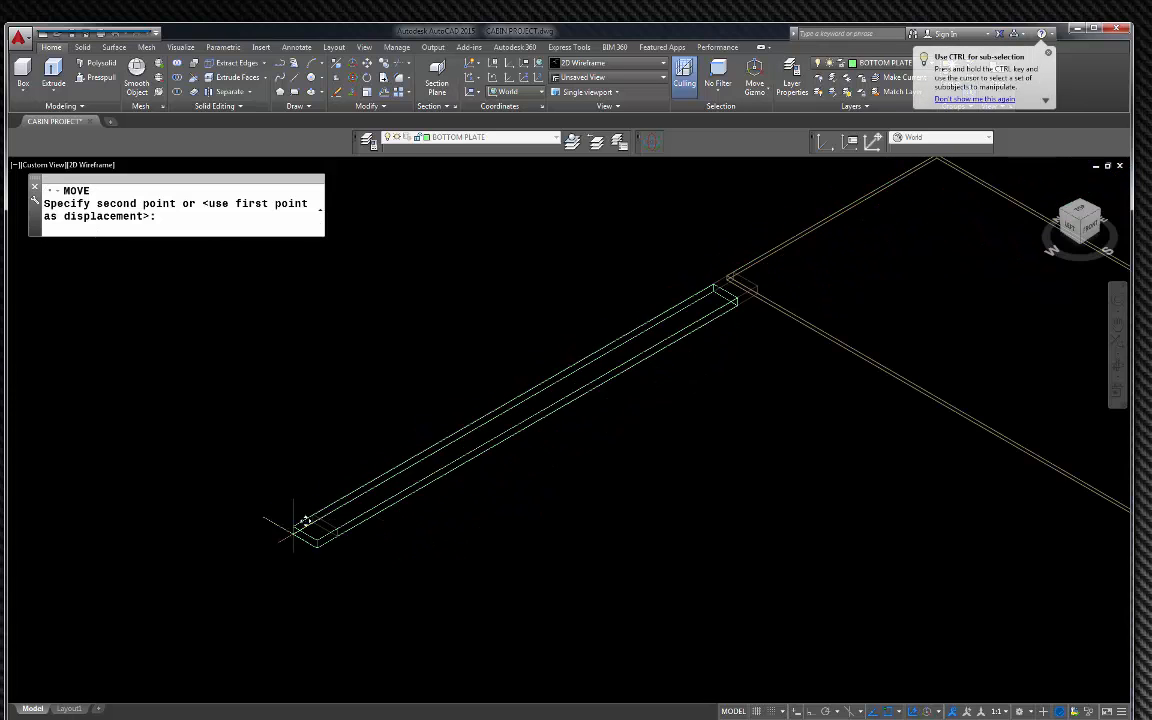
scroll(663, 319, "up", 4)
scroll(674, 246, "up", 3)
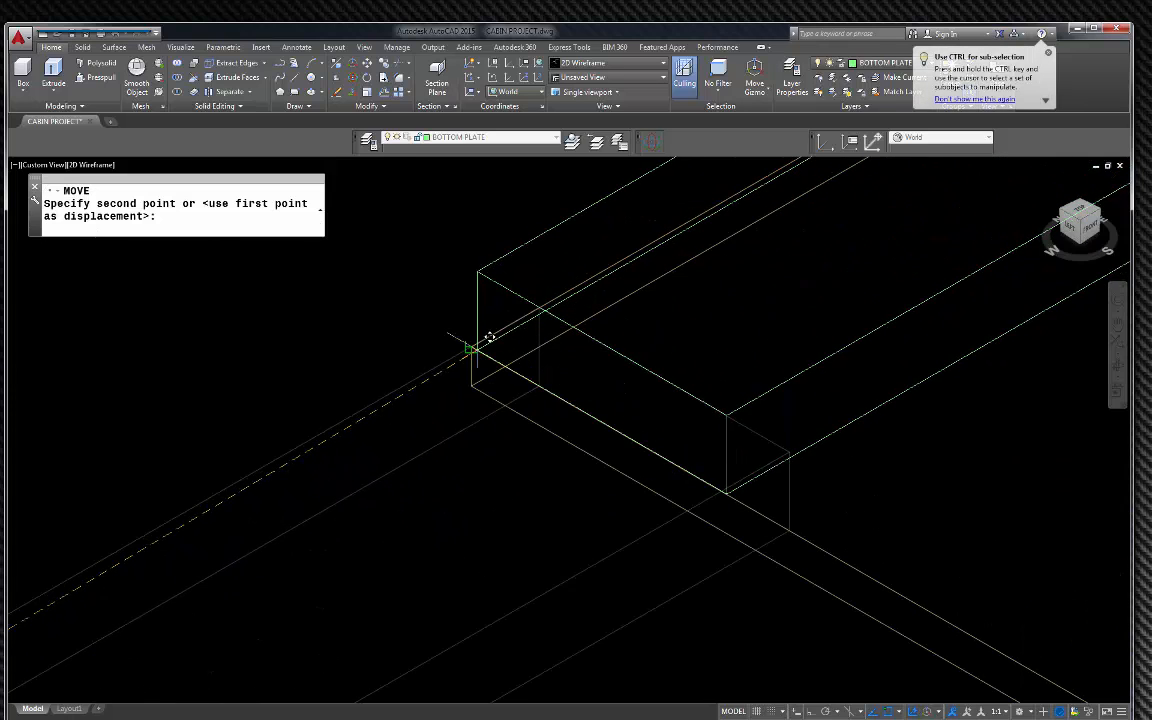
left_click(483, 330)
scroll(368, 406, "down", 5)
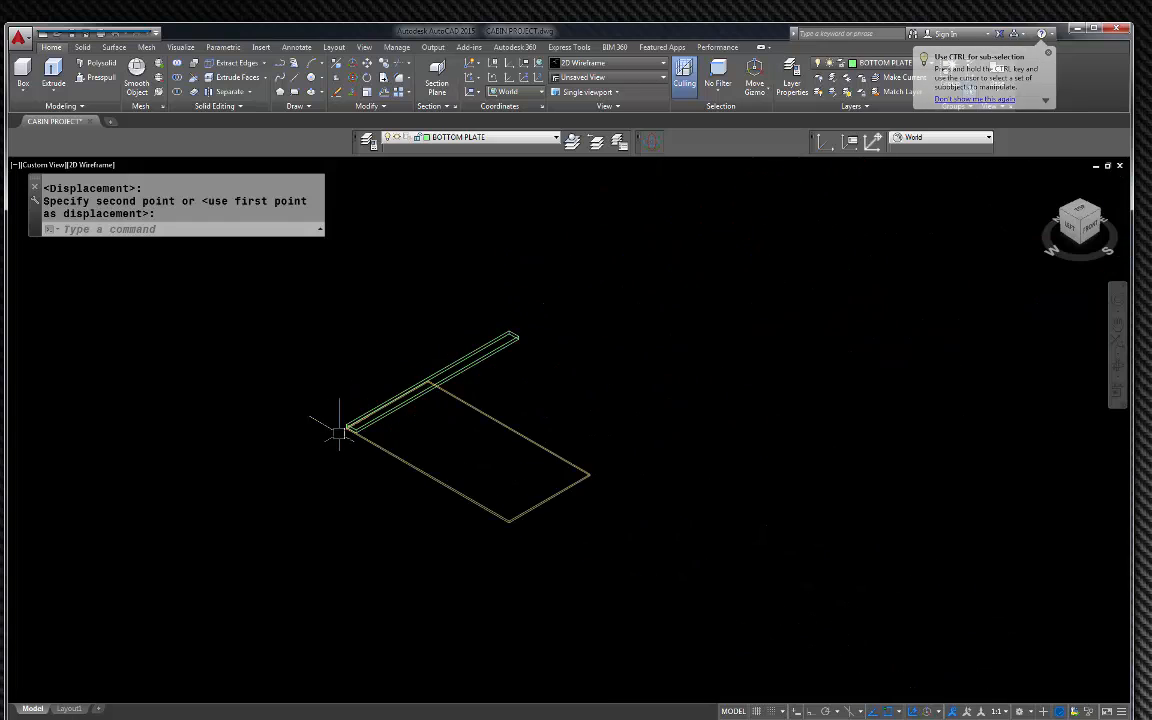
- Examine the end of the bottom plate that overhangs the plywood sheet, leaving nothing selected
scroll(481, 364, "up", 4)
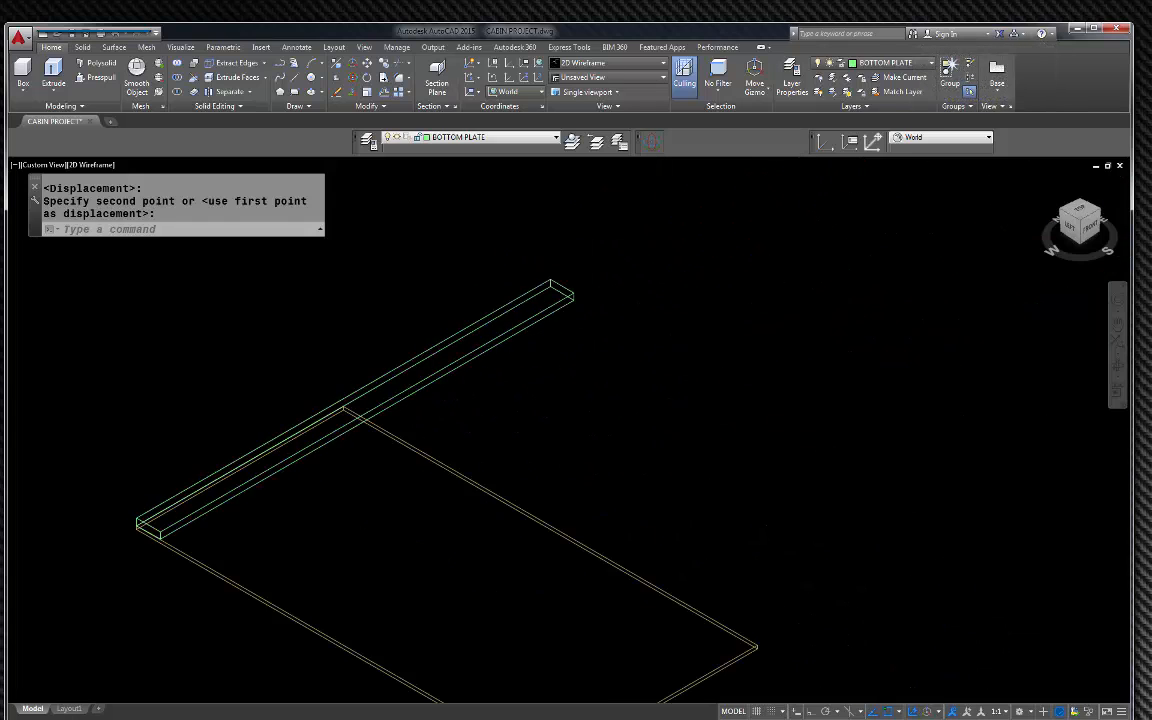
left_click(570, 289)
key("Escape")
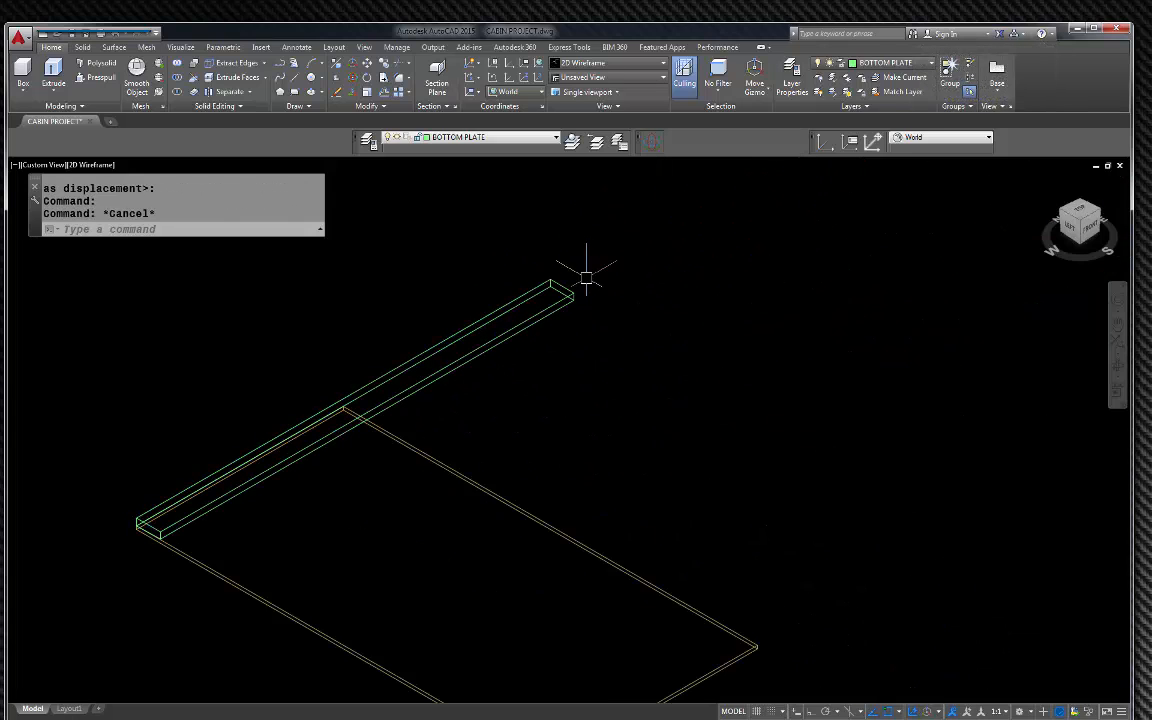
scroll(577, 277, "up", 2)
scroll(560, 270, "down", 3)
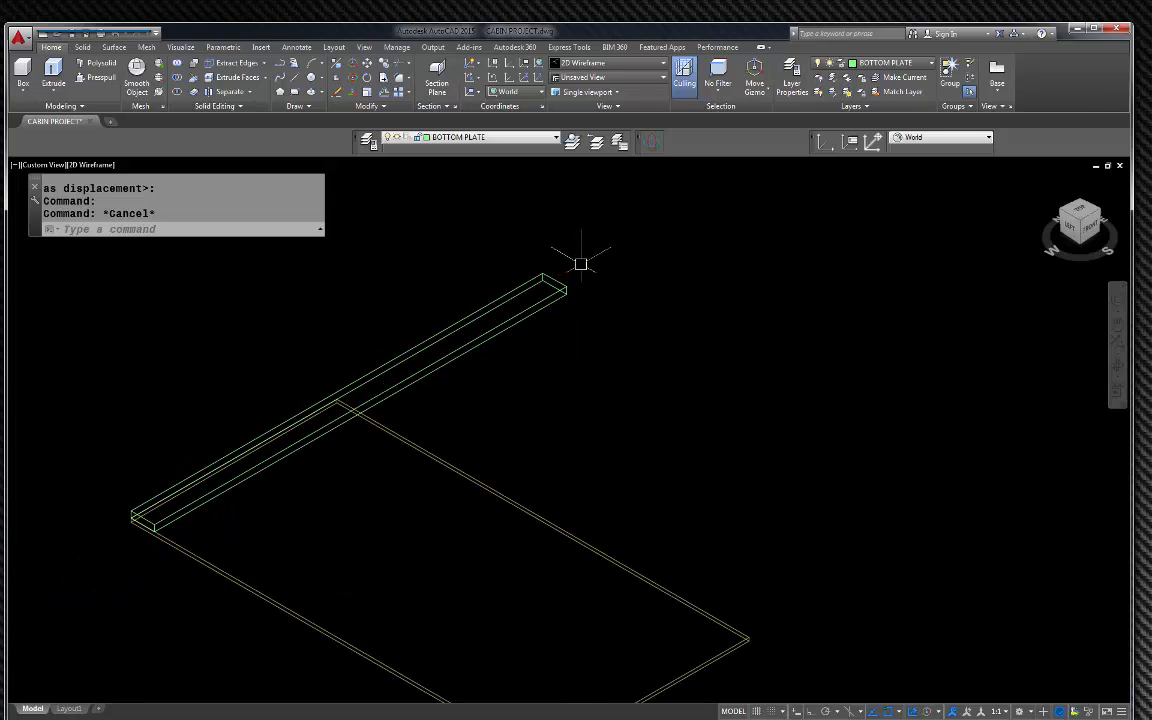
scroll(582, 260, "up", 3)
left_click(522, 292)
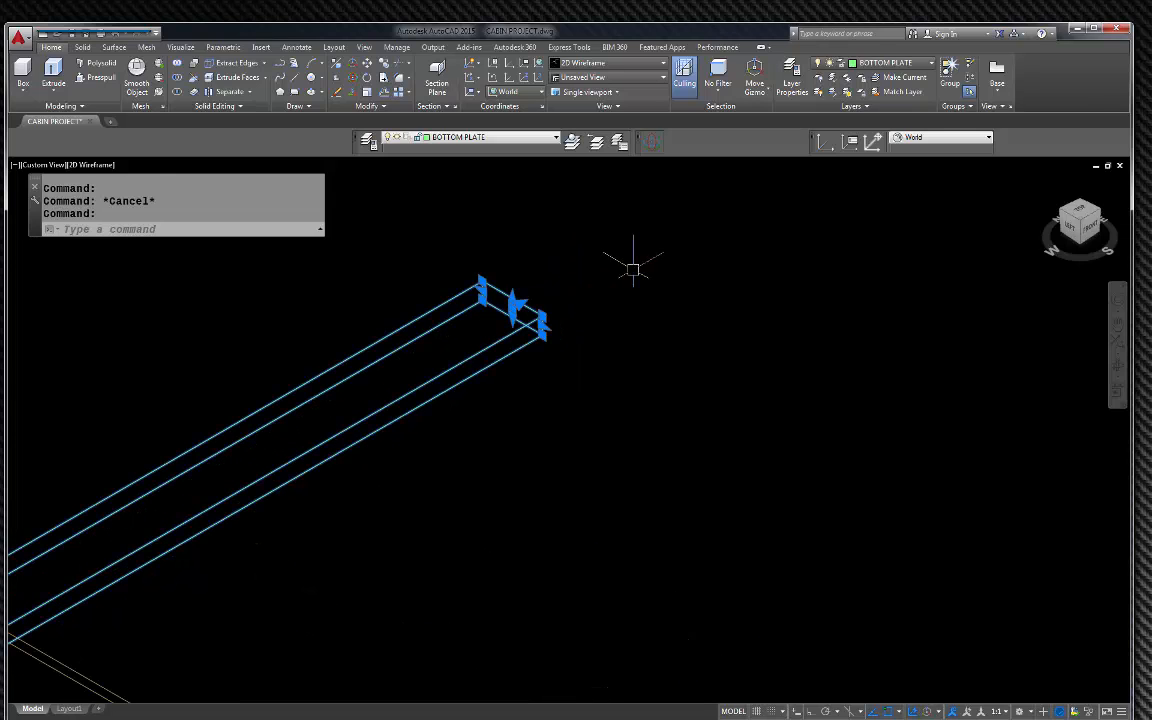
key("Escape")
- View the plate and plywood from SE Isometric and return to the previous isometric direction
left_click(1103, 217)
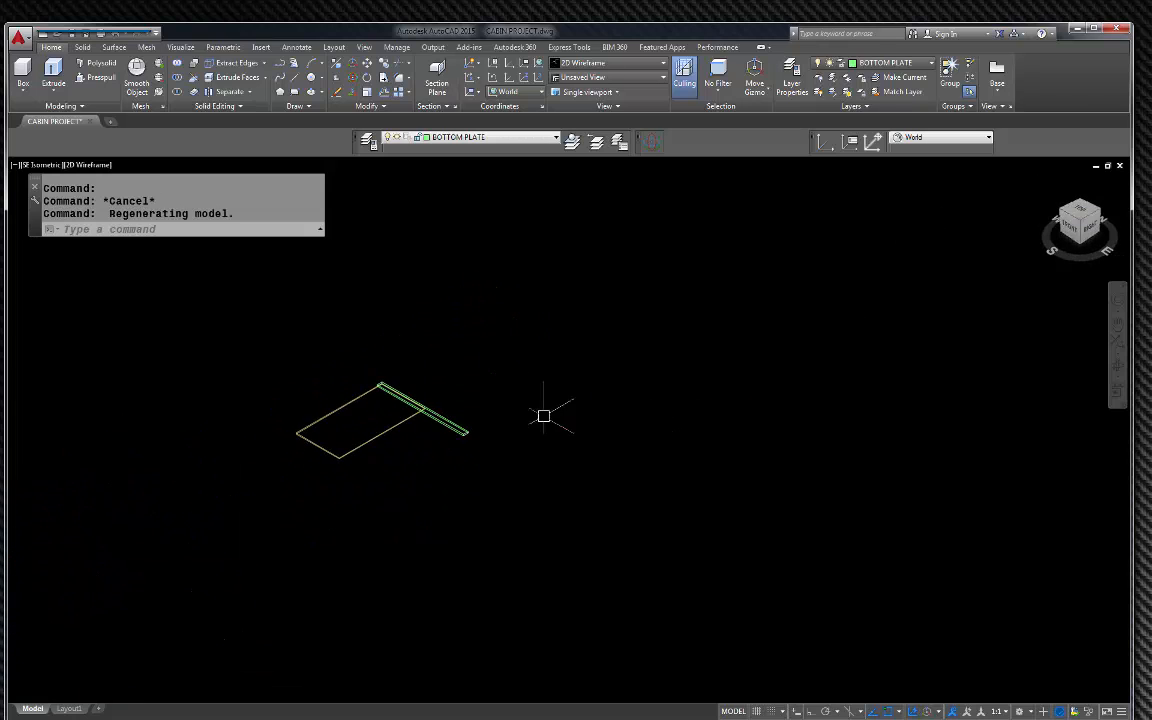
scroll(372, 437, "up", 3)
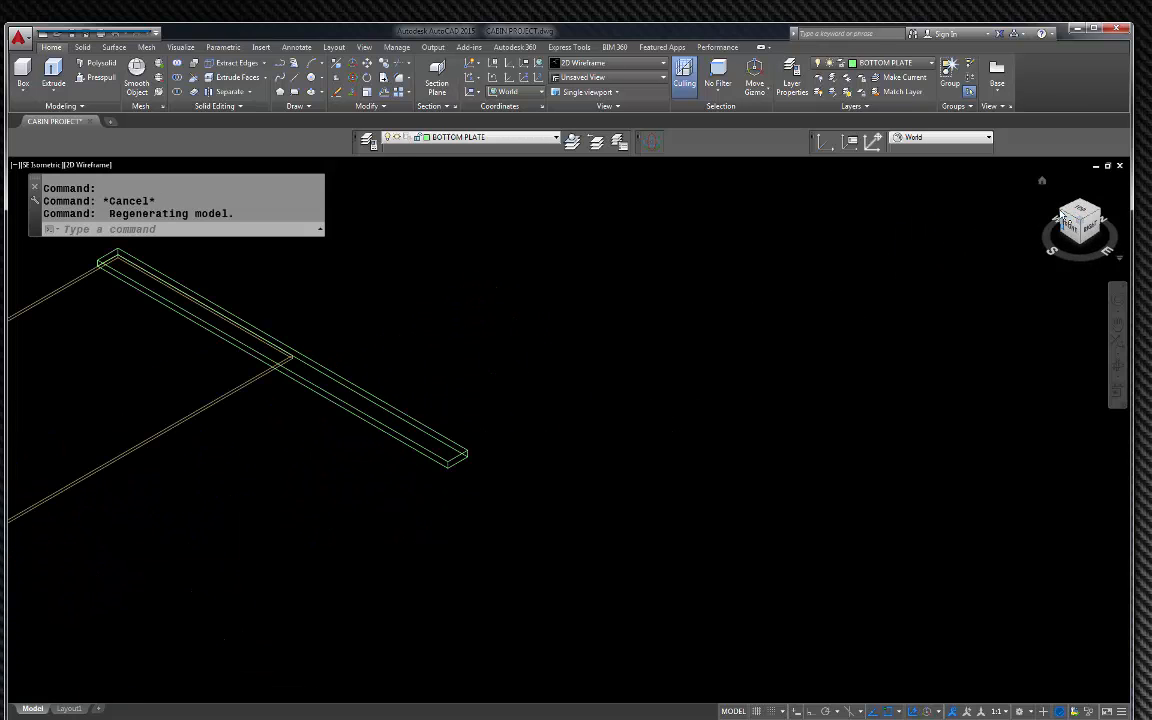
left_click_drag(1065, 221, 1078, 218)
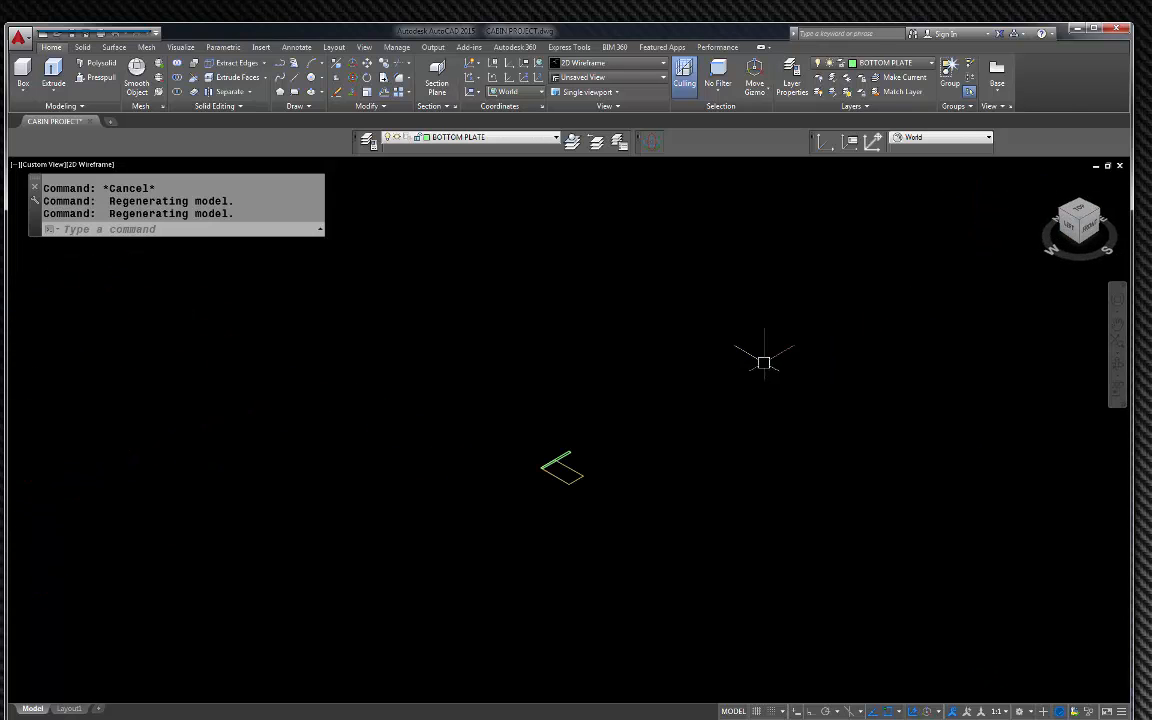
scroll(545, 470, "up", 3)
scroll(615, 441, "up", 3)
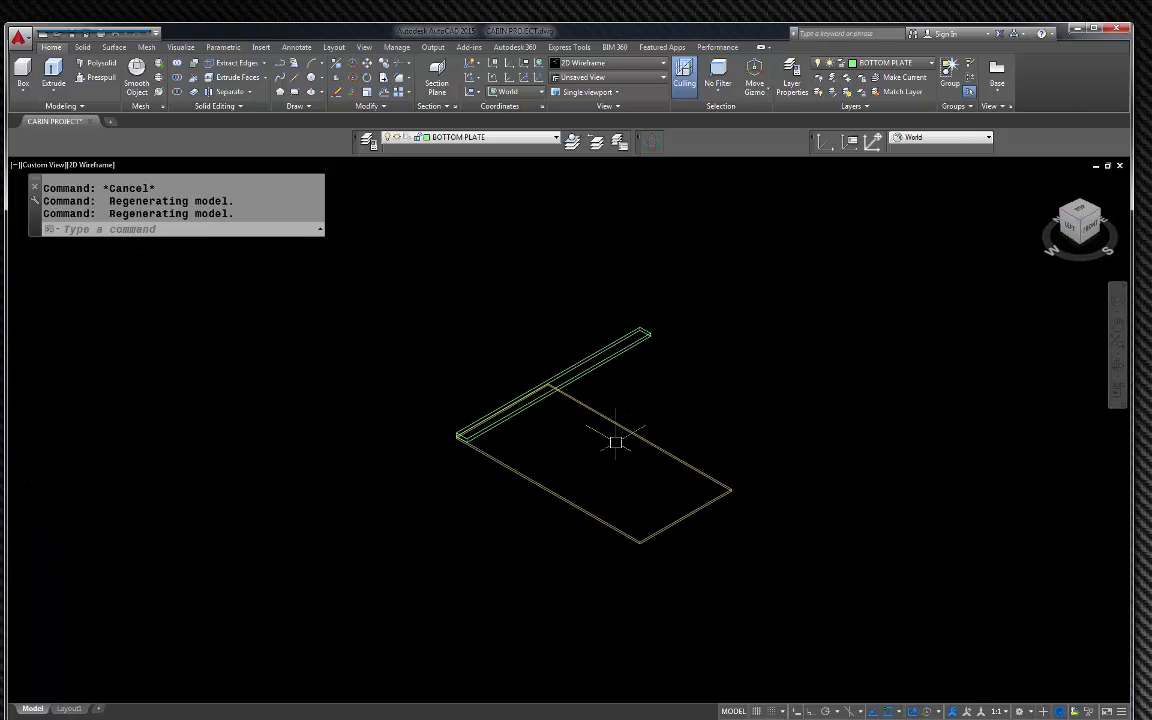
- Set the view to SE Isometric and bring the bottom plate's overhanging end up close
left_click(1103, 215)
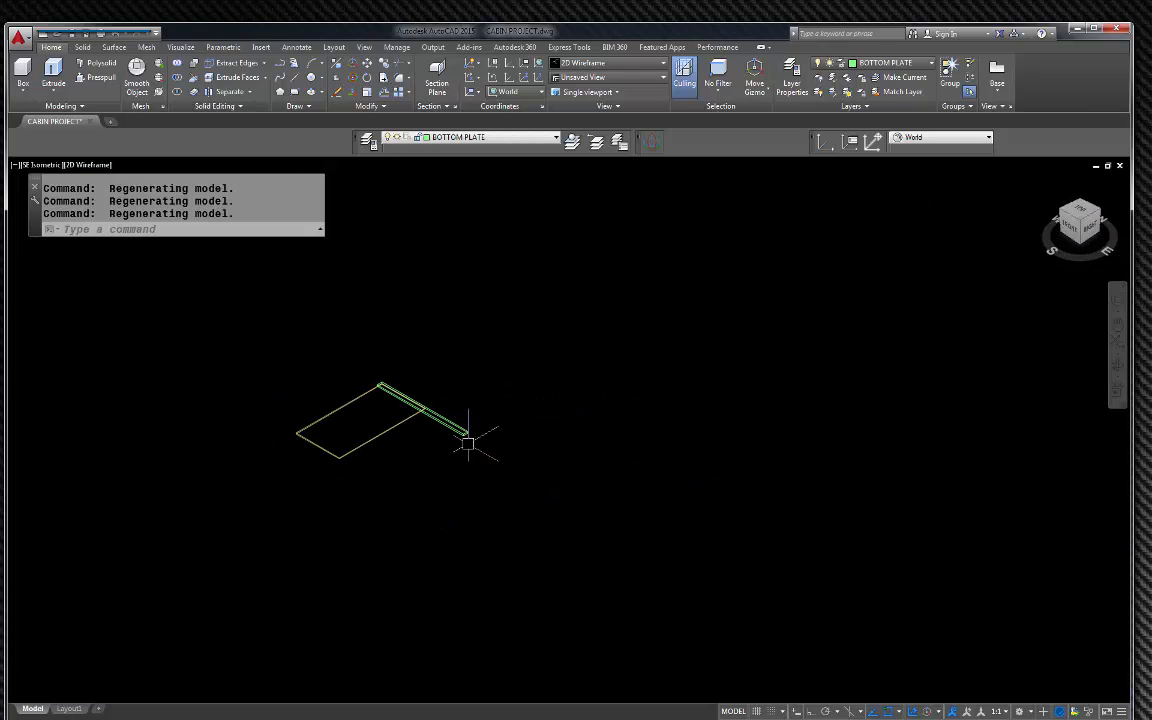
scroll(463, 437, "up", 3)
scroll(463, 437, "up", 2)
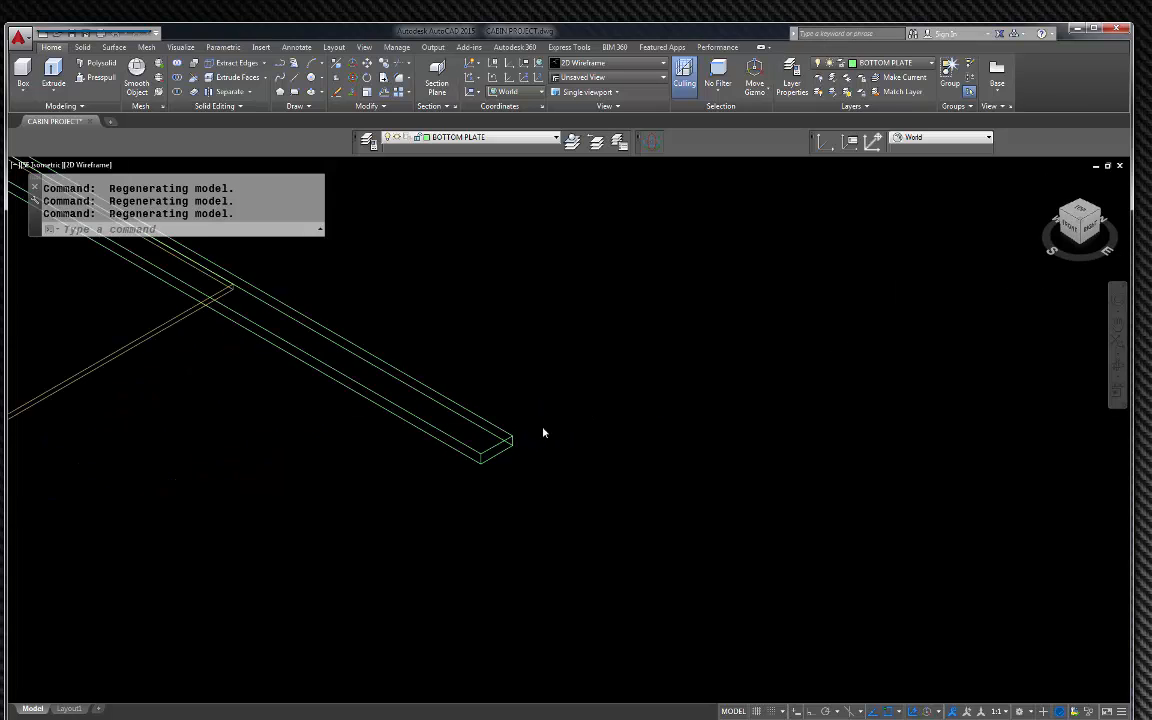
scroll(514, 440, "up", 3)
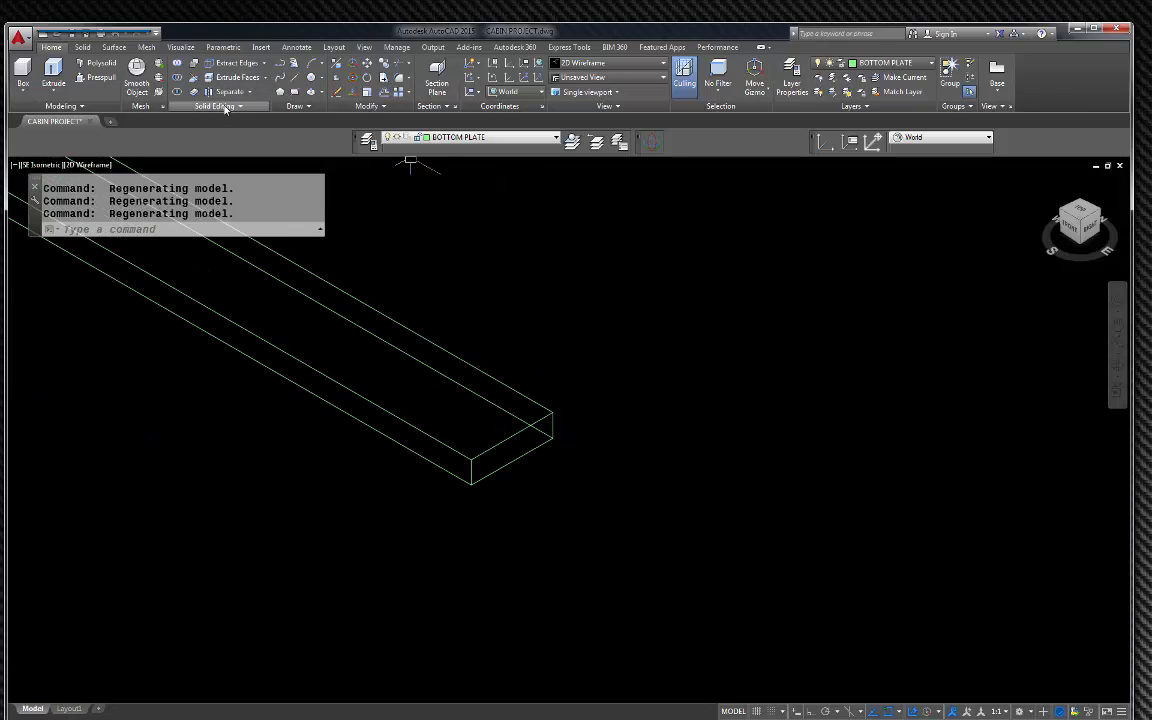
left_click(265, 79)
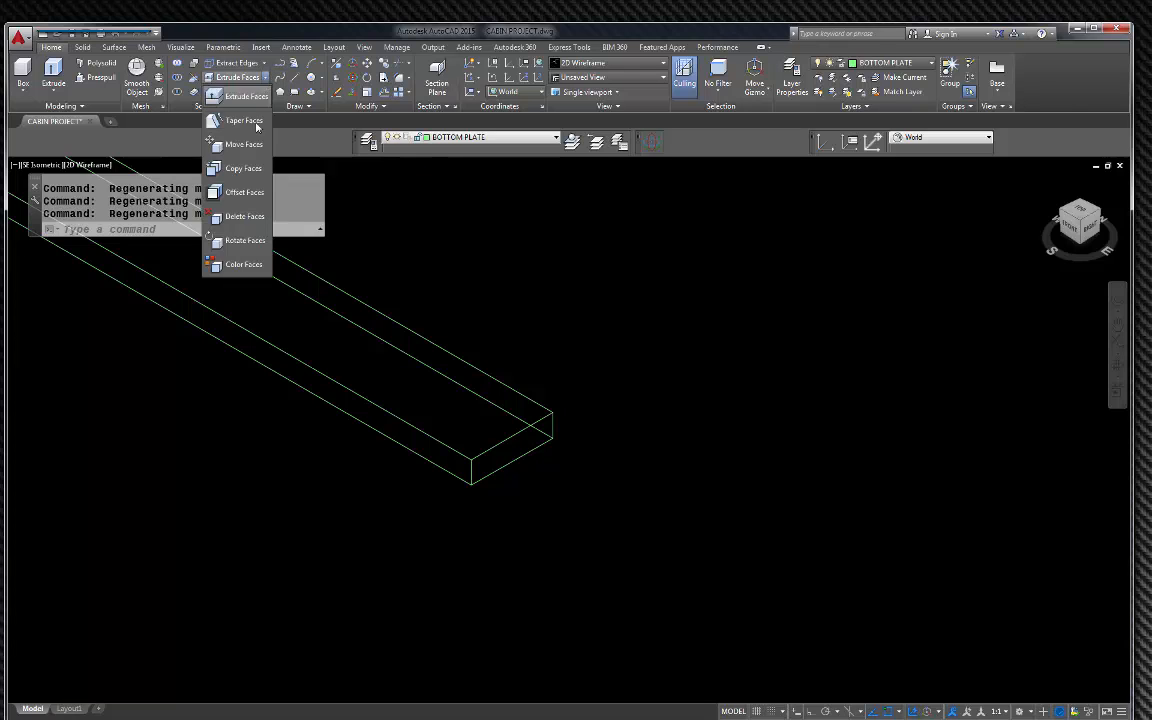
left_click(245, 146)
scroll(521, 441, "up", 4)
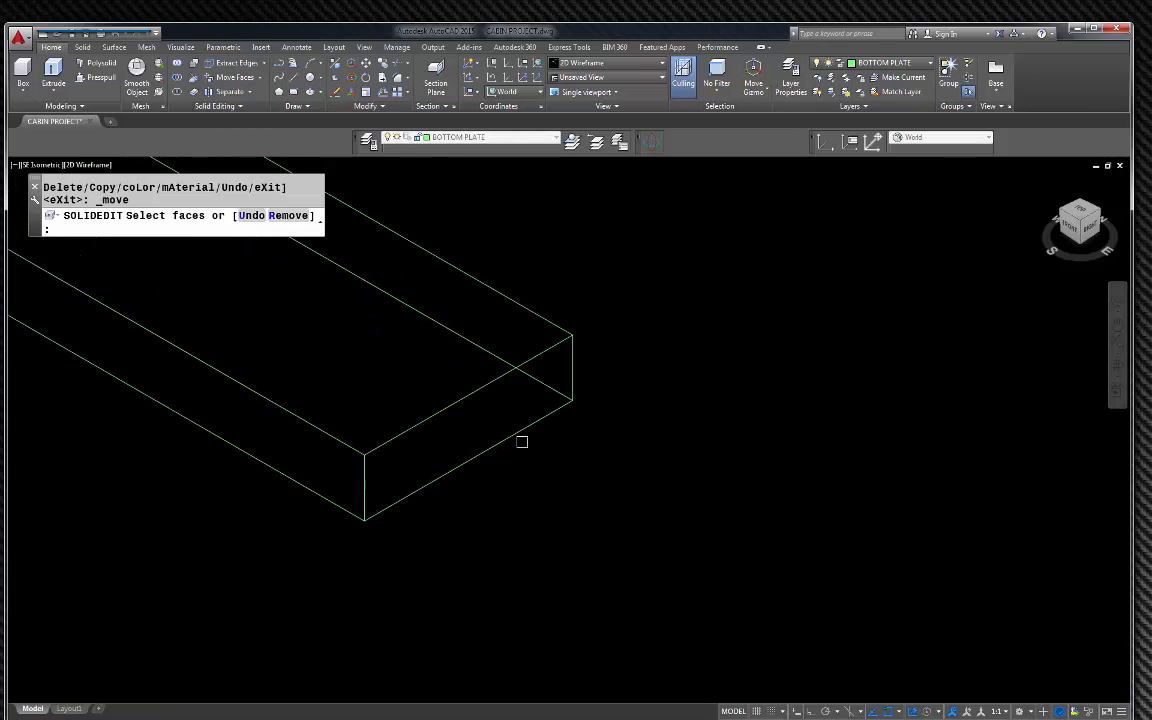
left_click(503, 424)
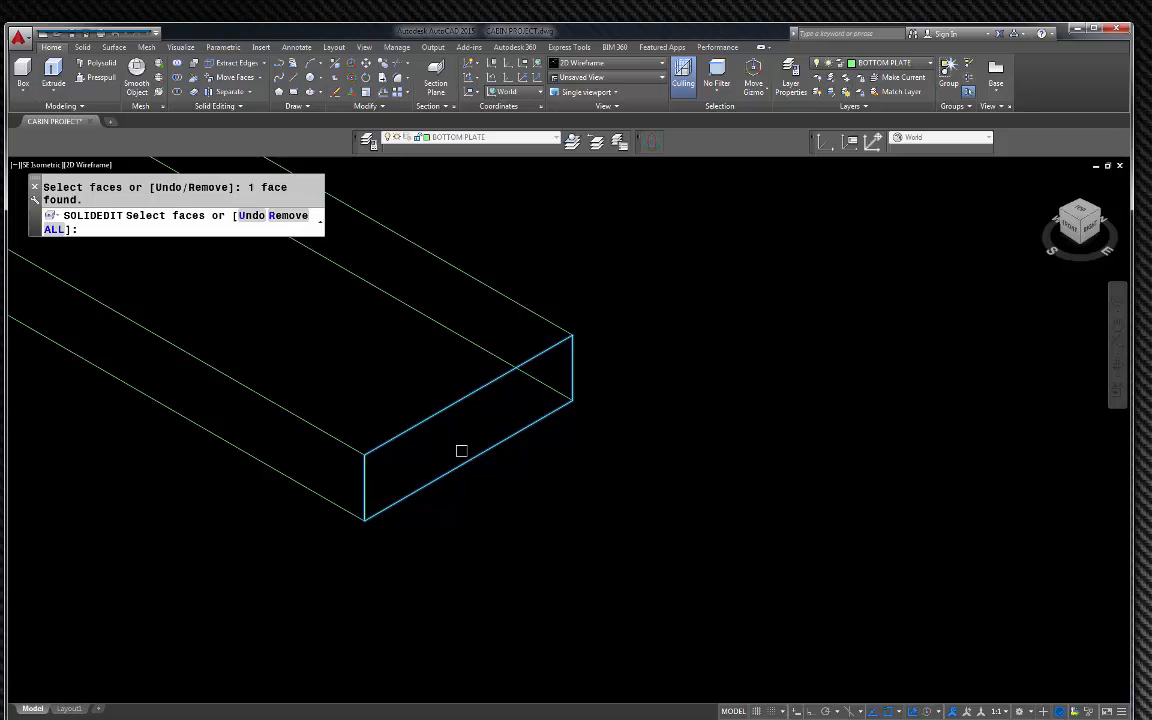
key("Escape")
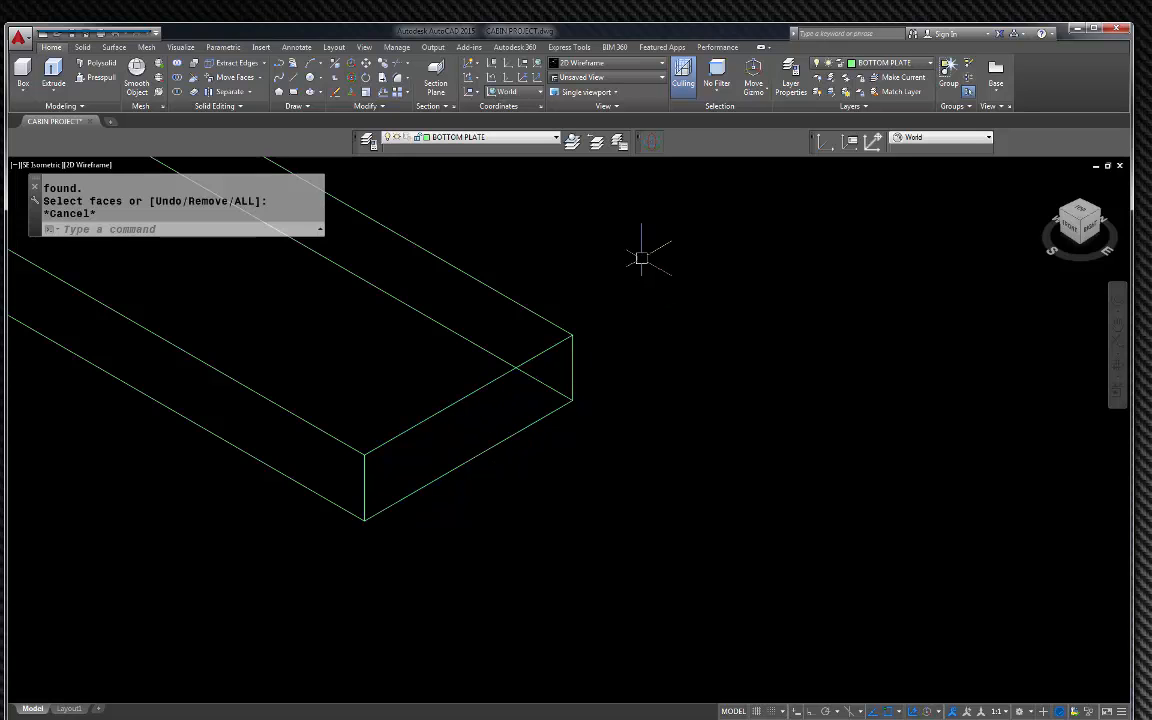
- Display the model in the Shaded visual style
left_click(608, 63)
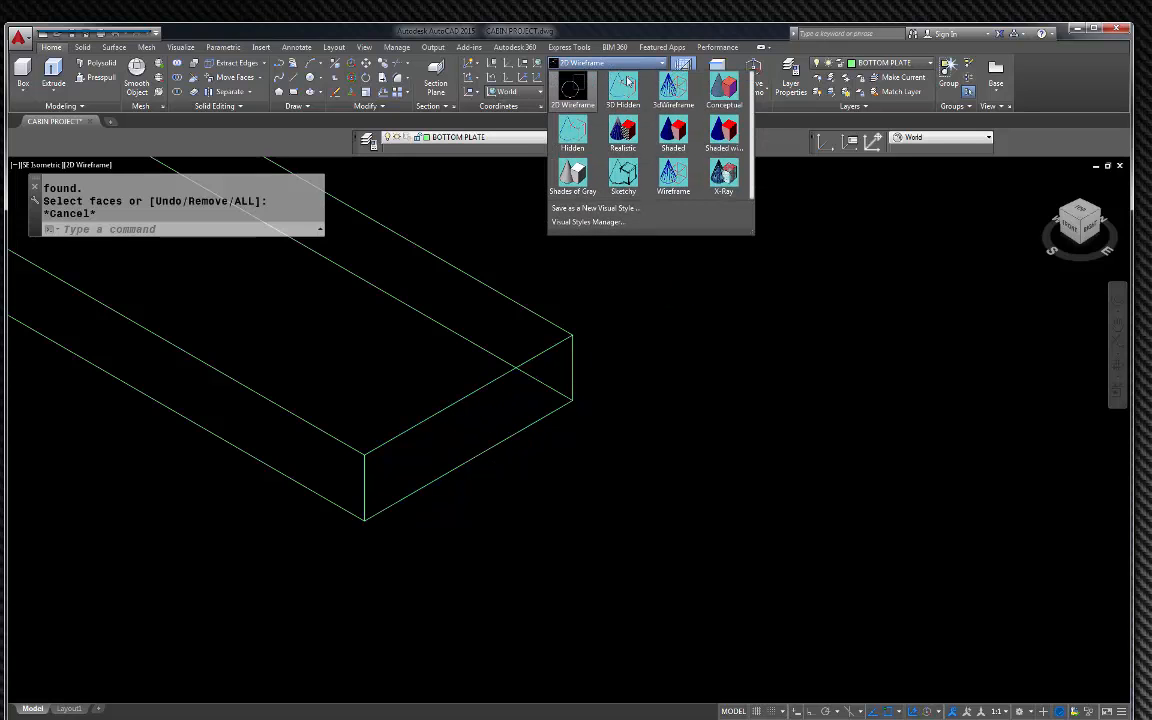
left_click(673, 130)
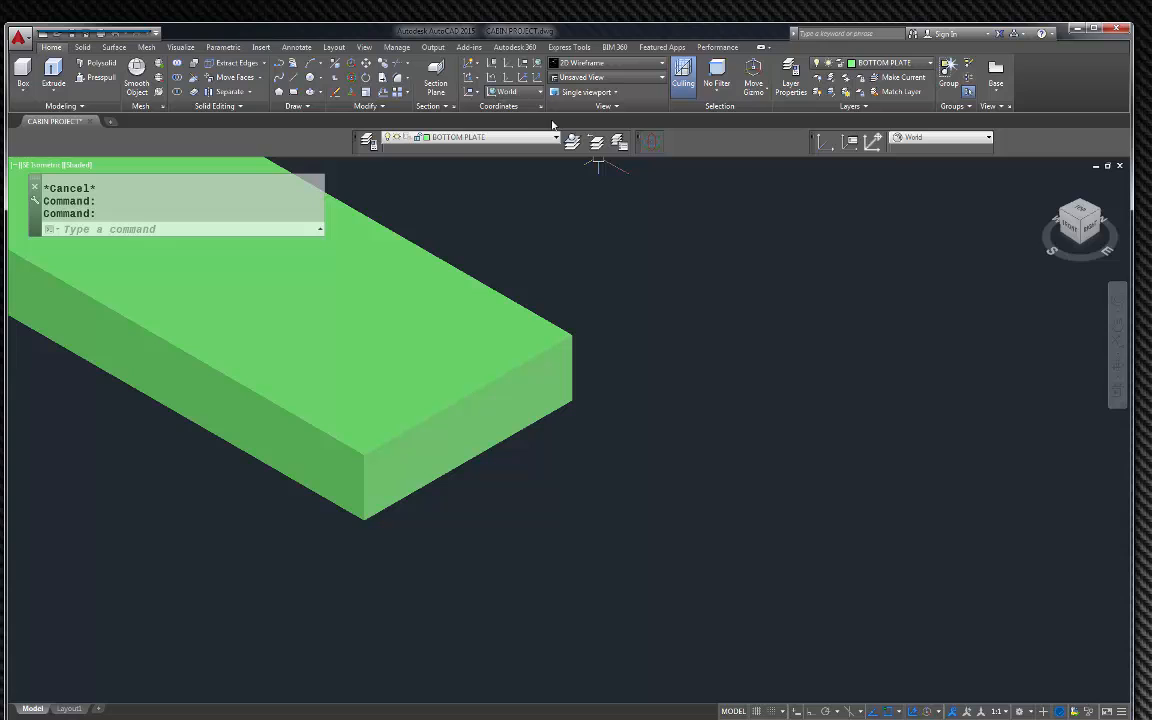
left_click(230, 77)
left_click(538, 383)
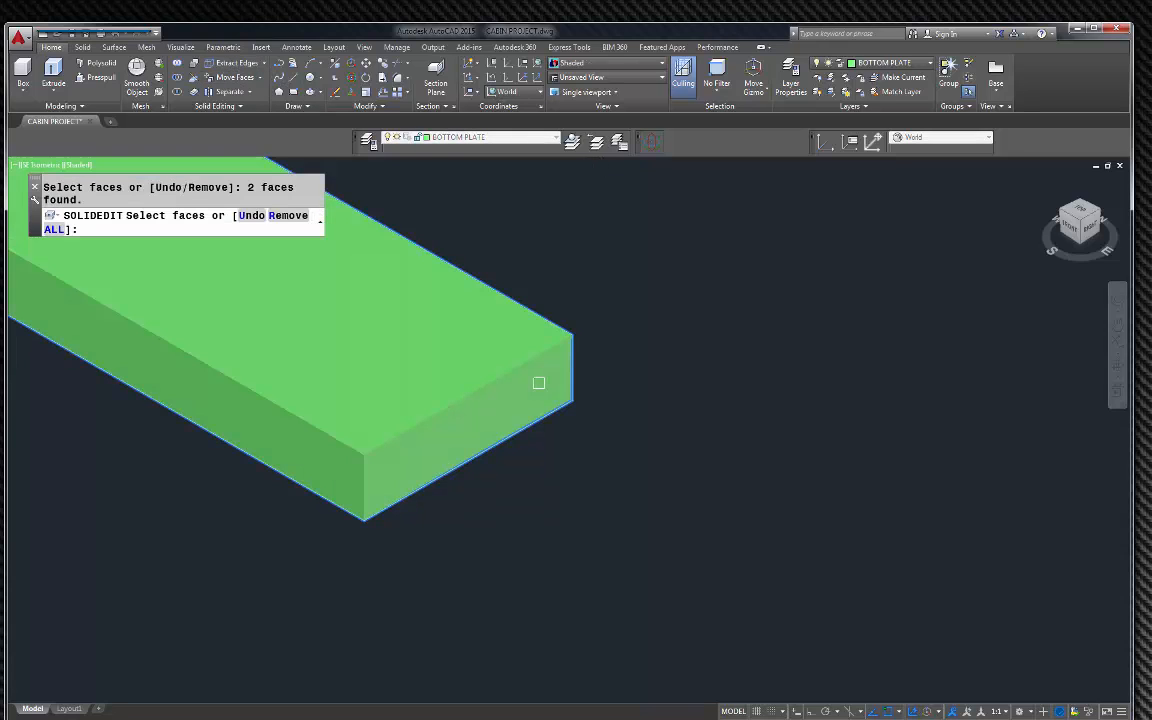
key("Escape")
key("Escape")
- Move only the overhanging end face of the bottom plate 72 inches outward along the plate's length with Ortho on
left_click(230, 77)
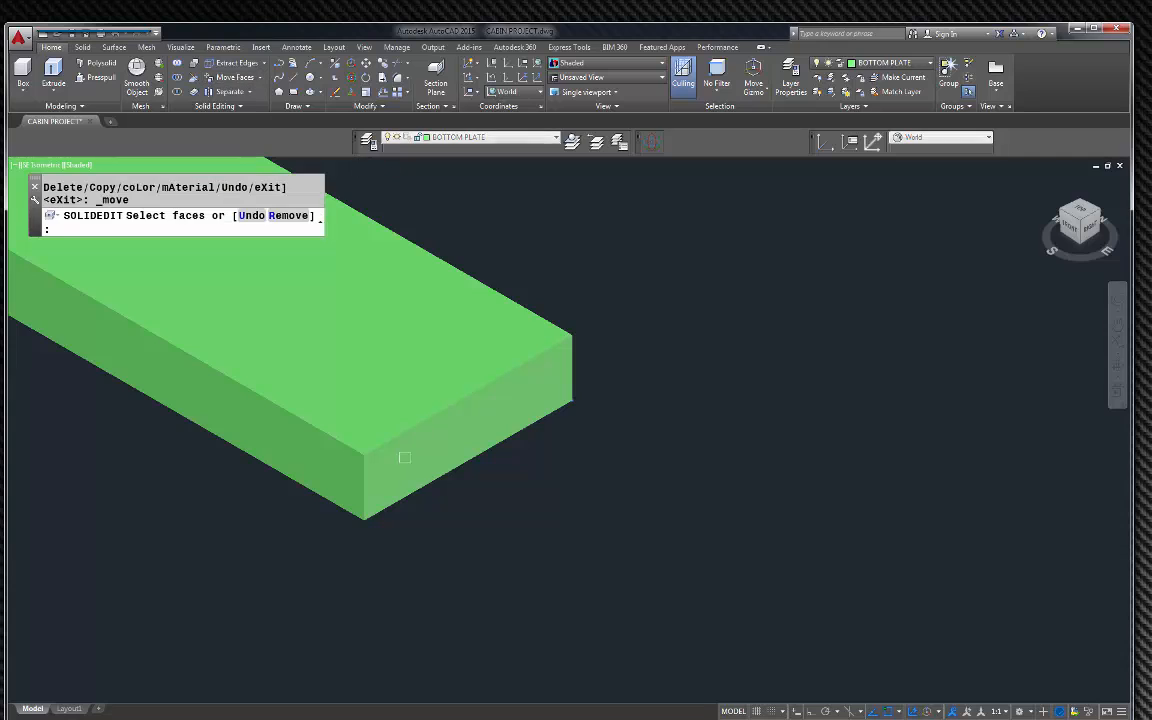
scroll(385, 494, "up", 3)
left_click(361, 491)
scroll(380, 476, "down", 3)
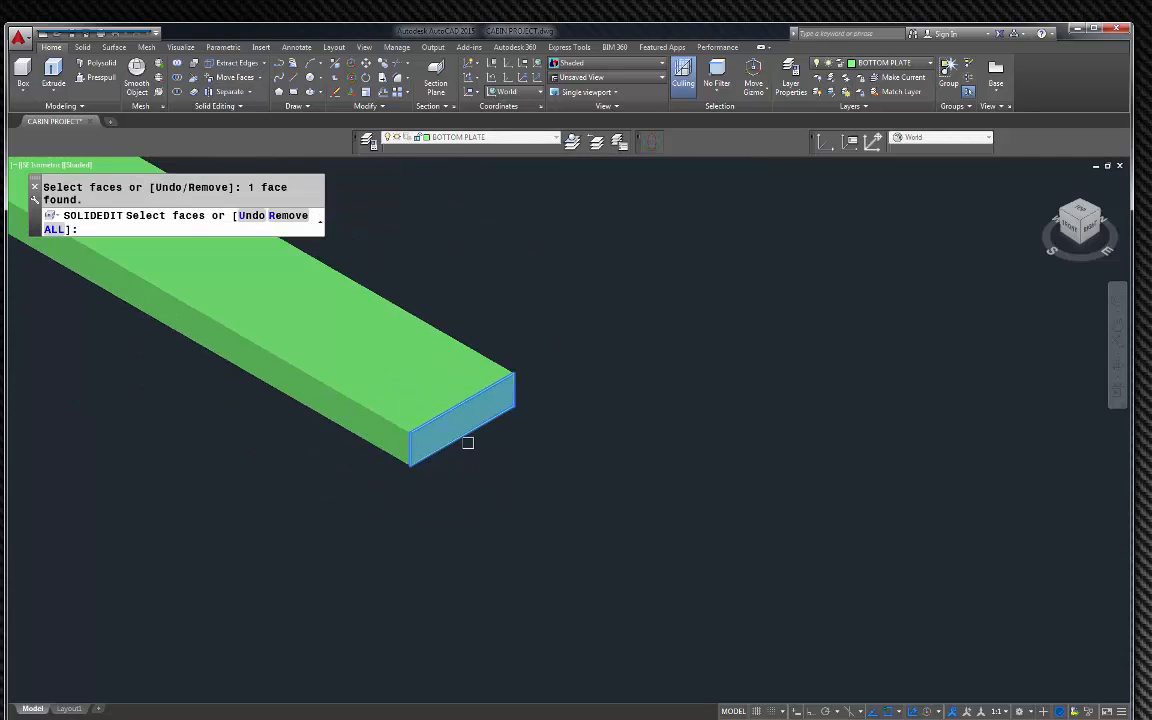
key("Return")
left_click(565, 375)
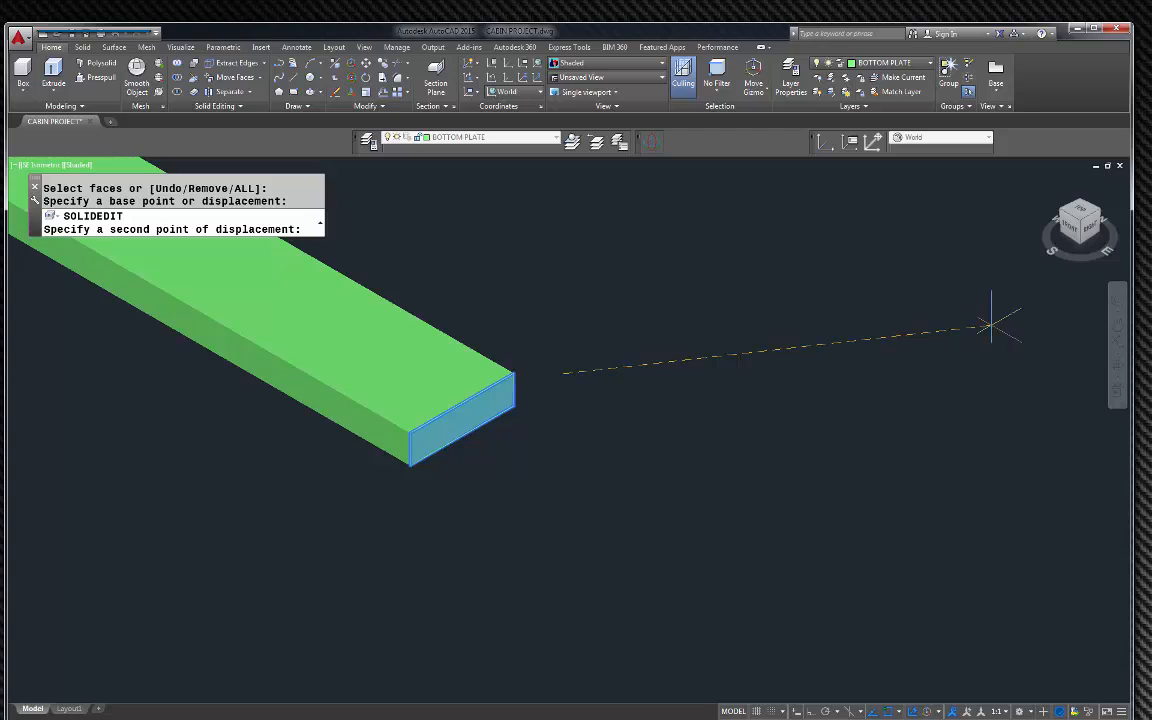
key("F8")
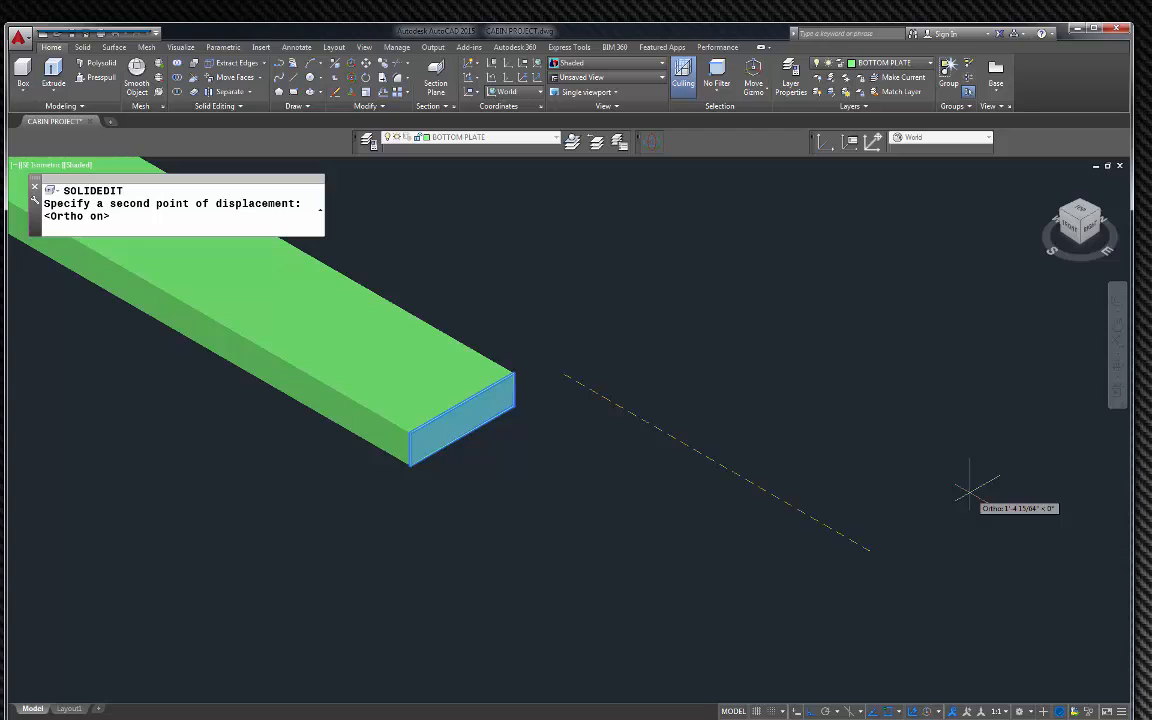
type("7")
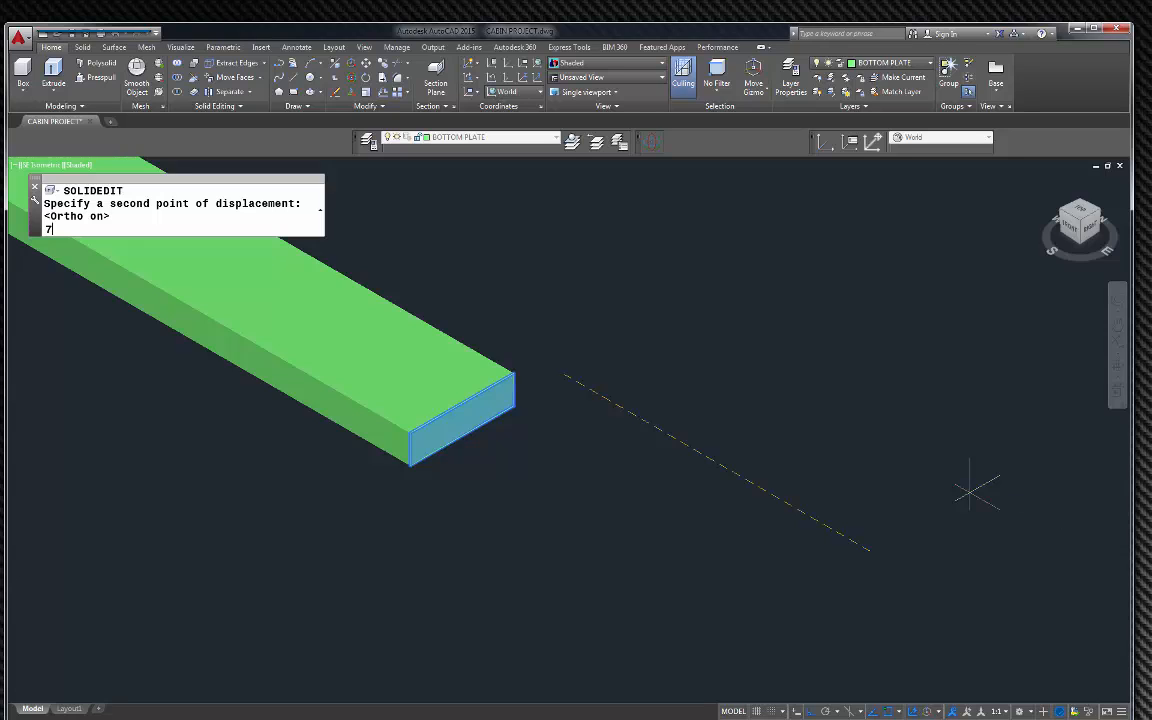
type("2")
key("Return")
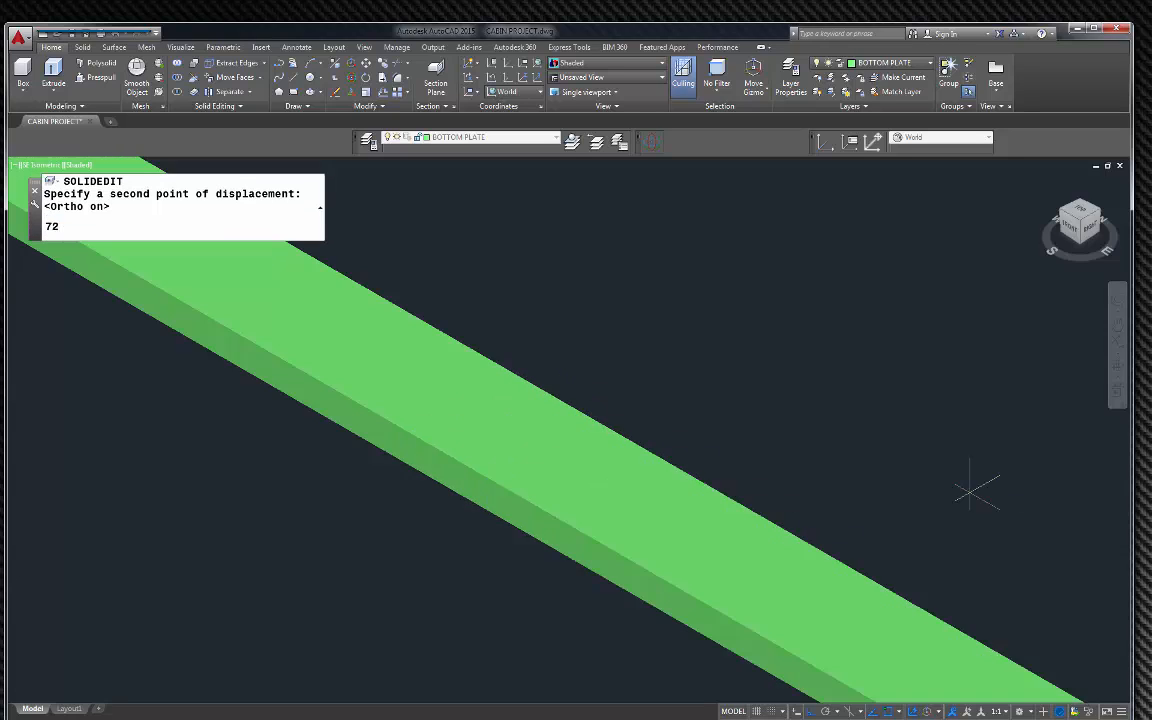
scroll(886, 403, "down", 6)
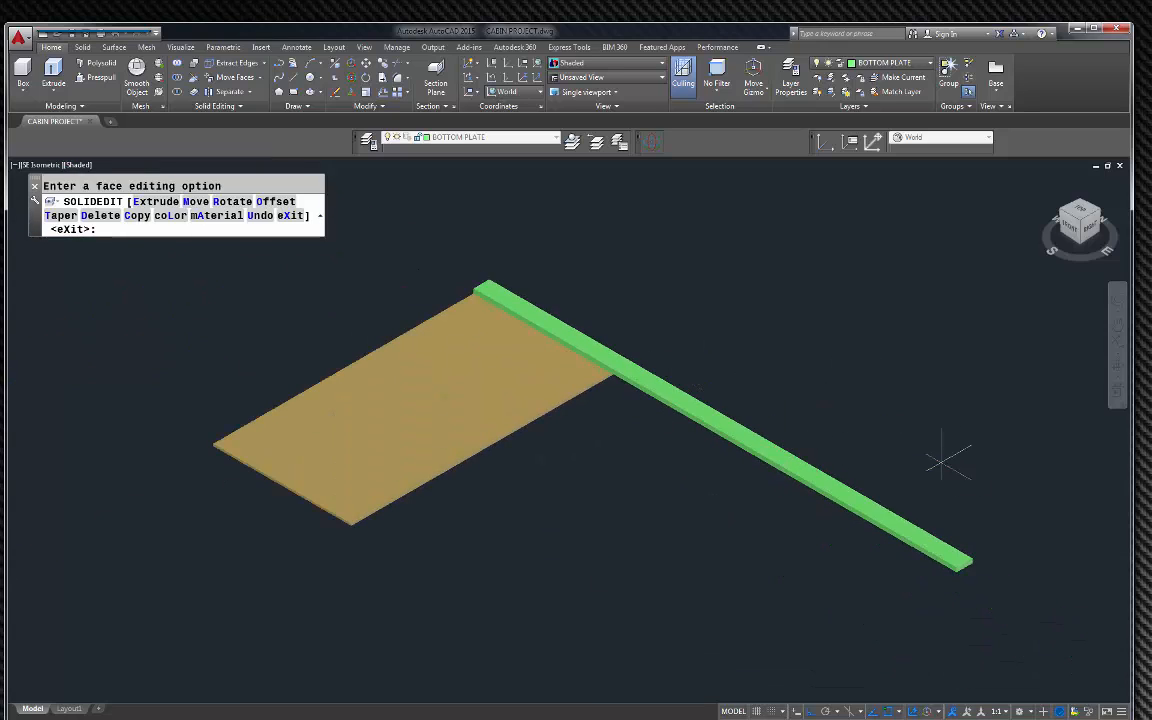
scroll(946, 458, "up", 2)
scroll(950, 460, "down", 3)
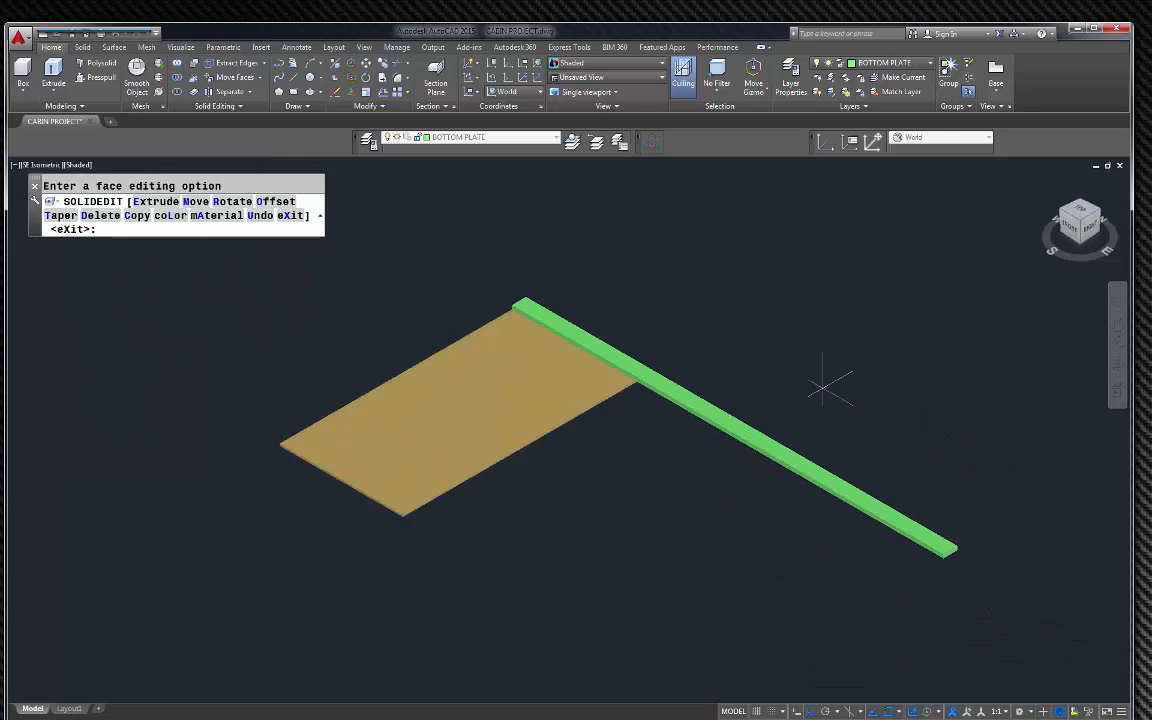
scroll(840, 400, "up", 1)
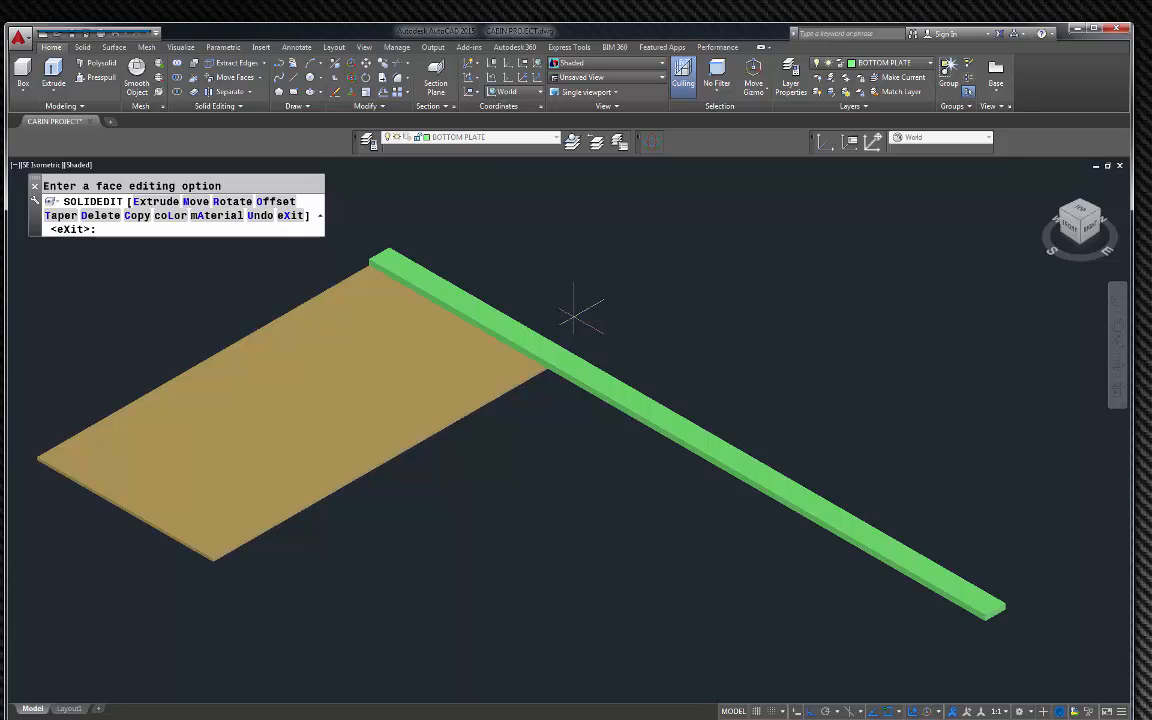
key("Escape")
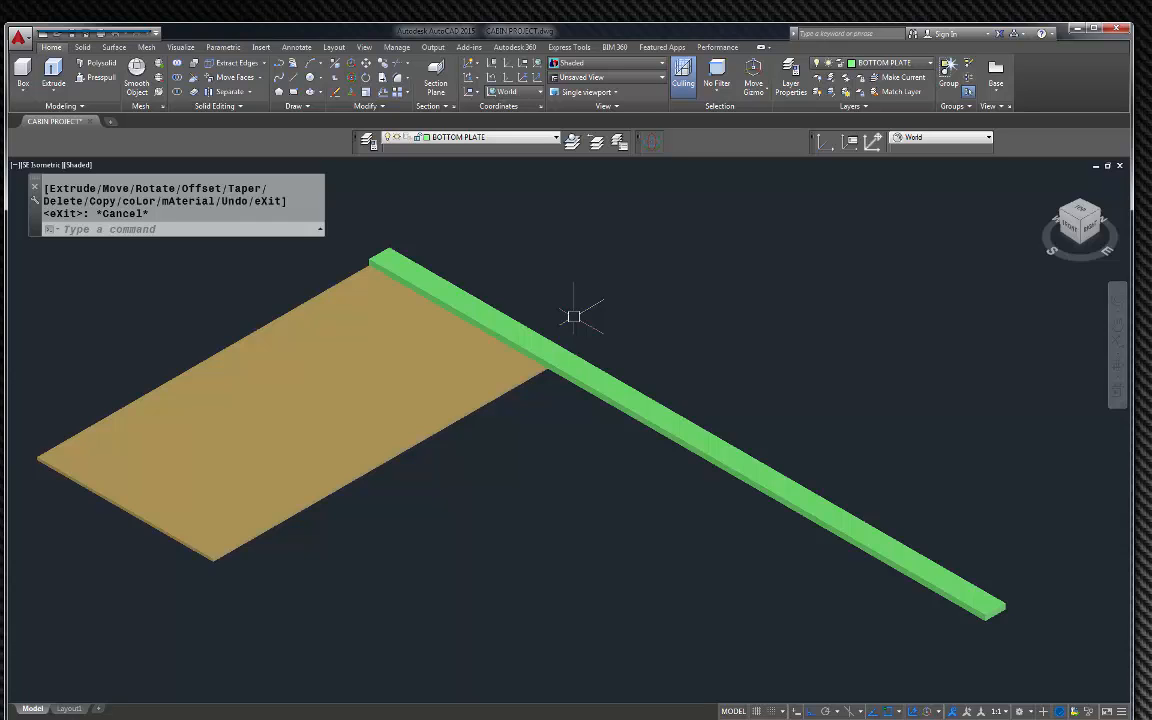
- Check the drawing's length type, precision and insertion scale with the UNITS command, keeping the settings
type("UNITS")
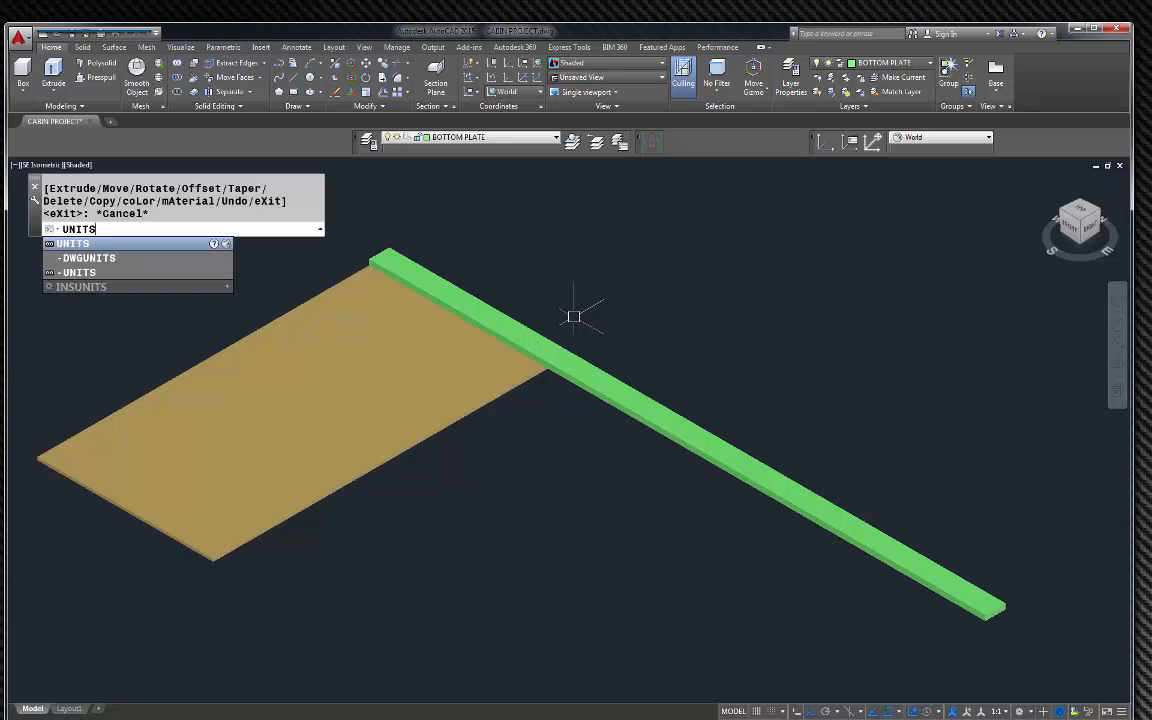
key("Return")
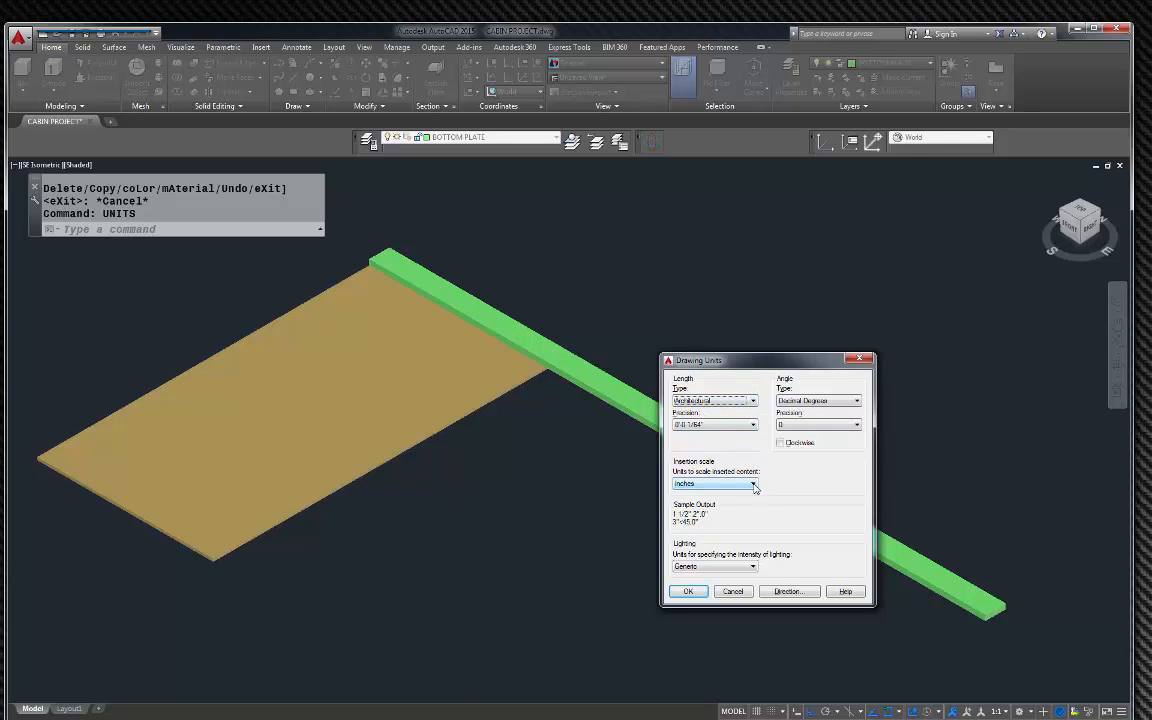
left_click(689, 593)
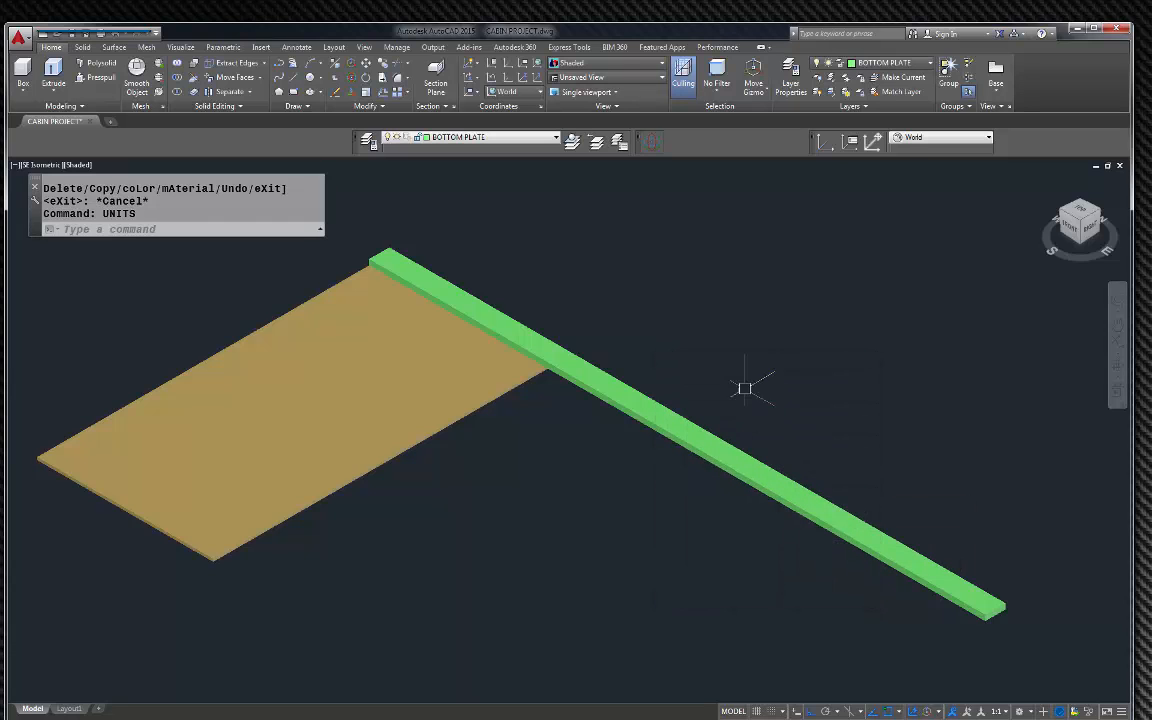
key("Escape")
key("Escape")
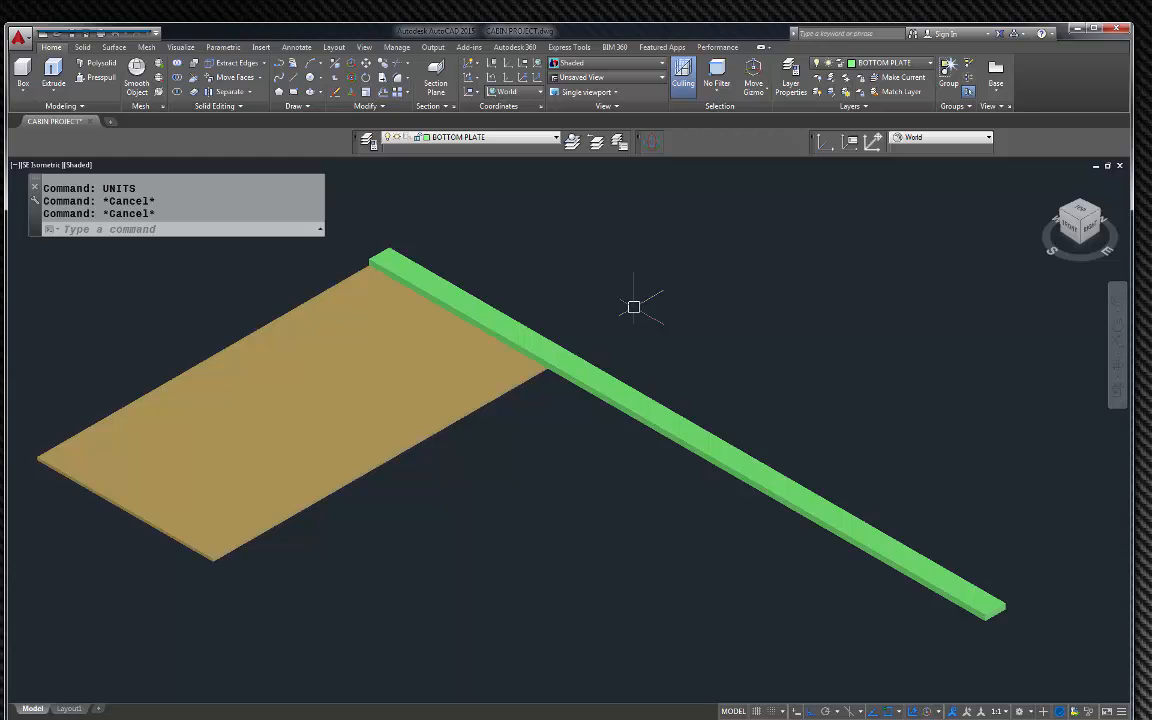
- Measure the bottom plate's full length between its two end corners
type("DI")
key("Return")
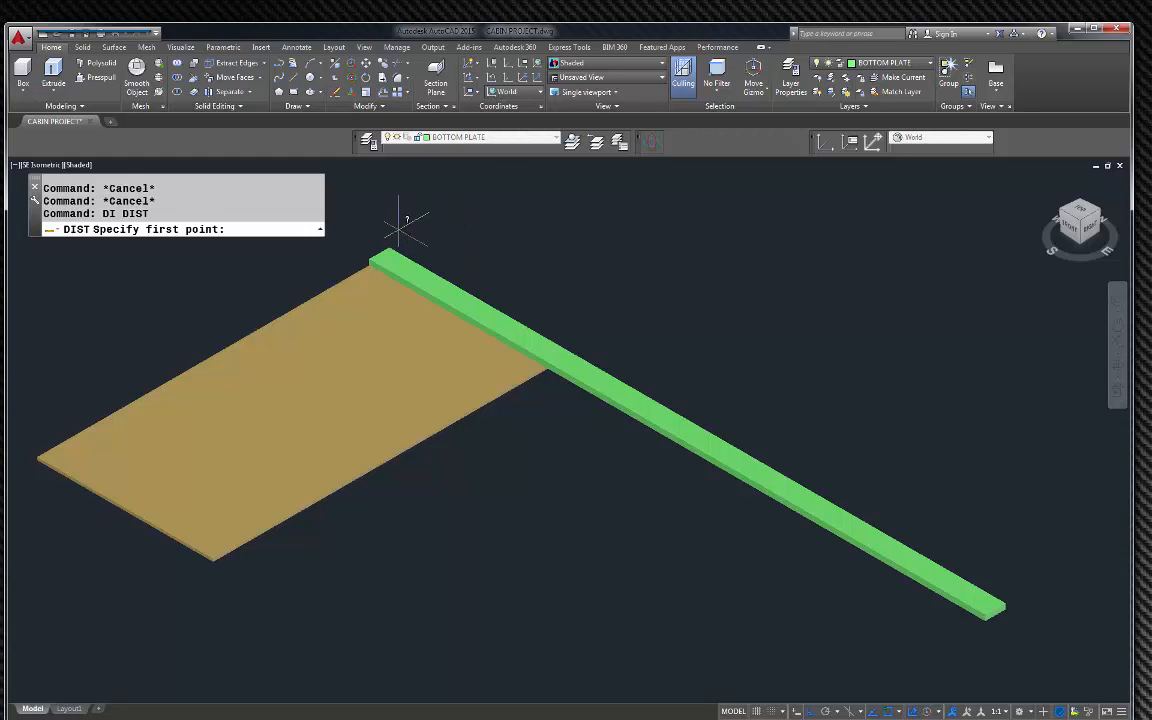
left_click(386, 238)
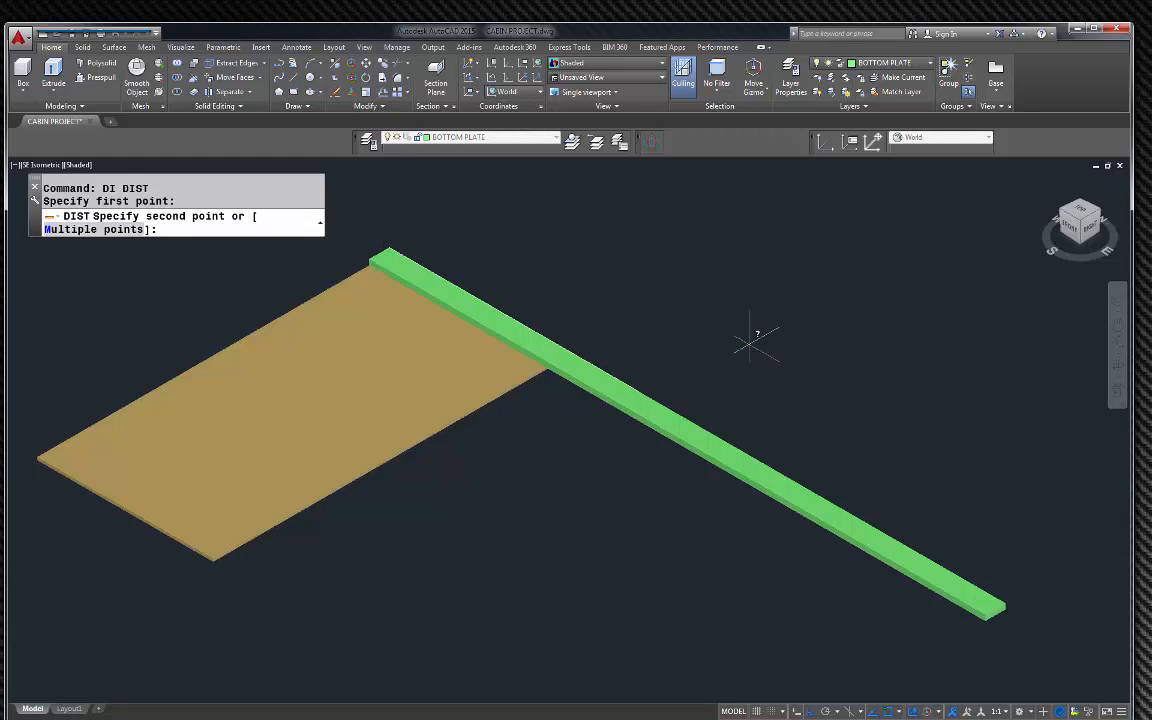
left_click(1006, 603)
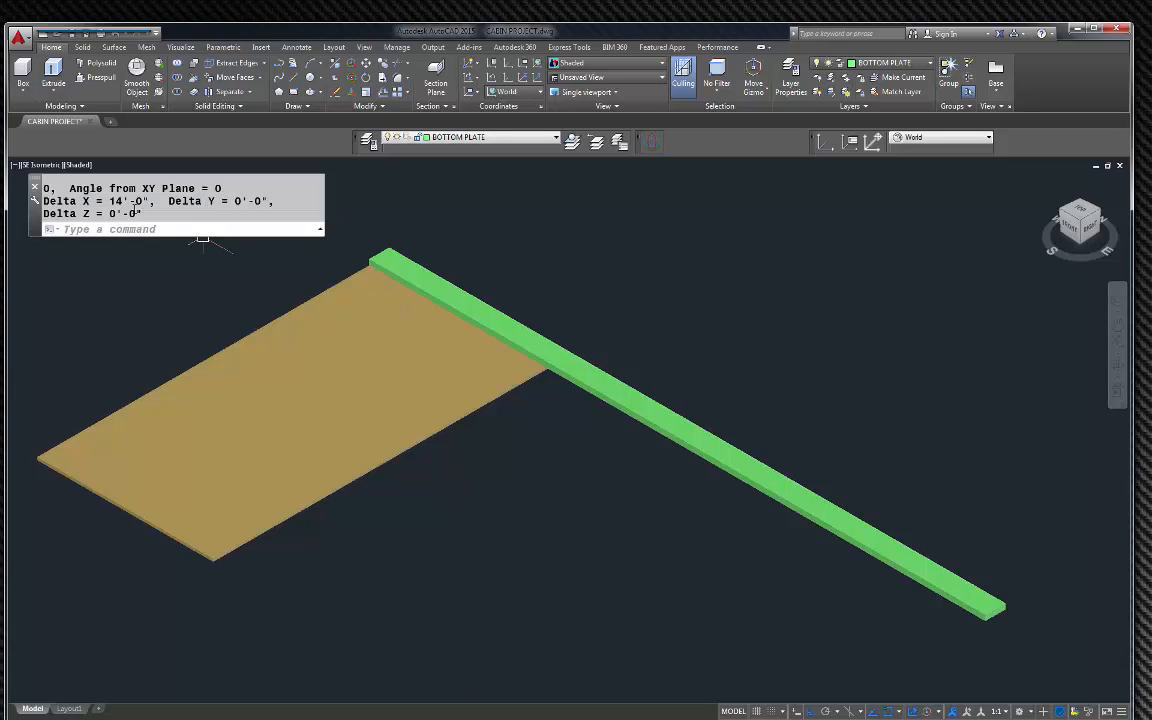
scroll(506, 267, "down", 4)
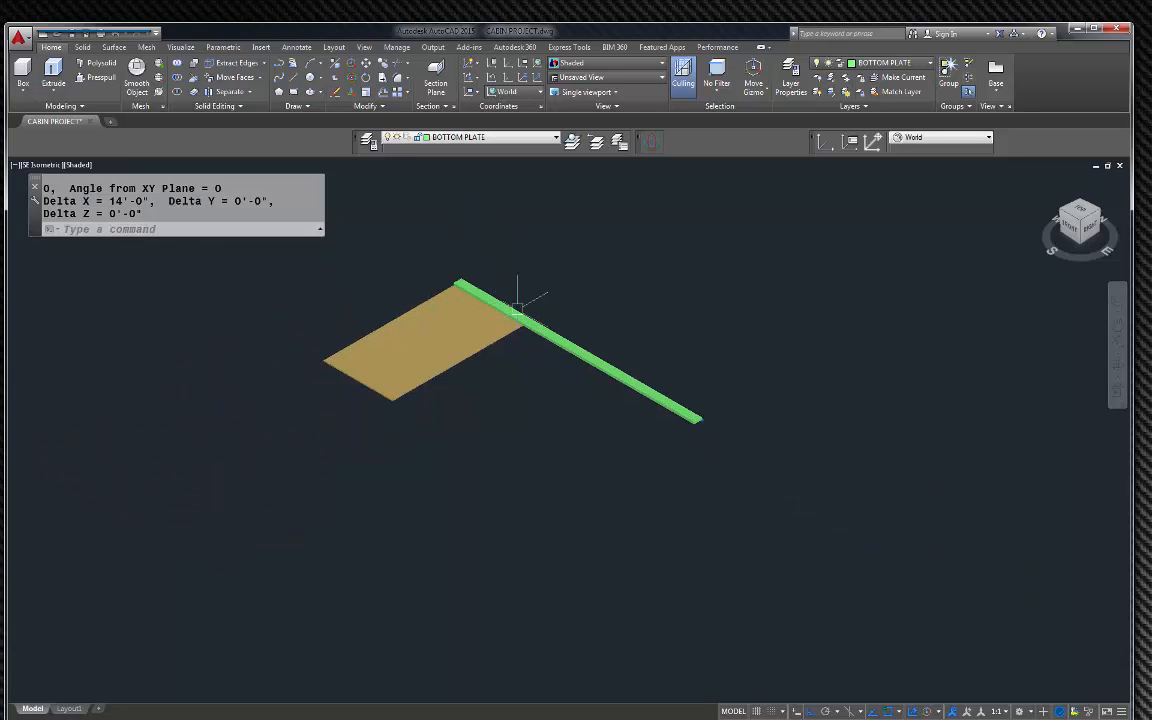
scroll(519, 284, "up", 3)
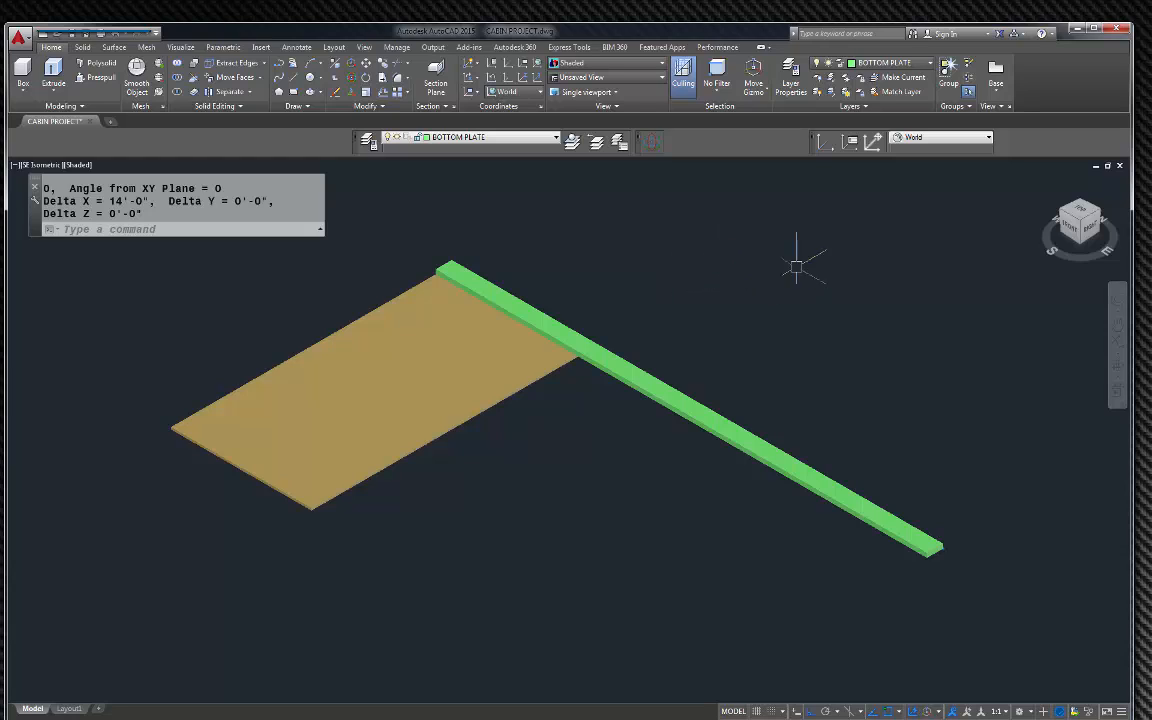
- Display the model in the 2D Wireframe visual style and inspect the bottom plate's extended end, leaving nothing selected
left_click(600, 63)
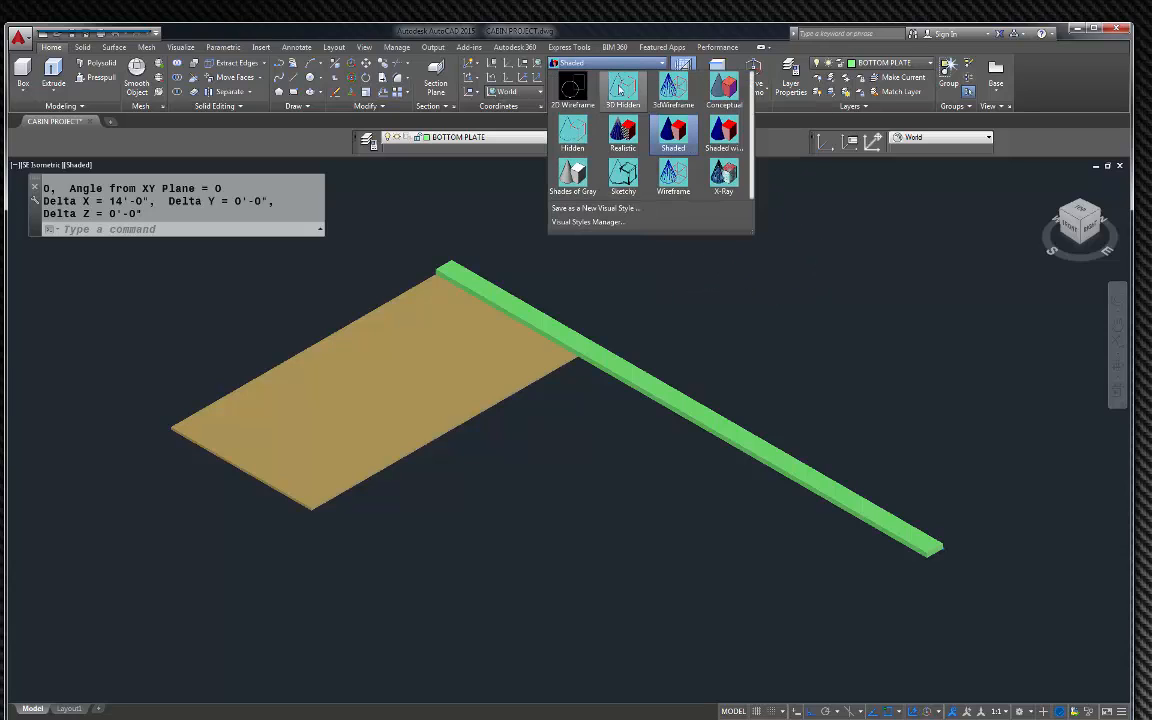
left_click(574, 92)
scroll(900, 525, "up", 3)
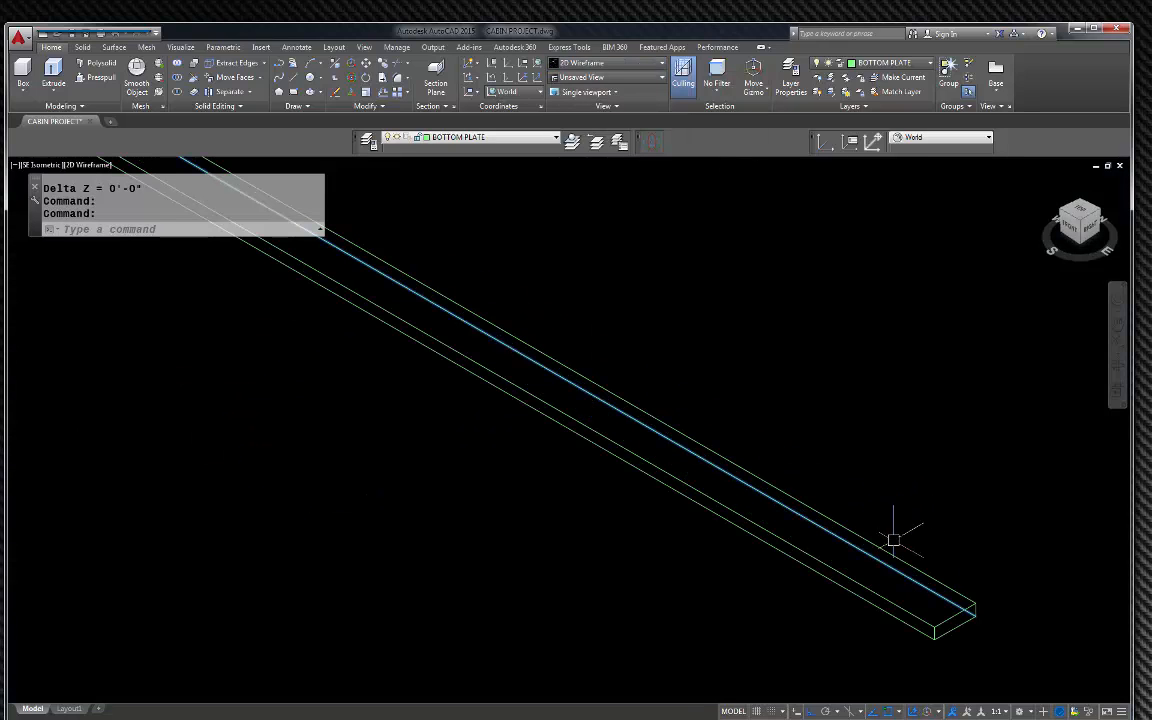
key("Escape")
scroll(900, 530, "down", 3)
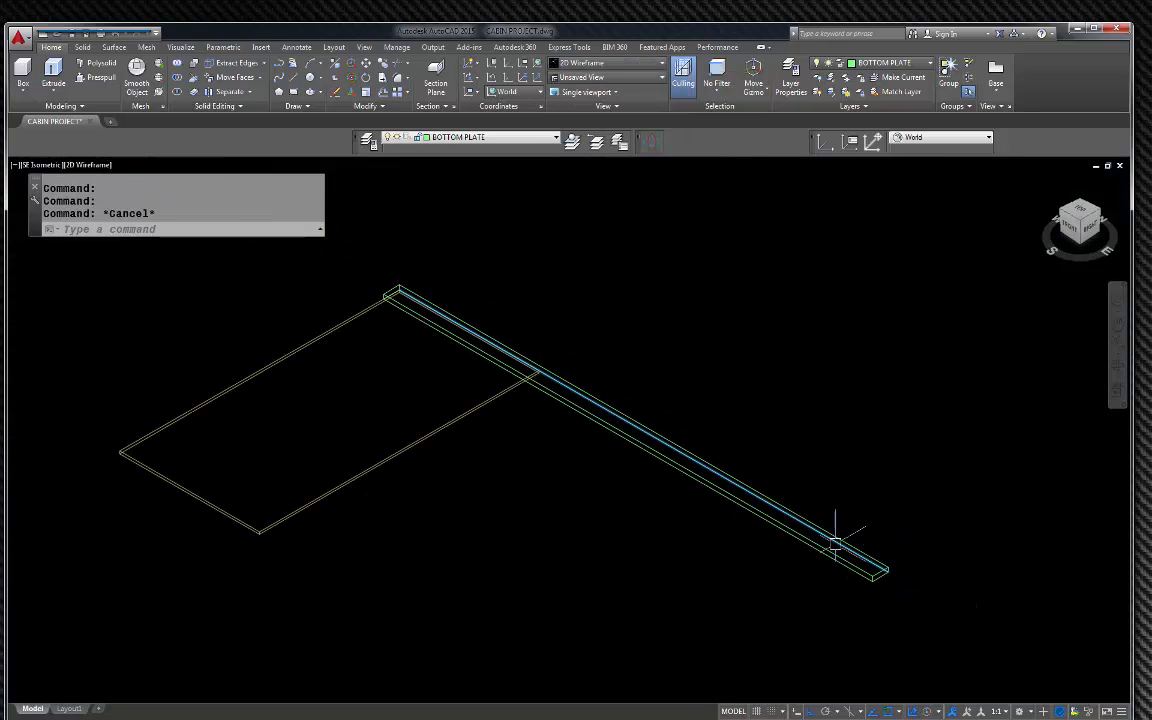
left_click(752, 508)
scroll(880, 565, "up", 3)
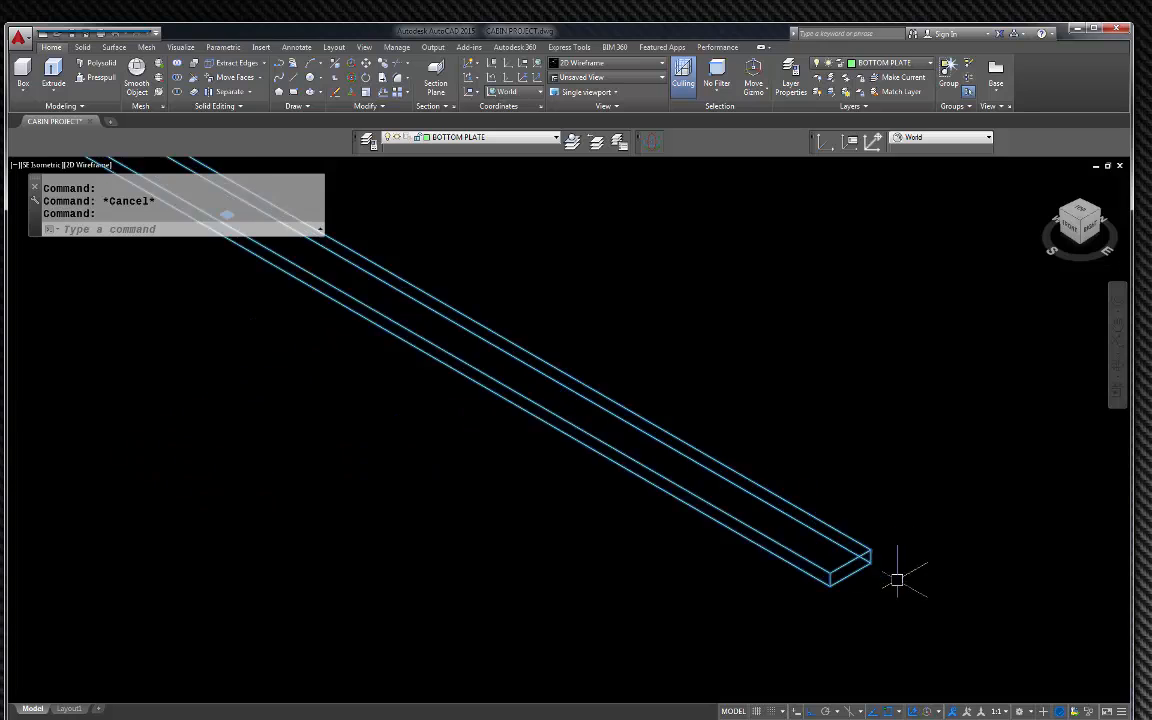
key("Escape")
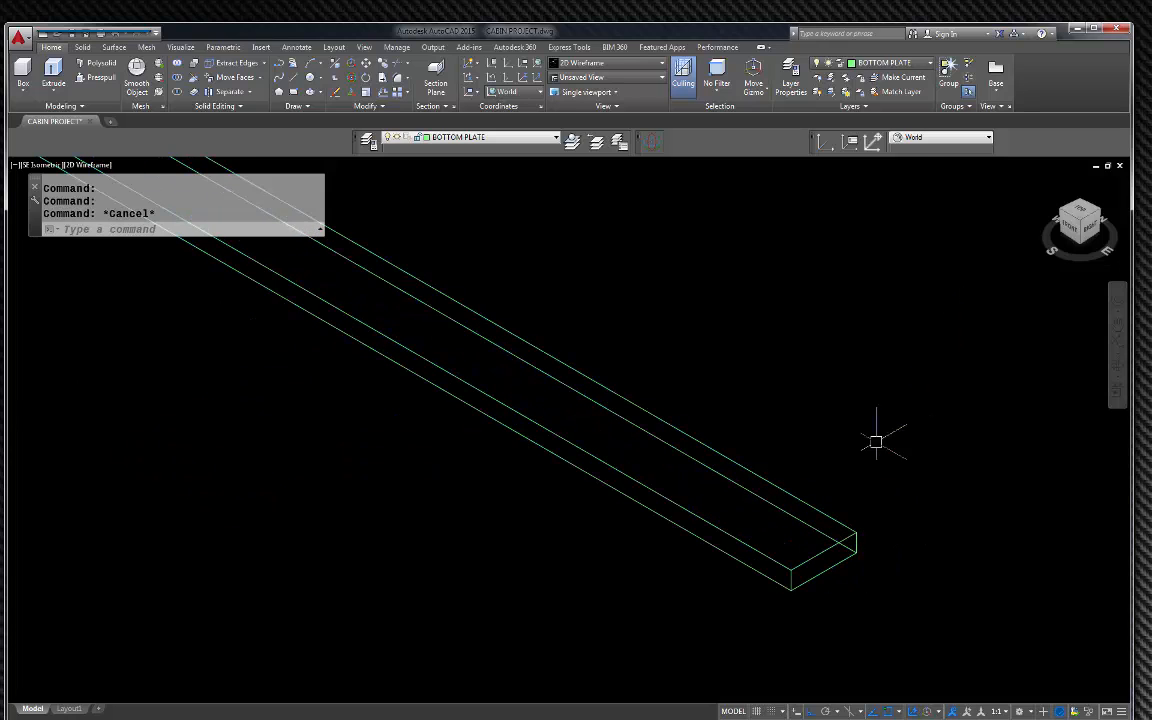
- View the bottom plate from the home isometric direction, return to SE Isometric and leave nothing selected
left_click(1042, 182)
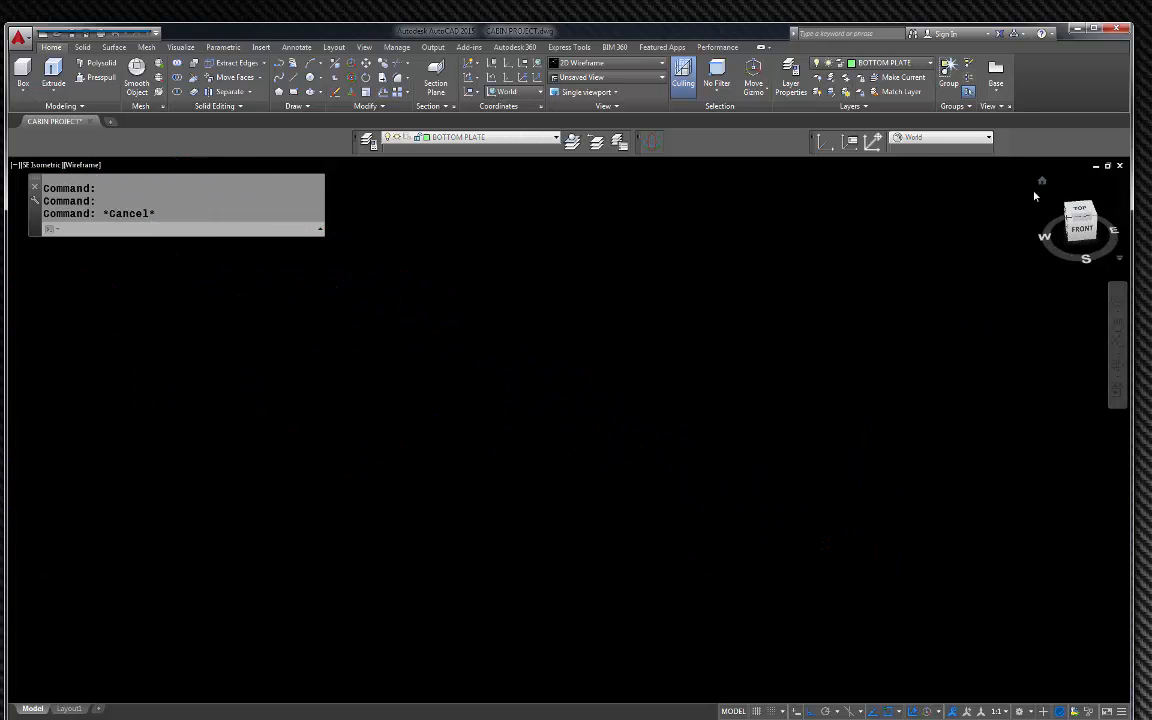
scroll(810, 466, "up", 2)
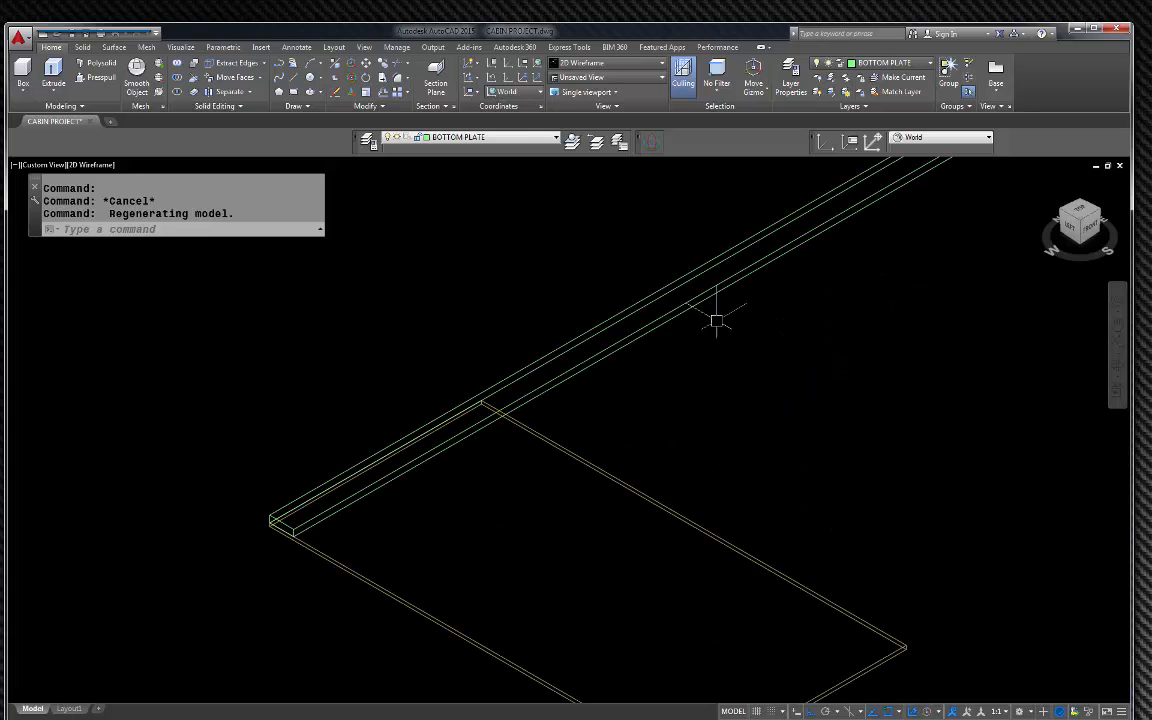
left_click(694, 304)
scroll(523, 420, "down", 1)
scroll(480, 448, "down", 1)
scroll(686, 320, "up", 1)
scroll(686, 320, "up", 1)
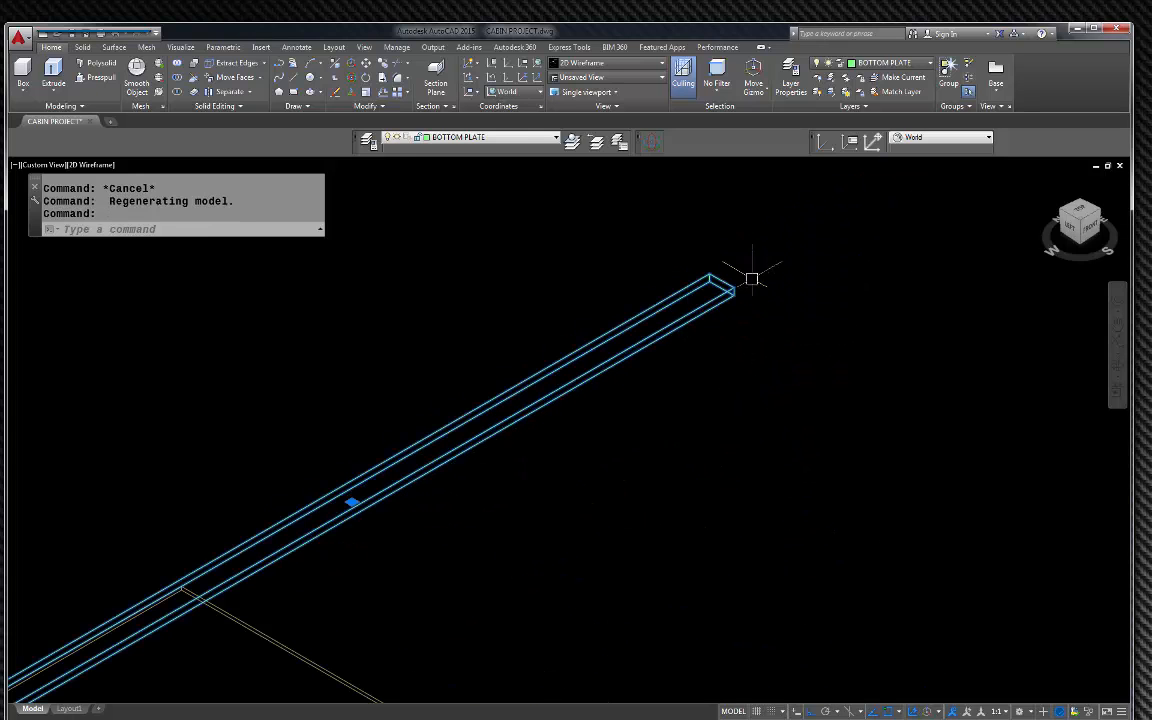
key("Escape")
key("Escape")
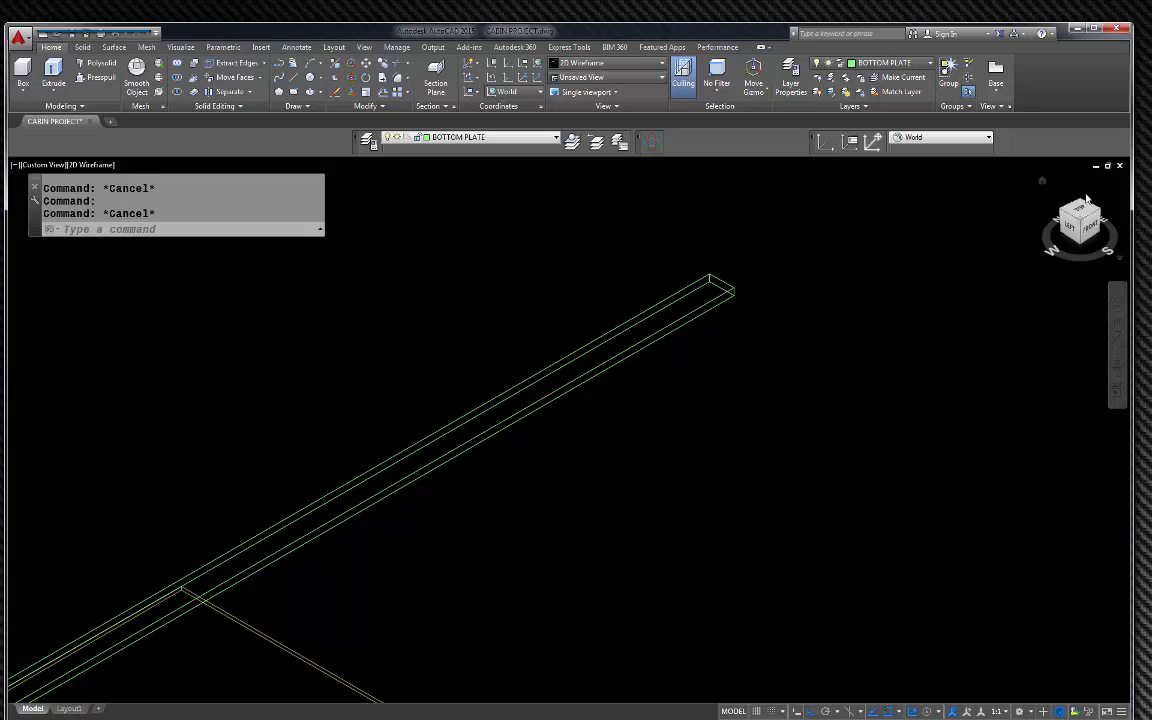
left_click(1041, 181)
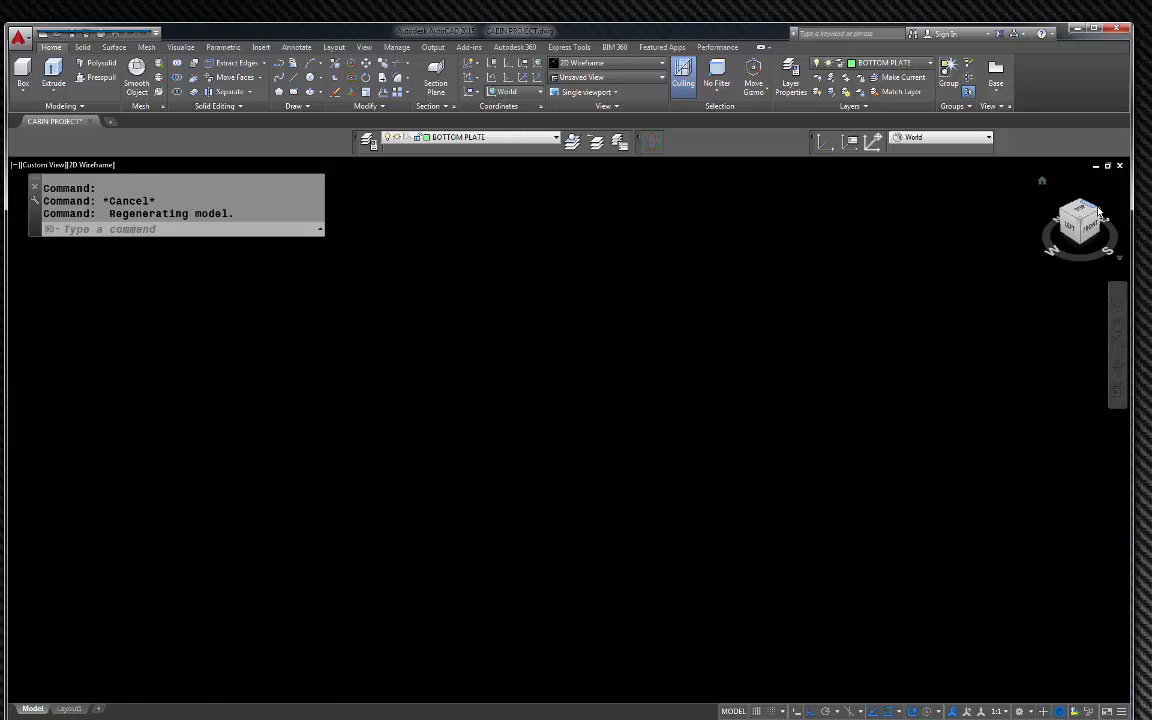
scroll(332, 404, "up", 4)
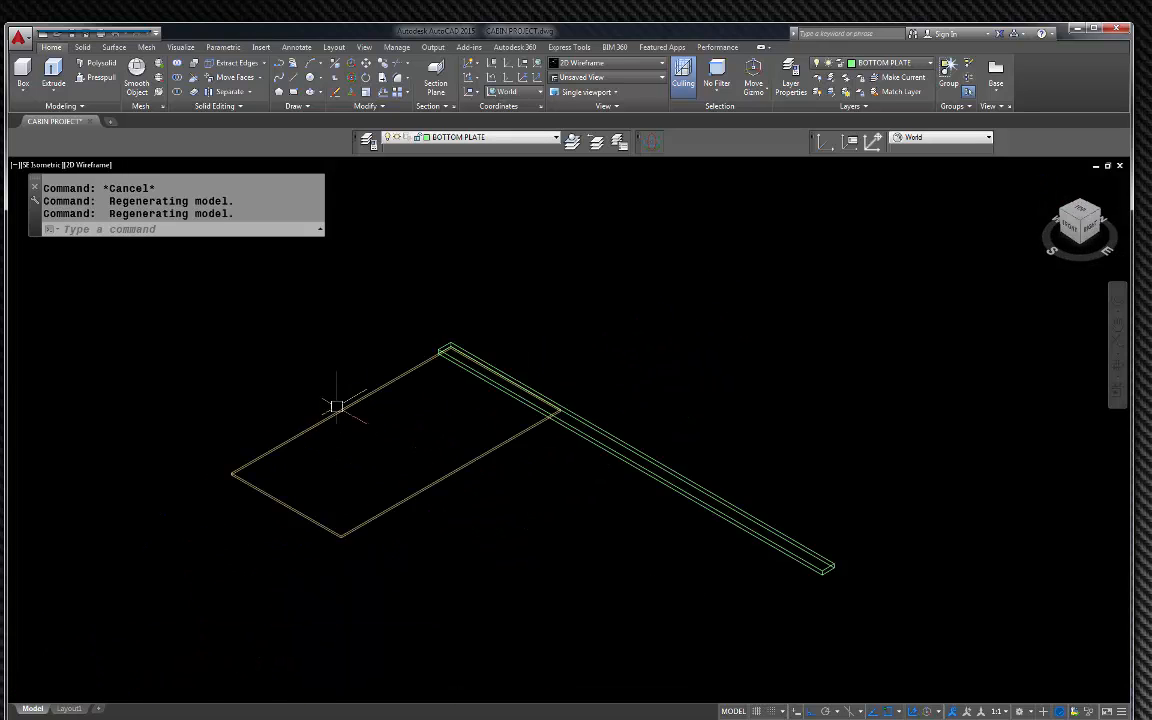
scroll(705, 308, "down", 2)
key("Escape")
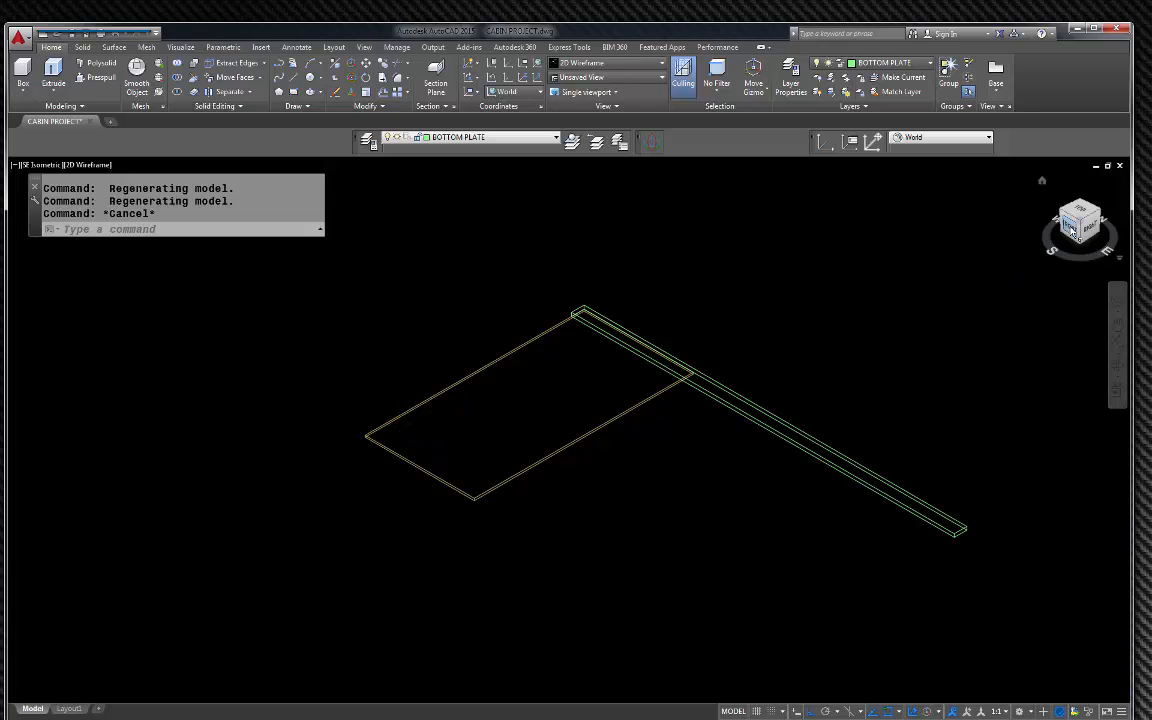
- Set the coordinate system to the Front UCS so that box heights run along the plywood sheet's long side
left_click(988, 138)
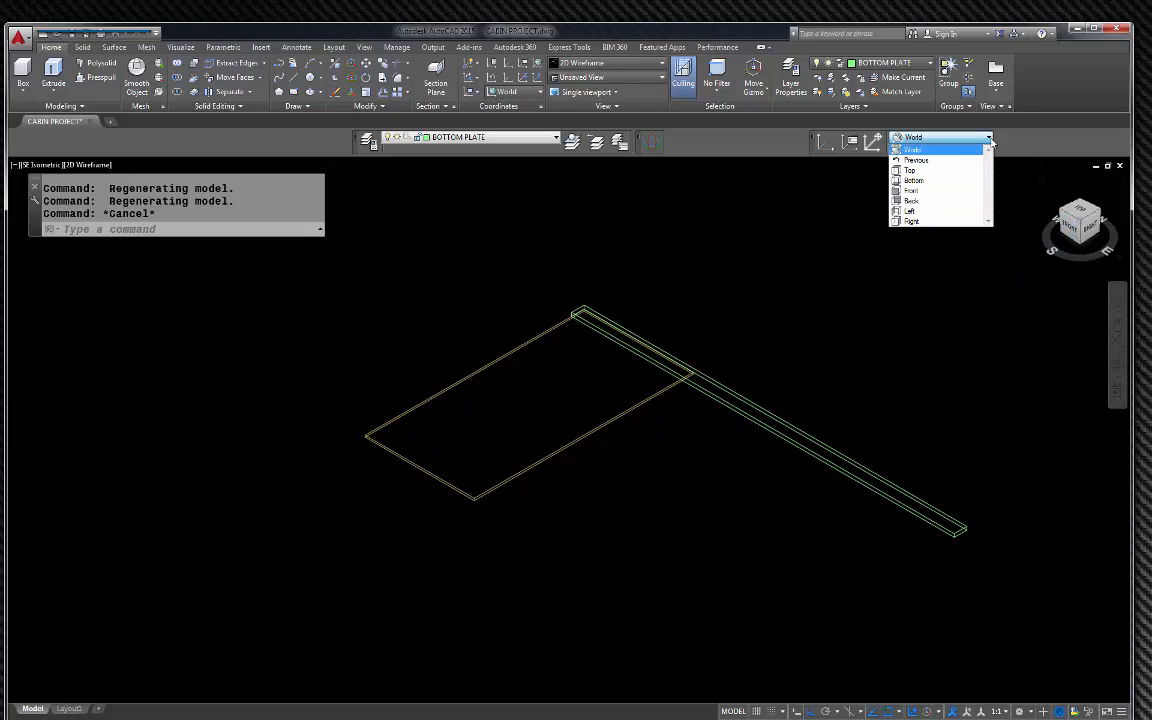
left_click(912, 190)
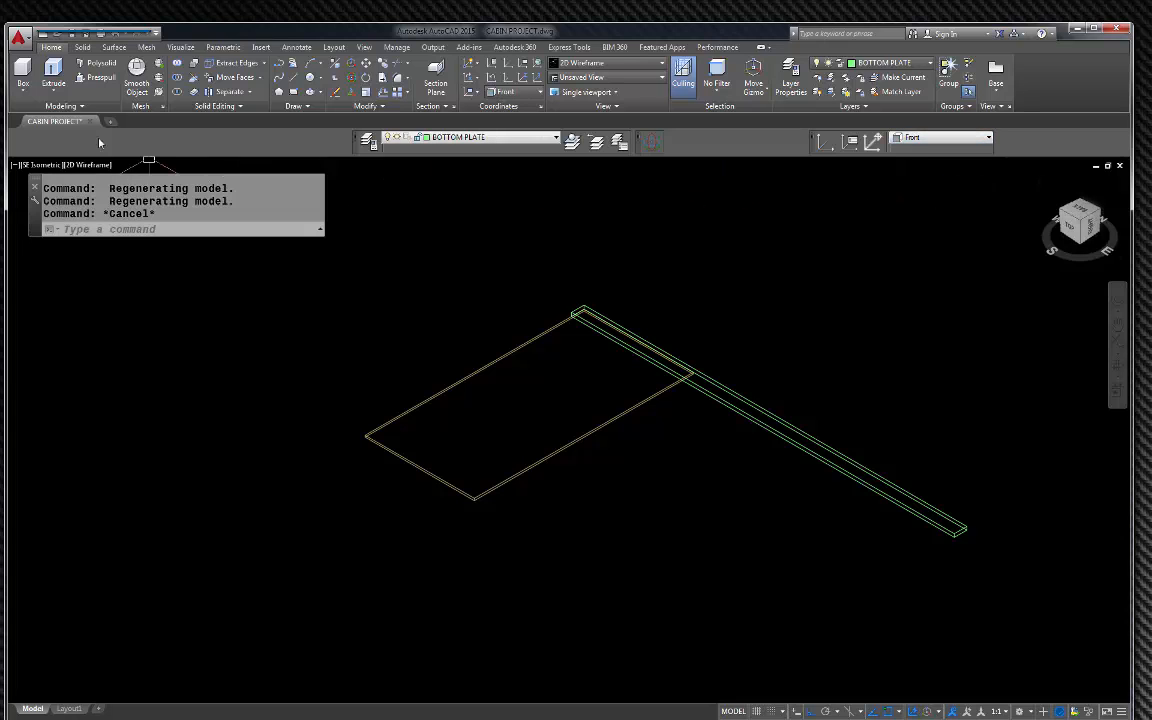
left_click(23, 72)
scroll(553, 304, "up", 3)
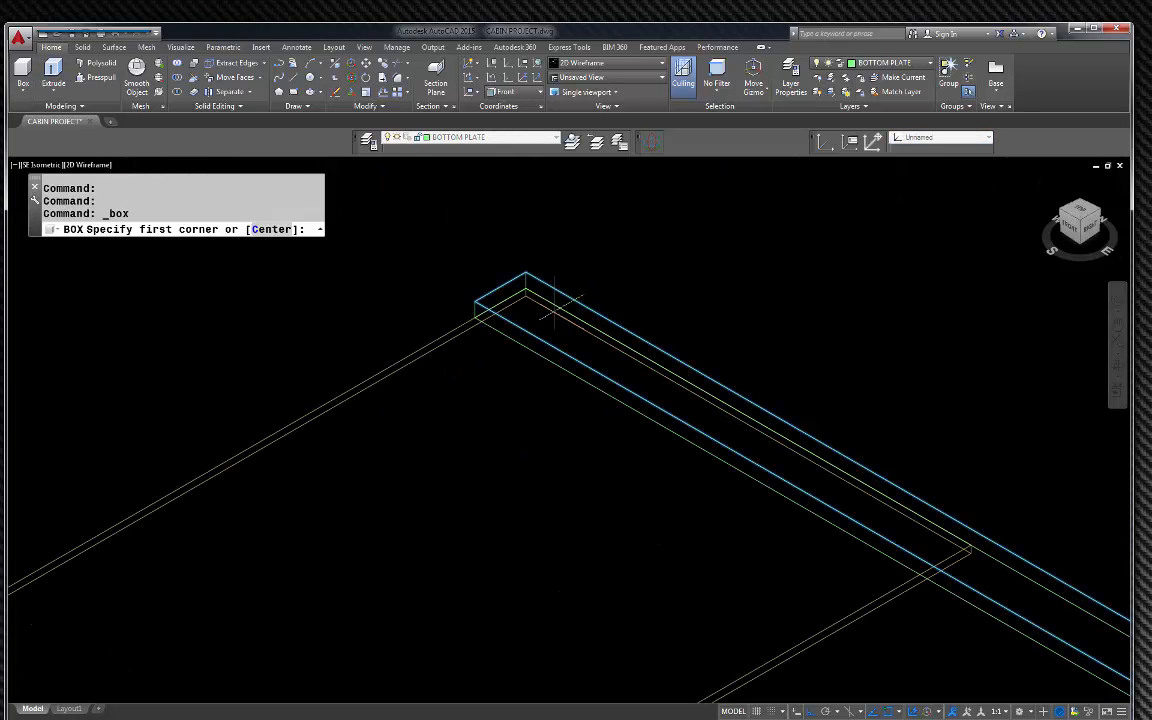
scroll(470, 305, "up", 5)
left_click(472, 297)
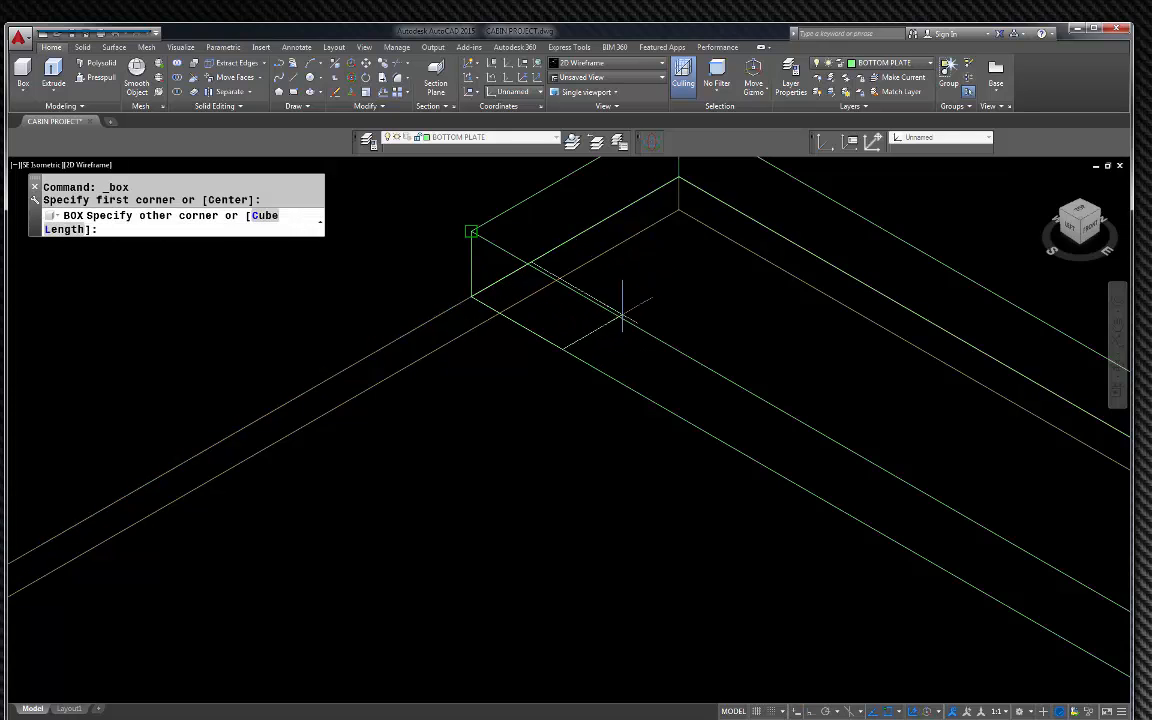
scroll(622, 313, "down", 3)
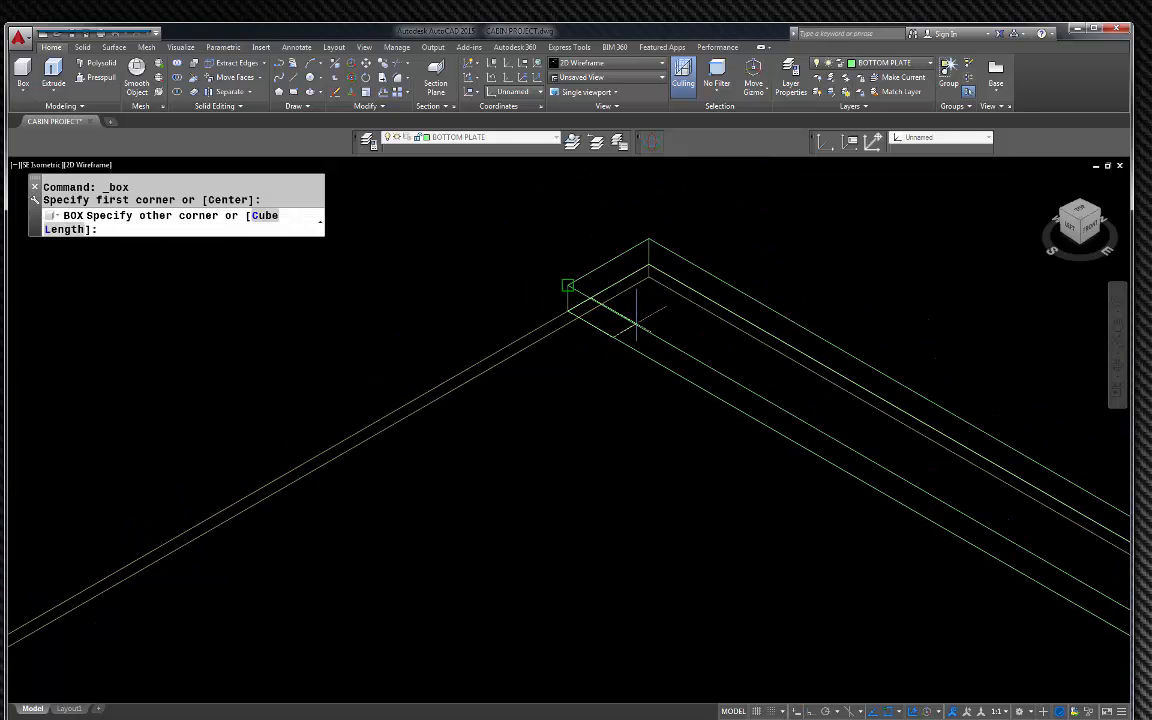
key("Escape")
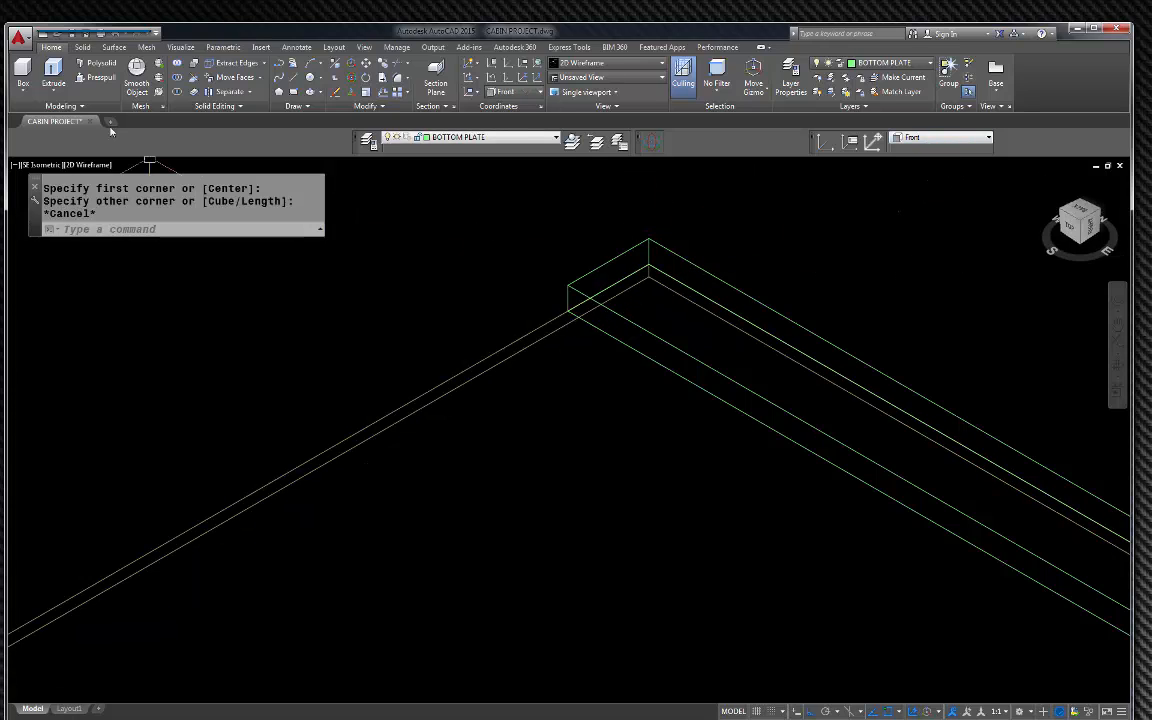
- Draw a box near the bottom plate's end using the Length option, with length 5.5, width 1.5 and height 144
left_click(28, 72)
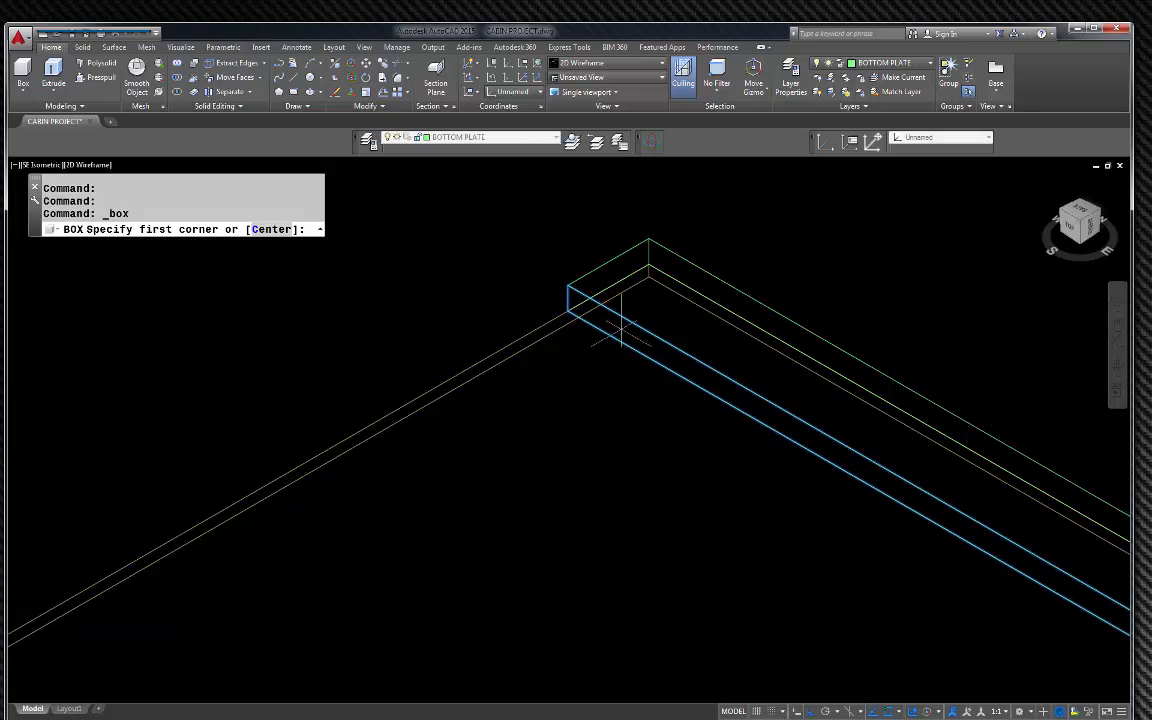
left_click(620, 322)
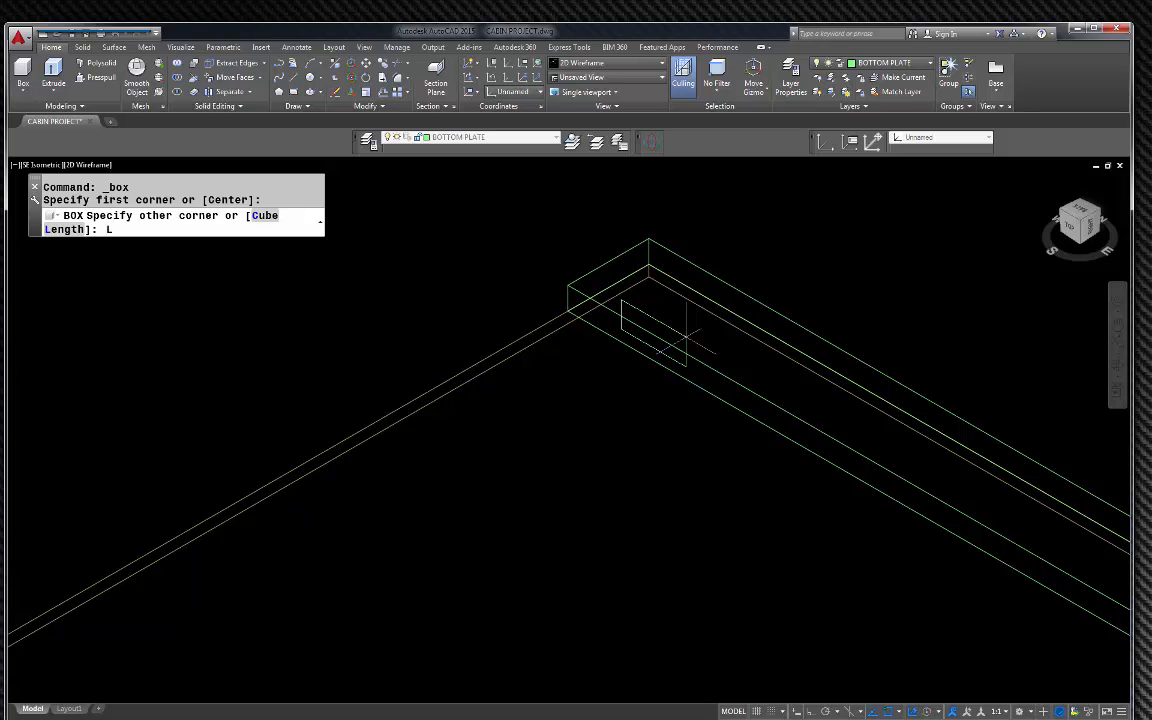
key("Return")
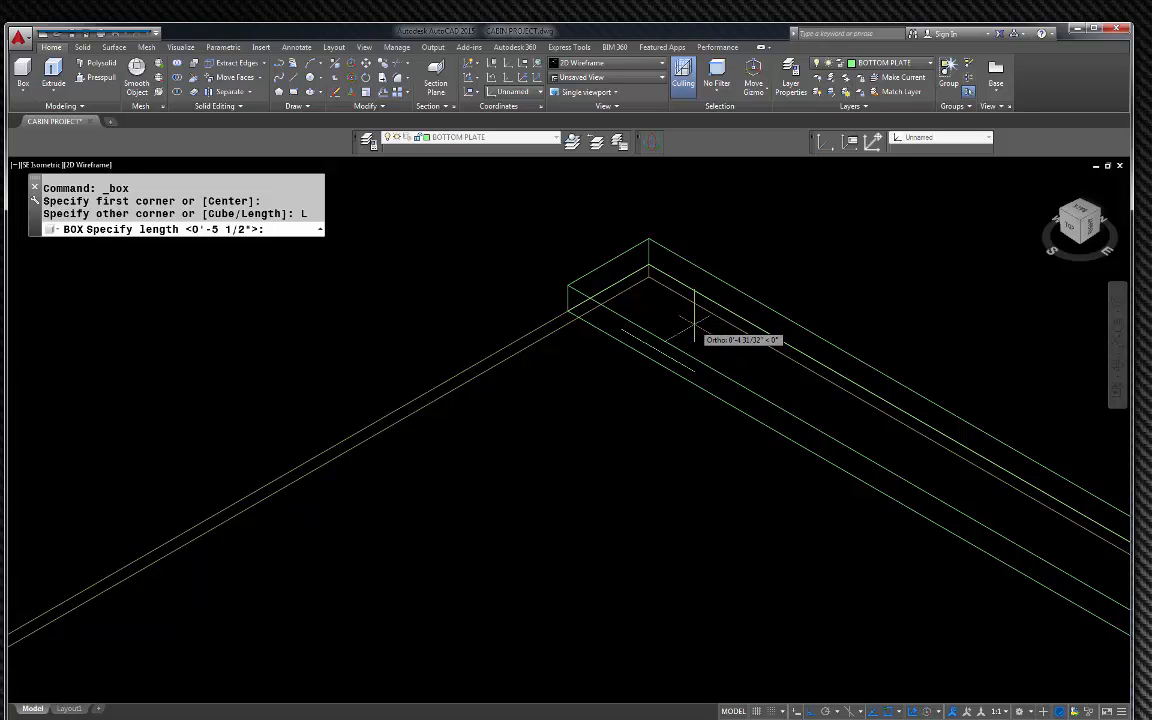
type("5.5")
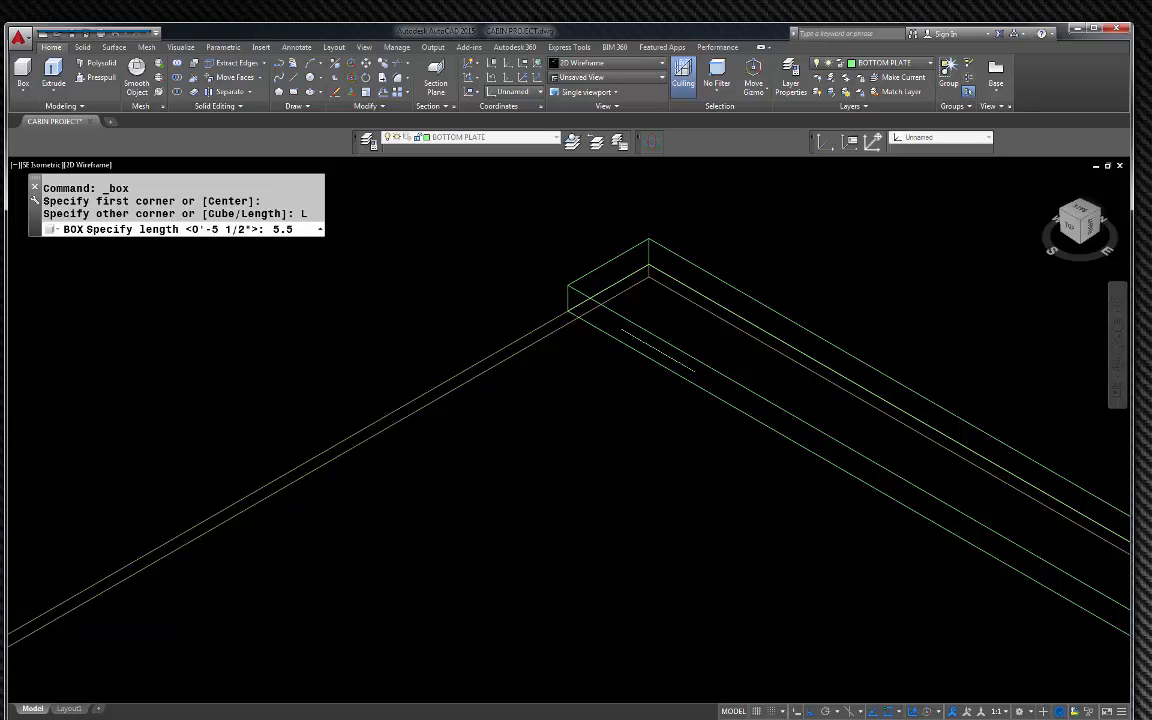
key("Return")
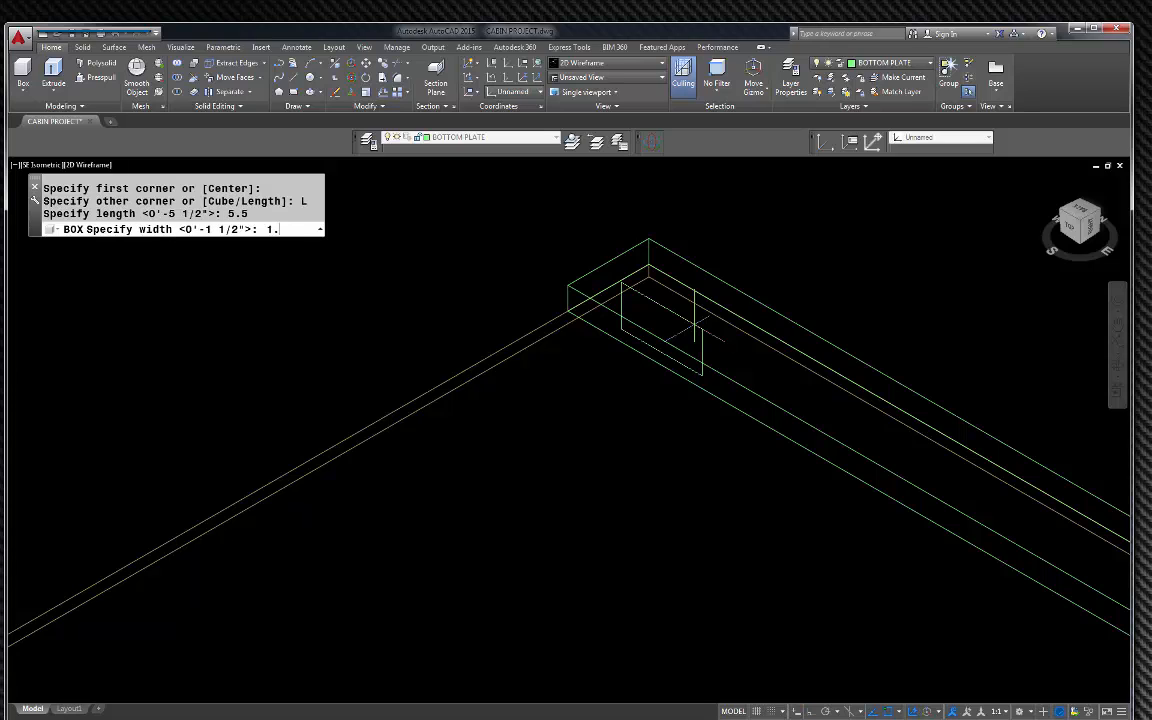
key("Return")
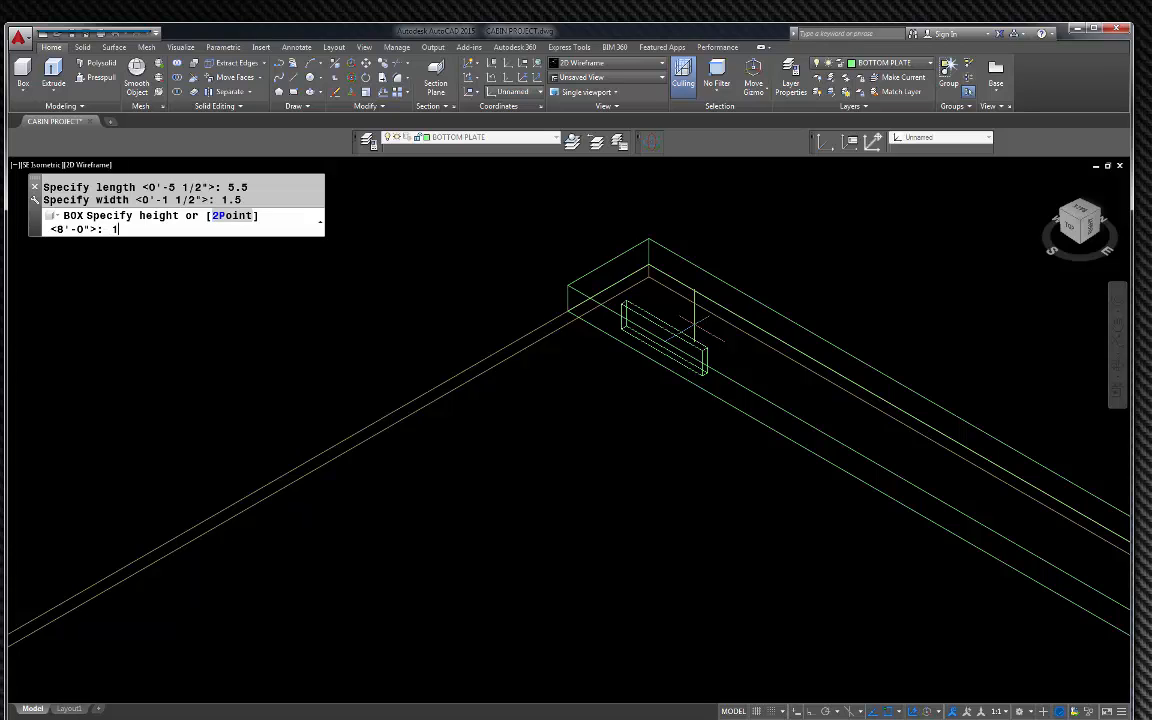
key("Return")
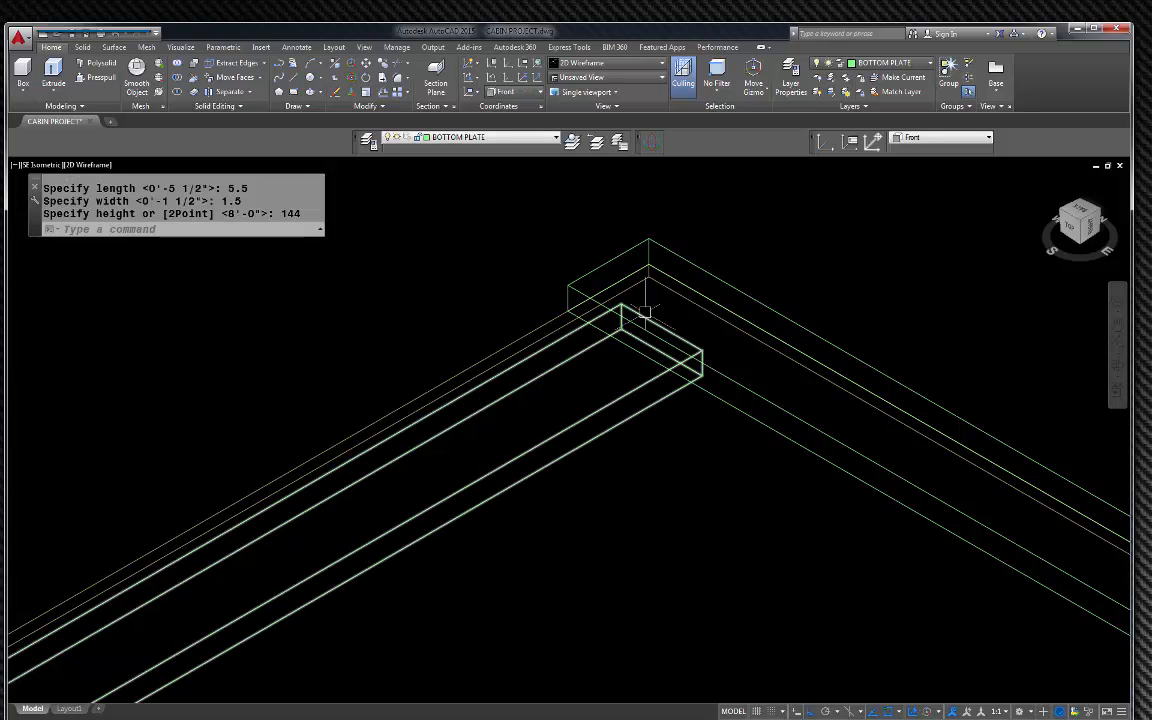
- Move the new side plate by its top end corner onto the inner top corner of the existing bottom plate's end
left_click(646, 311)
type("m")
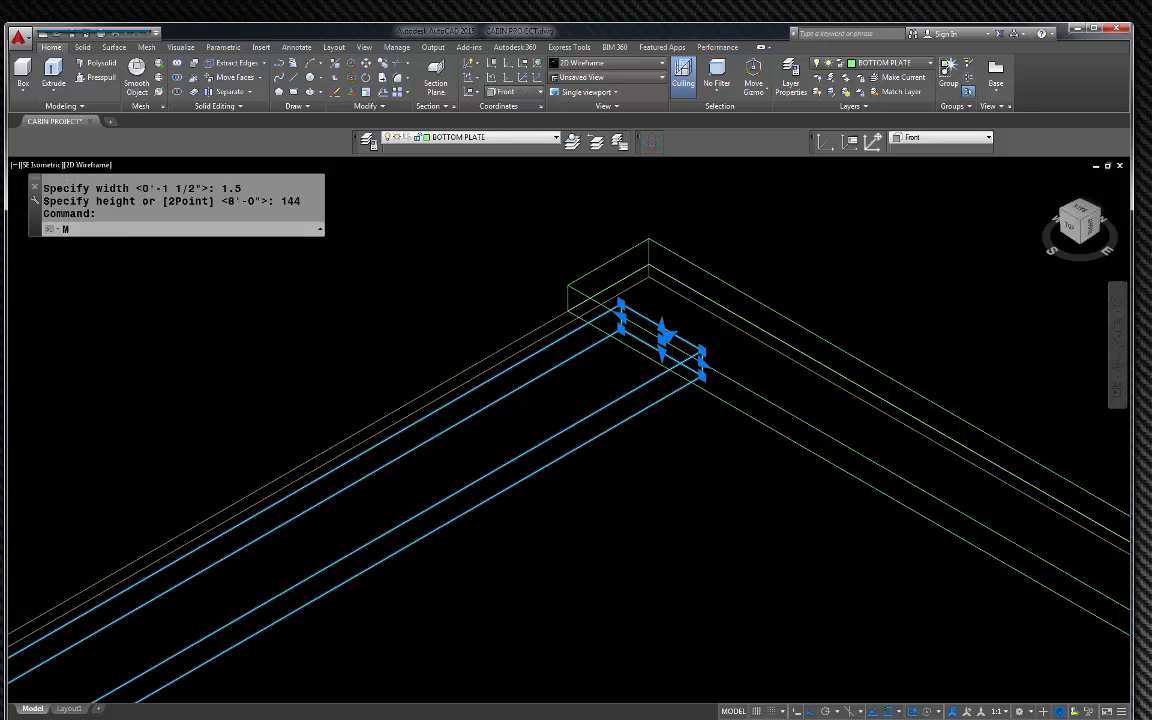
key("Return")
left_click(620, 300)
scroll(620, 298, "down", 2)
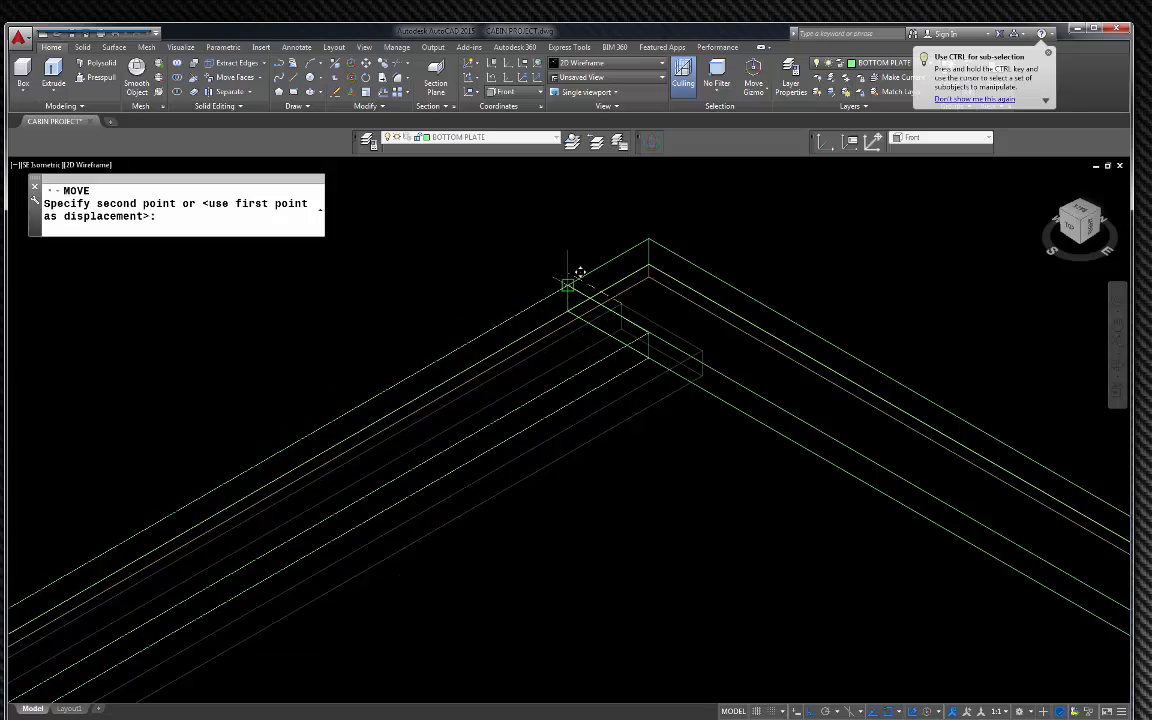
left_click(591, 240)
scroll(682, 228, "down", 2)
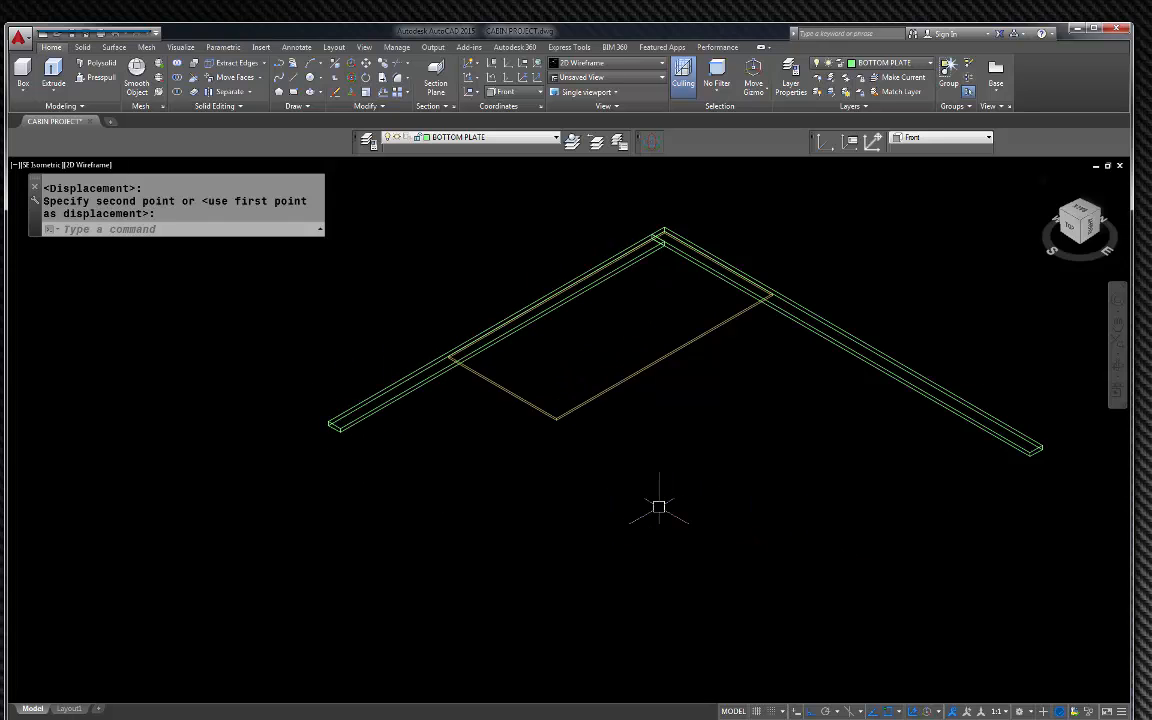
key("Escape")
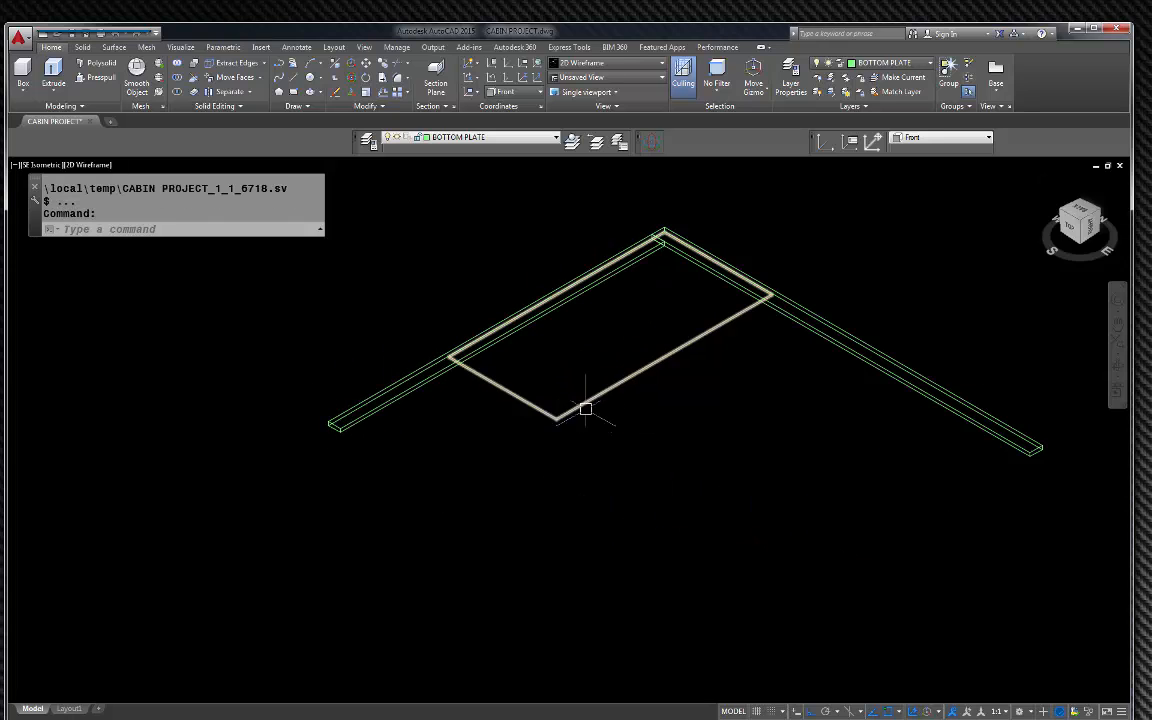
- Examine the corner joint between the two plates and the side plate's free end beyond the plywood sheet
scroll(524, 408, "down", 2)
scroll(631, 310, "up", 2)
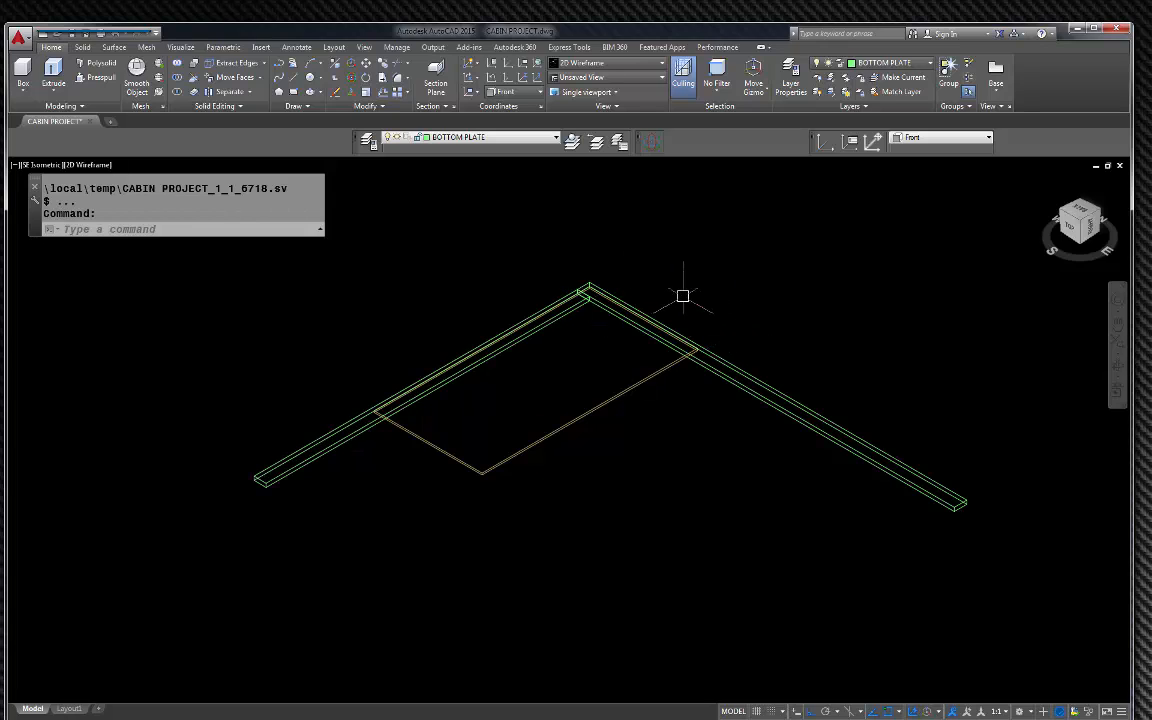
scroll(715, 278, "down", 3)
scroll(519, 334, "up", 3)
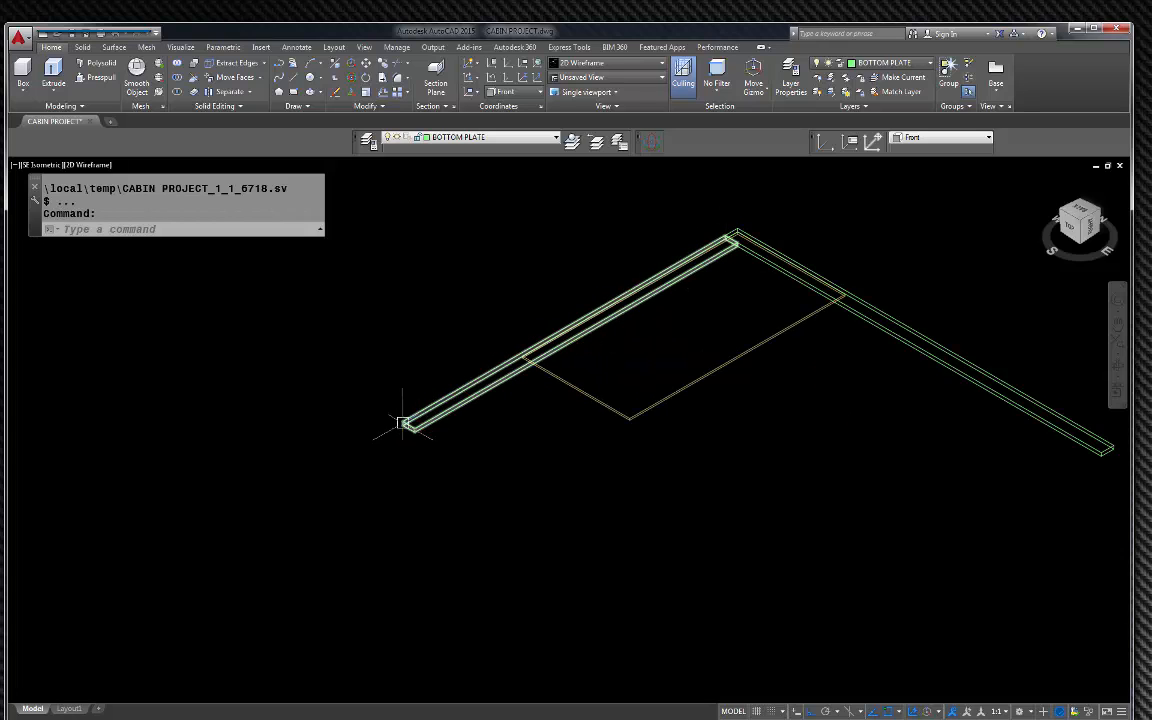
scroll(395, 430, "up", 5)
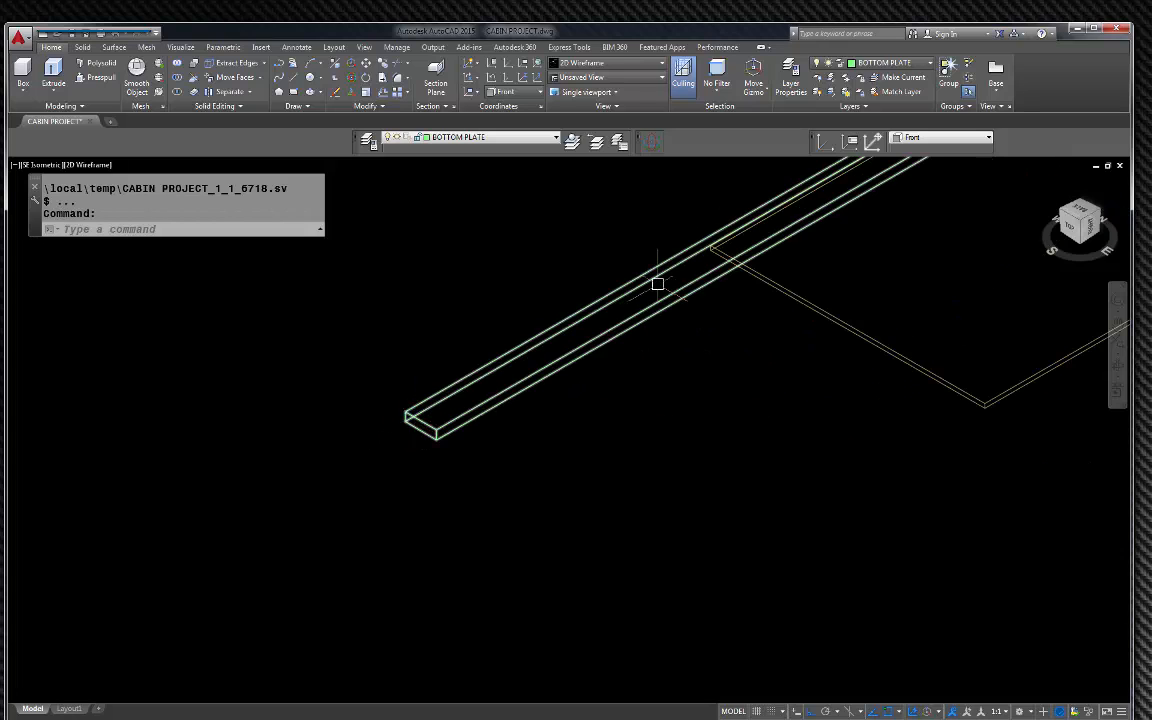
scroll(581, 303, "down", 7)
scroll(717, 244, "up", 3)
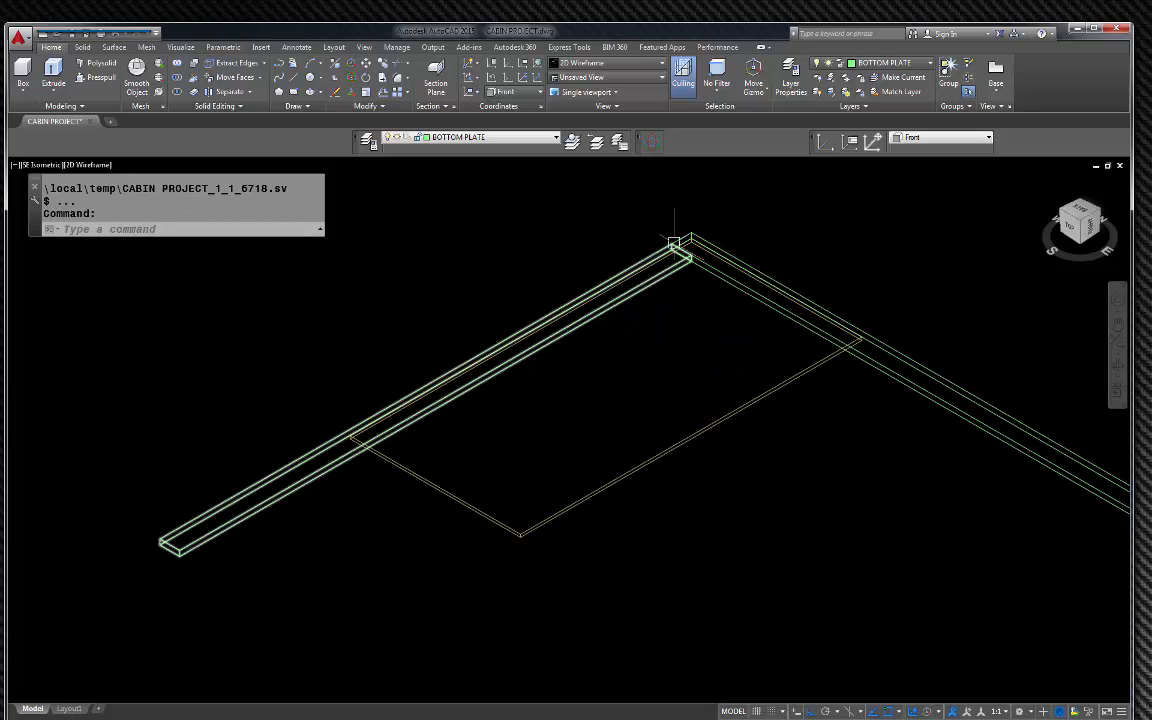
scroll(617, 290, "down", 4)
scroll(480, 390, "up", 4)
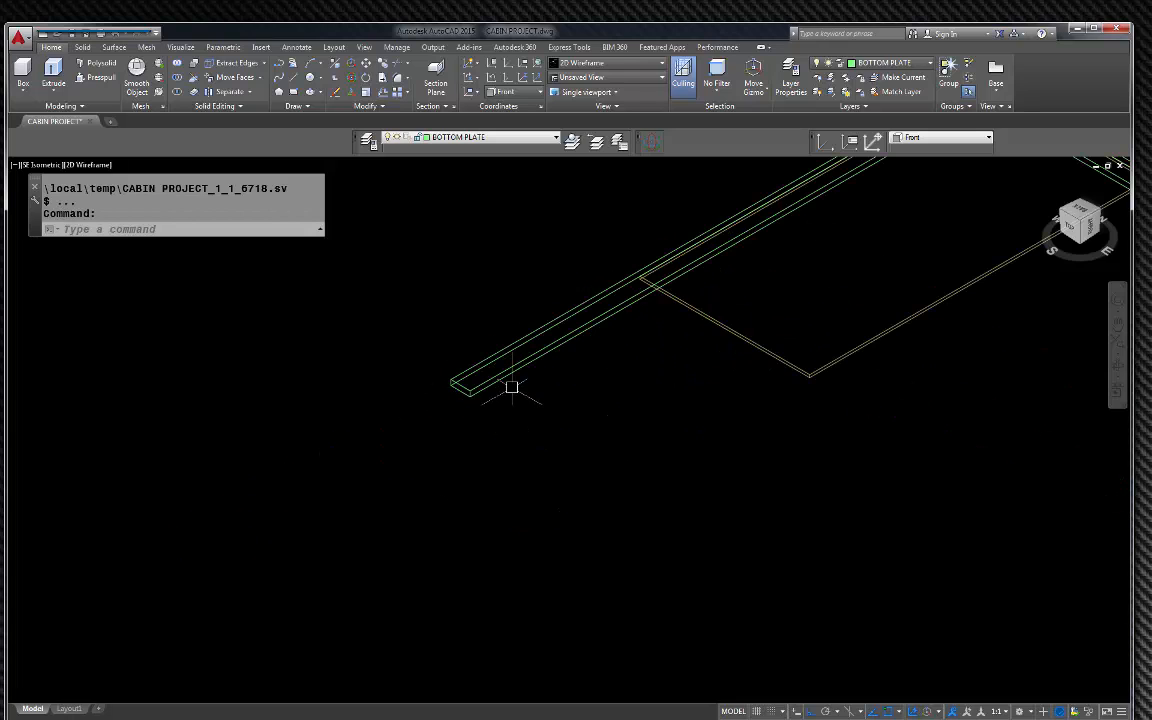
scroll(512, 386, "down", 2)
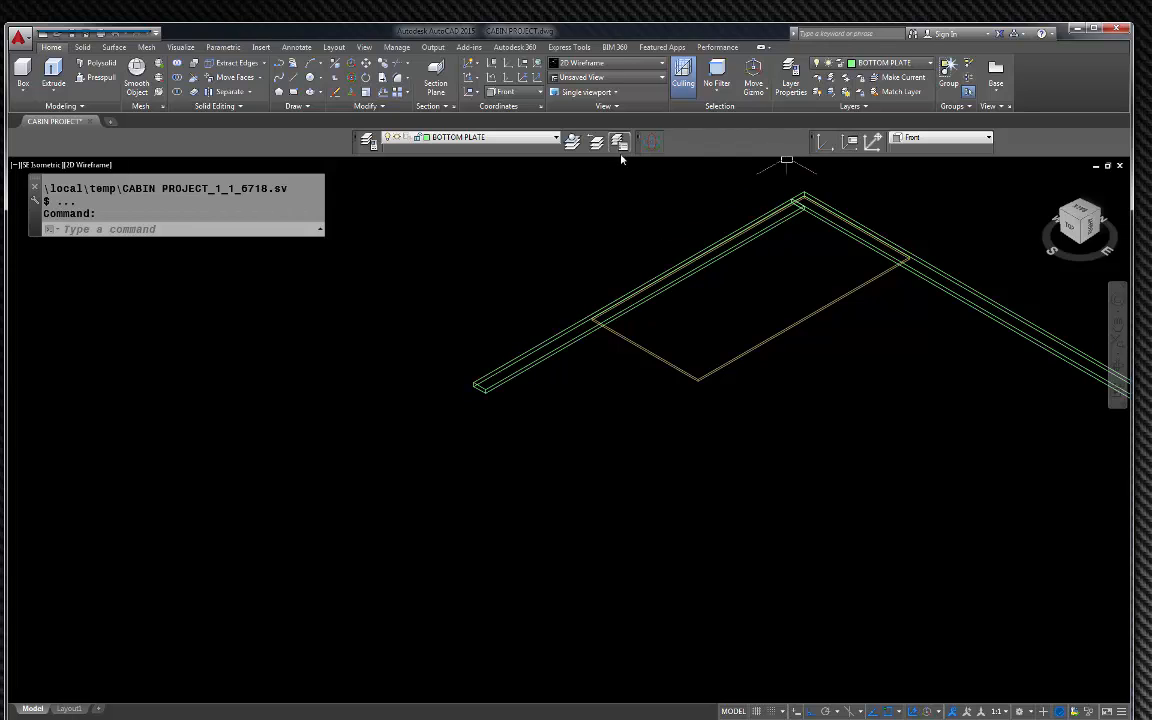
- Lengthen the side plate by 12 inches at its free end and leave it deselected
left_click(519, 376)
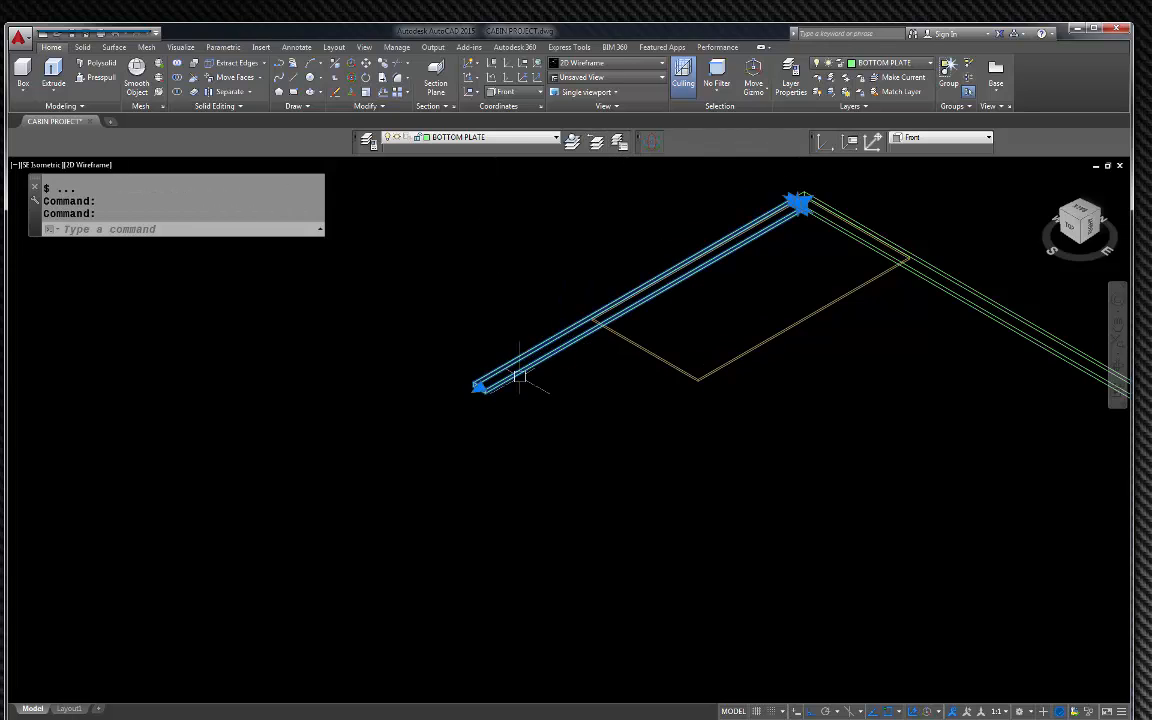
scroll(826, 190, "up", 4)
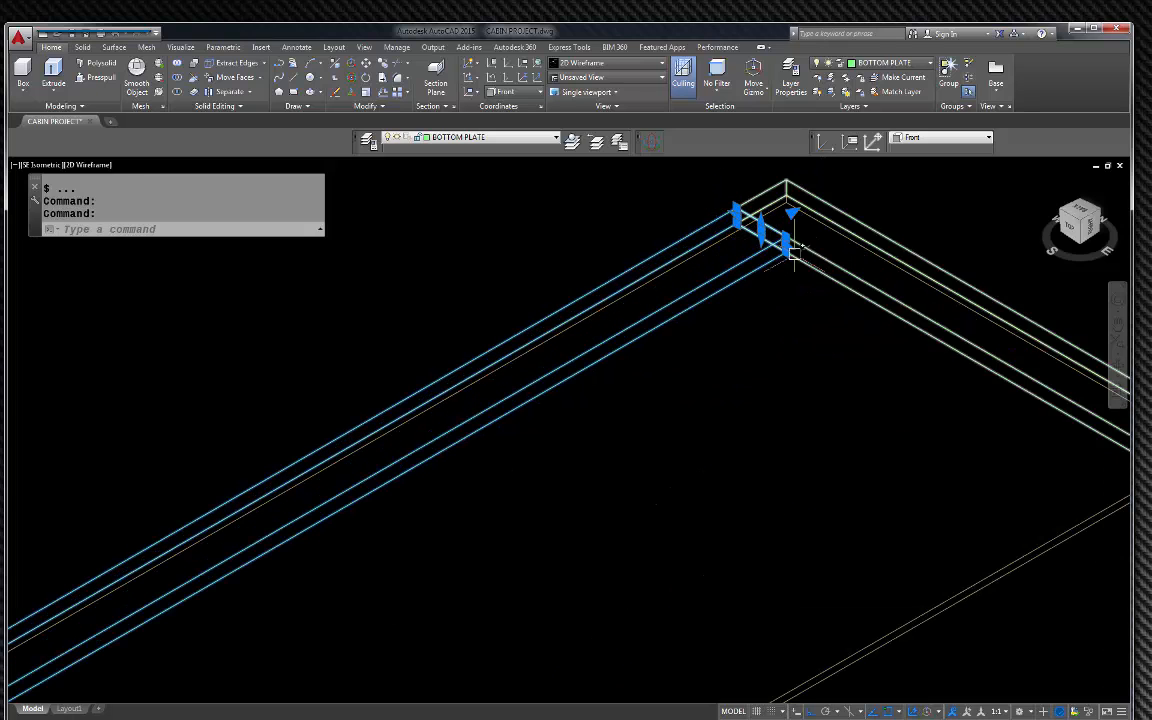
scroll(769, 210, "down", 5)
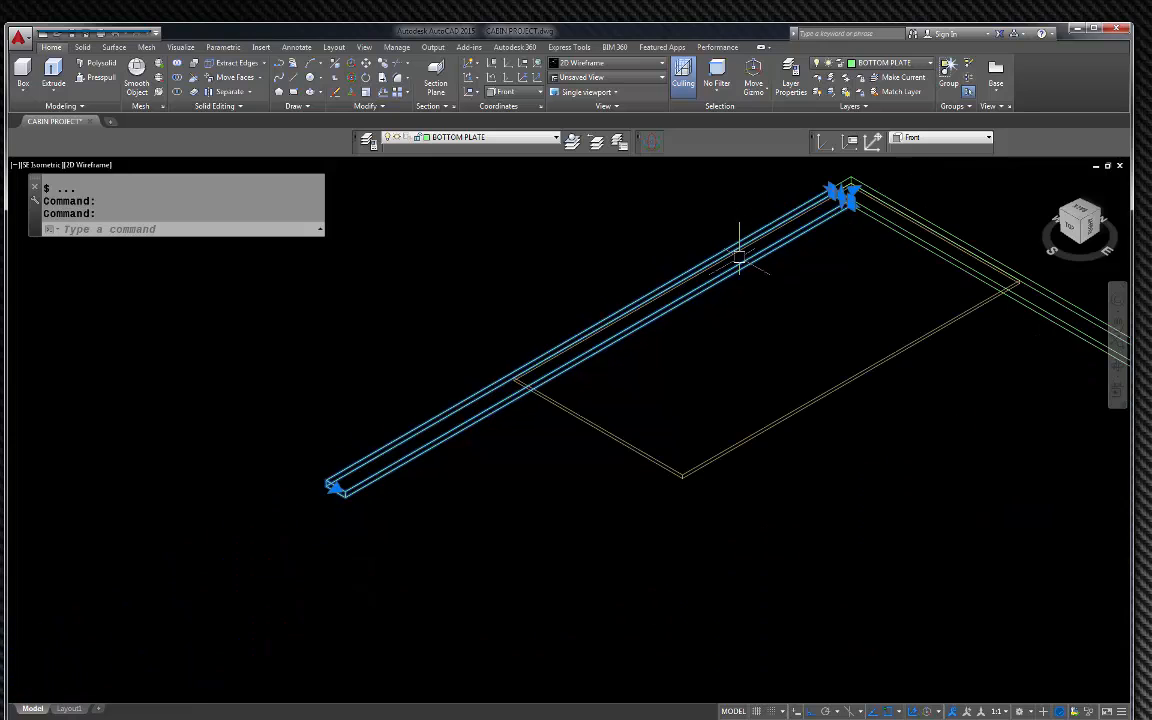
scroll(347, 470, "up", 2)
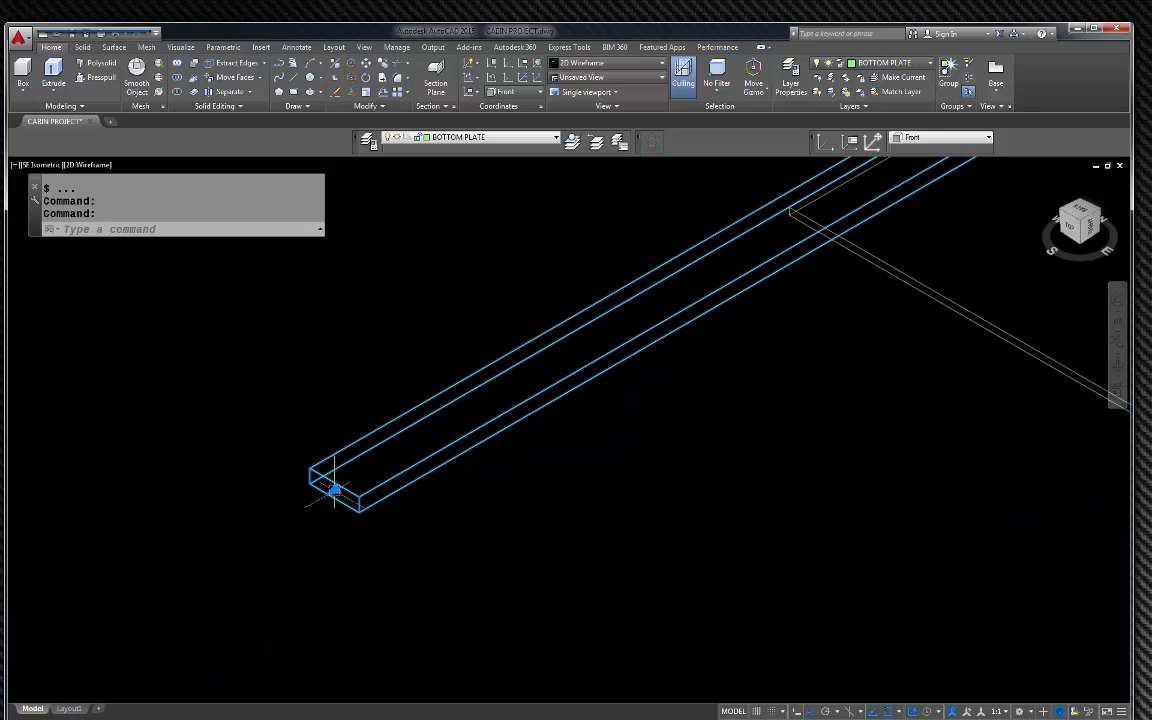
left_click(334, 490)
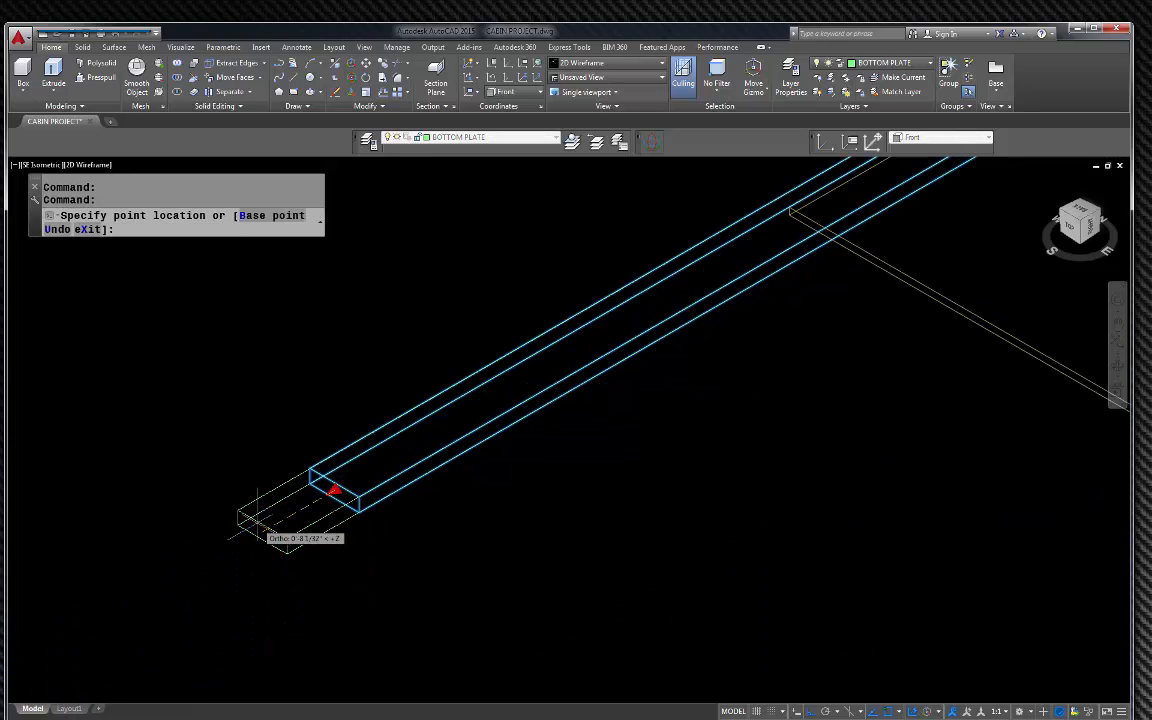
type("12")
key("Return")
key("Escape")
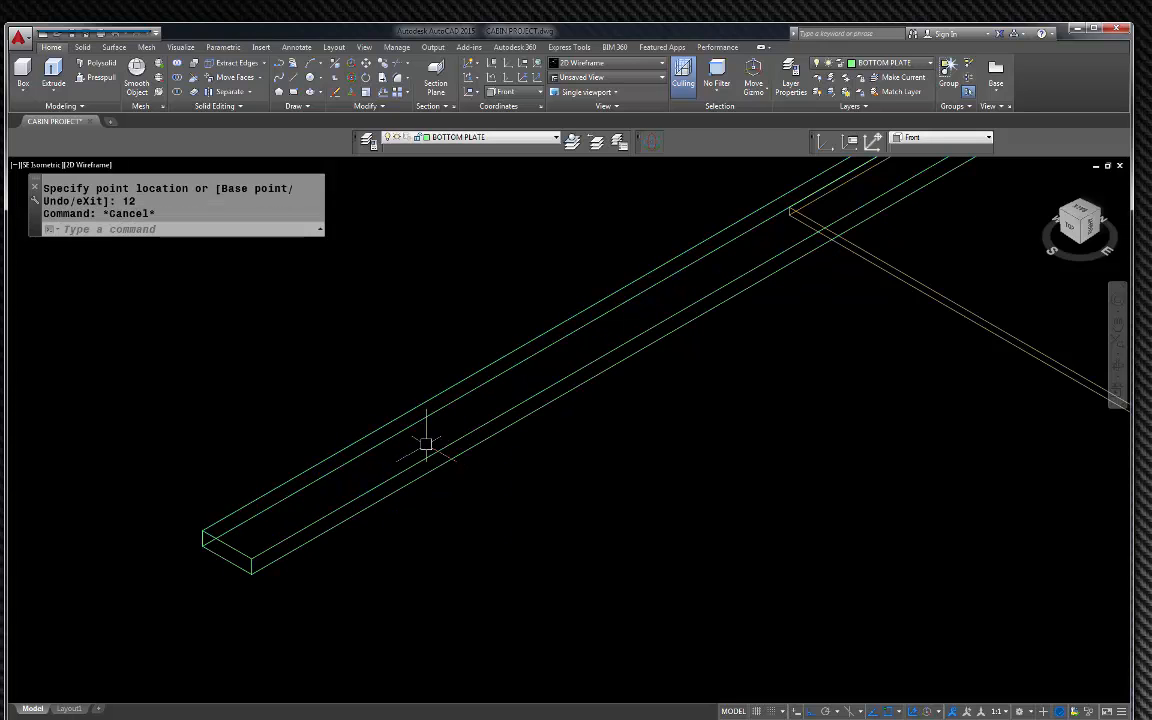
- Copy the original bottom plate from its outer top end corner to the top corner of the side plate's free end
scroll(424, 443, "down", 5)
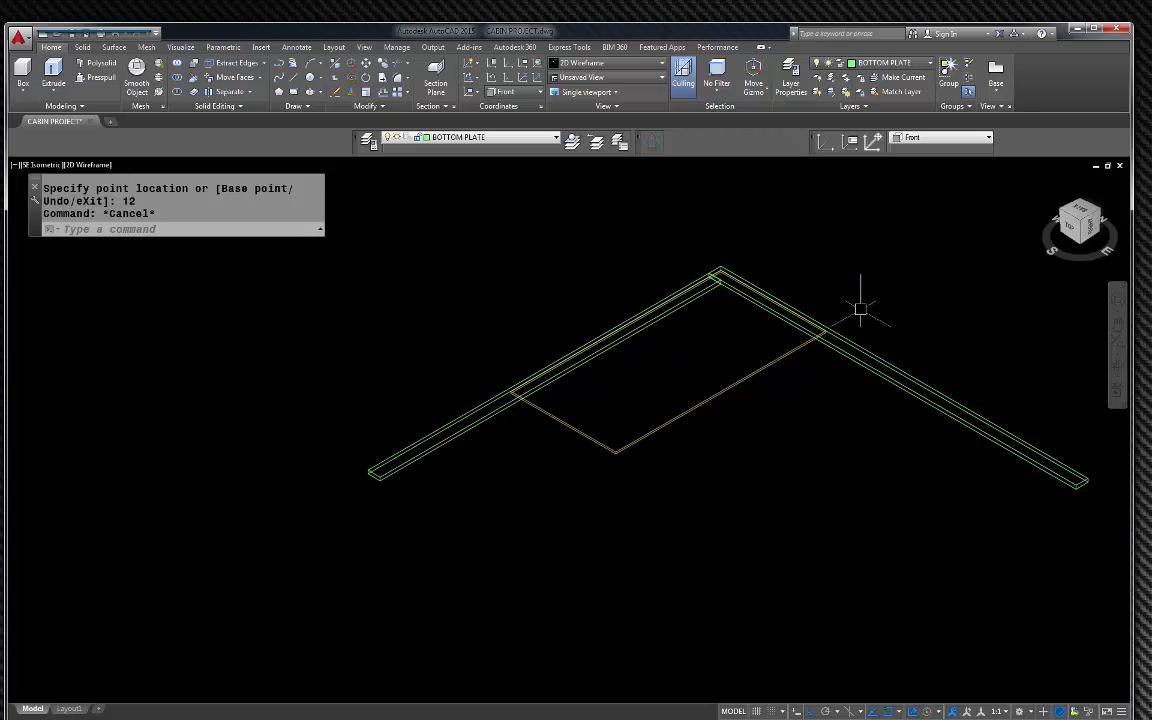
left_click(853, 341)
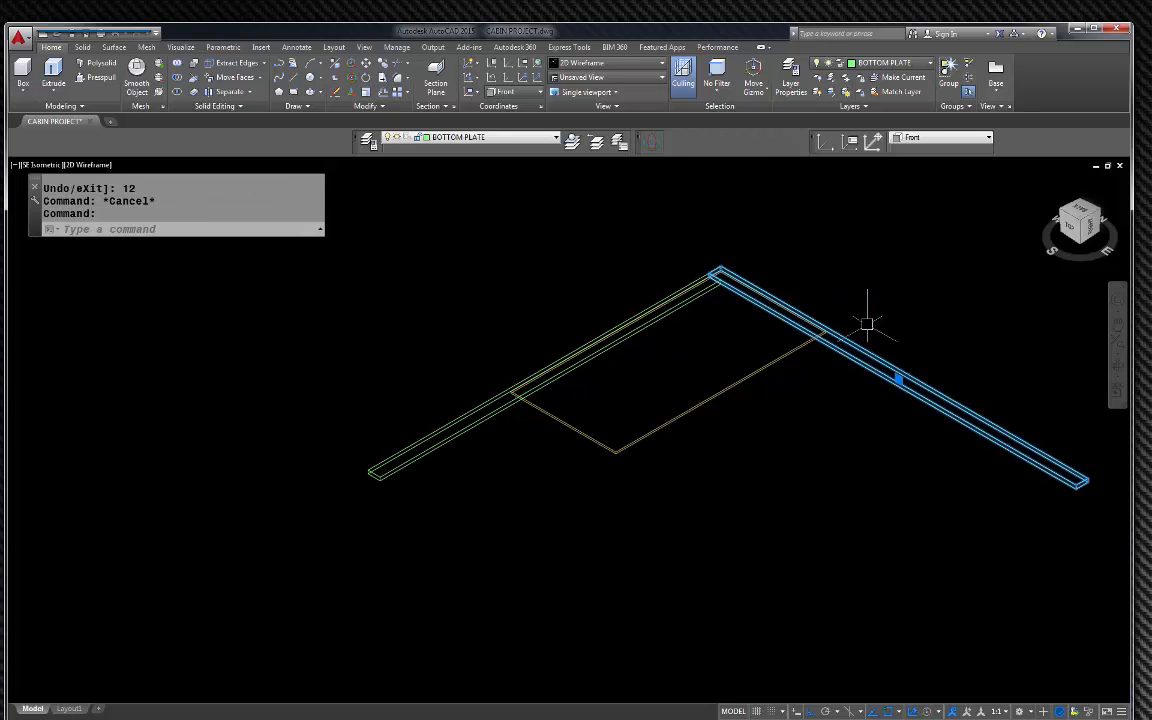
type("c")
key("Return")
scroll(710, 244, "up", 4)
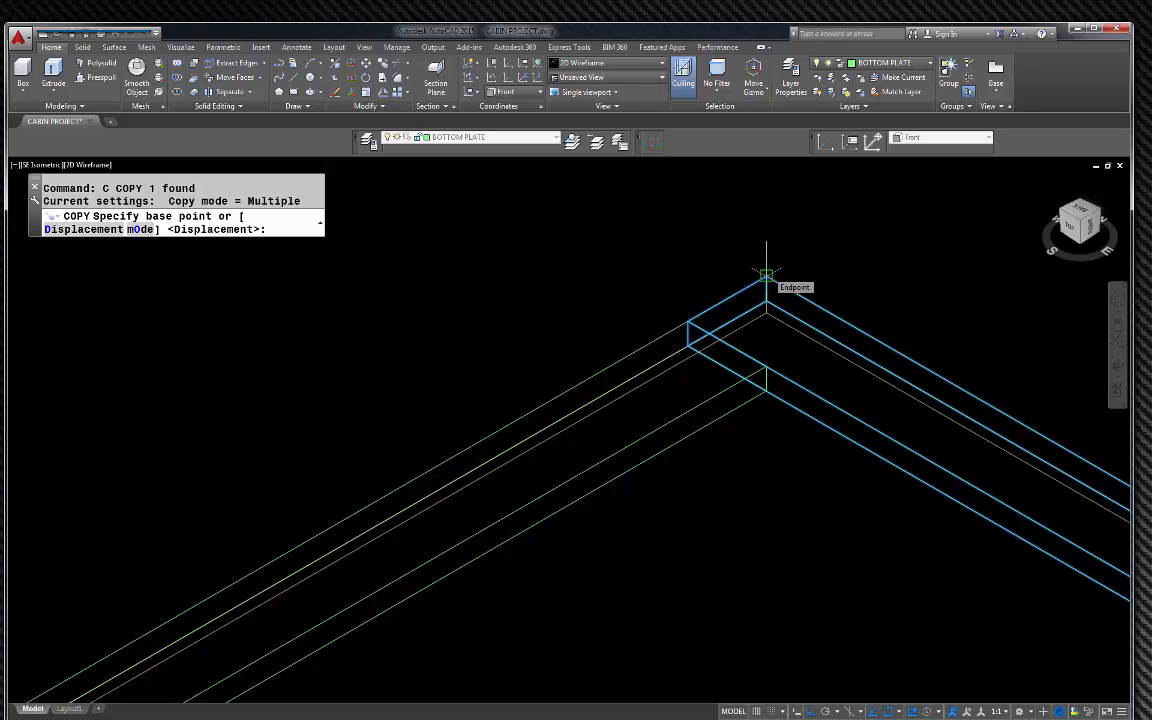
left_click(766, 274)
scroll(797, 303, "down", 5)
scroll(643, 334, "up", 6)
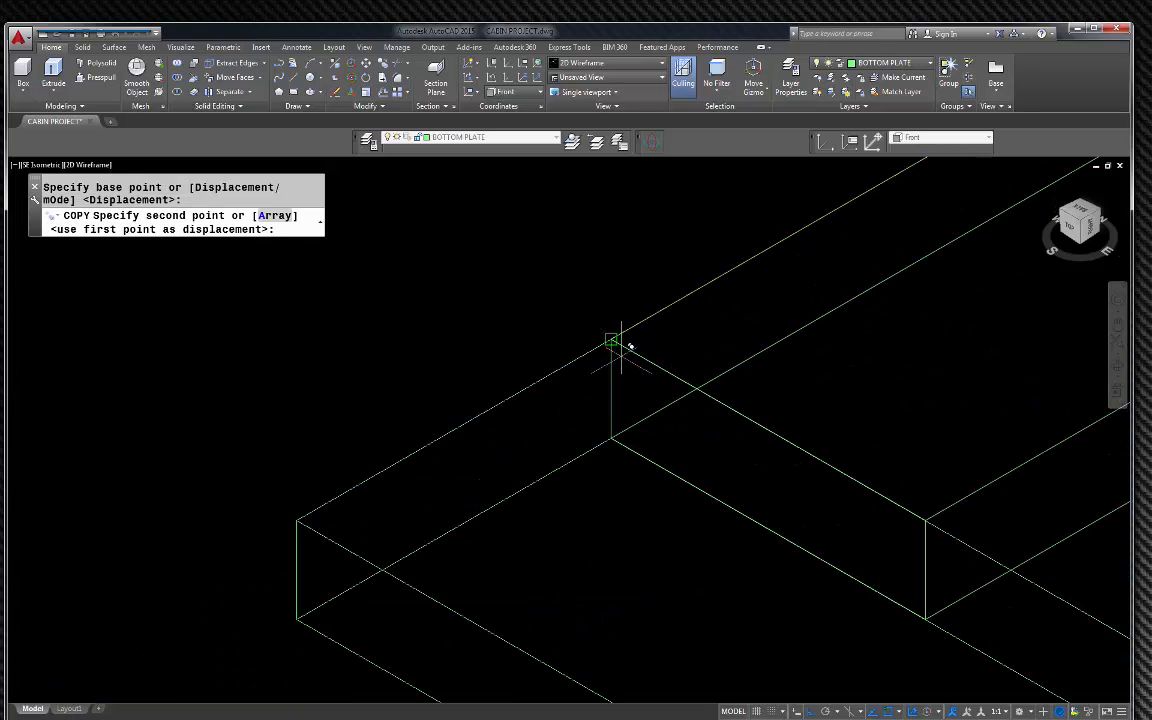
left_click(610, 336)
key("Escape")
- Copy the side plate from its inner top end corner to the end corner of the bottom plate on the frame's open side
scroll(412, 398, "down", 2)
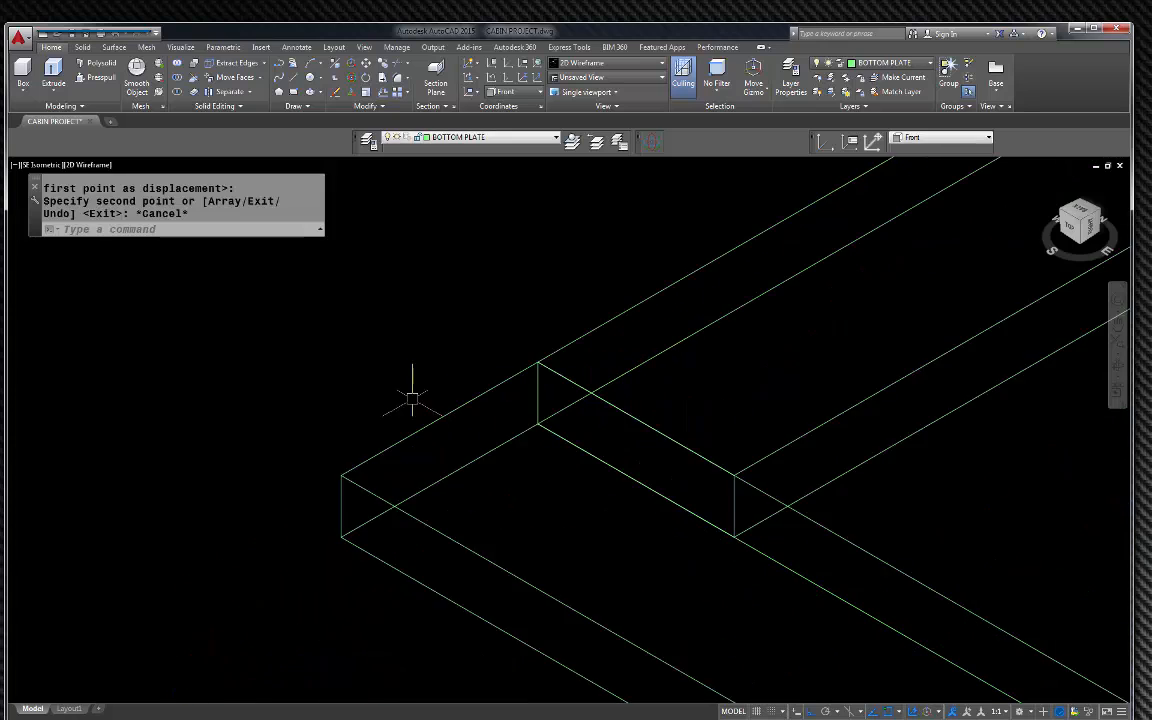
scroll(412, 398, "down", 3)
left_click(618, 375)
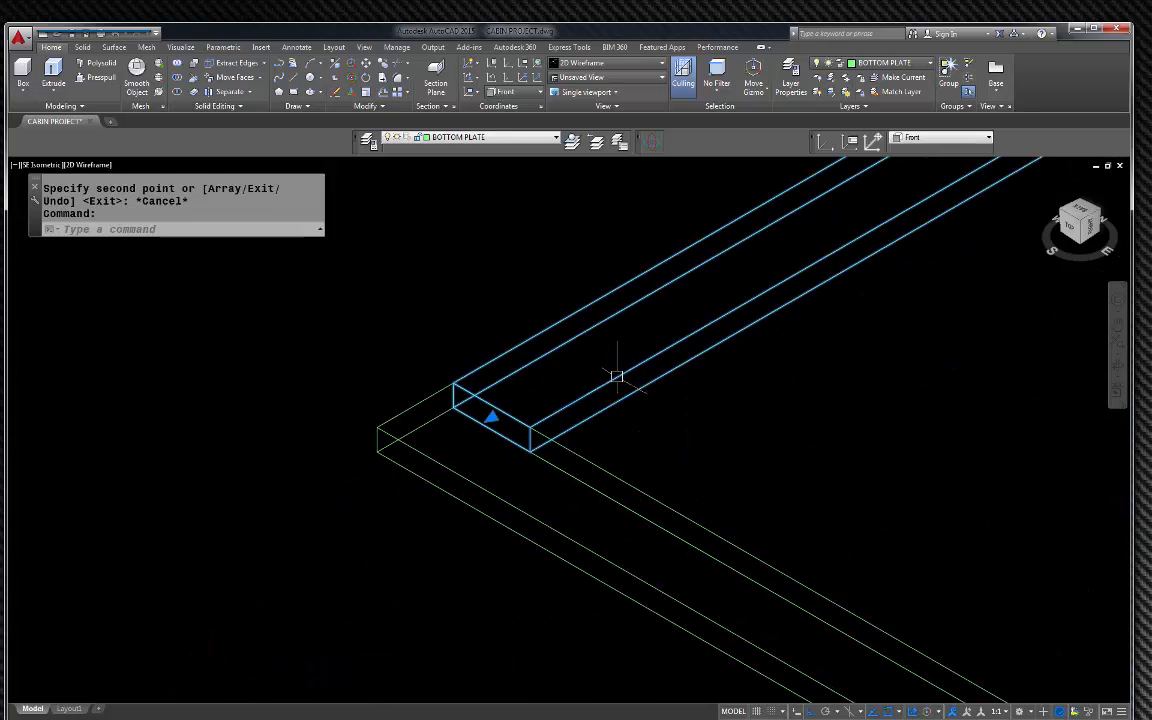
key("Return")
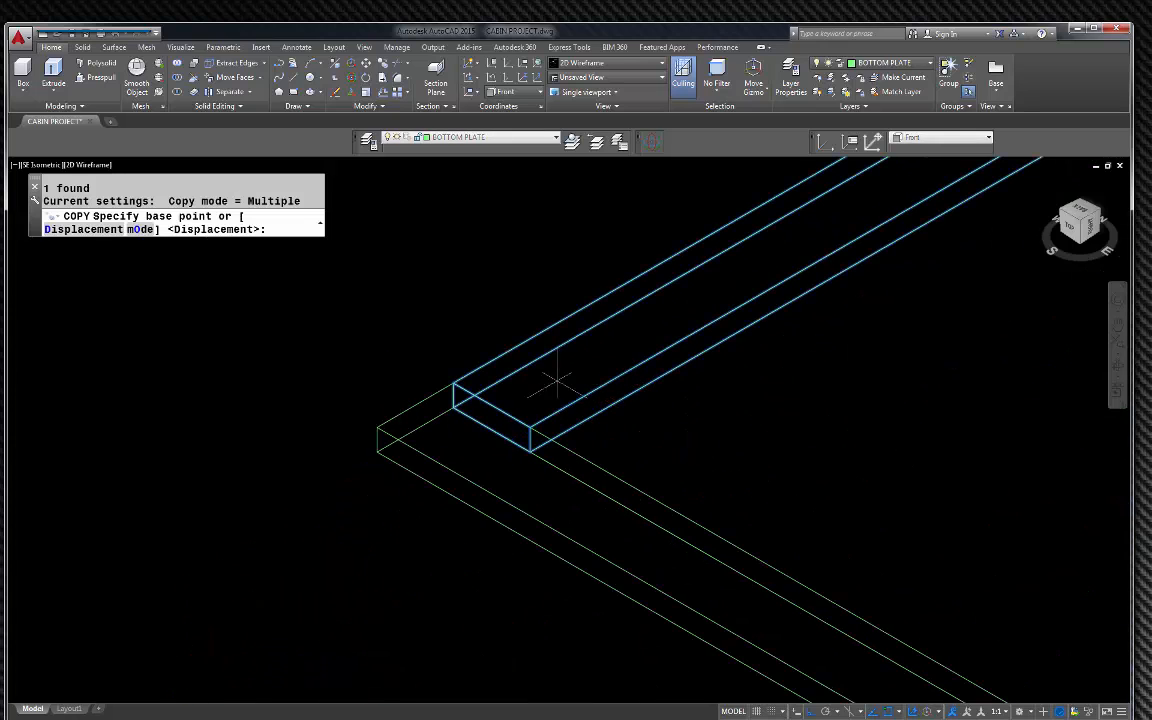
left_click(530, 428)
scroll(515, 405, "down", 3)
scroll(835, 598, "up", 4)
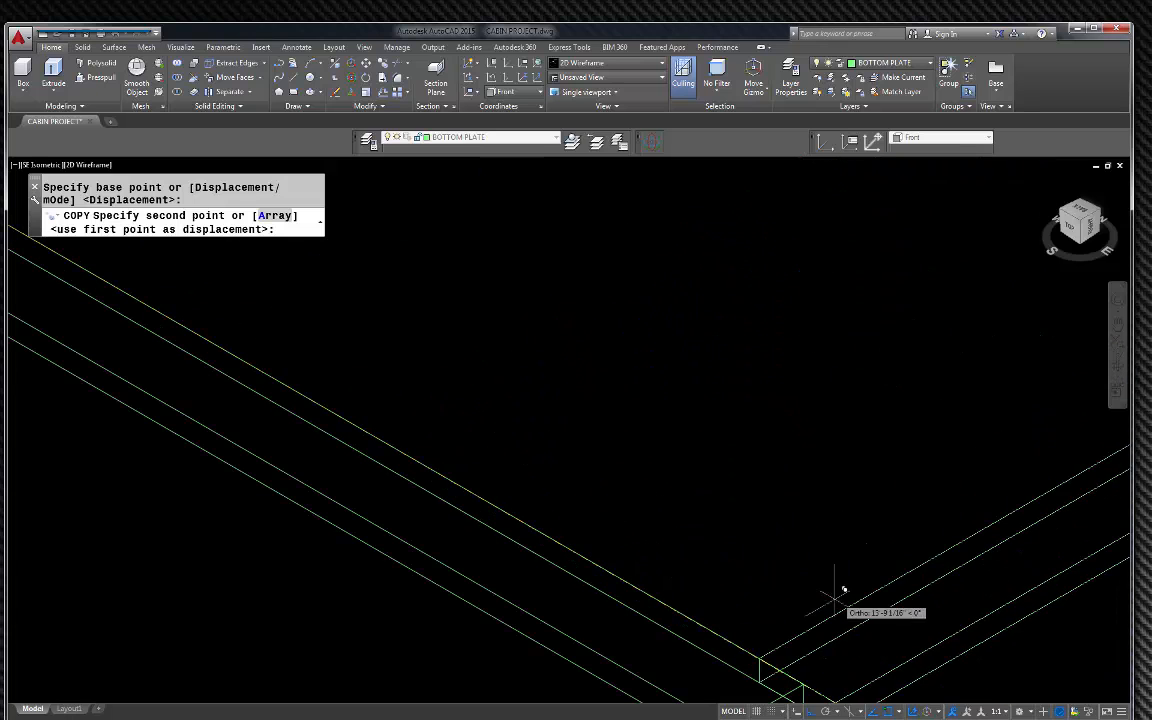
left_click(804, 684)
key("Escape")
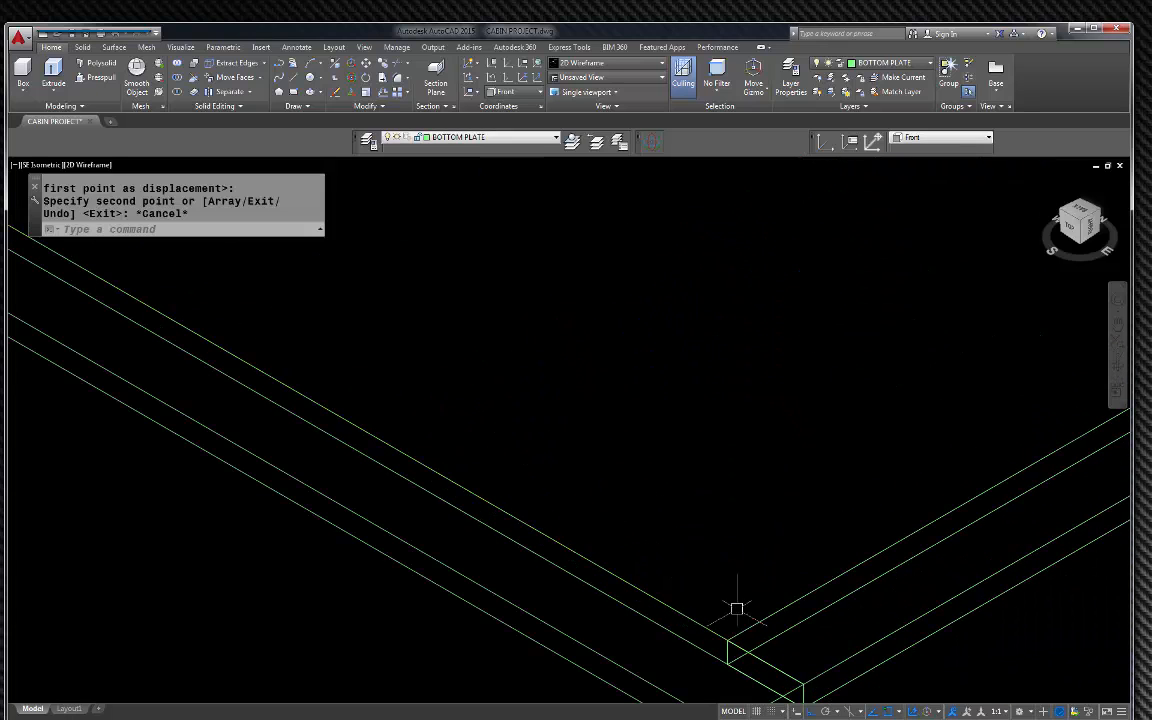
- Explode the plywood sheet into separate faces, viewing the frame from underneath
scroll(576, 571, "down", 5)
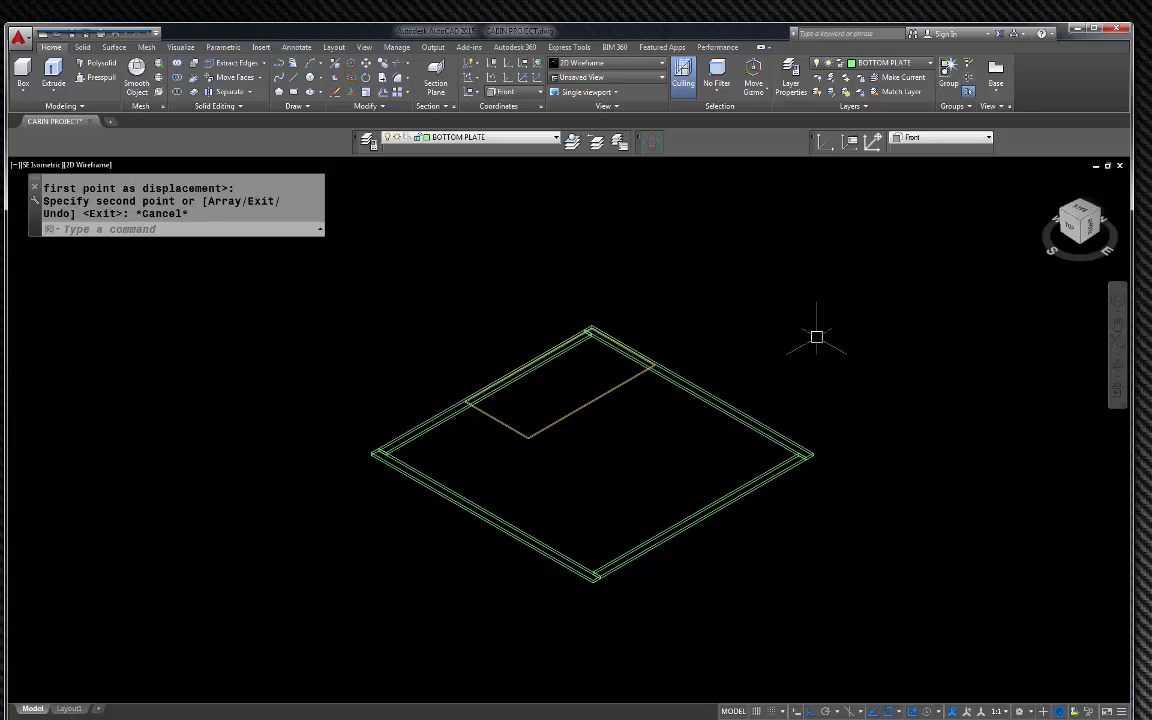
left_click_drag(1104, 238, 892, 260)
scroll(463, 437, "up", 2)
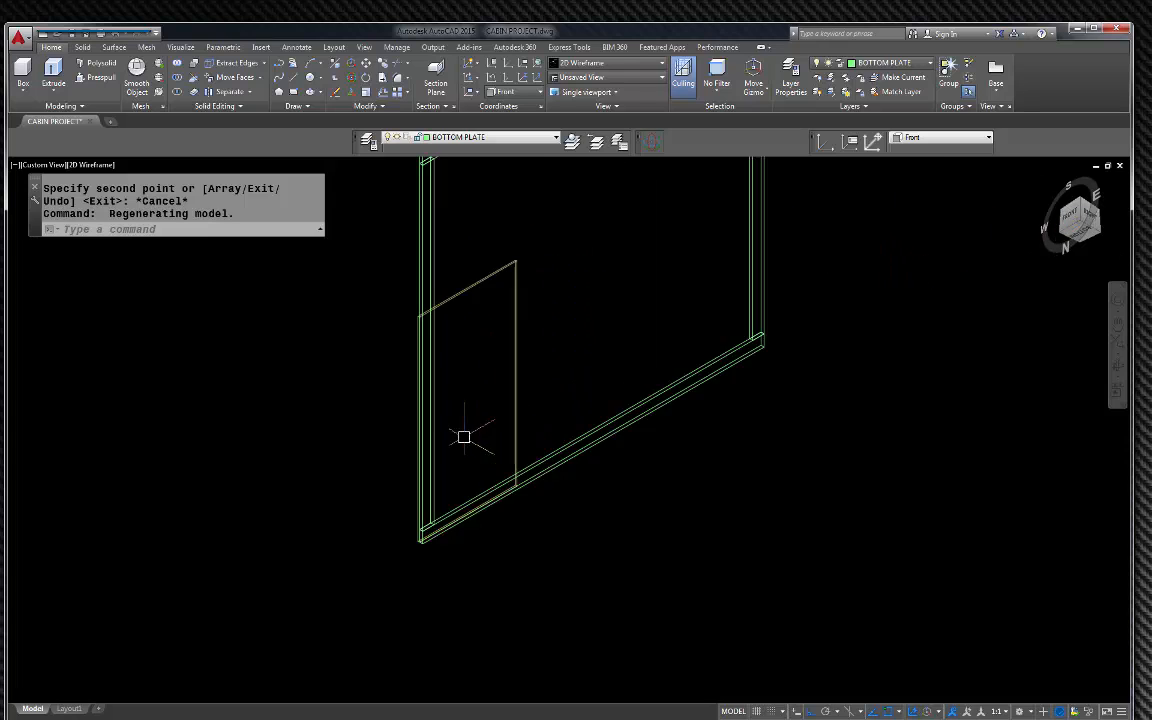
scroll(571, 463, "up", 2)
scroll(540, 458, "up", 2)
scroll(544, 456, "up", 1)
left_click(544, 456)
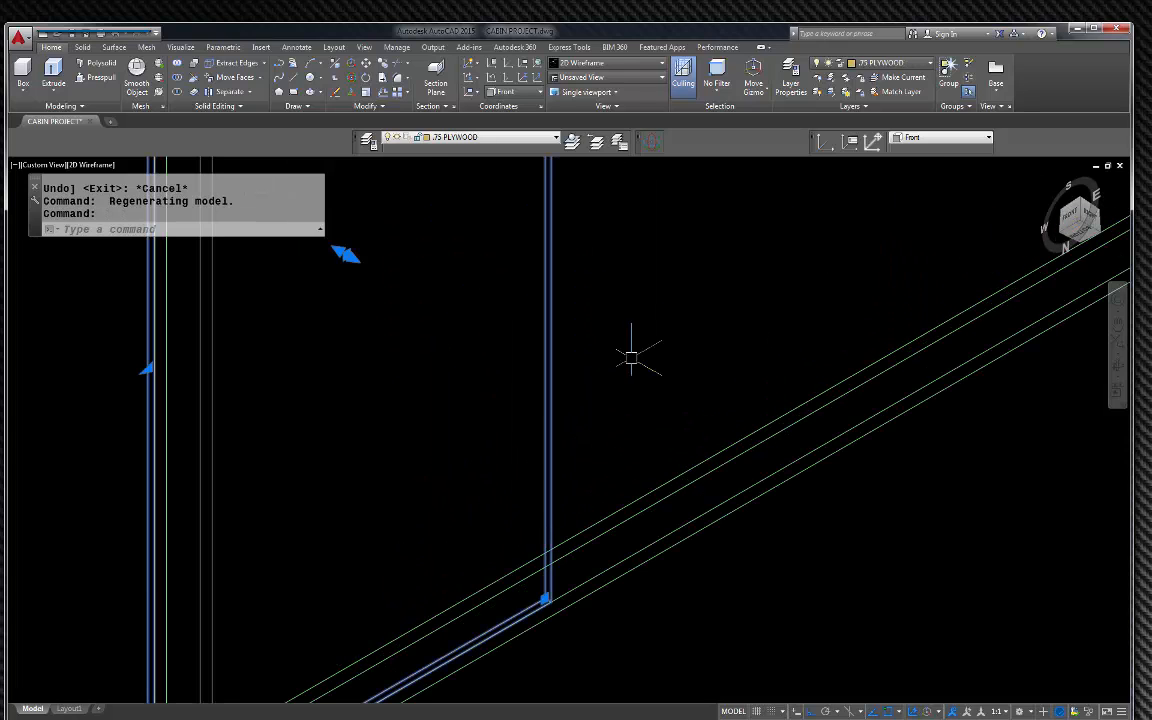
scroll(620, 314, "down", 2)
type("x")
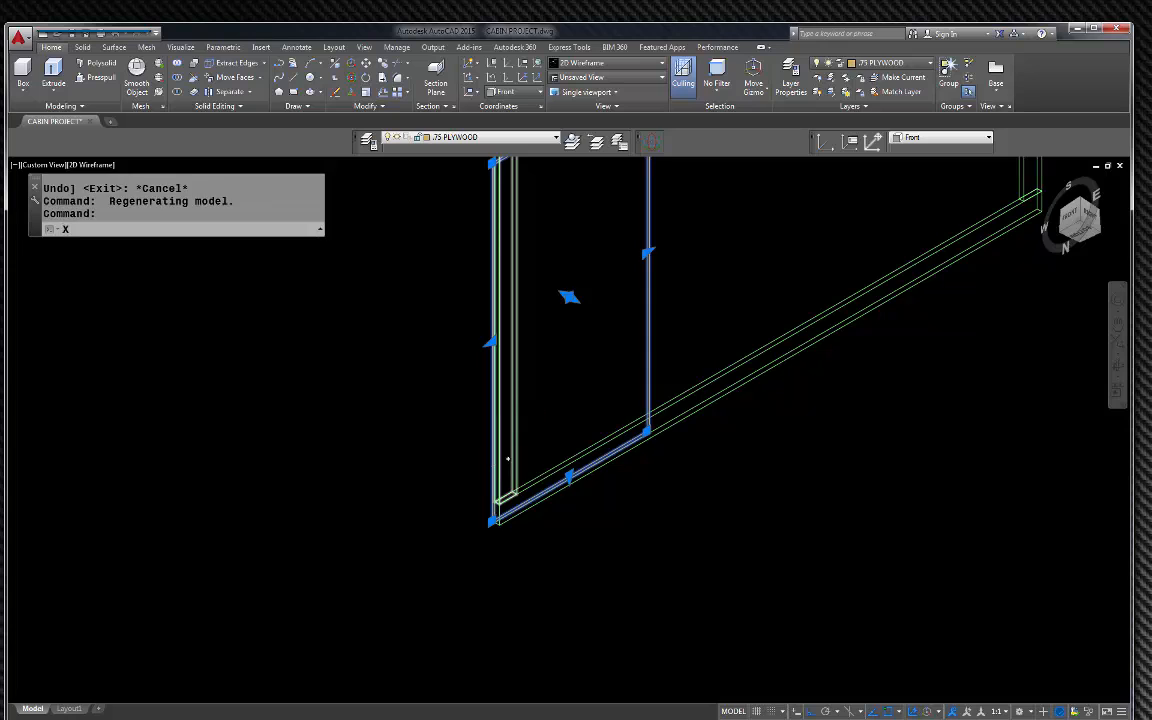
key("Return")
scroll(490, 510, "up", 2)
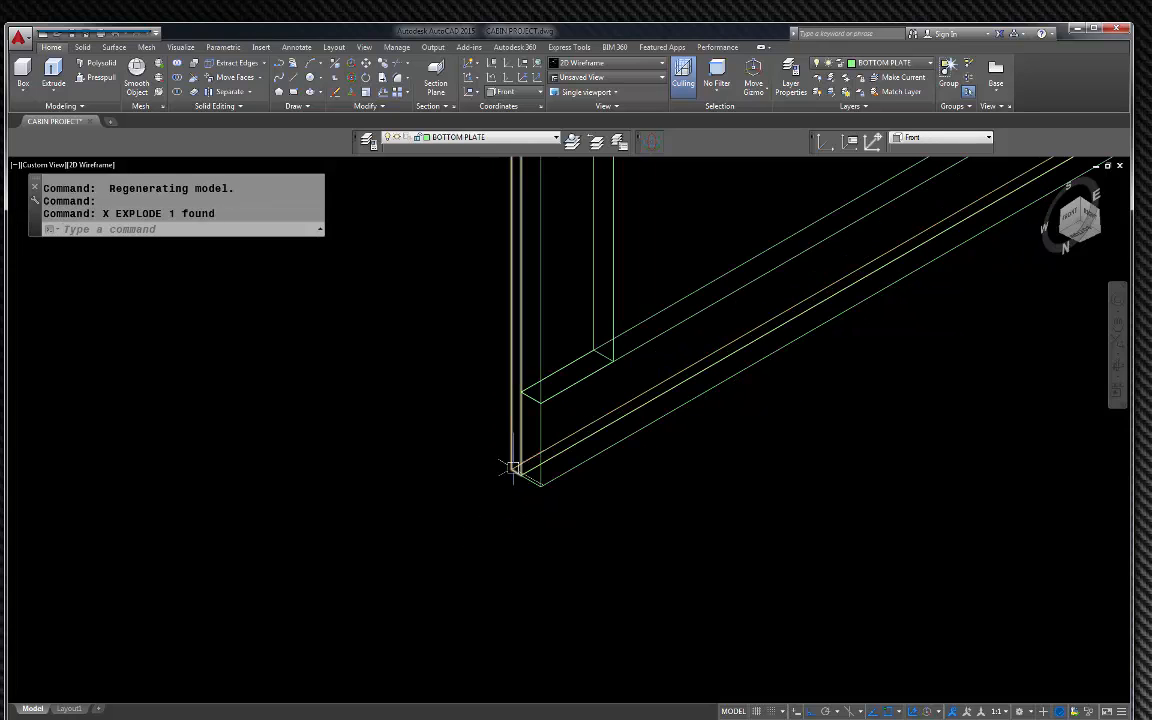
key("Escape")
- Make two end-to-end copies of the plywood's short edge face along the bottom plate, using its outer corner as base point
left_click(548, 442)
type("c")
key("Return")
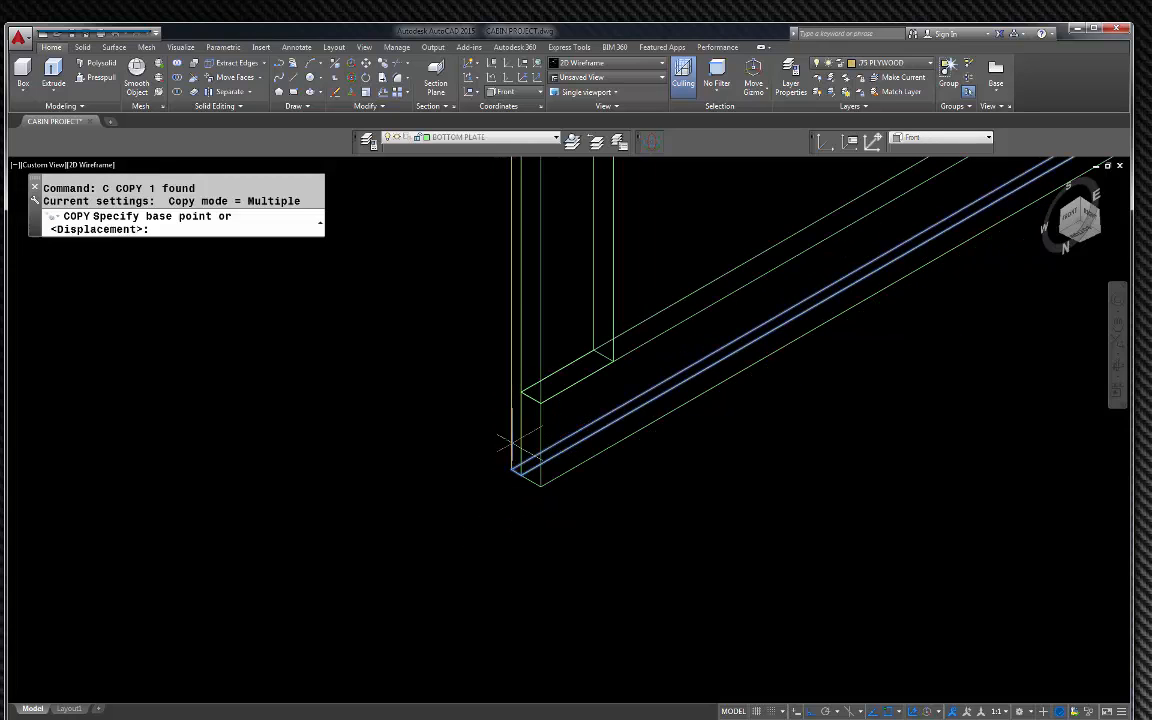
left_click(511, 470)
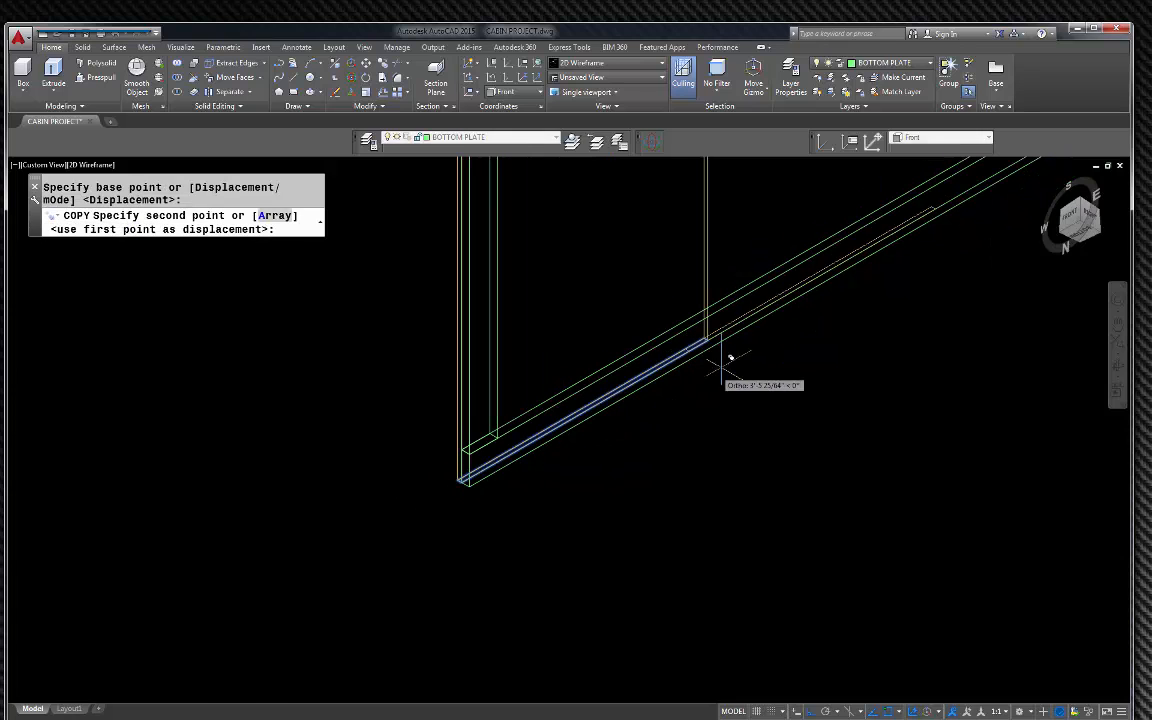
scroll(705, 330, "up", 2)
left_click(617, 404)
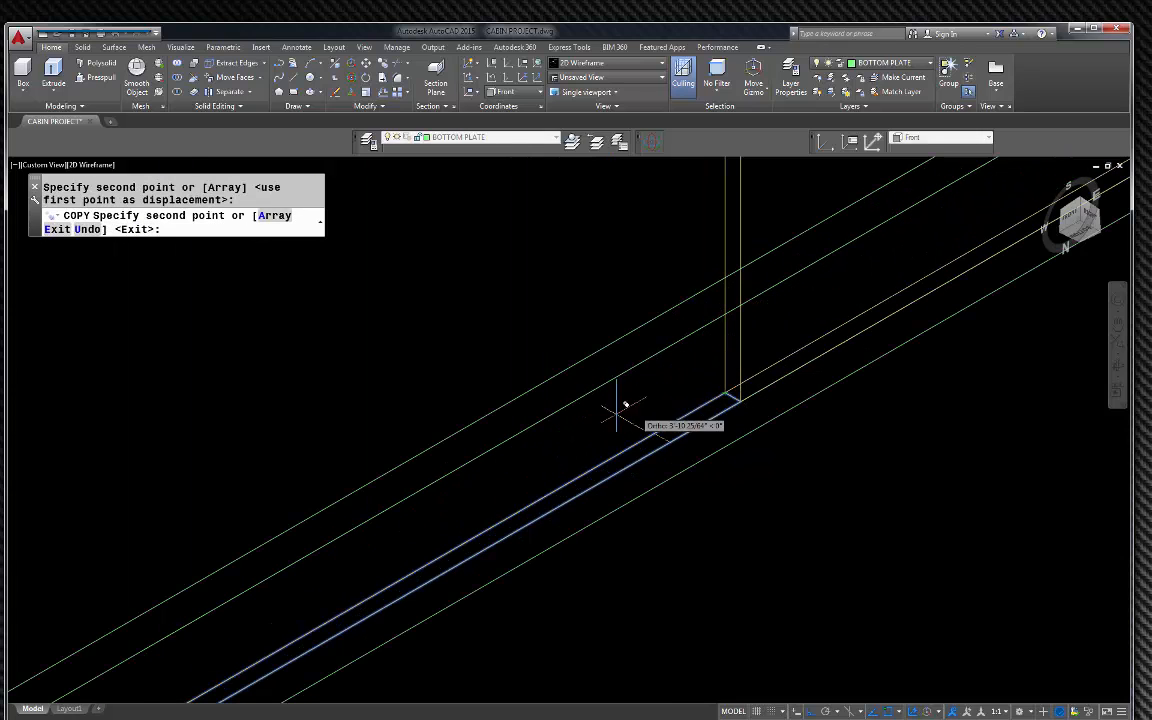
scroll(617, 404, "down", 3)
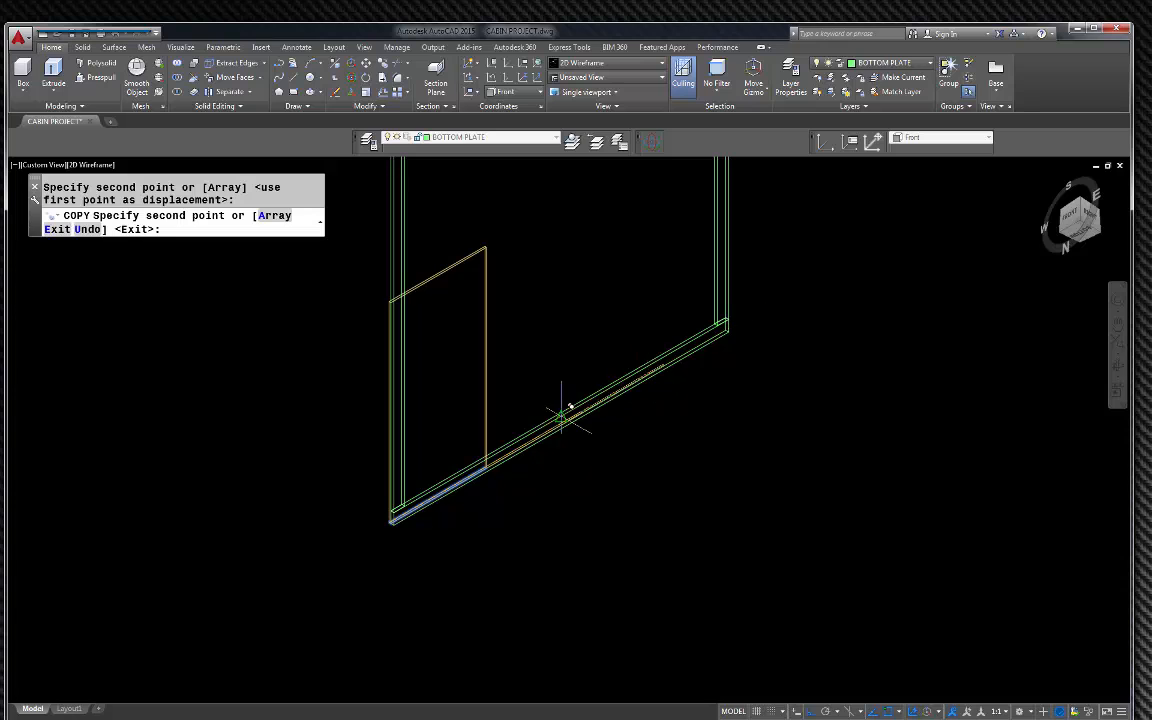
scroll(635, 391, "up", 3)
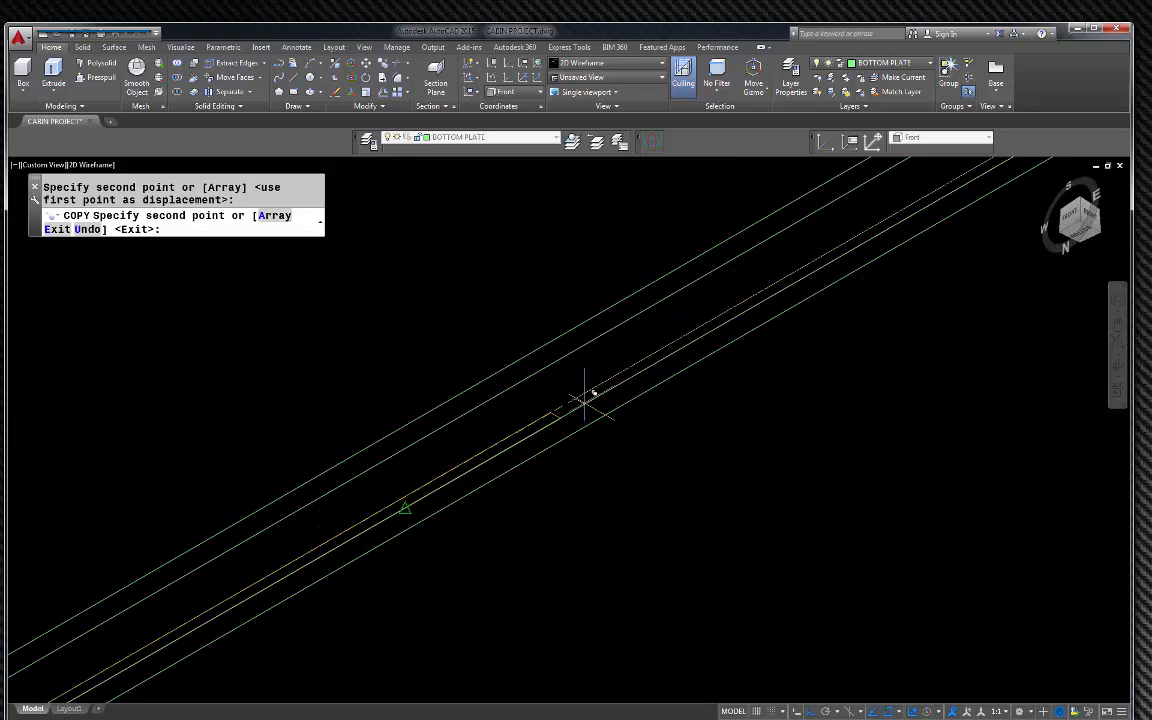
key("Escape")
- Examine the copied edge faces and the exploded plywood's individual faces by selecting them, leaving everything deselected
scroll(675, 420, "down", 5)
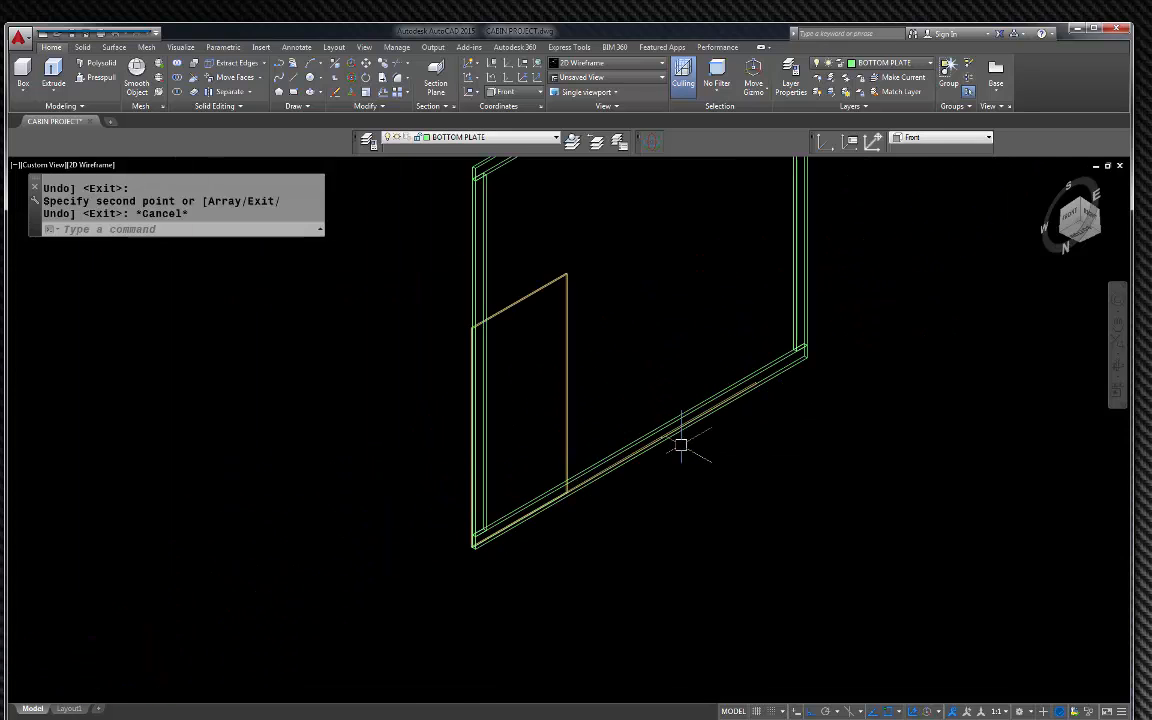
scroll(560, 488, "up", 2)
scroll(560, 488, "up", 2)
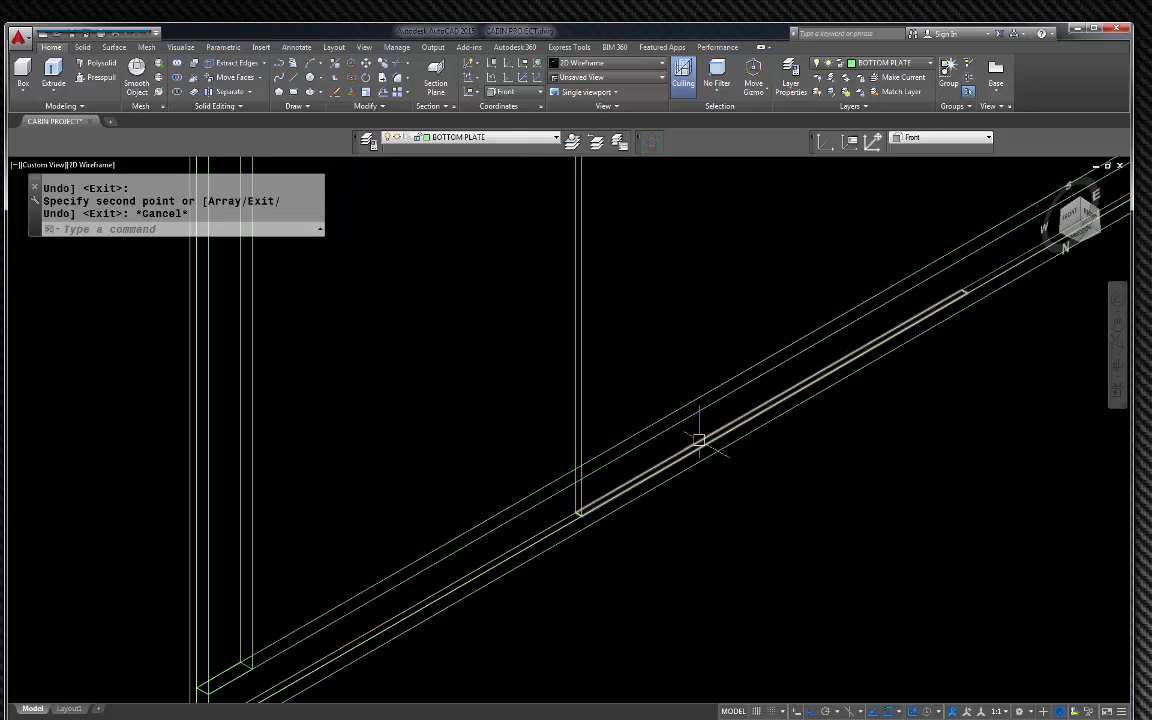
left_click(694, 443)
left_click(984, 273)
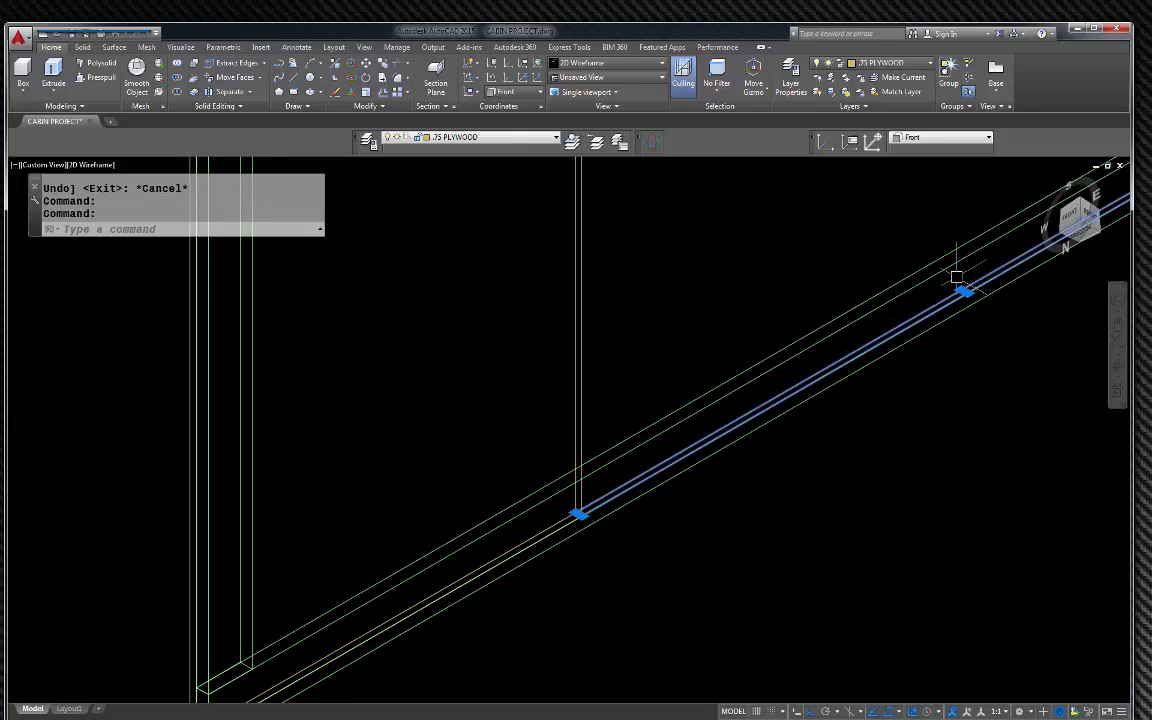
key("Escape")
left_click(579, 343)
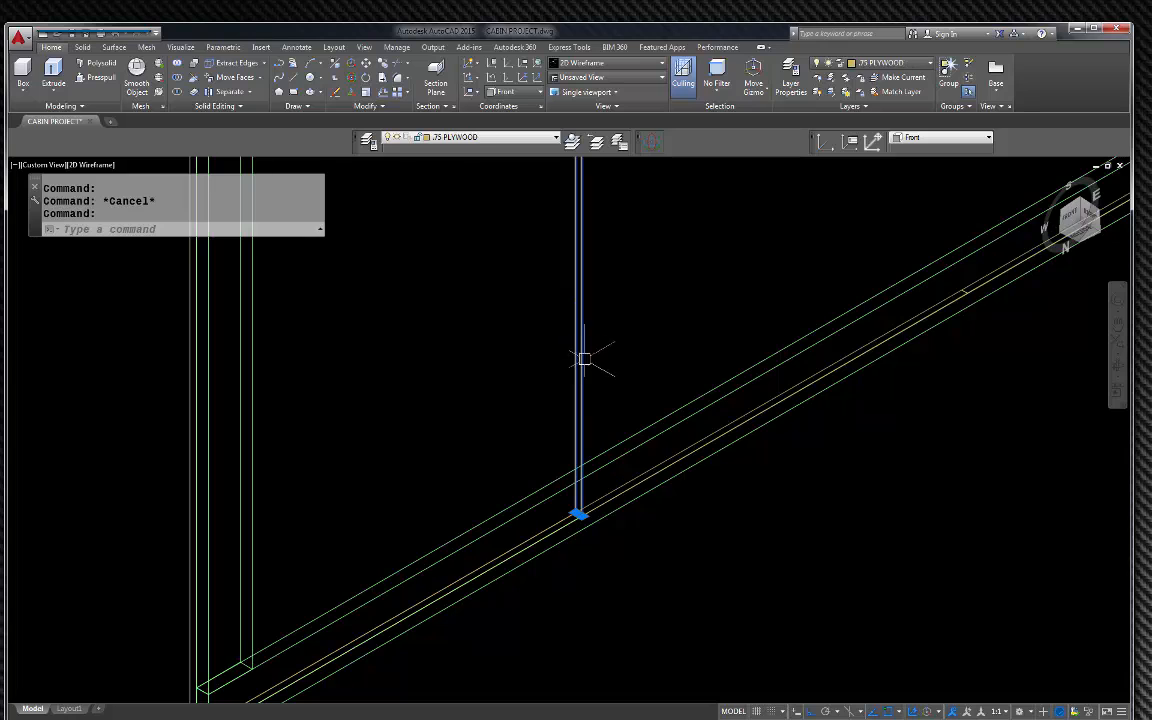
scroll(586, 357, "down", 3)
scroll(563, 299, "up", 4)
left_click(455, 218)
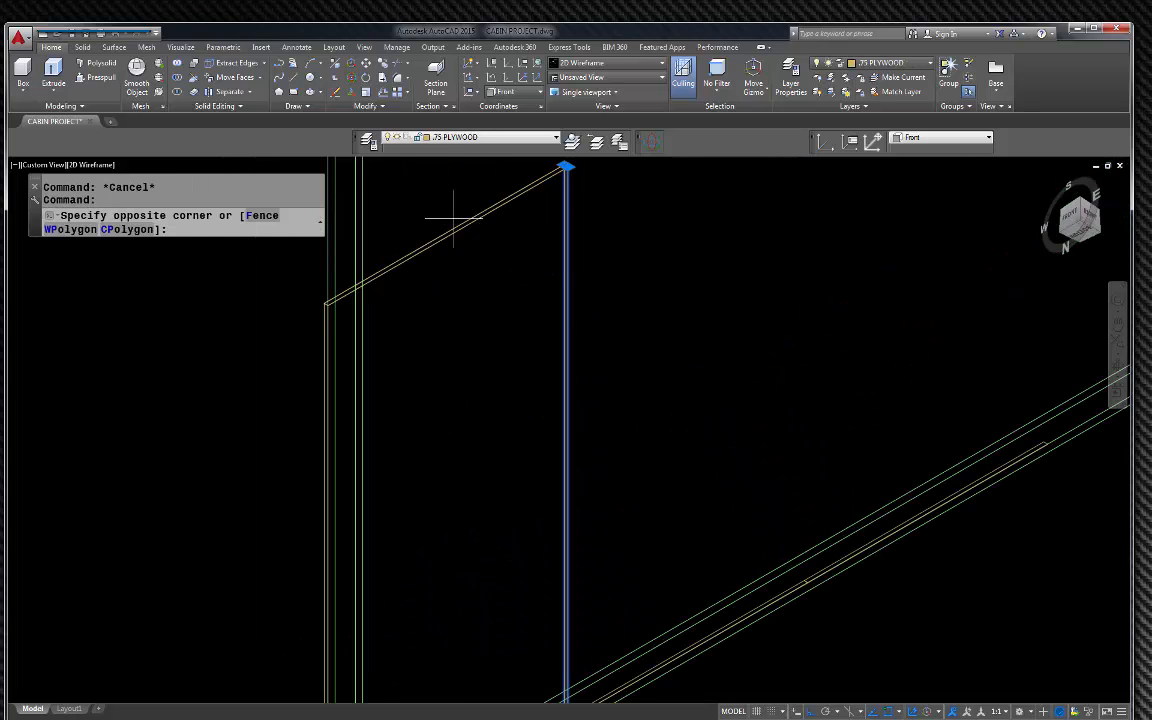
left_click(452, 259)
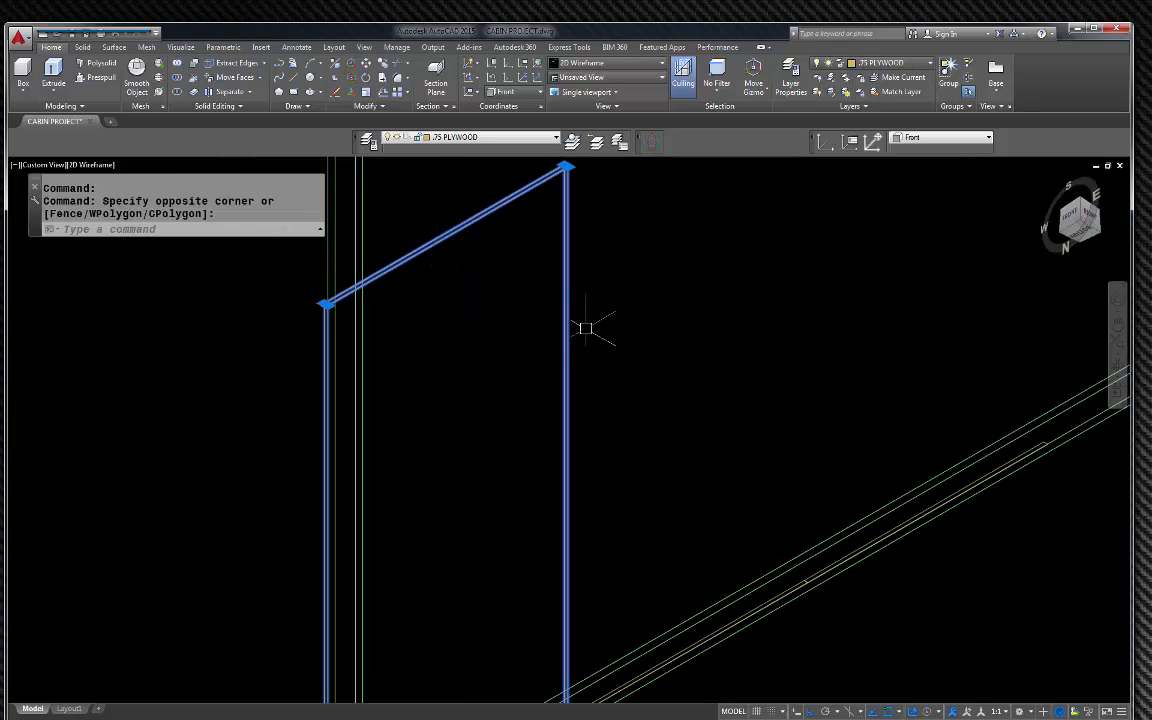
scroll(586, 330, "up", 2)
scroll(485, 323, "down", 4)
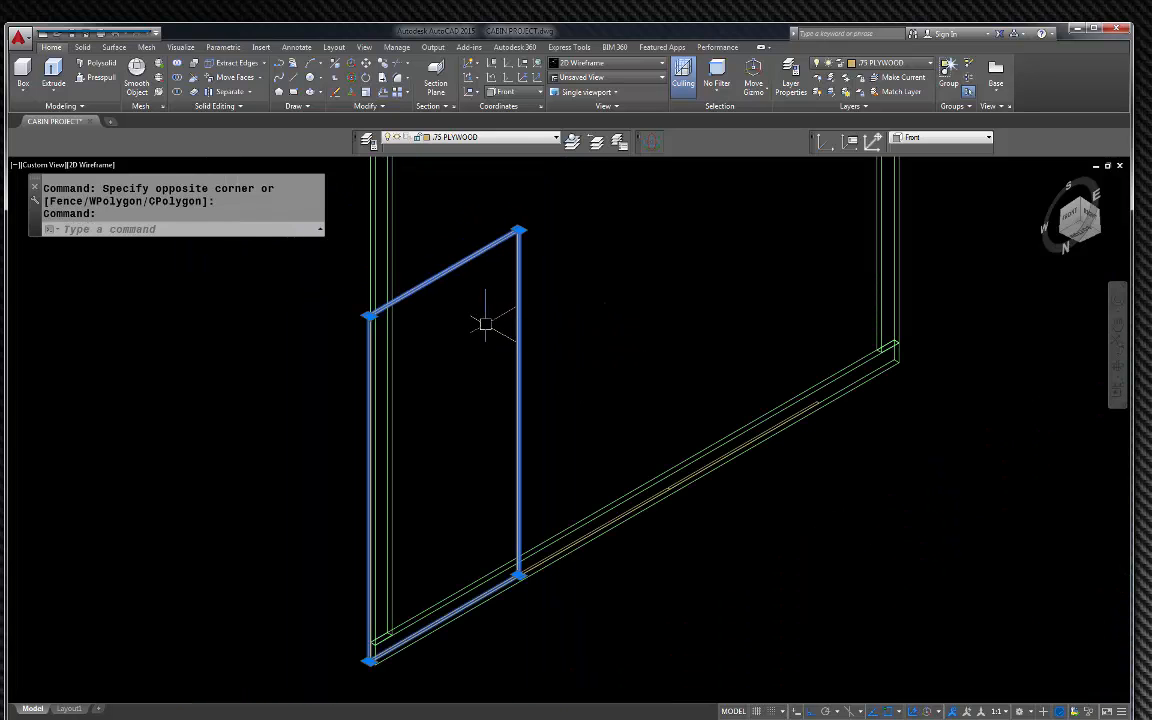
key("Escape")
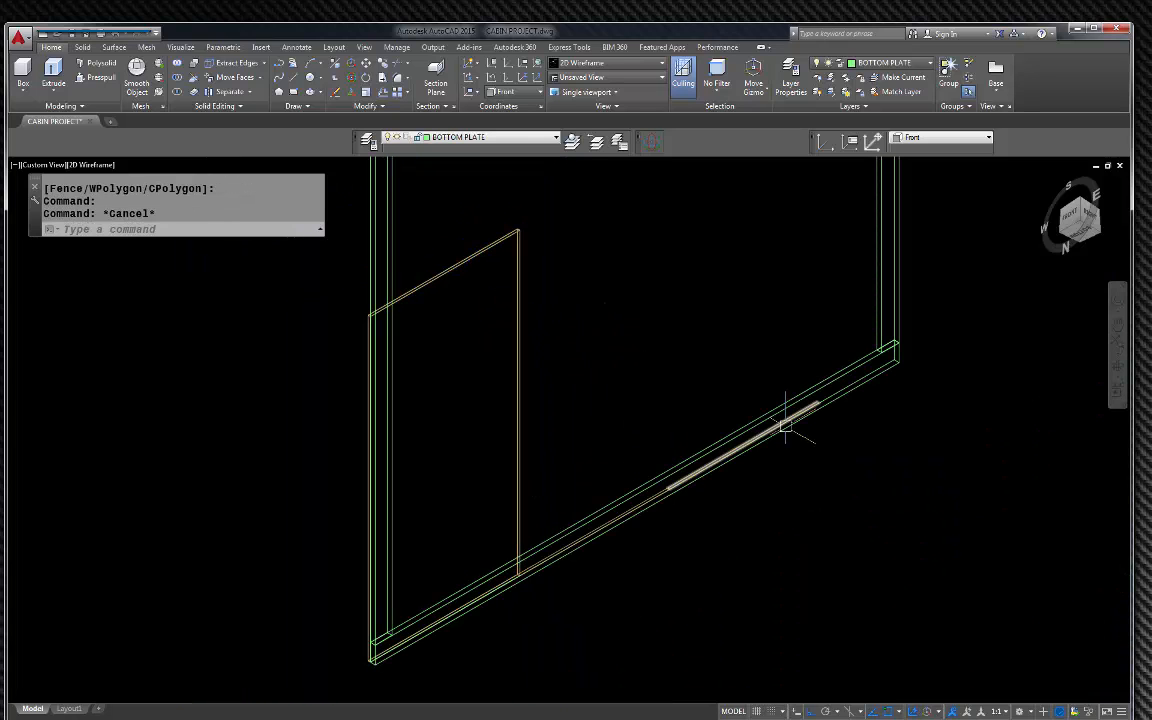
- Erase both copied edge faces lying along the bottom plate beyond the plywood
left_click(818, 400)
key("Delete")
scroll(643, 488, "up", 3)
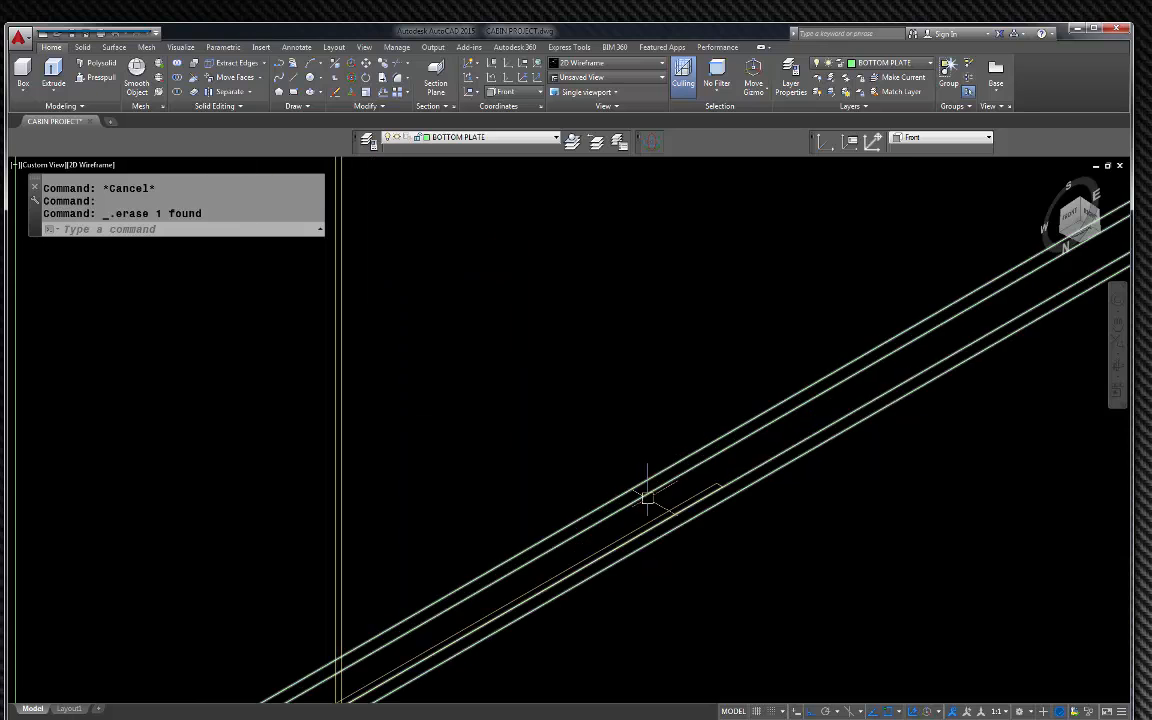
left_click(703, 486)
key("Delete")
- Erase the outer large face of the exploded plywood
scroll(784, 386, "down", 3)
scroll(591, 540, "up", 4)
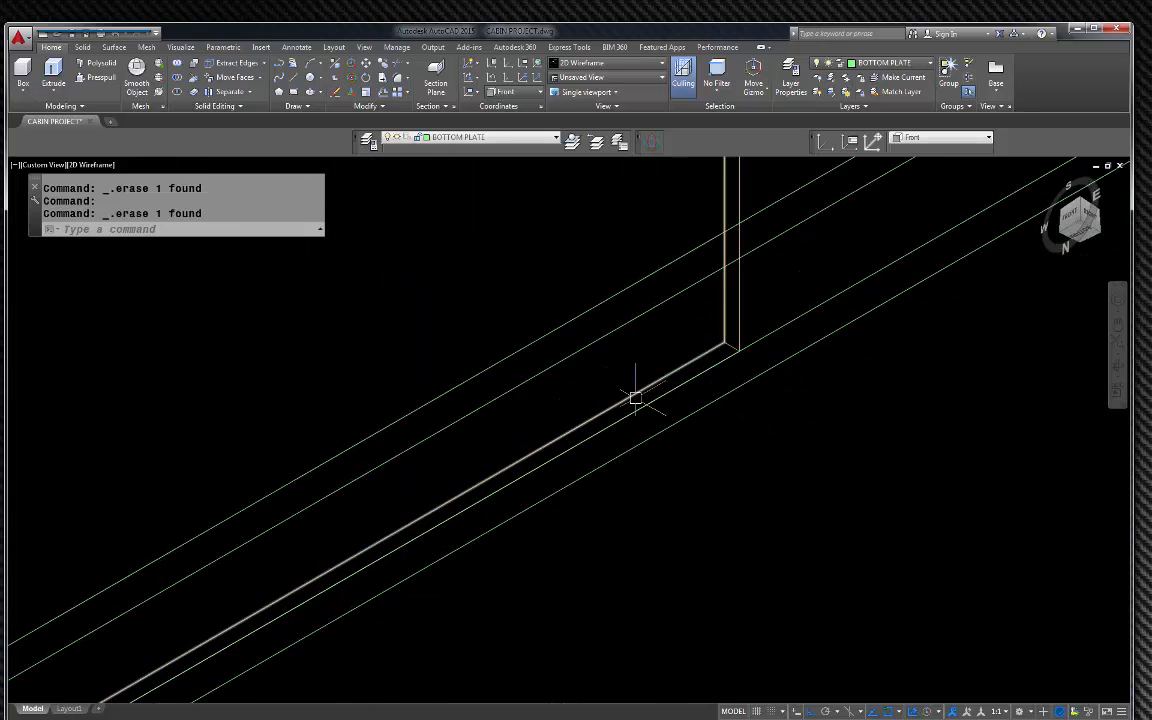
left_click(734, 316)
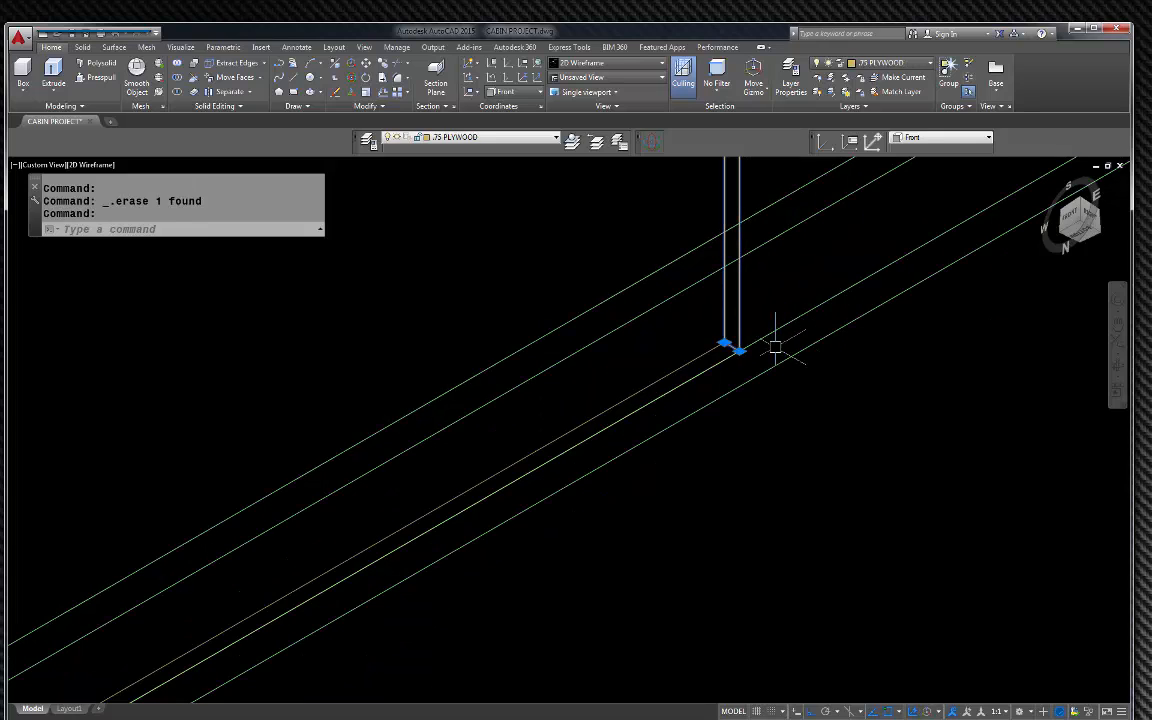
scroll(630, 460, "down", 5)
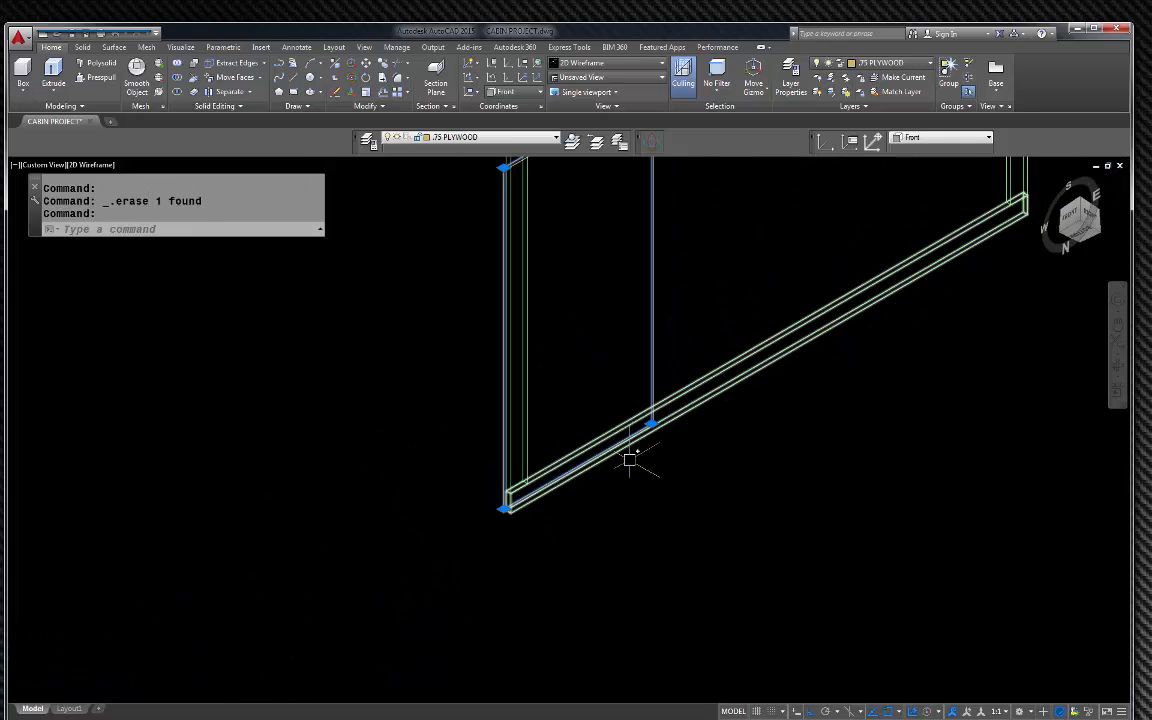
key("Delete")
- Erase the plywood's short edge face at its end away from the frame corner, viewing from below at another corner
scroll(506, 476, "up", 3)
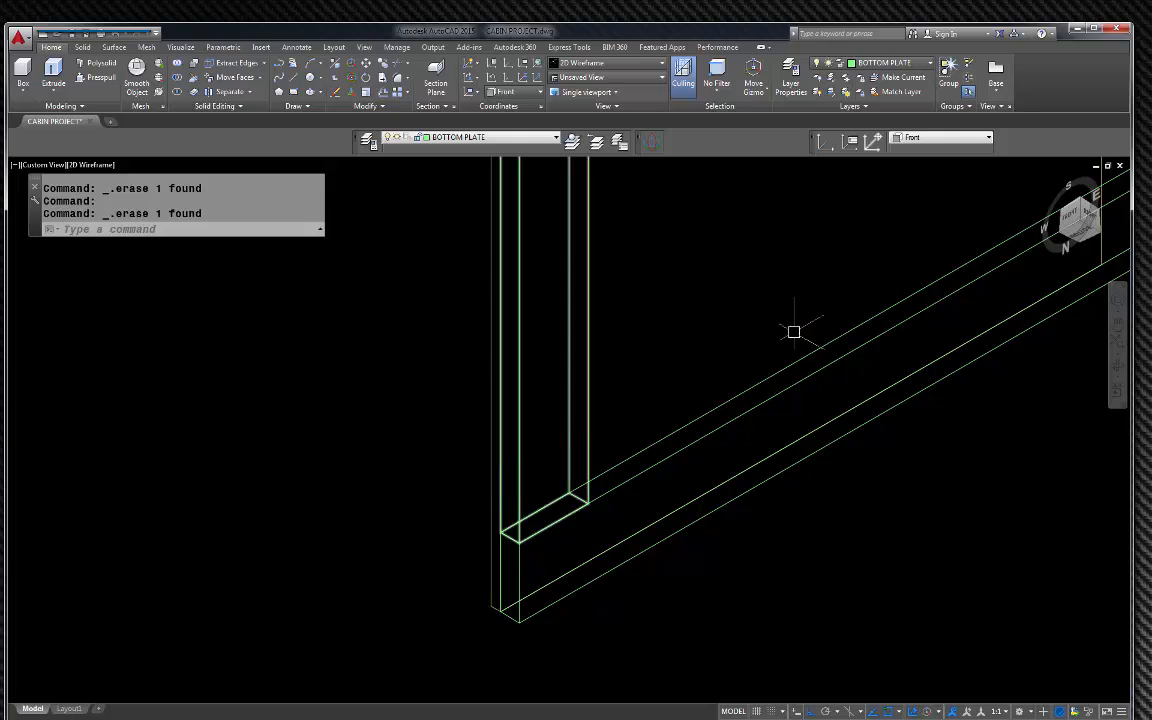
left_click(1073, 216)
left_click(974, 138)
left_click(948, 151)
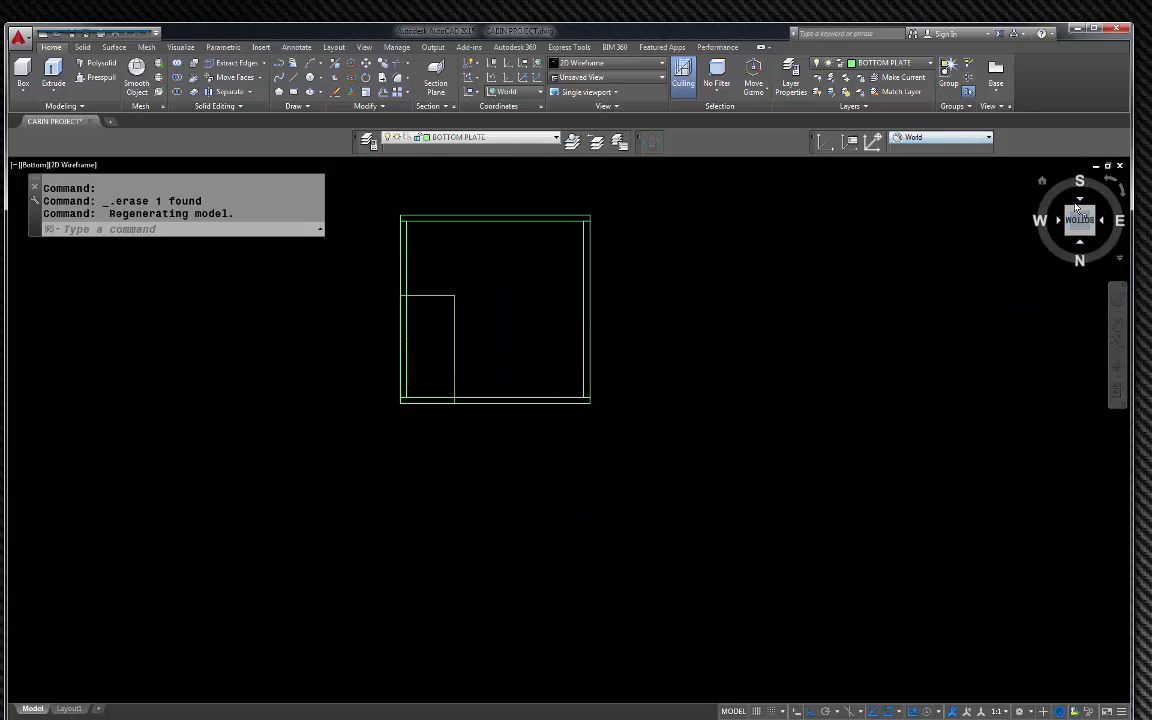
left_click(1068, 208)
scroll(509, 339, "up", 5)
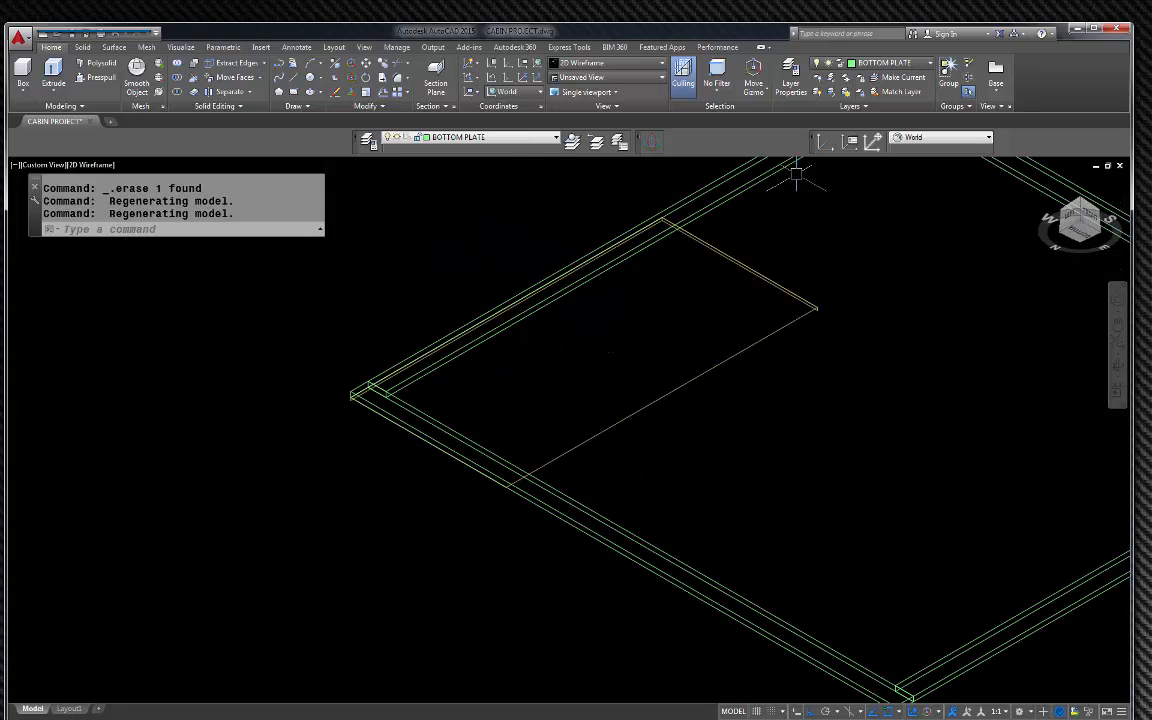
scroll(735, 239, "up", 5)
left_click(688, 343)
key("Delete")
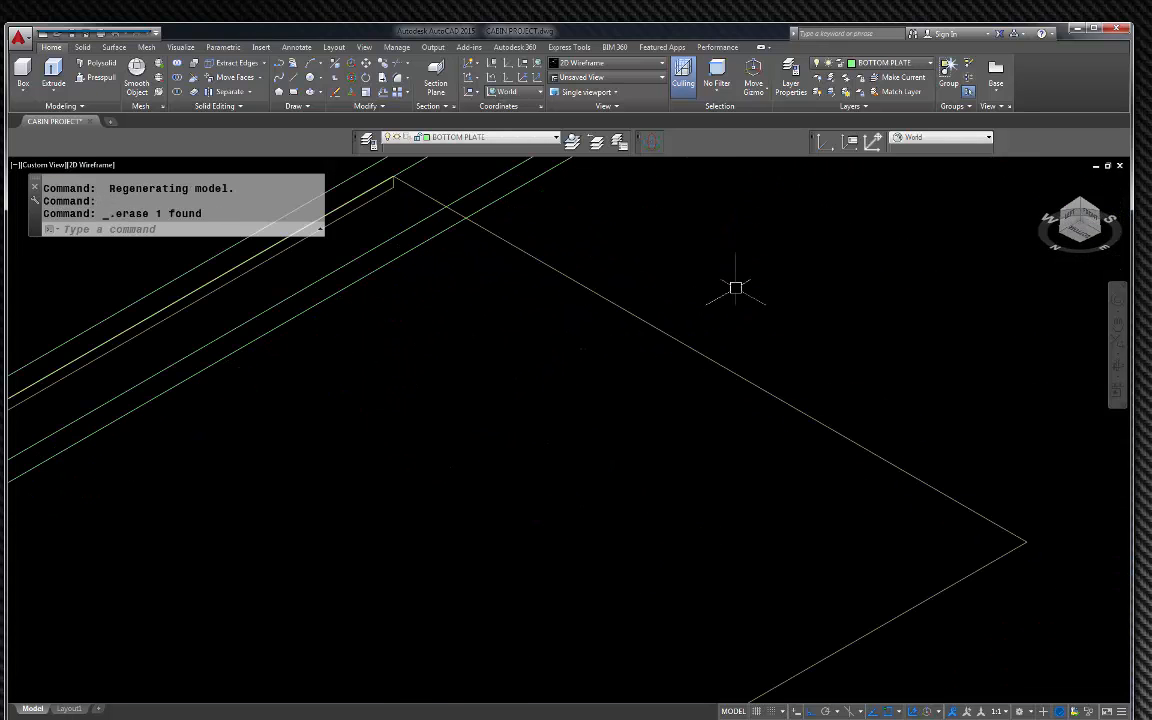
- Erase the plywood's remaining long edge face along the side plate, keeping the large face
scroll(735, 288, "down", 3)
left_click(717, 313)
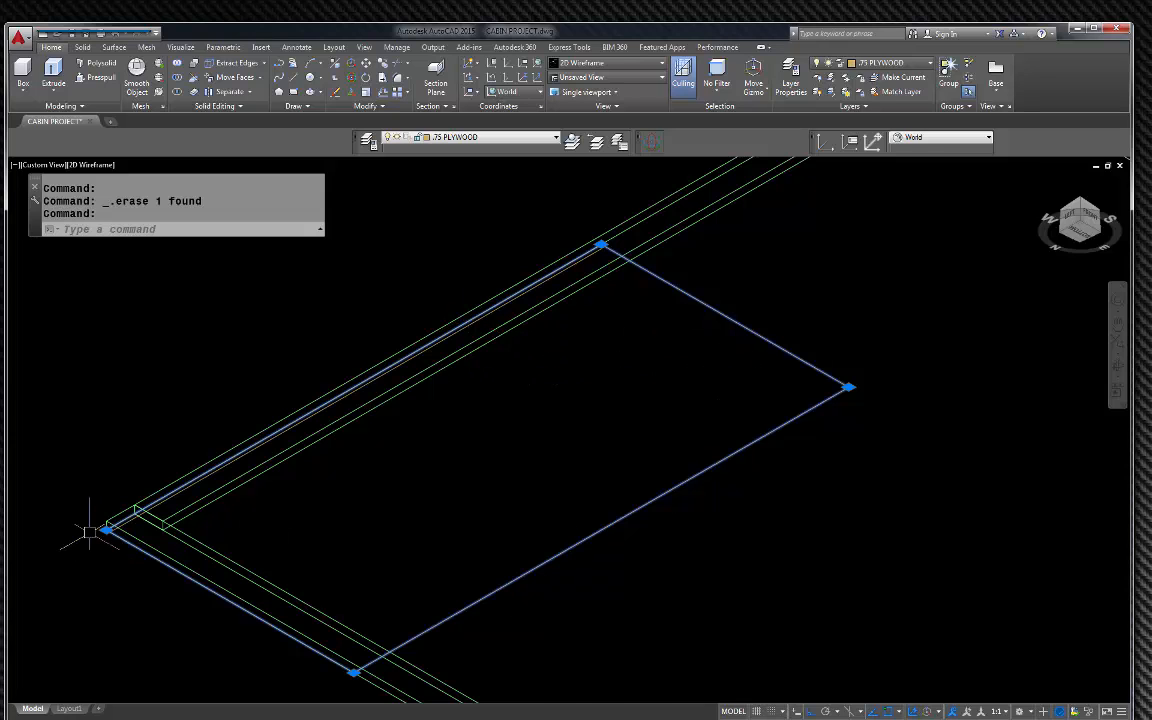
scroll(89, 532, "up", 3)
scroll(175, 457, "down", 2)
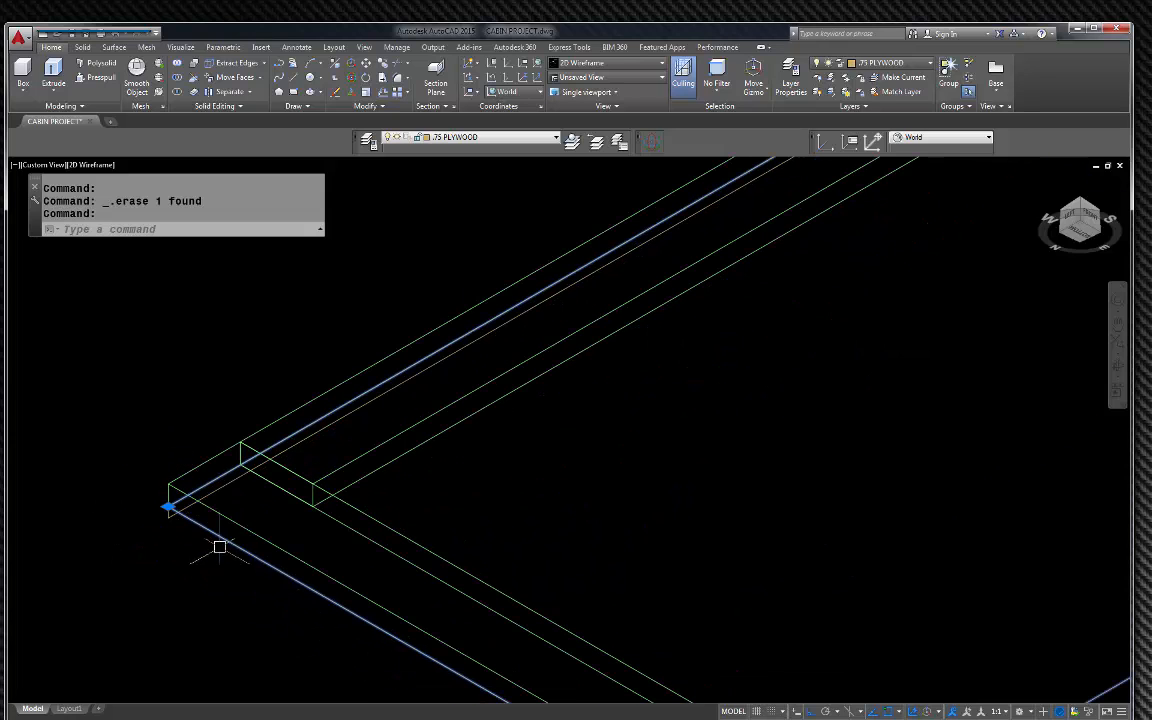
key("Escape")
scroll(155, 525, "up", 3)
left_click(206, 482)
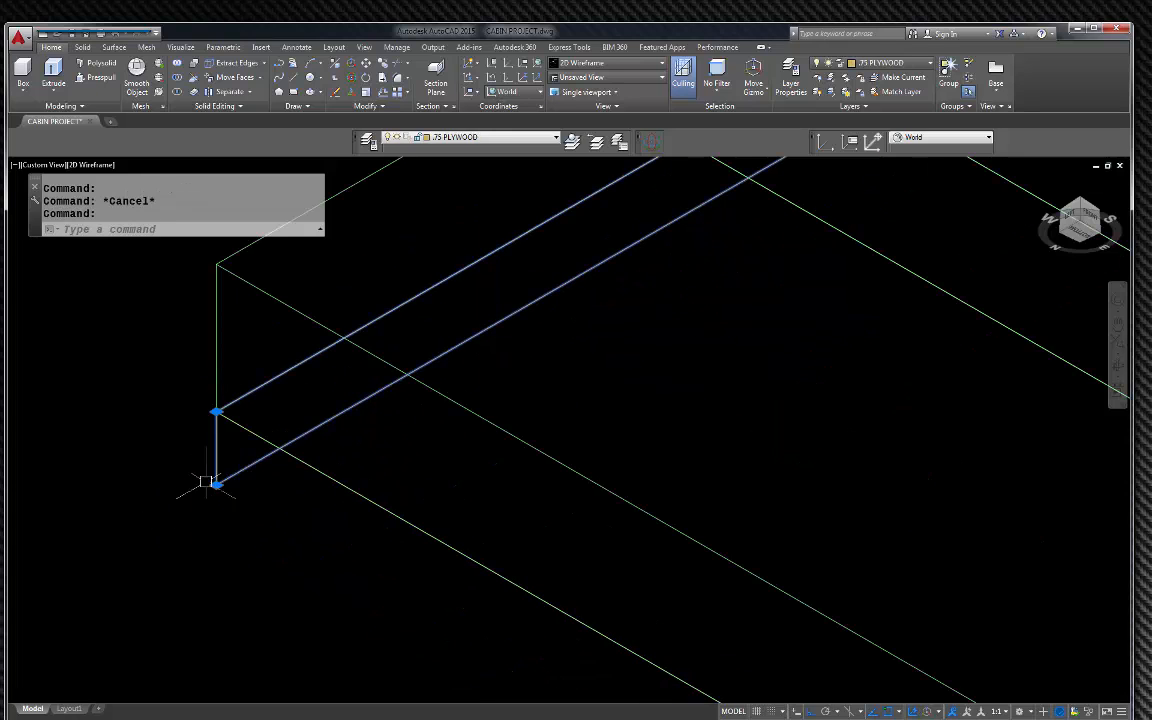
key("Delete")
scroll(150, 440, "down", 4)
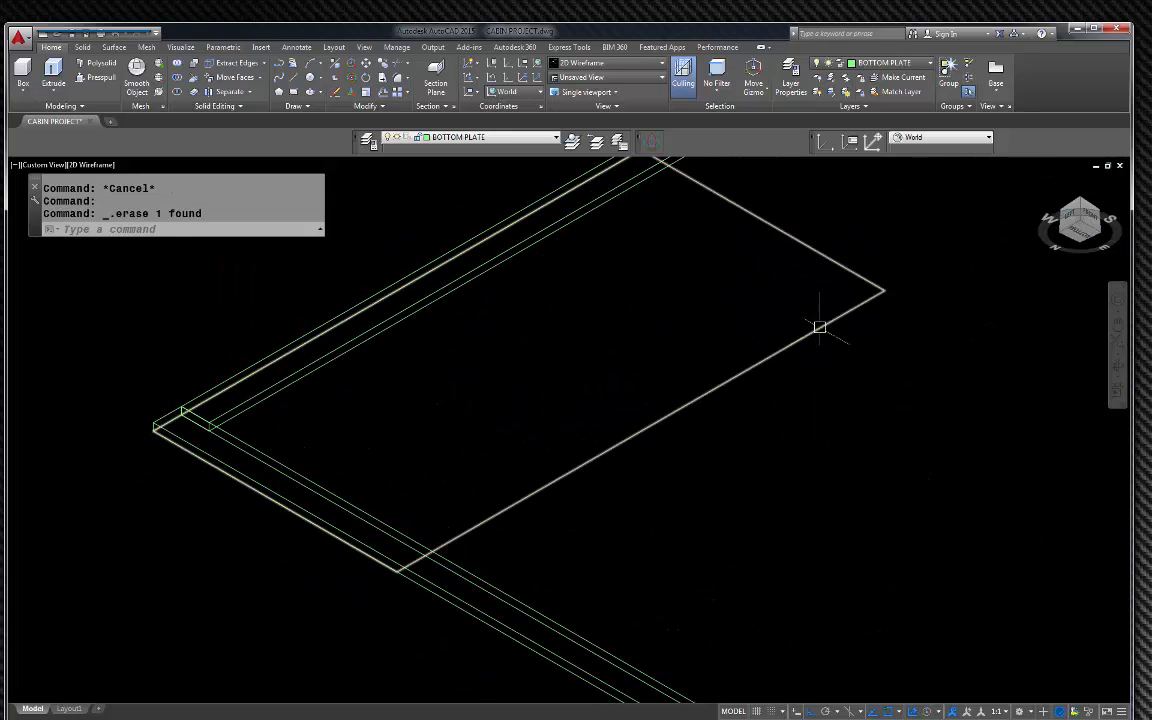
- Extrude the remaining large plywood face by .75 into a solid sheet
left_click(797, 336)
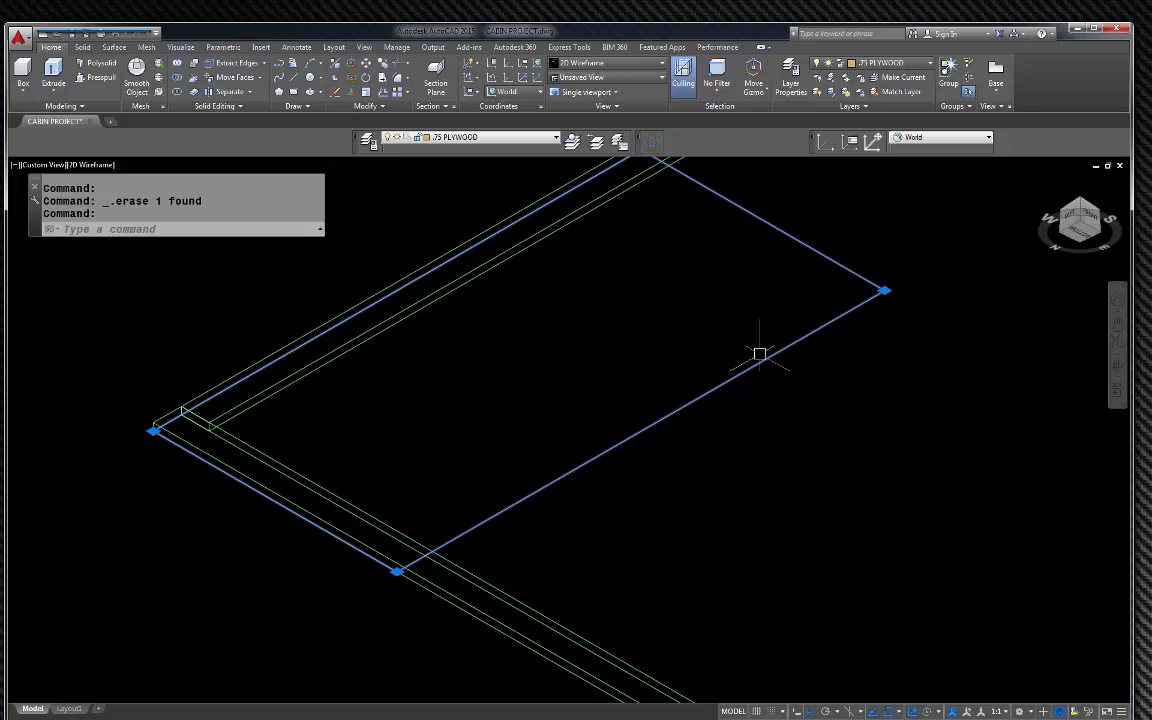
key("Escape")
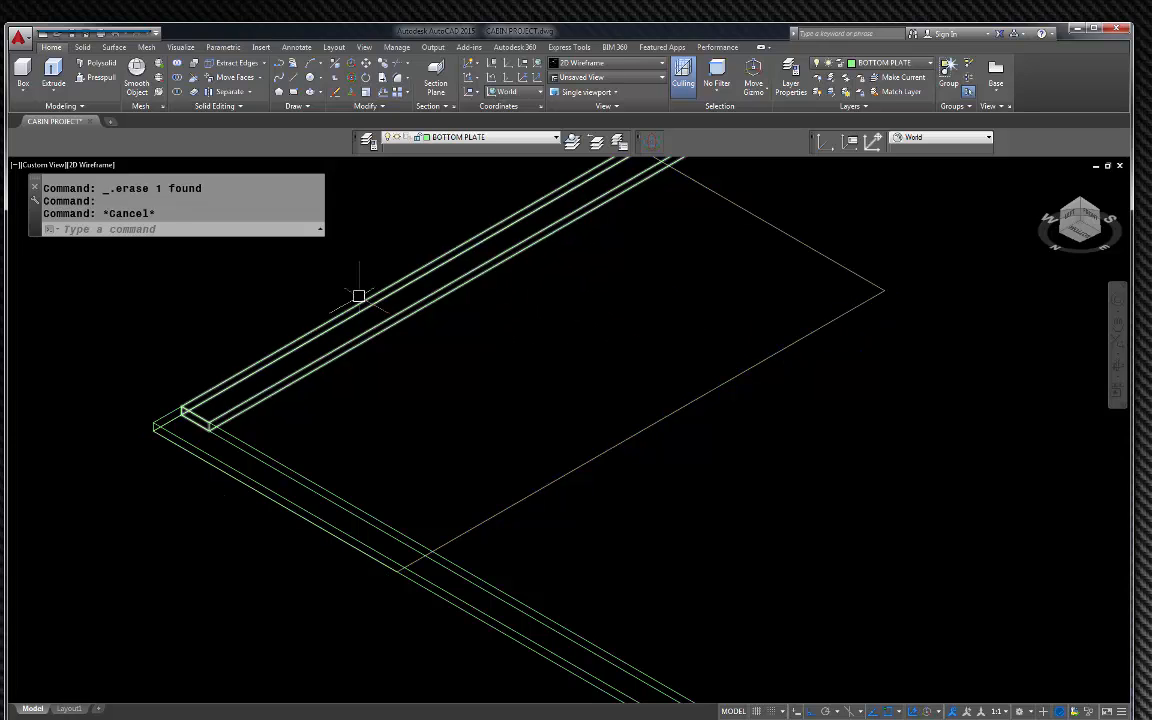
left_click(53, 75)
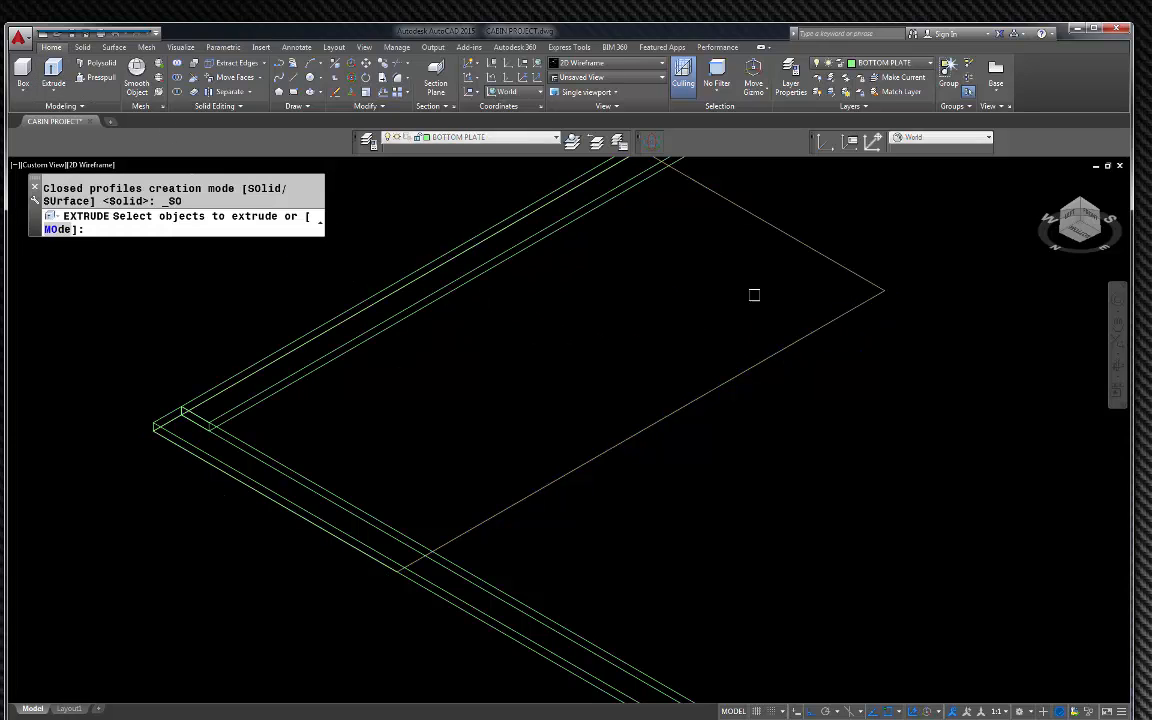
left_click(811, 333)
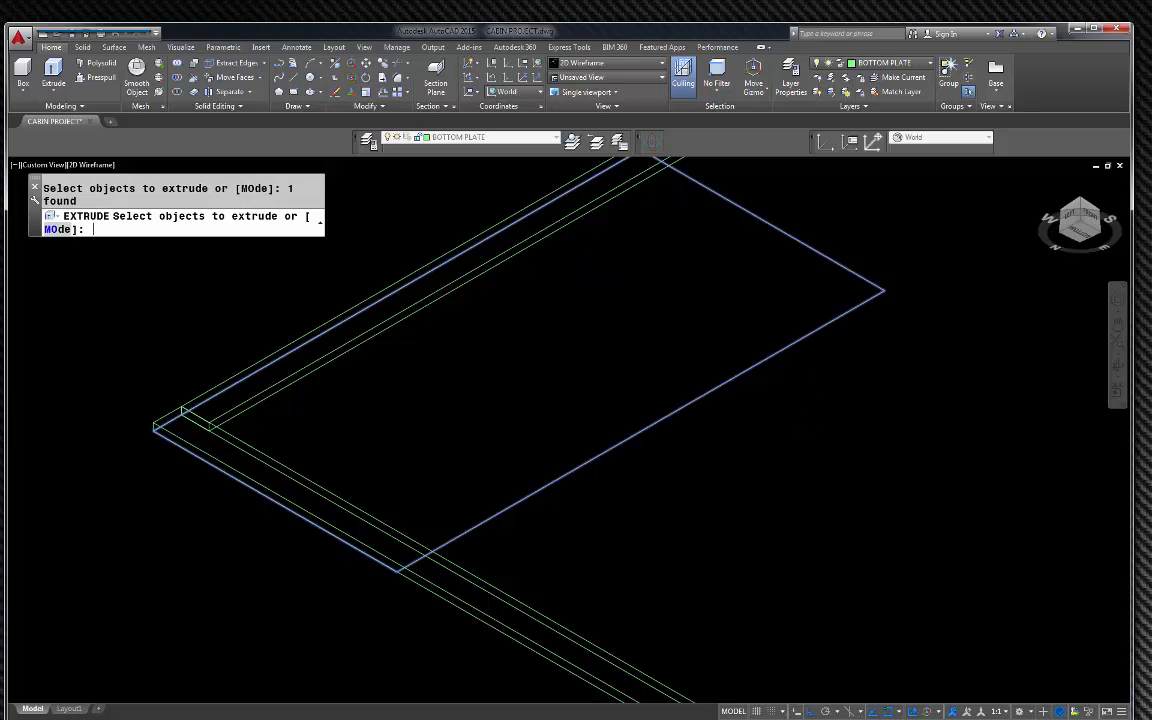
key("Return")
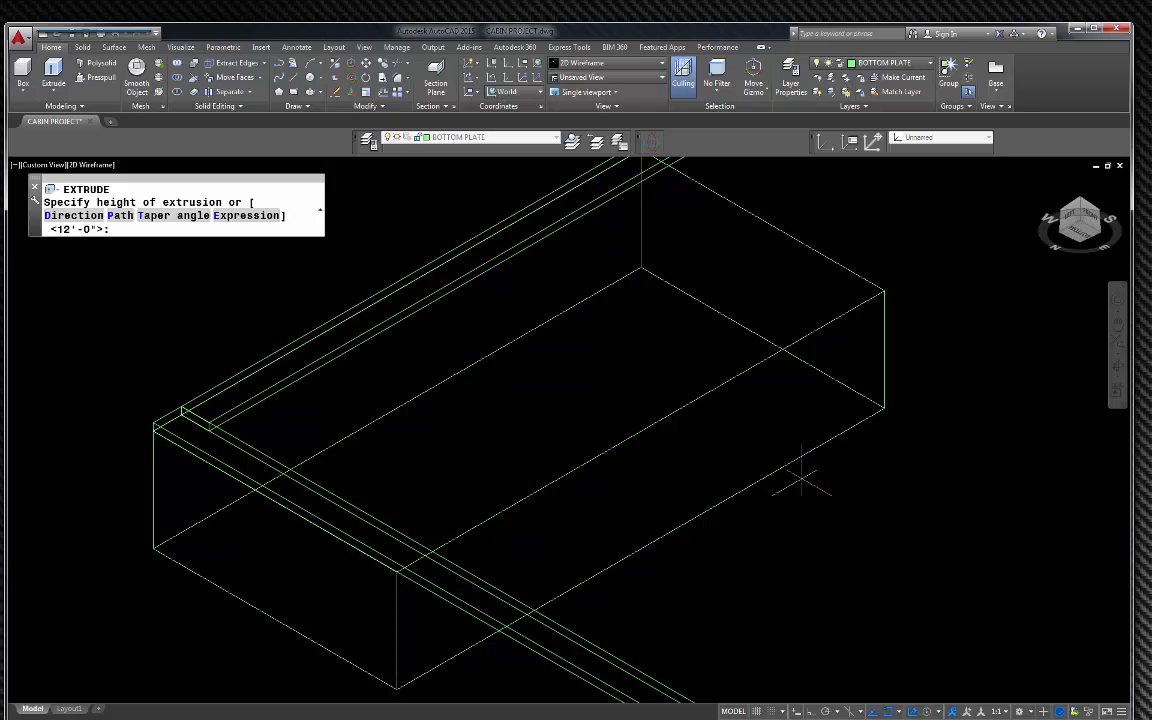
key("Return")
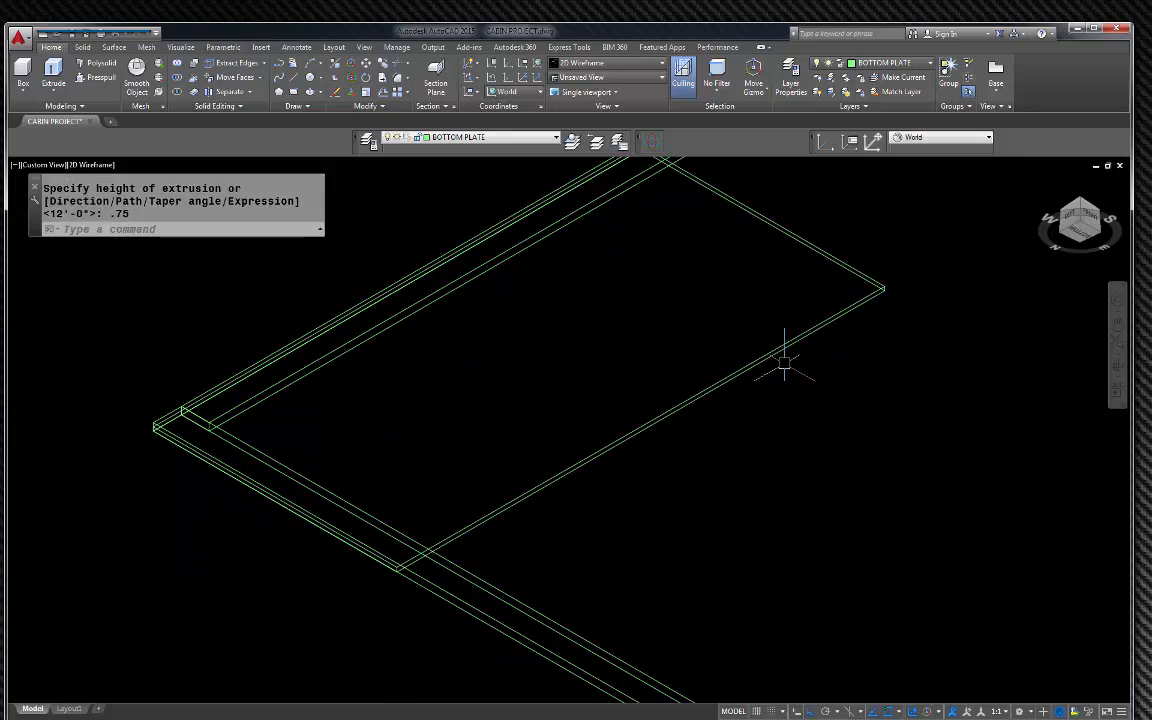
- Assign the extruded plywood sheet to the .75 PLYWOOD layer
left_click(521, 497)
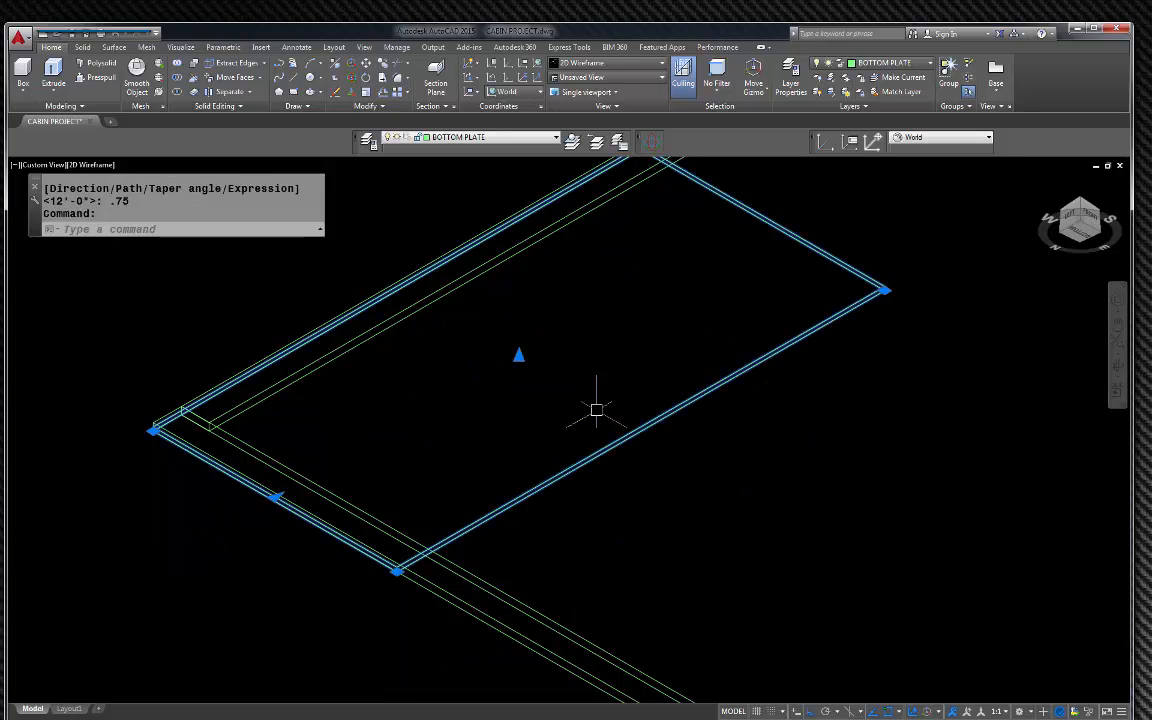
key("Escape")
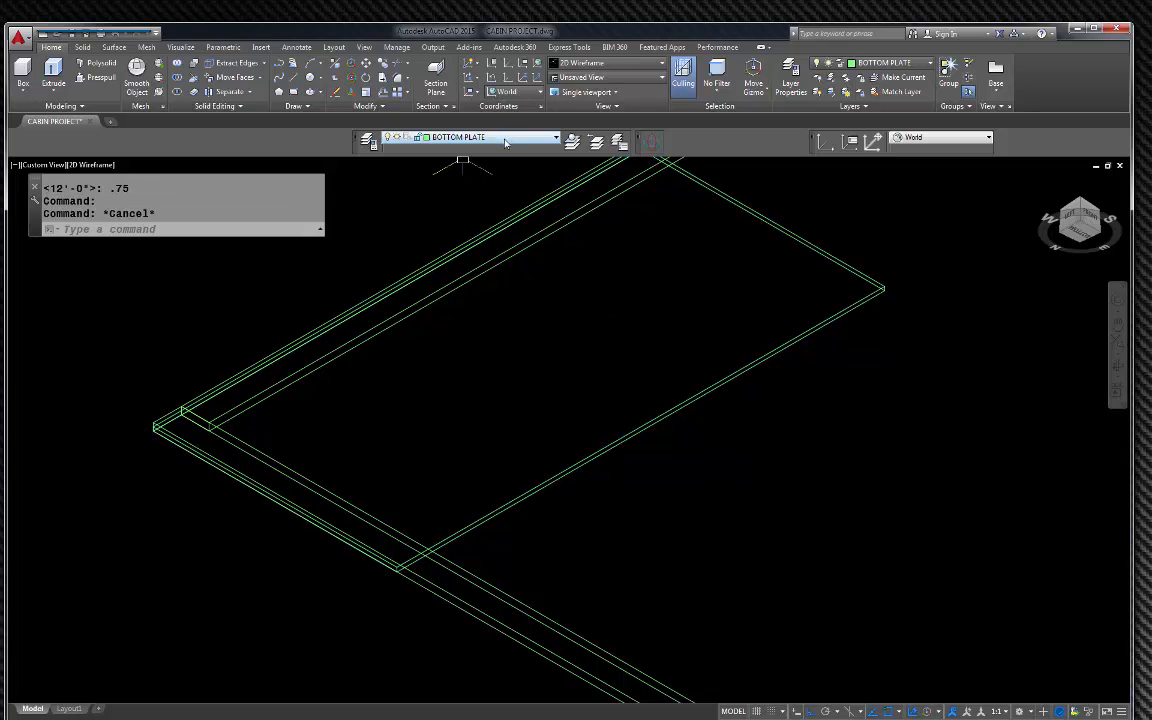
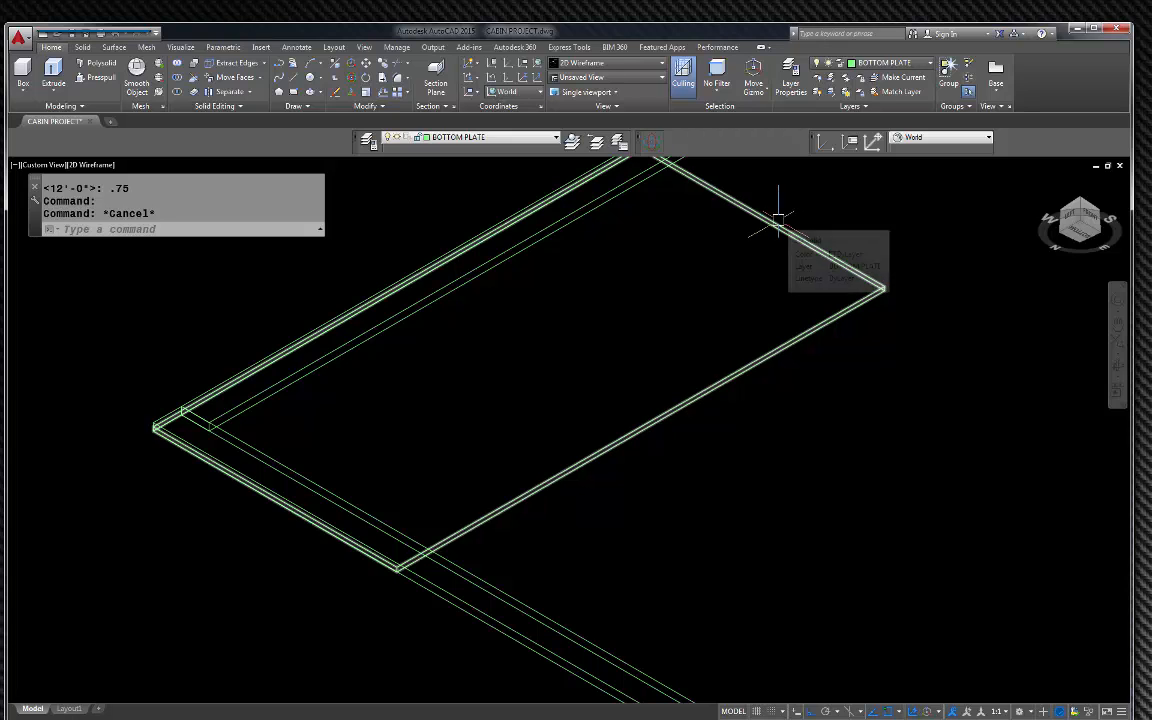
key("Escape")
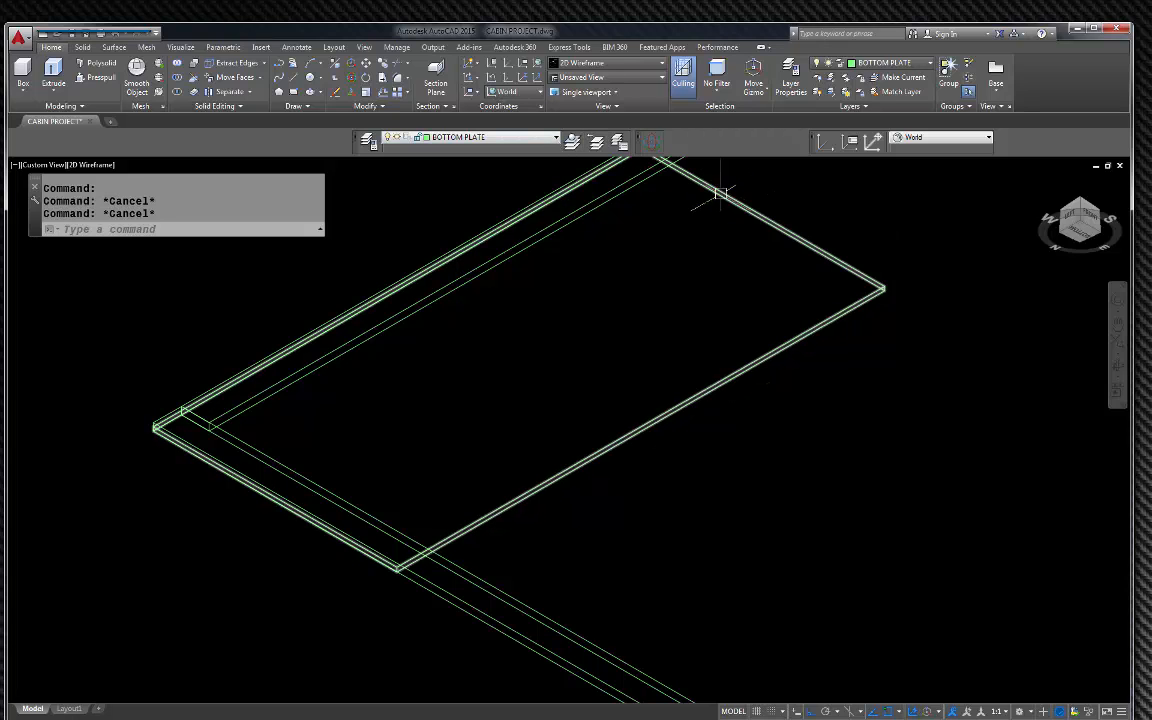
left_click(665, 172)
left_click(535, 141)
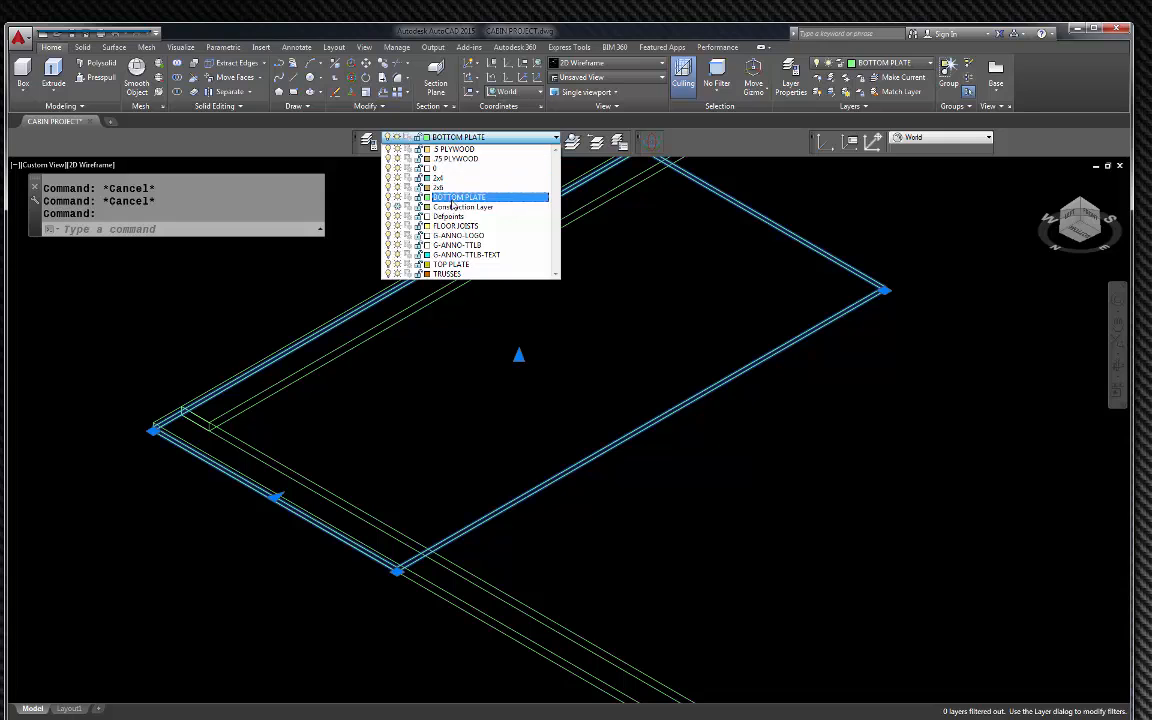
left_click(453, 160)
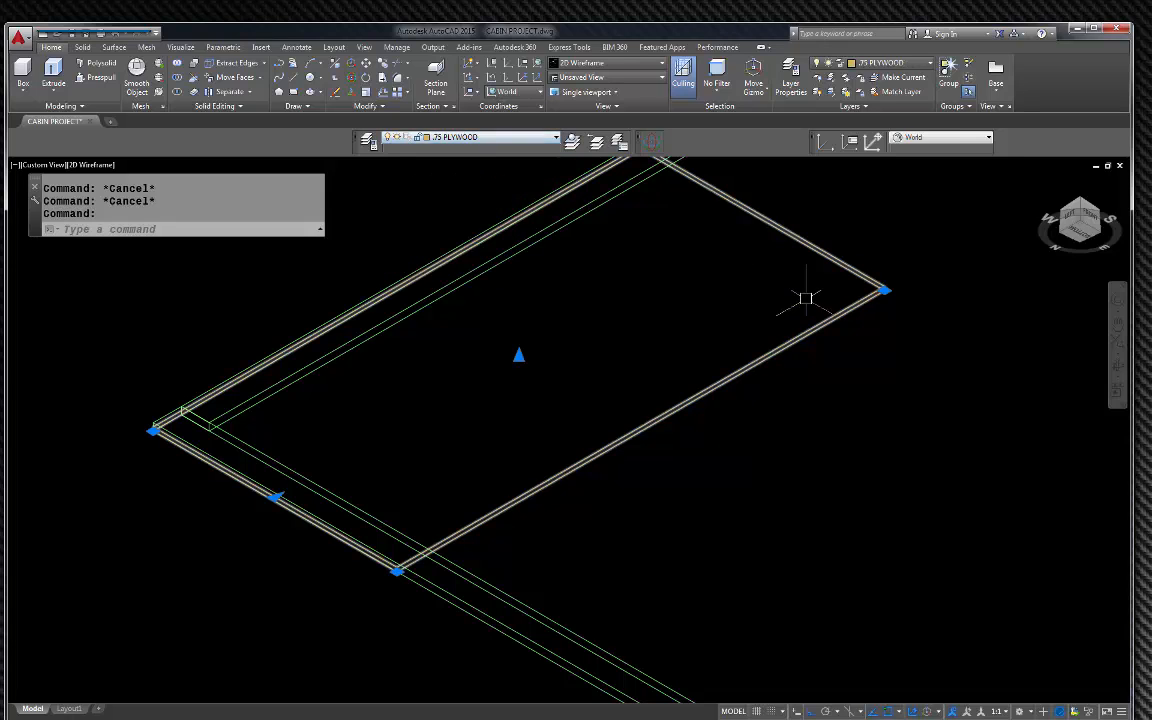
key("Escape")
- Move the plywood sheet down so its upper corner meets the bottom plate's lower outer corner, working from the NW isometric view
scroll(378, 586, "up", 3)
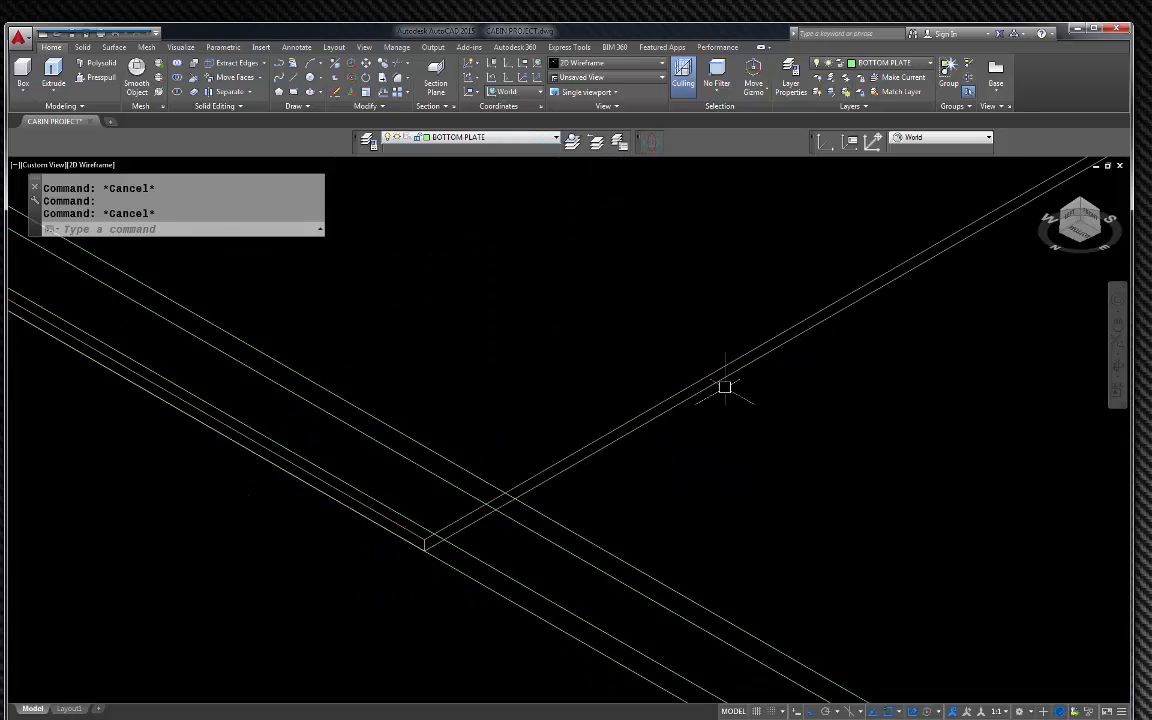
left_click(940, 137)
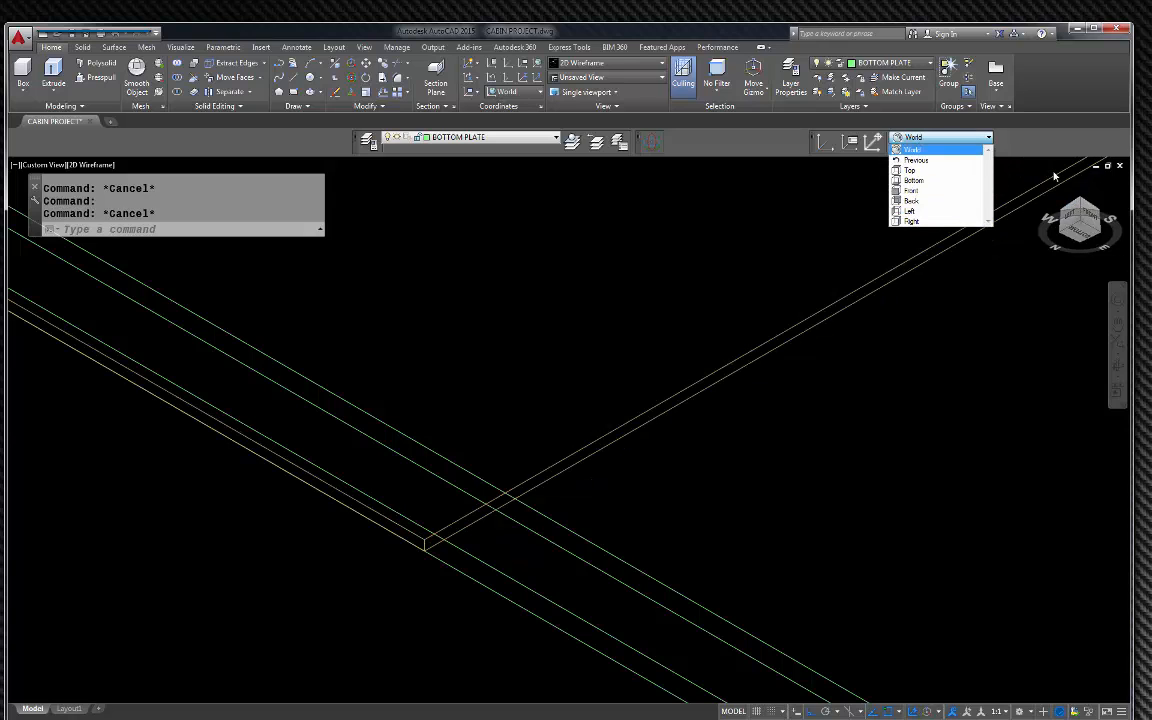
left_click(1057, 194)
left_click(1042, 181)
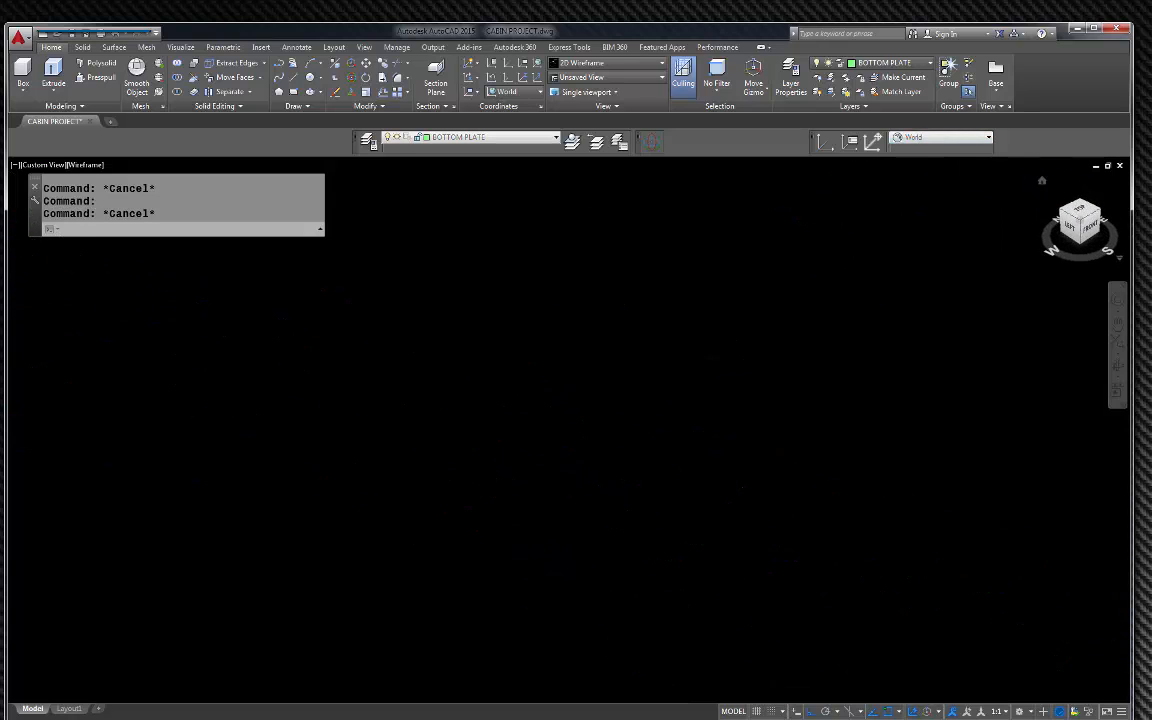
scroll(895, 406, "up", 5)
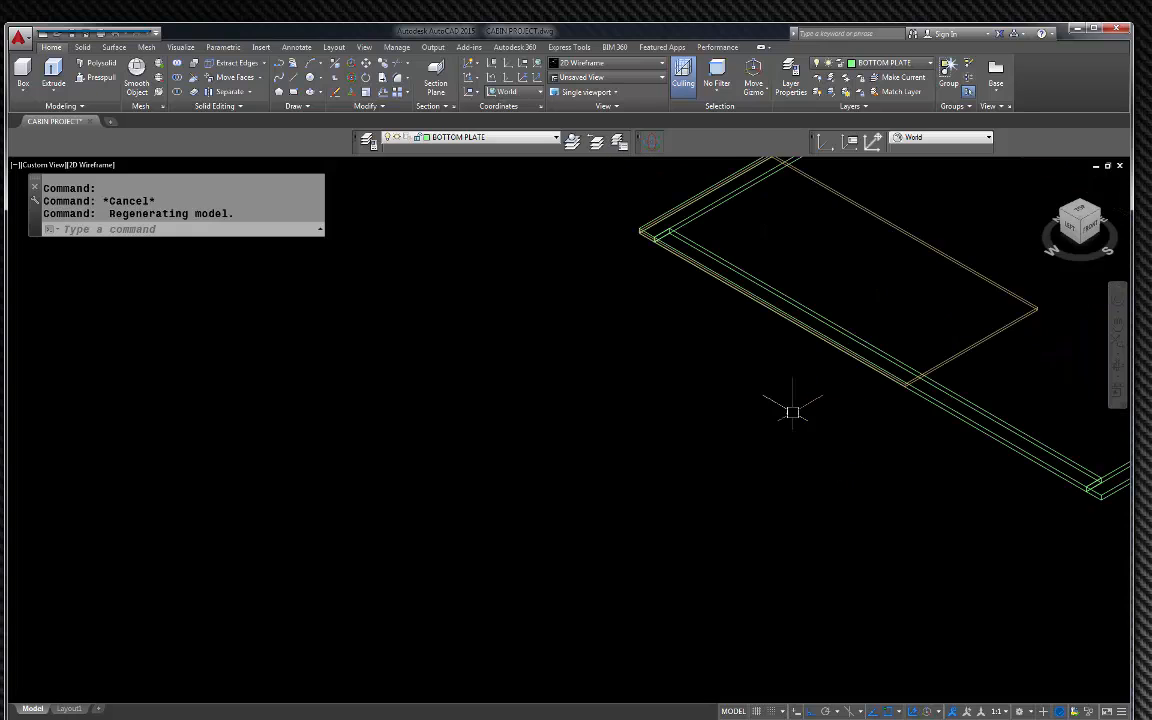
left_click(1068, 214)
scroll(527, 505, "up", 5)
scroll(498, 505, "up", 5)
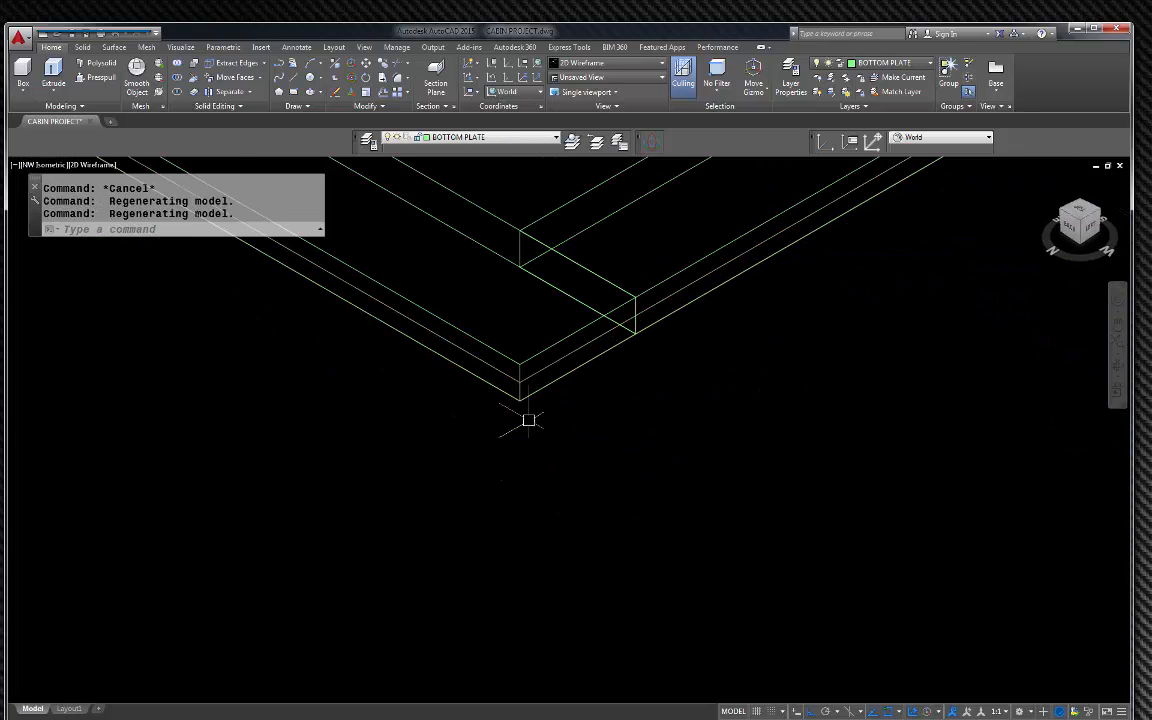
left_click(572, 364)
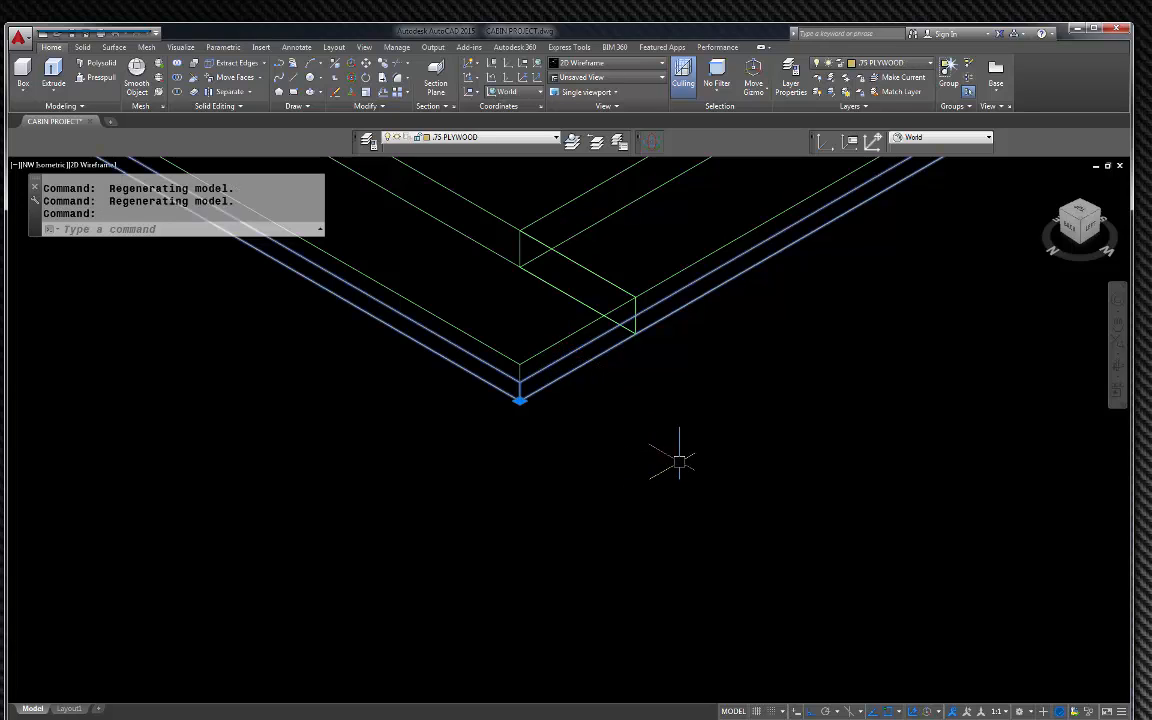
type("m")
key("Return")
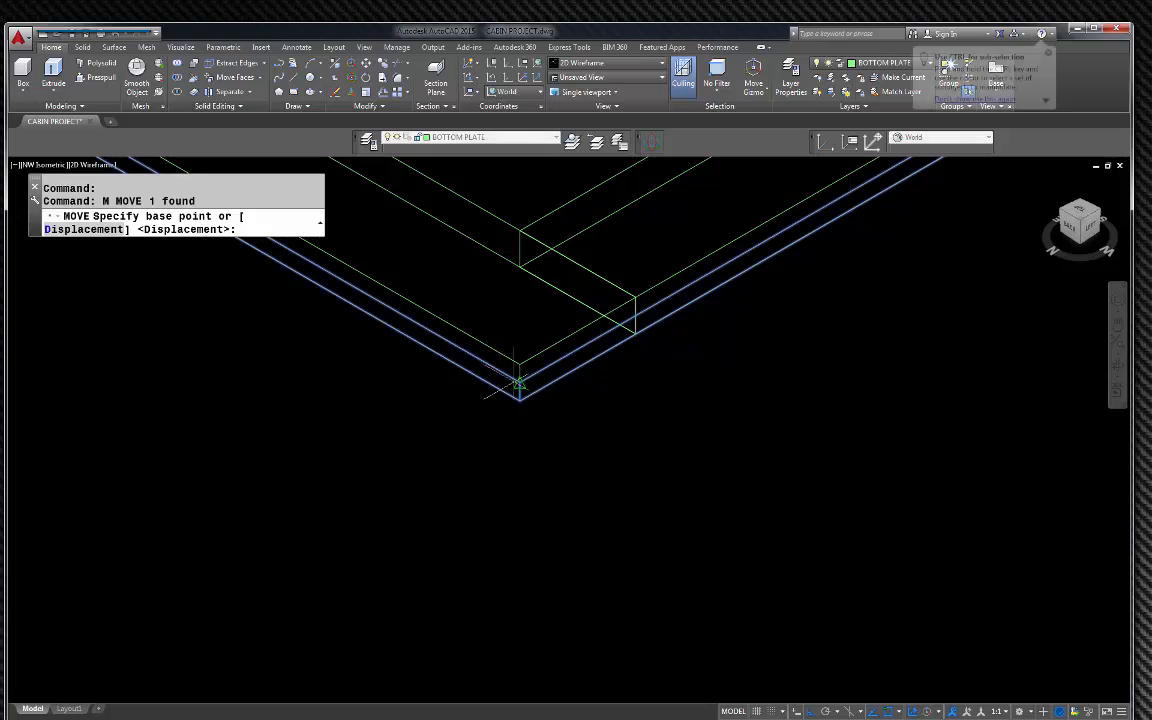
left_click(519, 400)
scroll(445, 495, "down", 4)
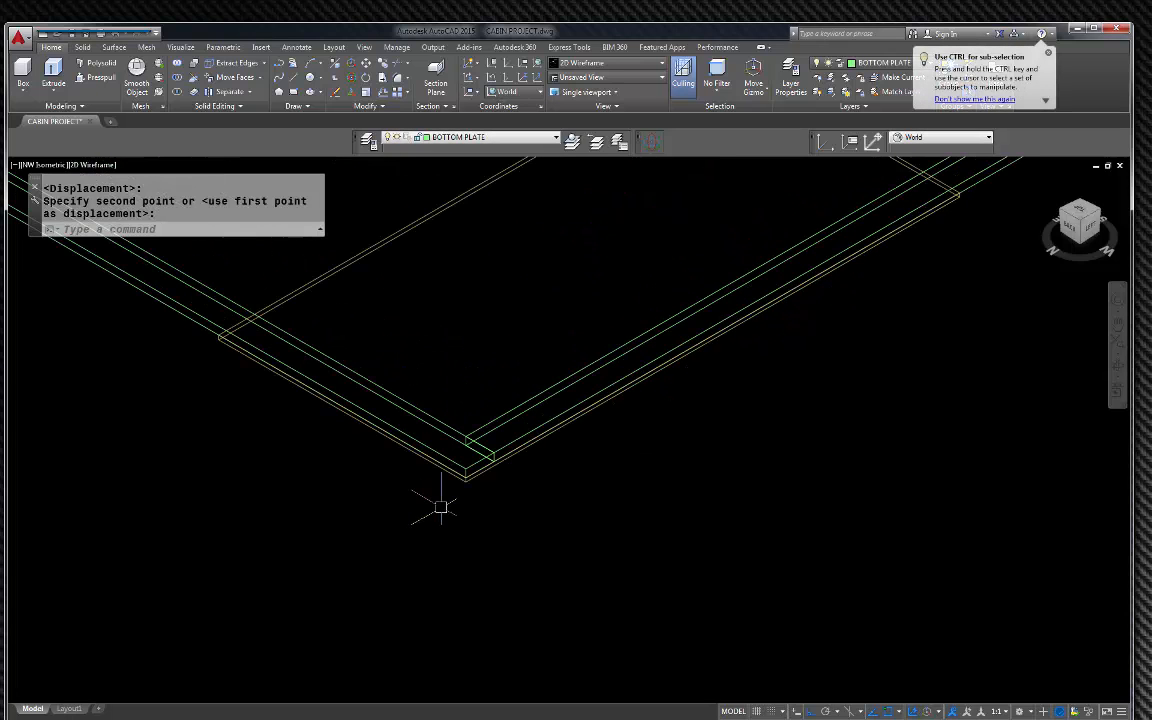
- Try to move the plywood sheet one sheet width along the bottom plate, then undo the move
scroll(327, 428, "up", 2)
scroll(327, 428, "up", 2)
scroll(440, 477, "down", 4)
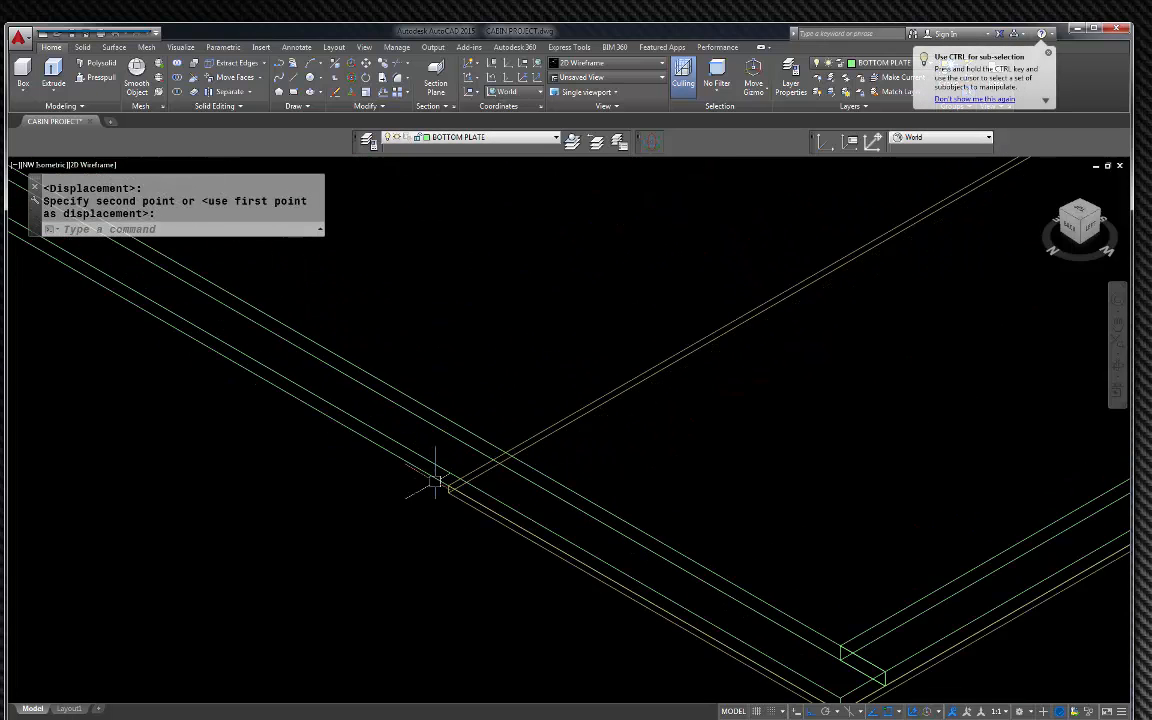
scroll(452, 468, "up", 5)
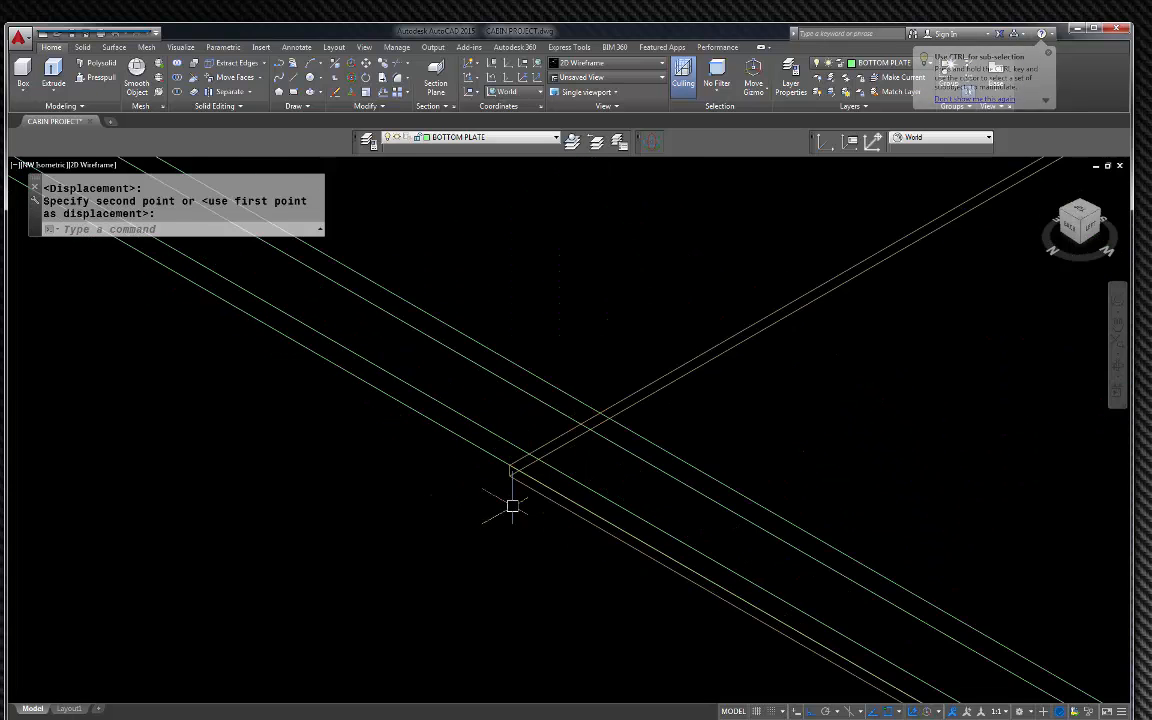
scroll(545, 487, "down", 2)
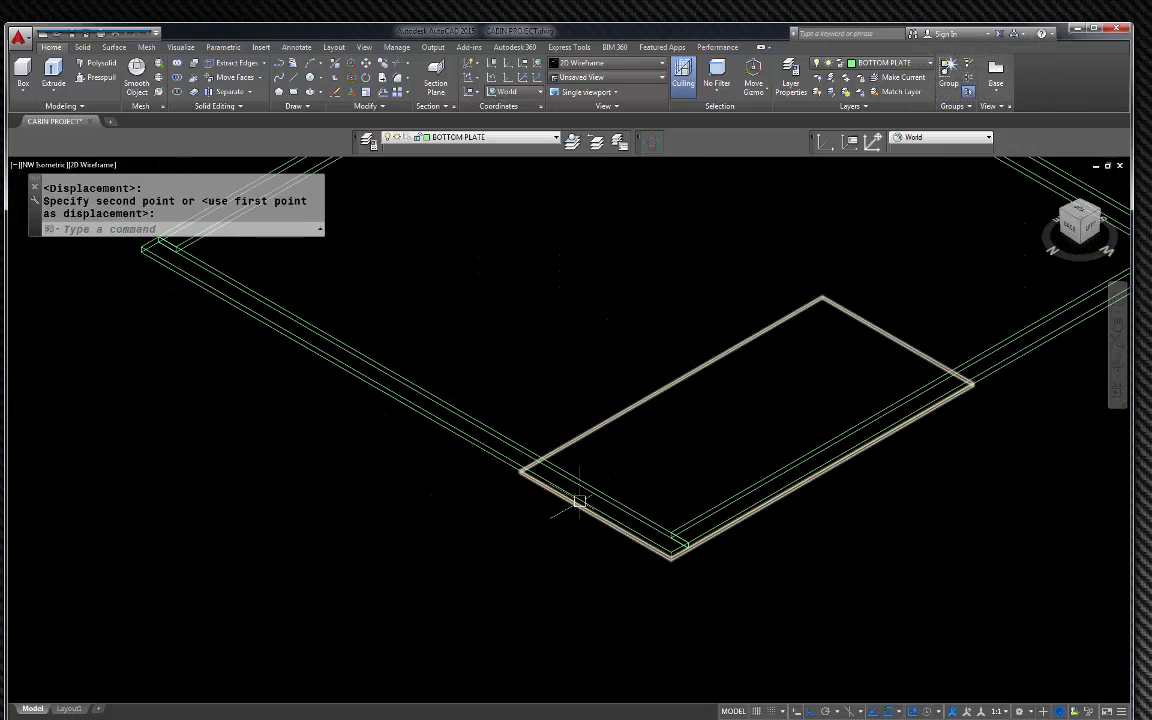
scroll(512, 470, "up", 3)
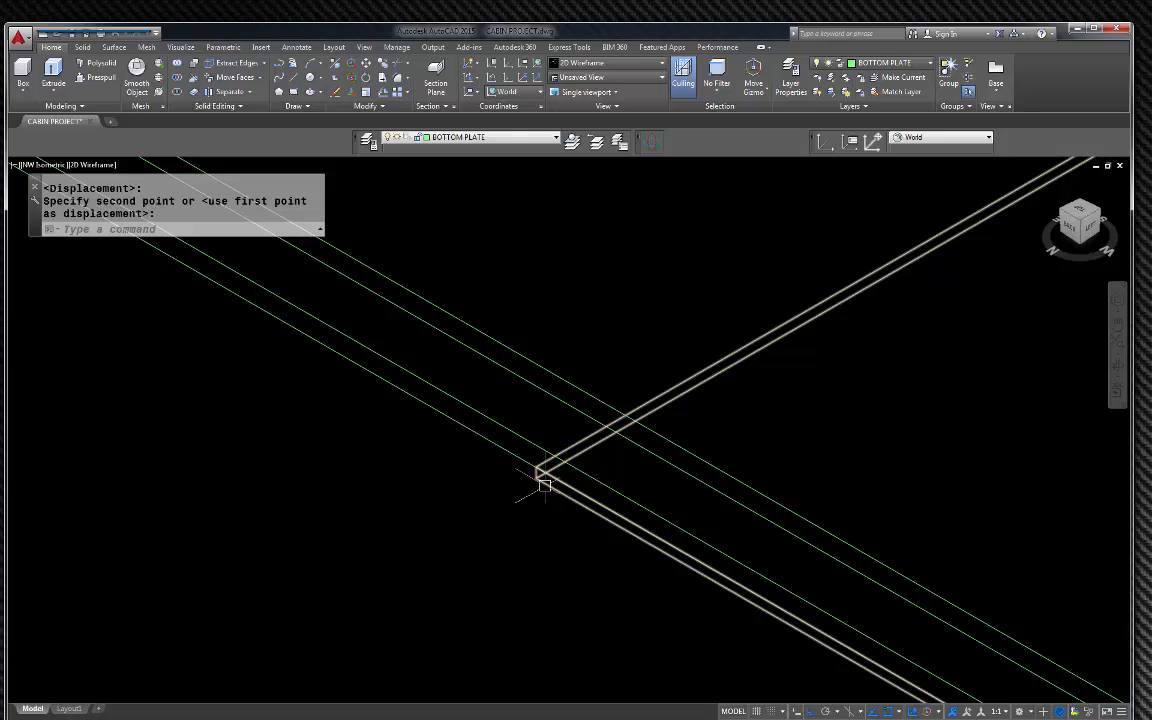
left_click(552, 490)
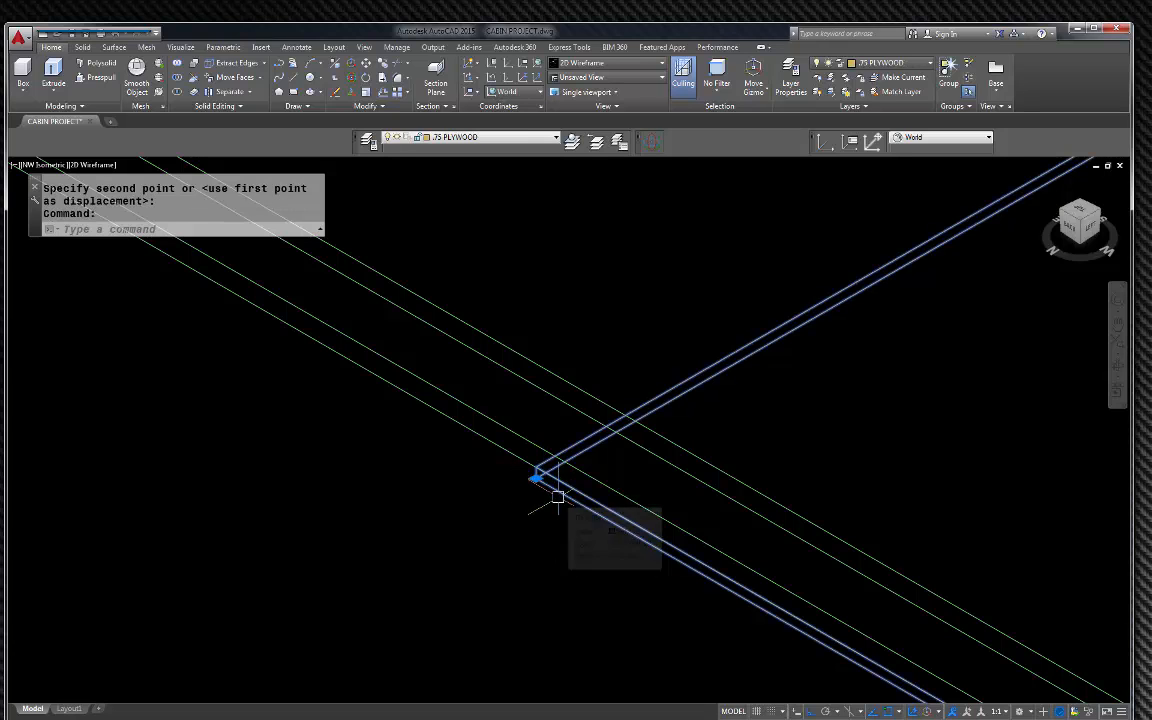
type("M")
key("Return")
scroll(535, 478, "down", 2)
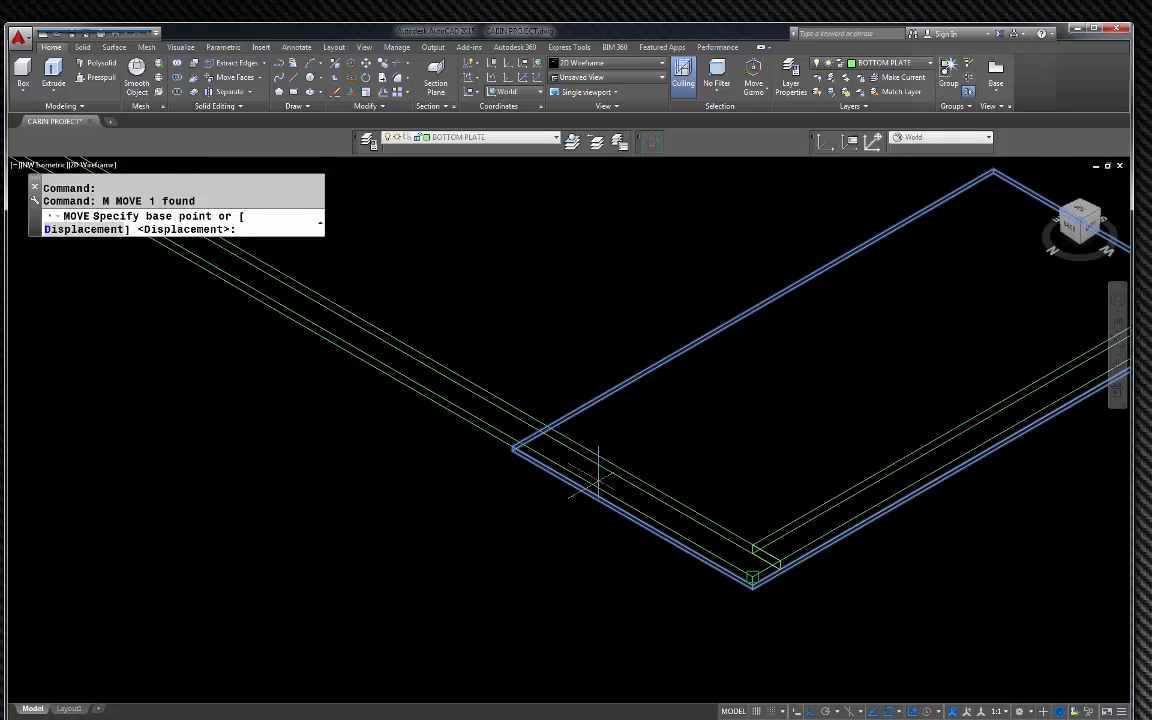
left_click(762, 578)
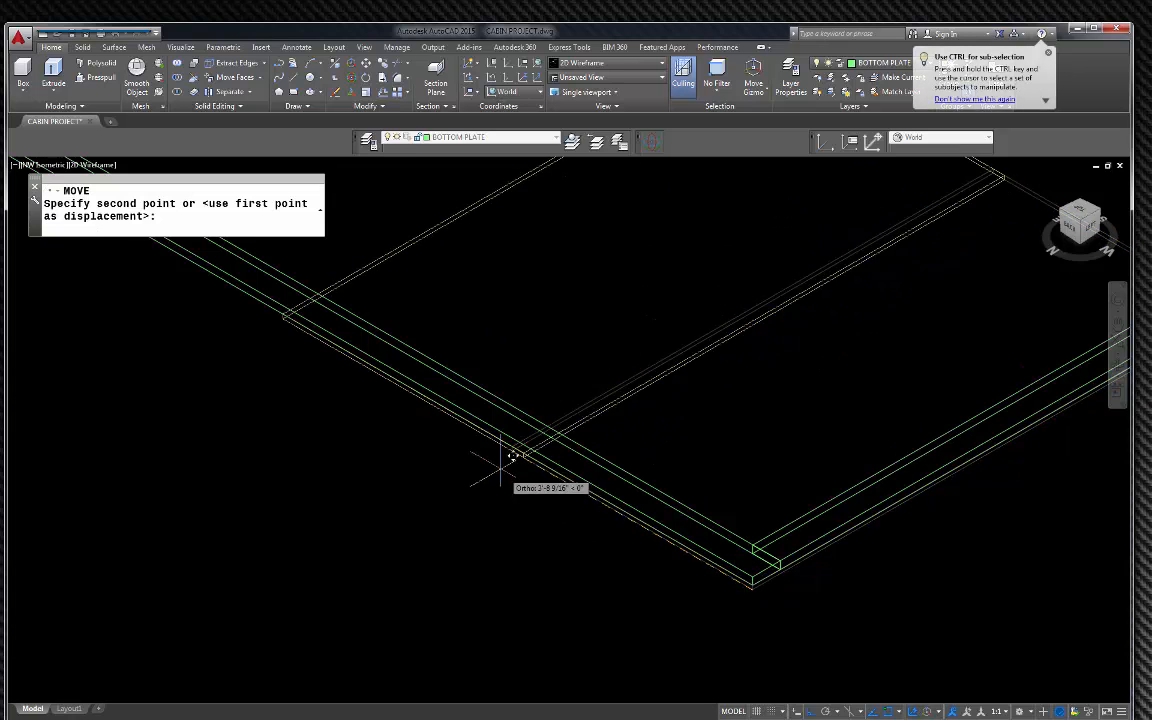
scroll(495, 440, "up", 3)
left_click(612, 462)
scroll(525, 500, "down", 4)
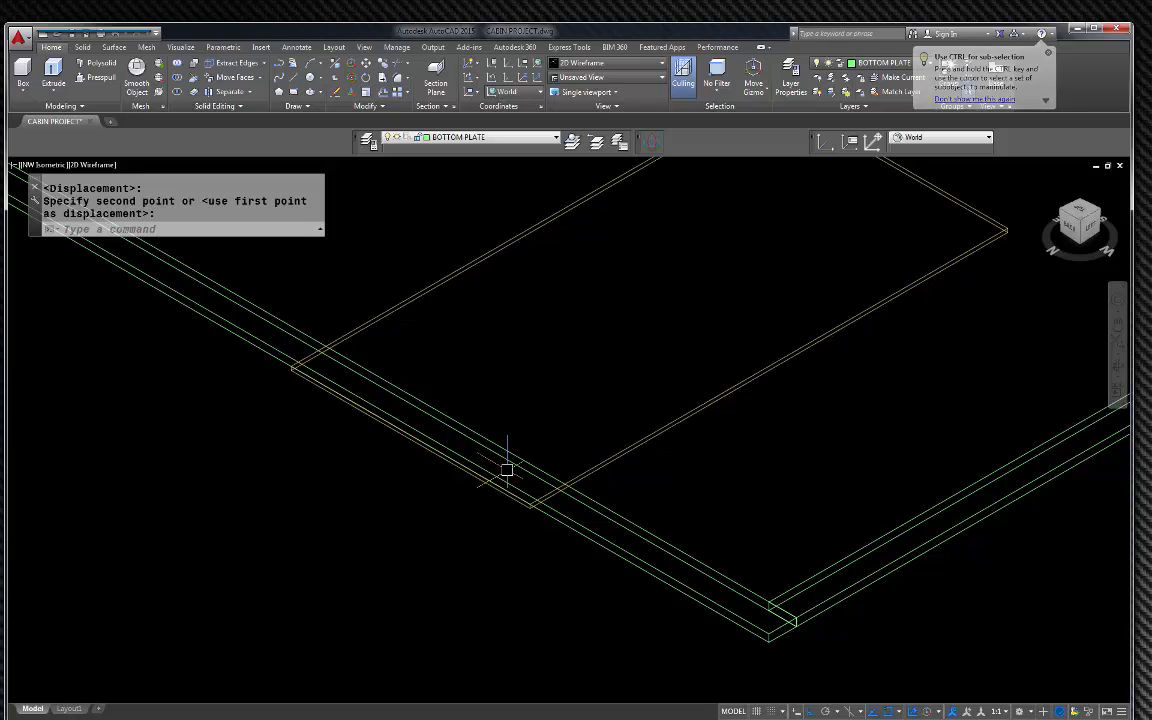
key("ctrl+z")
key("ctrl+z")
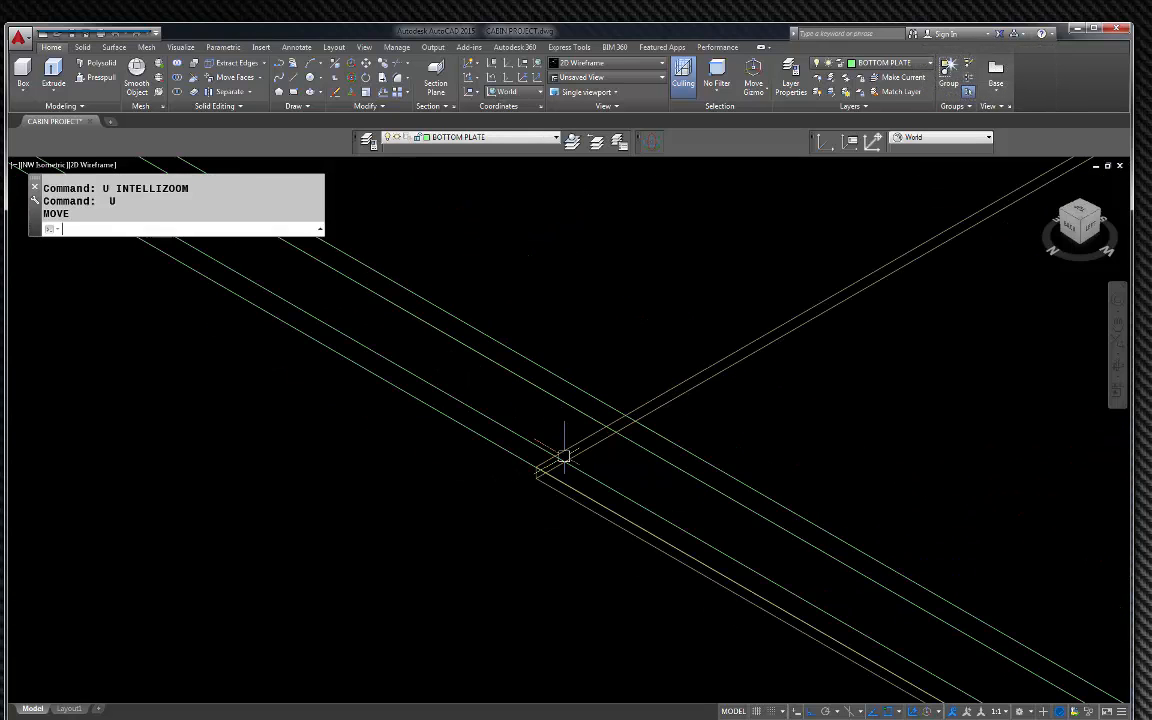
- Copy the plywood sheet one sheet width along the bottom plate, edge to edge with the original
left_click(703, 362)
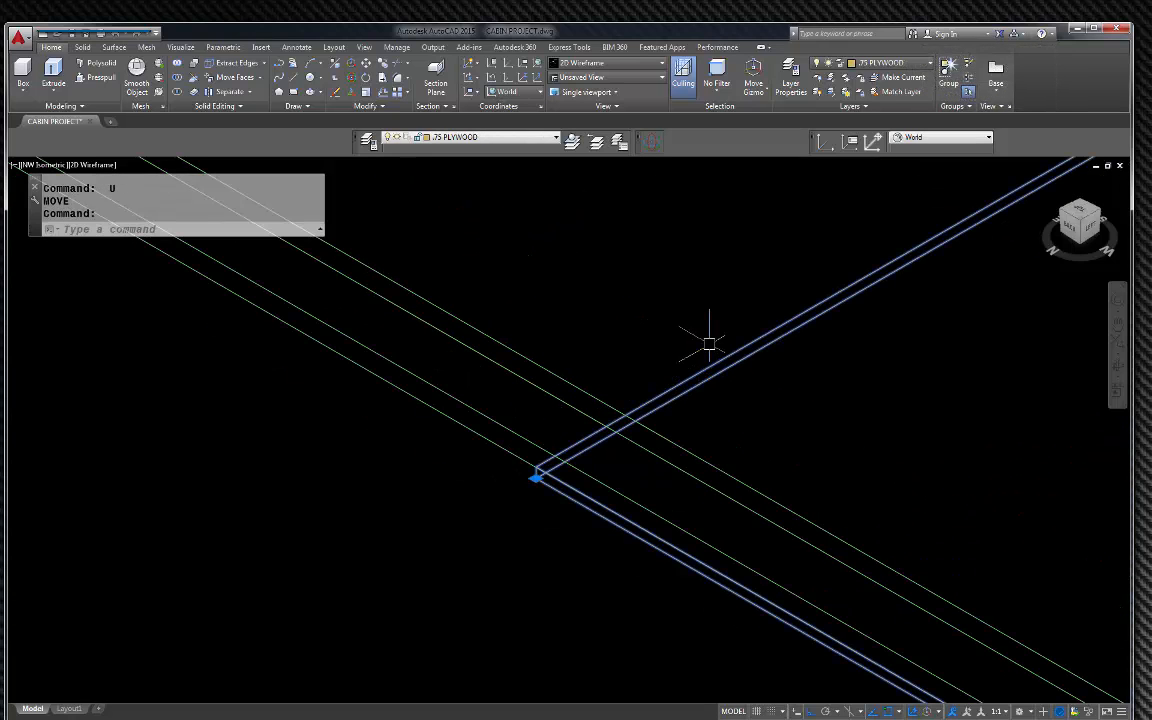
type("c")
key("Return")
scroll(709, 344, "down", 3)
scroll(745, 440, "up", 5)
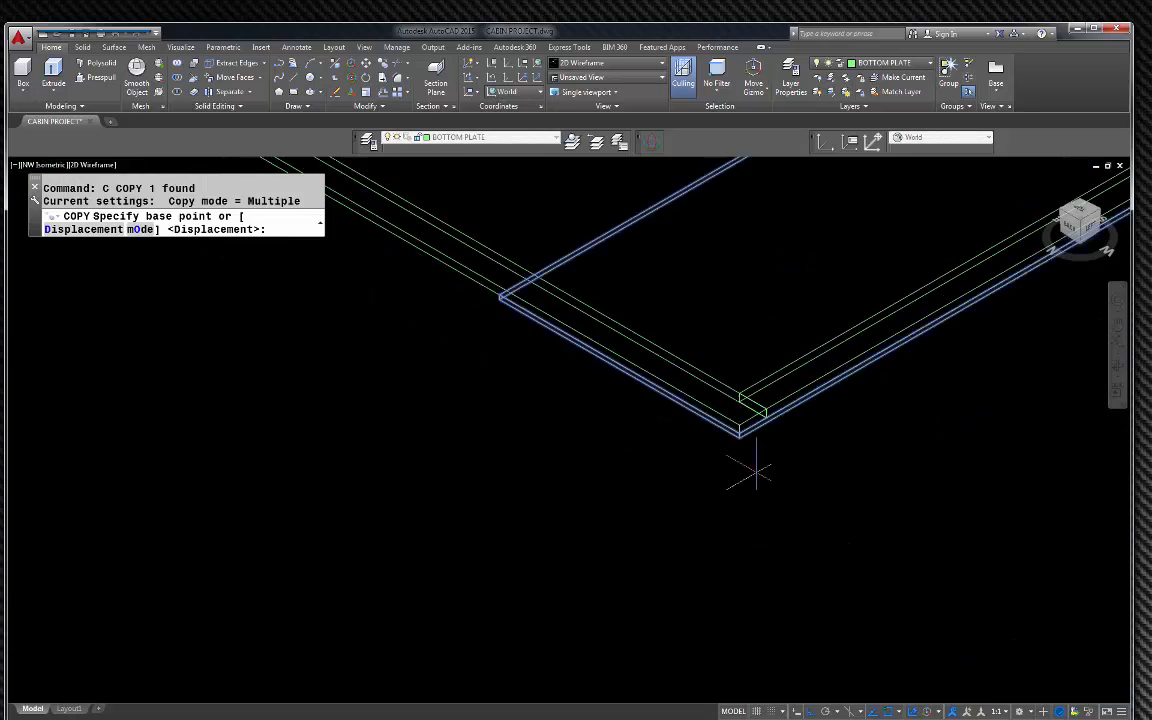
left_click(733, 424)
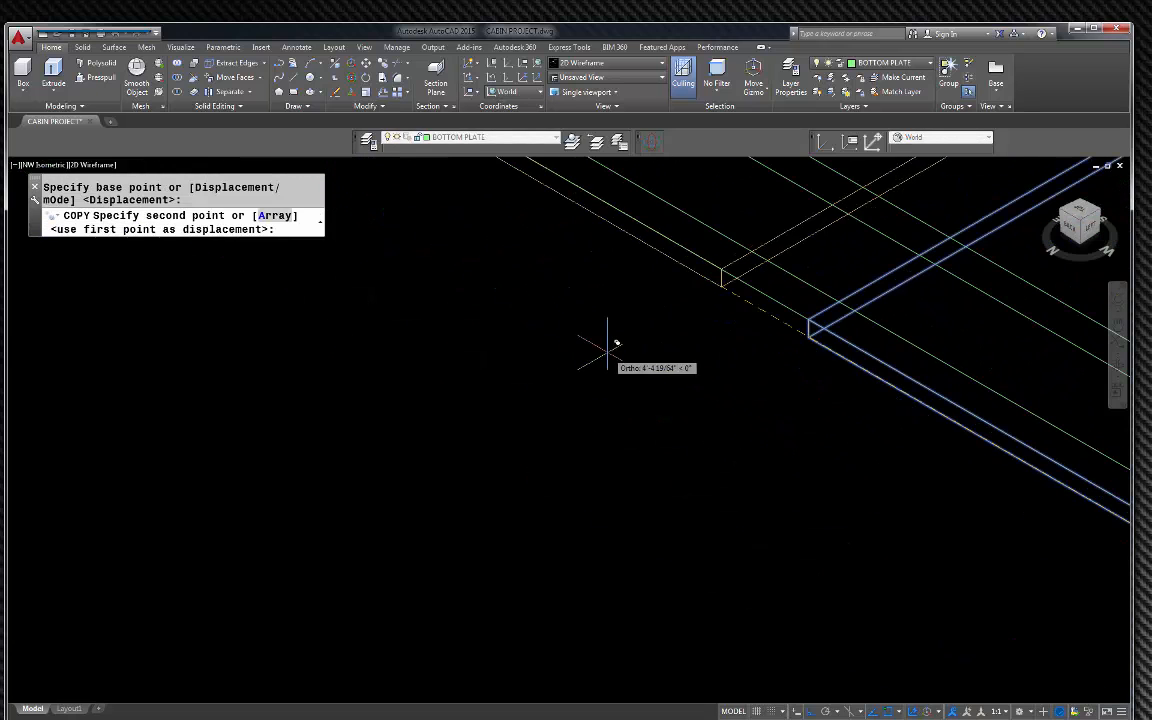
left_click(812, 324)
scroll(720, 440, "down", 4)
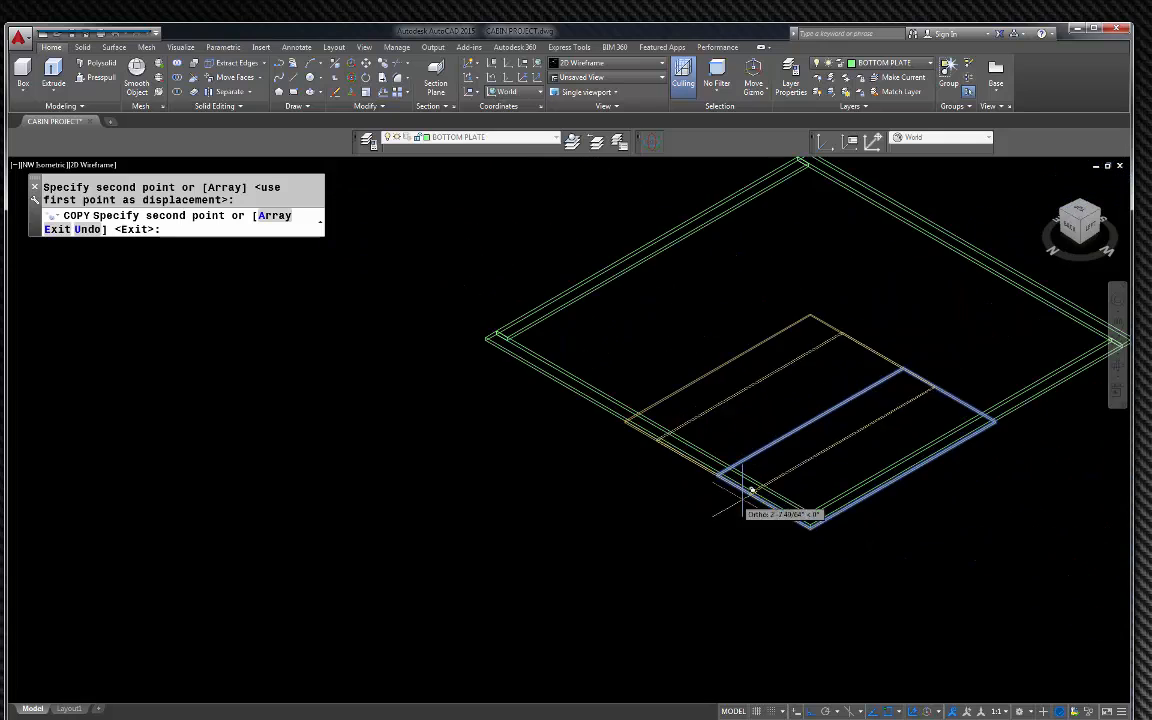
- Add two more copies of the plywood sheet along the bottom plate, completing a row of four adjoining sheets
scroll(628, 428, "up", 5)
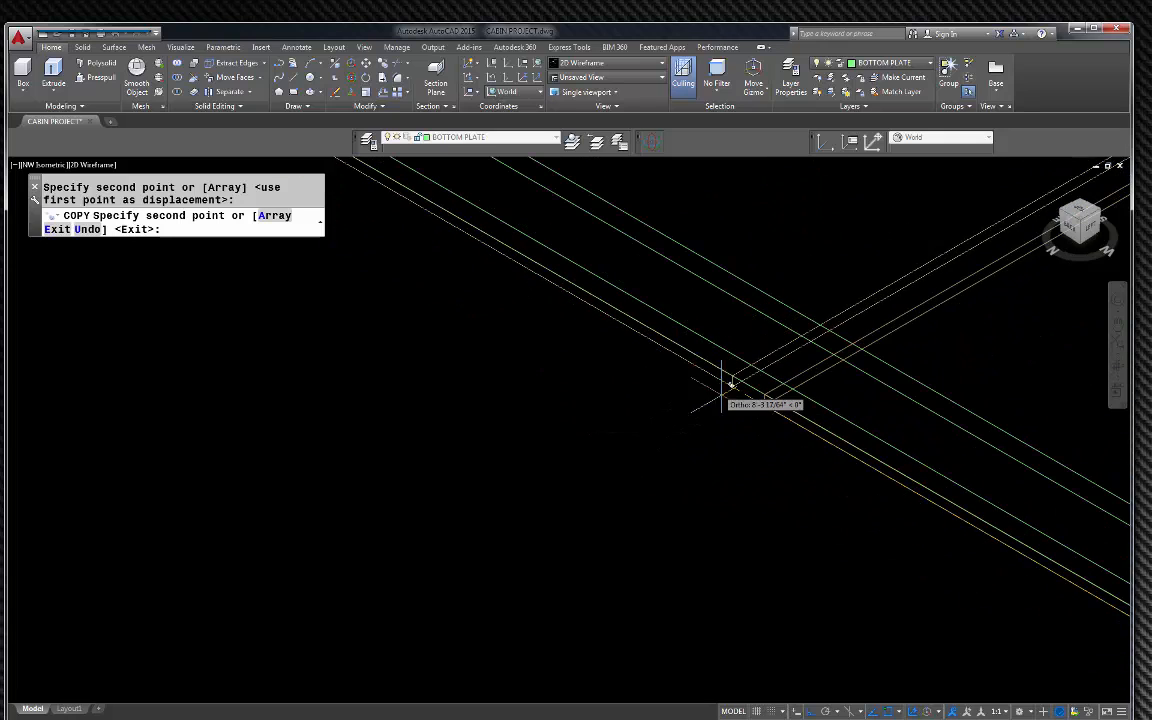
left_click(772, 398)
scroll(740, 430, "down", 4)
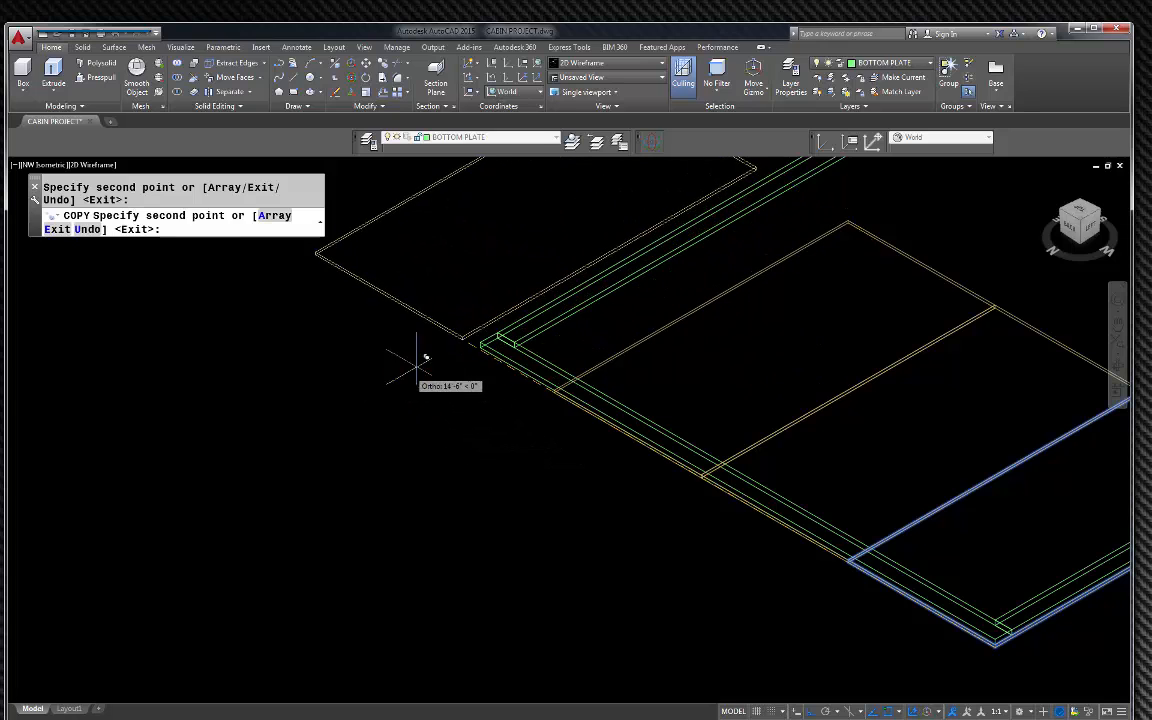
scroll(425, 350, "up", 3)
scroll(600, 405, "up", 2)
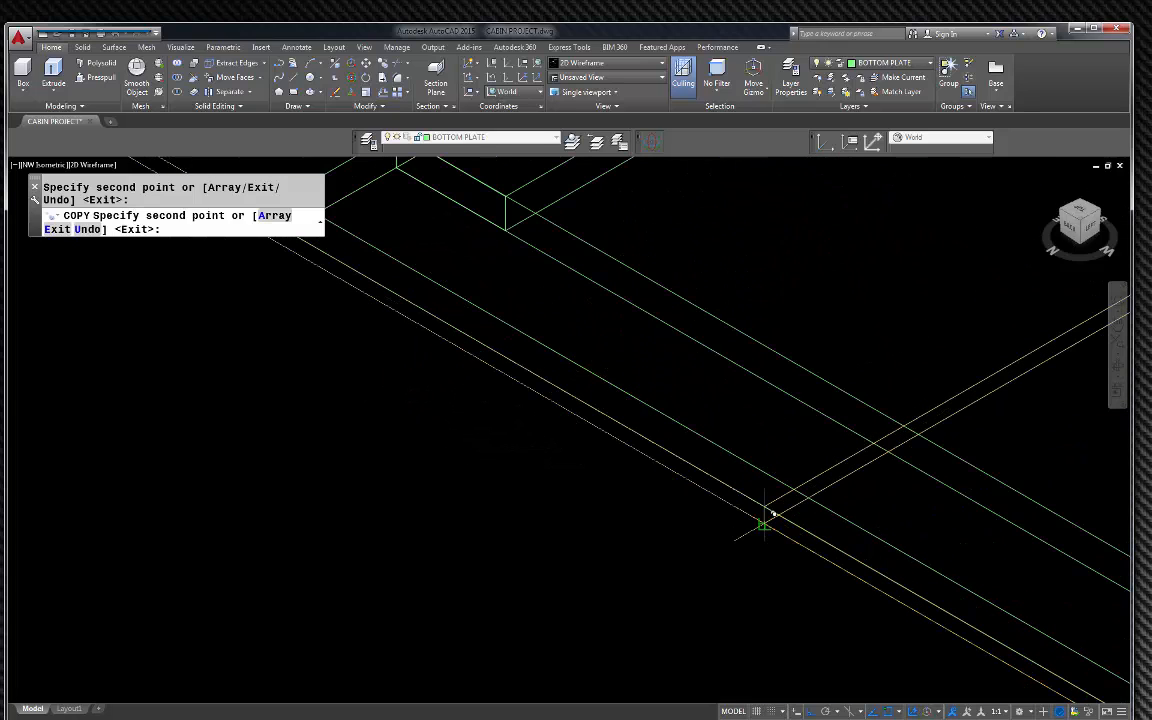
key("Escape")
scroll(450, 437, "down", 5)
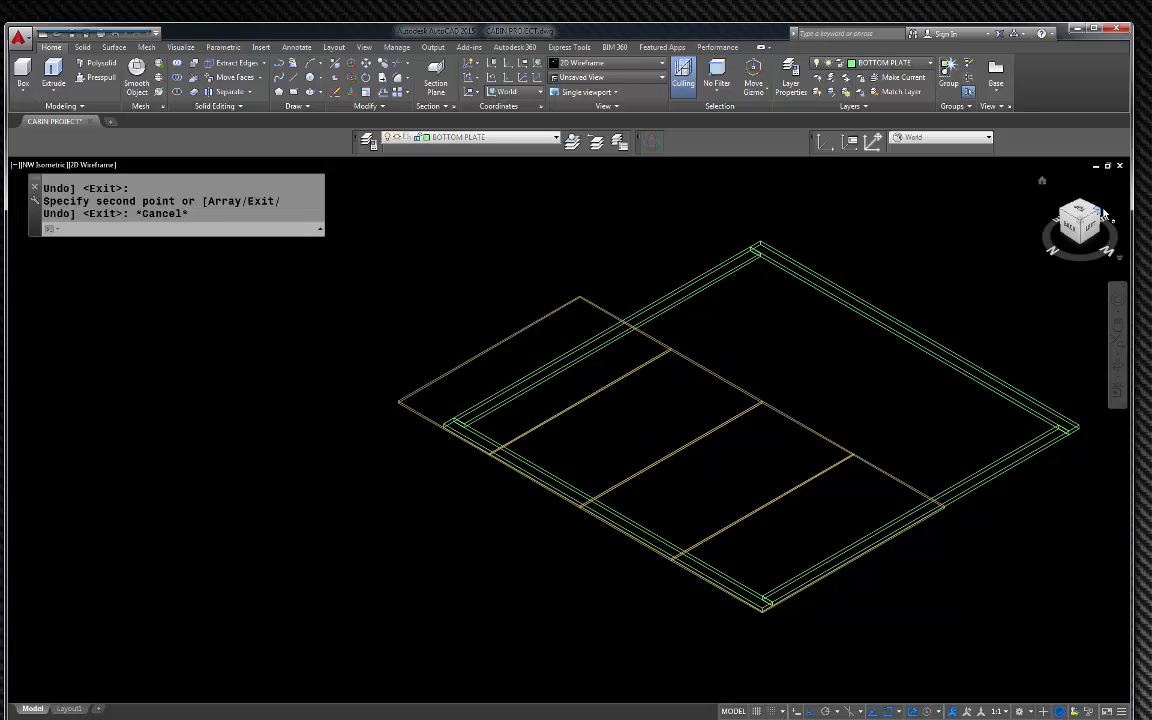
- From the SW isometric view, move the second plywood sheet lengthwise across the frame to the opposite bottom plate's outer edge
left_click(1104, 215)
scroll(647, 455, "up", 5)
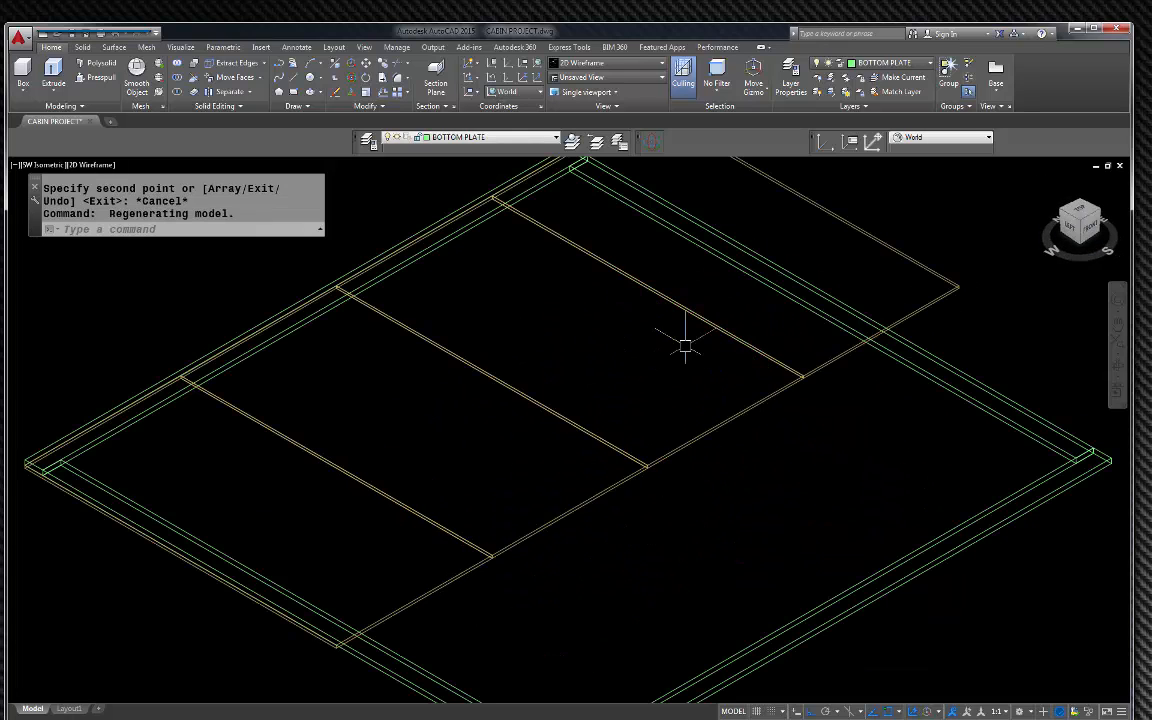
scroll(685, 346, "down", 5)
scroll(720, 437, "up", 5)
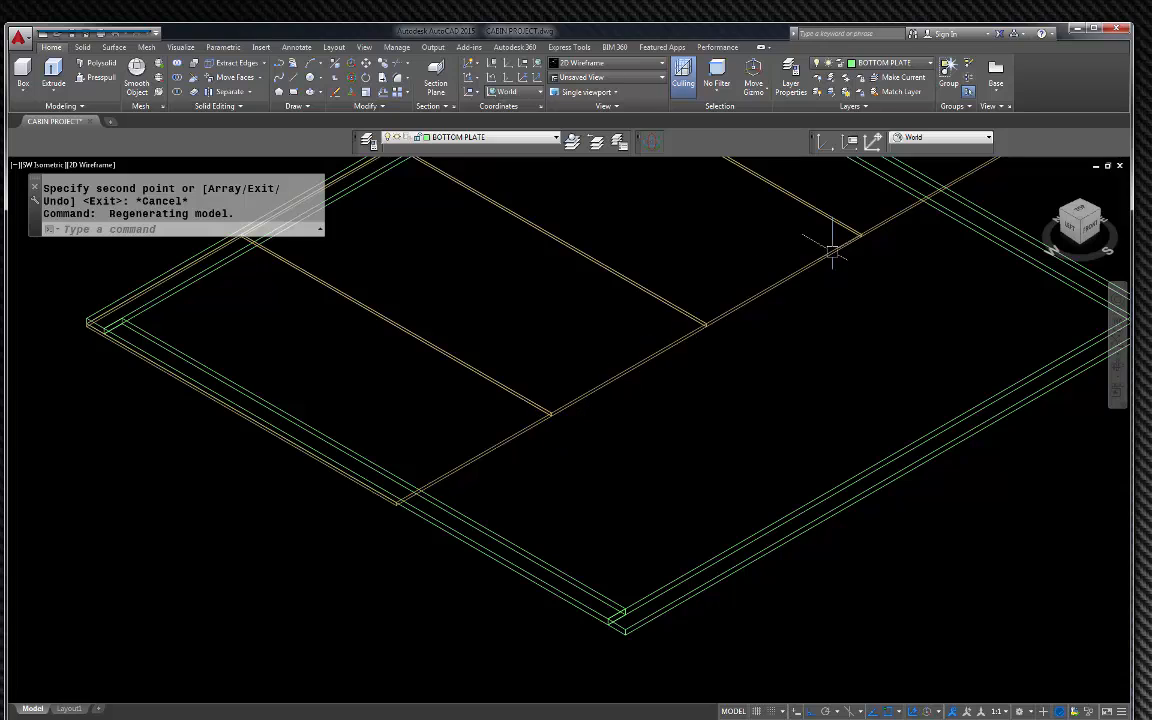
left_click(634, 367)
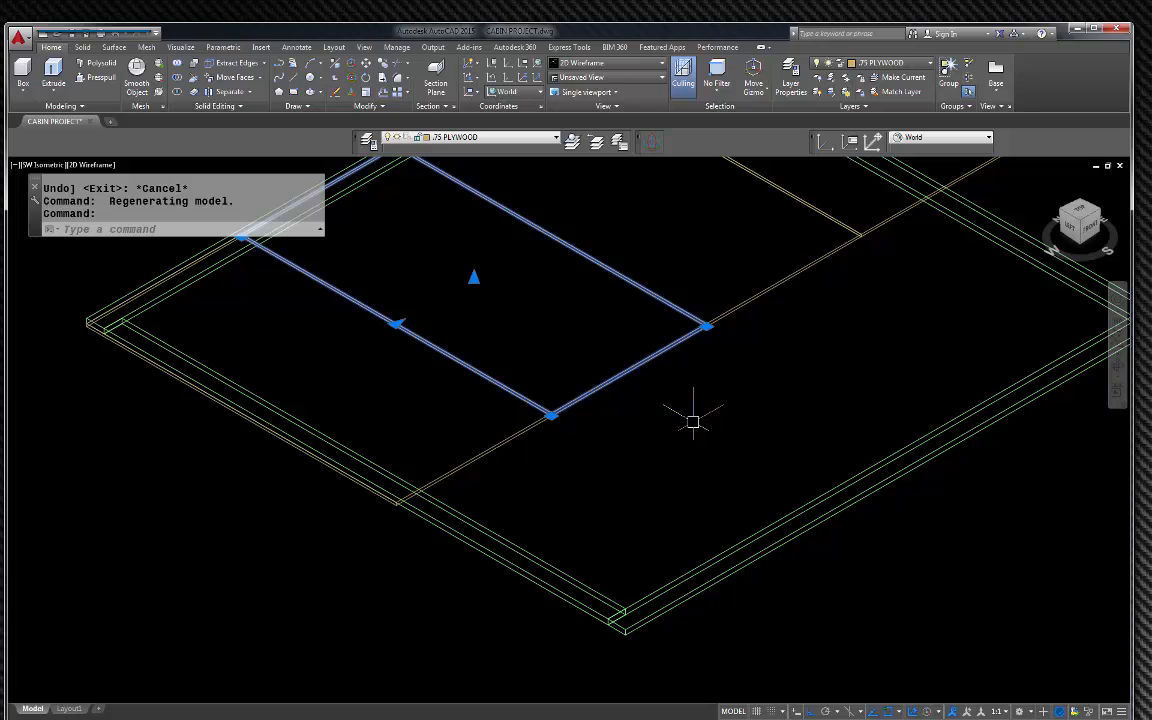
type("m")
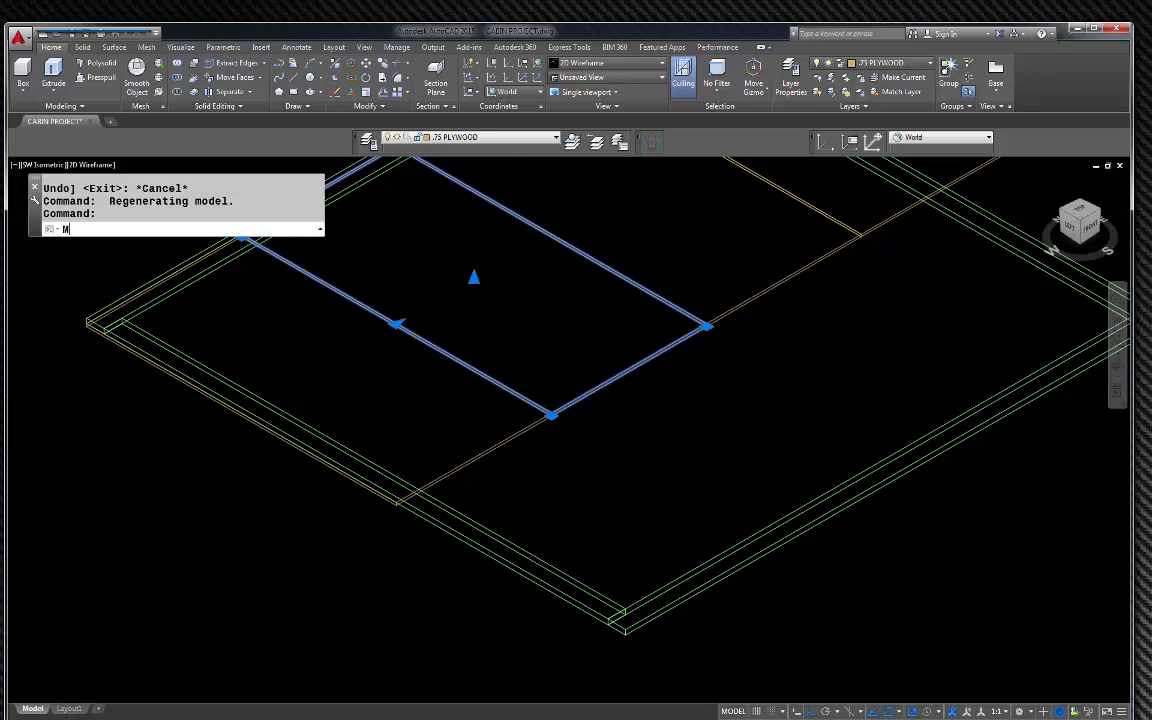
key("Return")
scroll(550, 412, "up", 5)
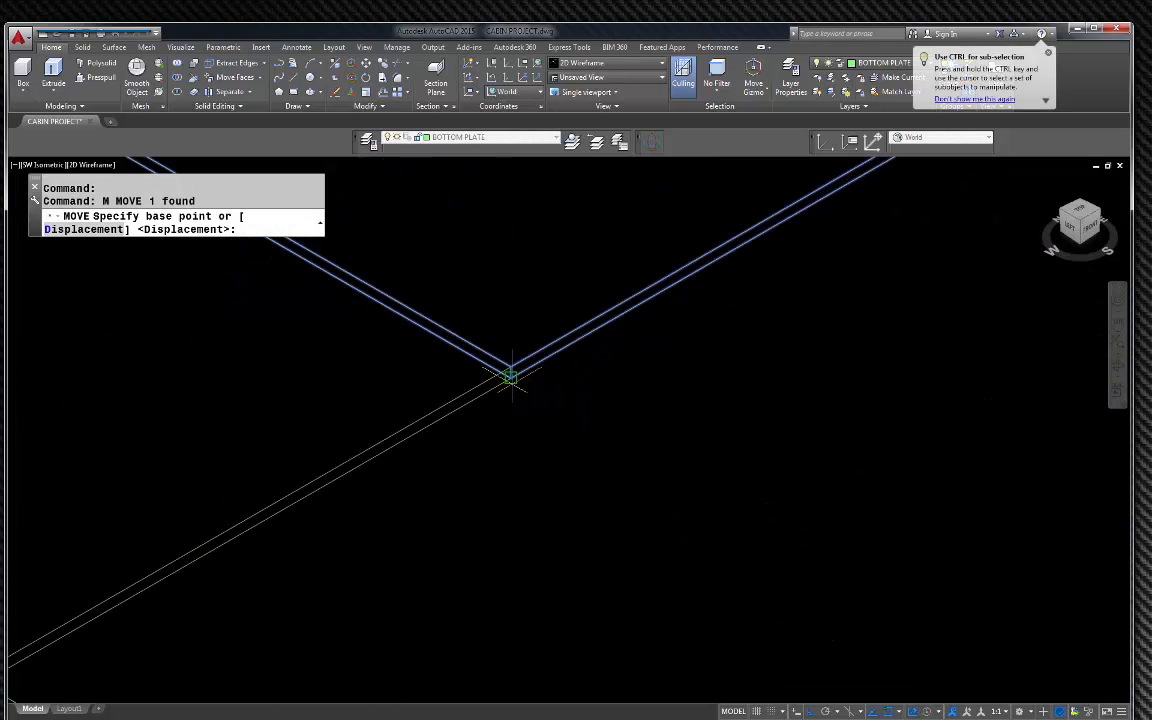
left_click(510, 376)
scroll(505, 372, "down", 5)
scroll(579, 386, "up", 6)
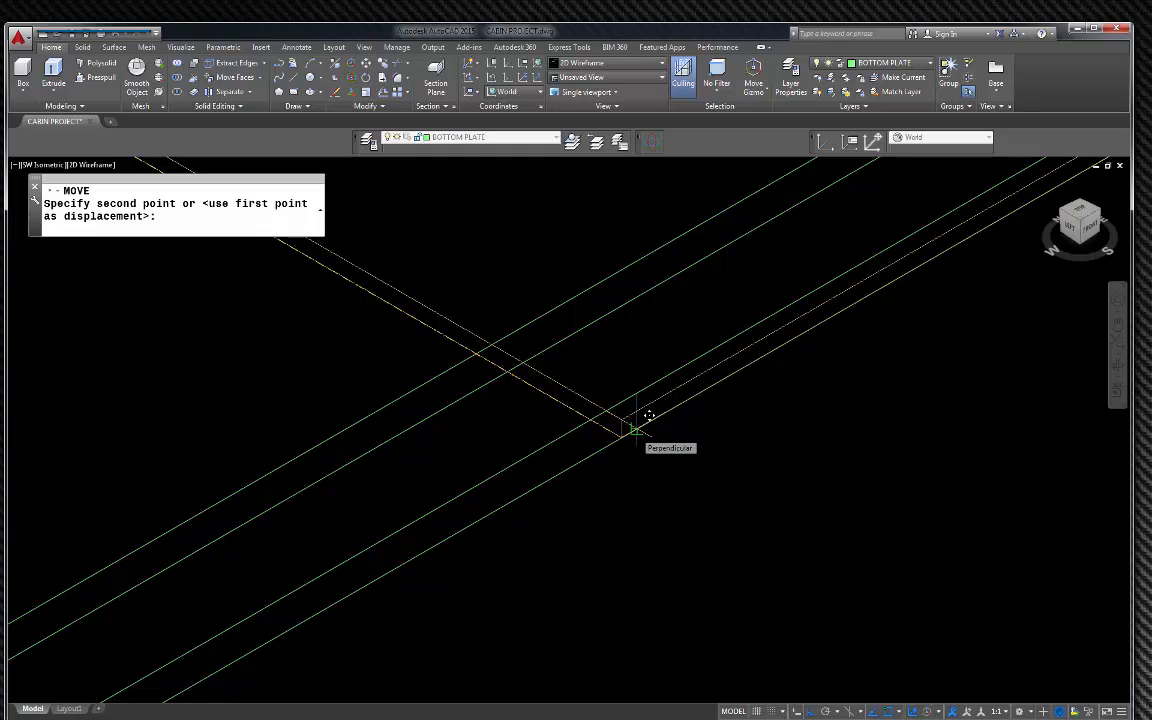
left_click(649, 415)
- Lower the shifted second sheet by its thickness to bring it level with the neighbouring plywood
scroll(645, 510, "down", 3)
scroll(460, 386, "up", 3)
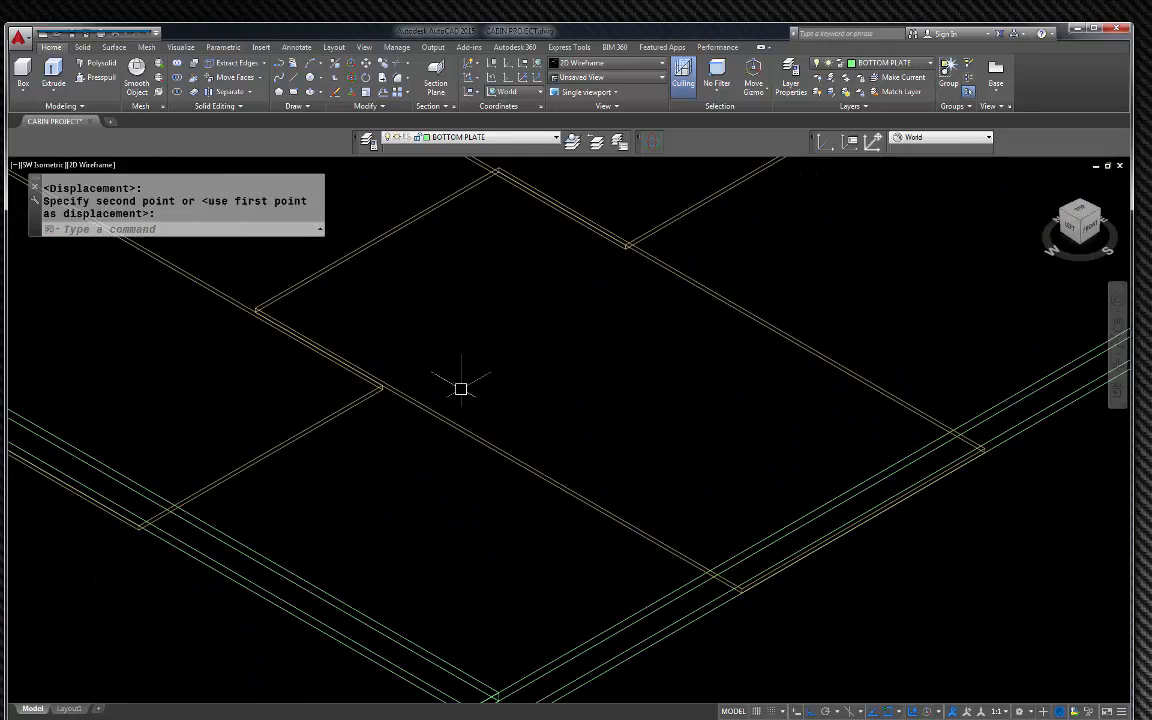
scroll(440, 392, "down", 3)
scroll(534, 327, "up", 5)
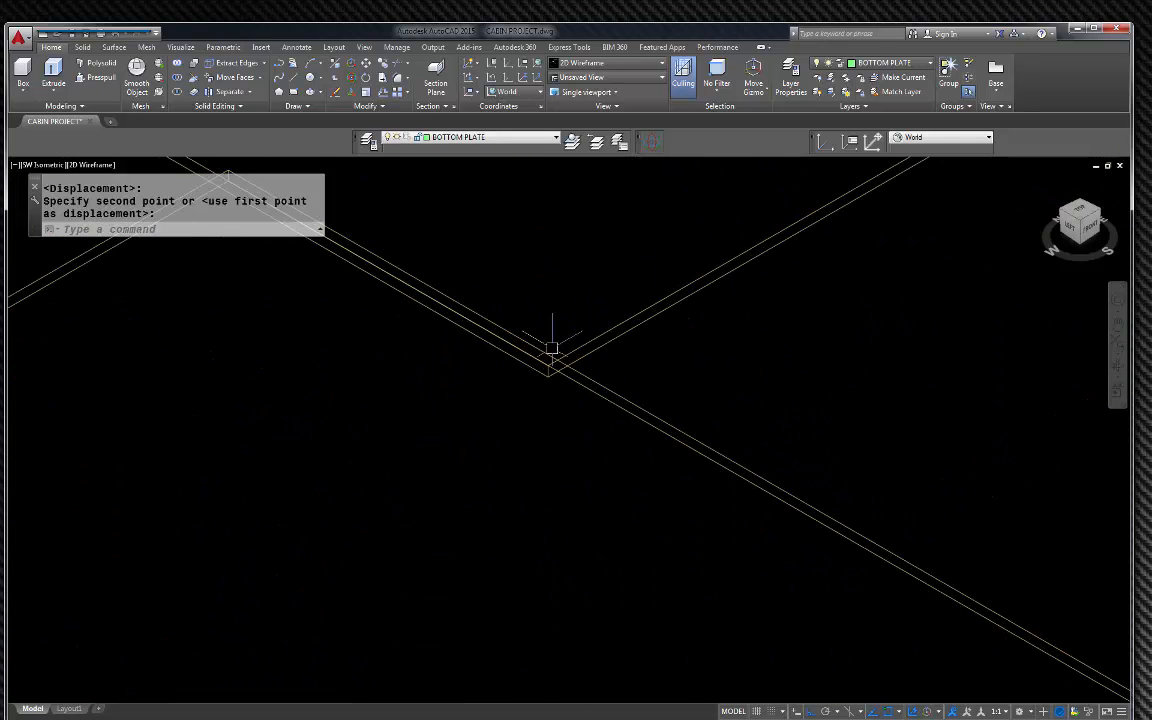
left_click(582, 352)
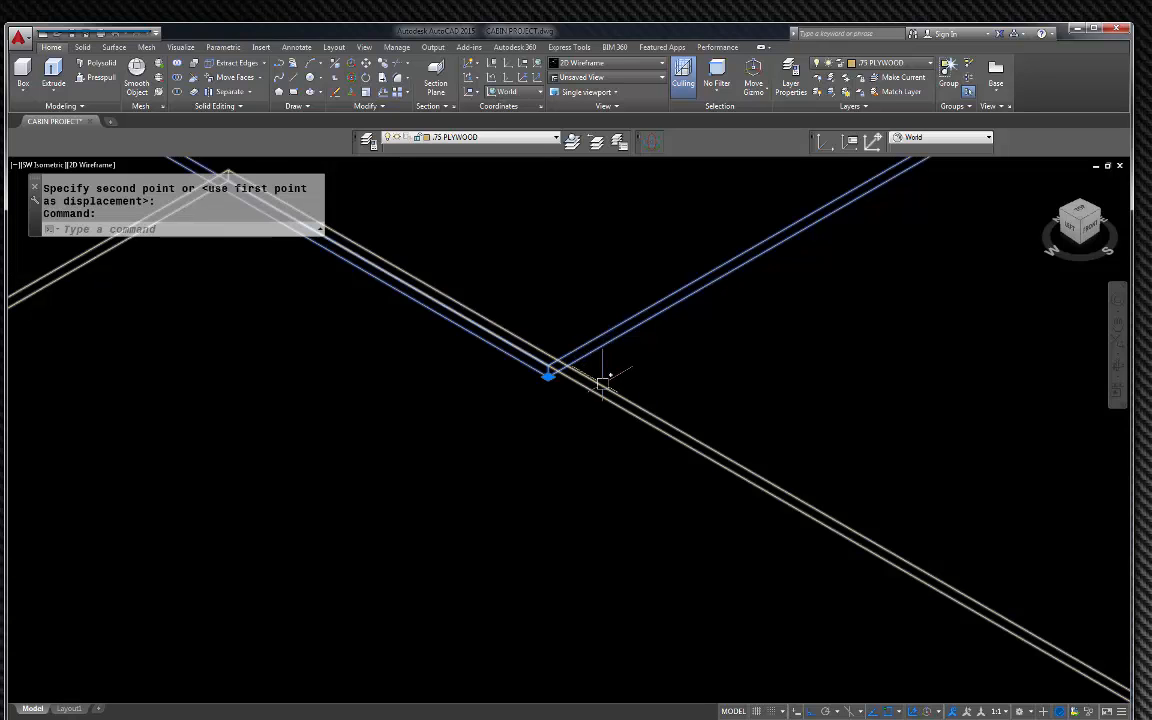
key("Escape")
left_click(598, 381)
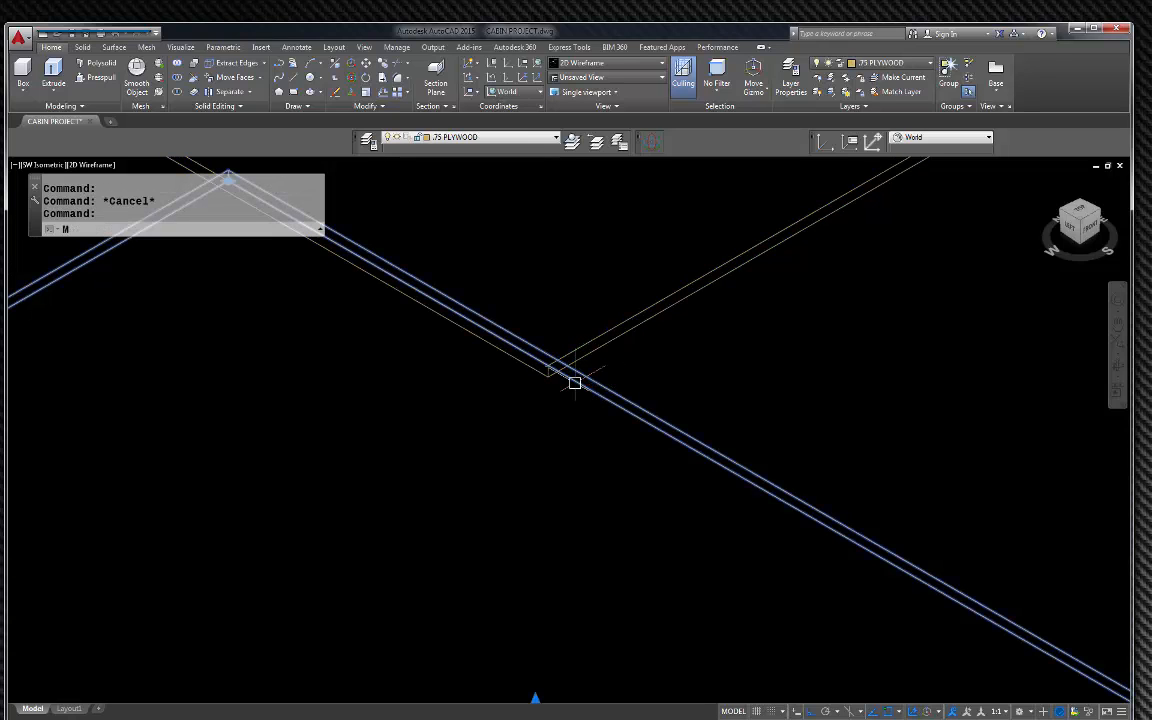
type("M")
key("Return")
scroll(575, 383, "up", 4)
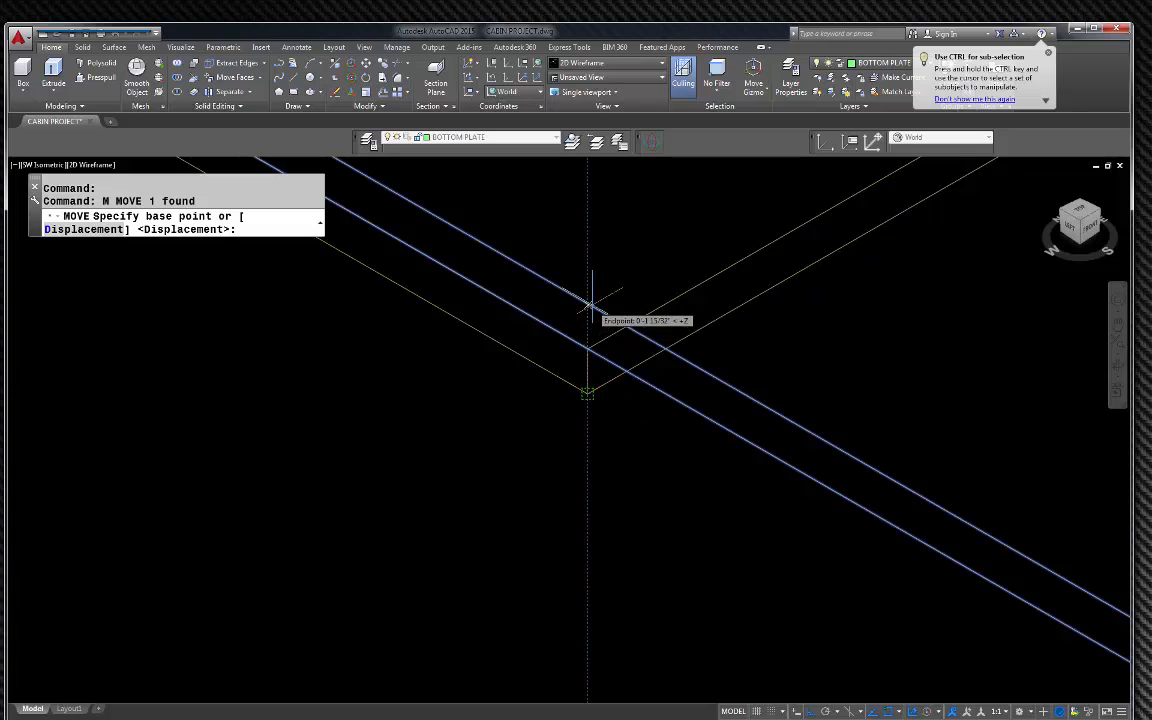
left_click(592, 304)
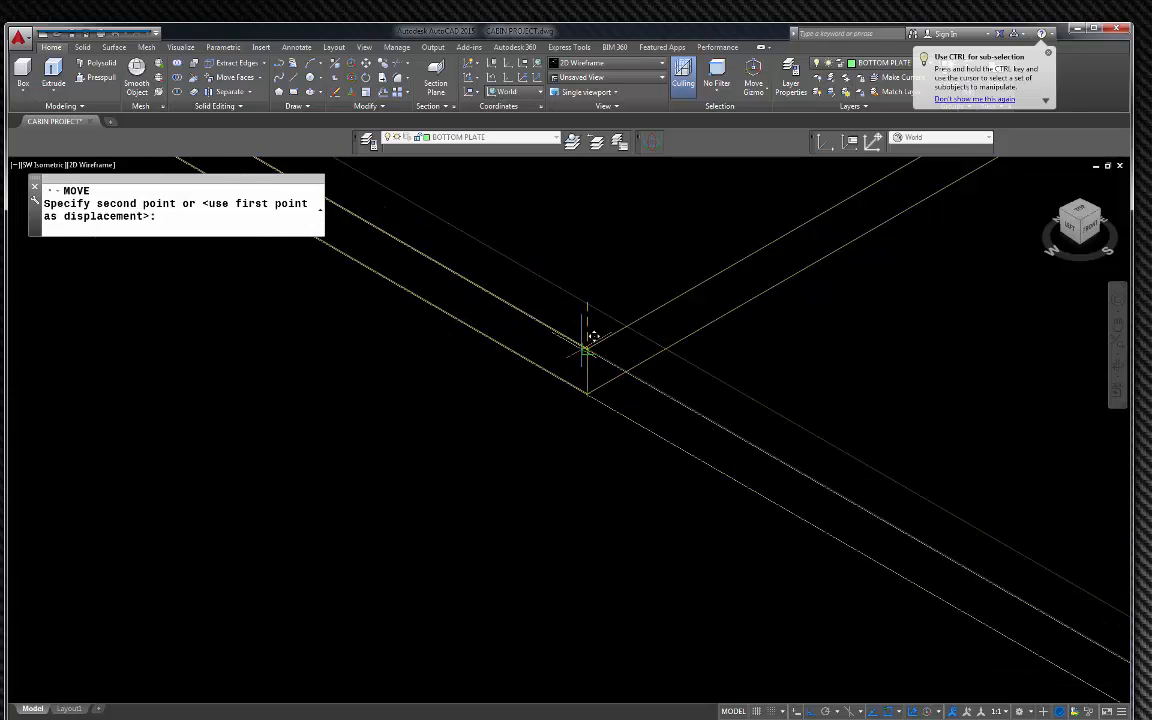
left_click(587, 349)
scroll(550, 345, "down", 6)
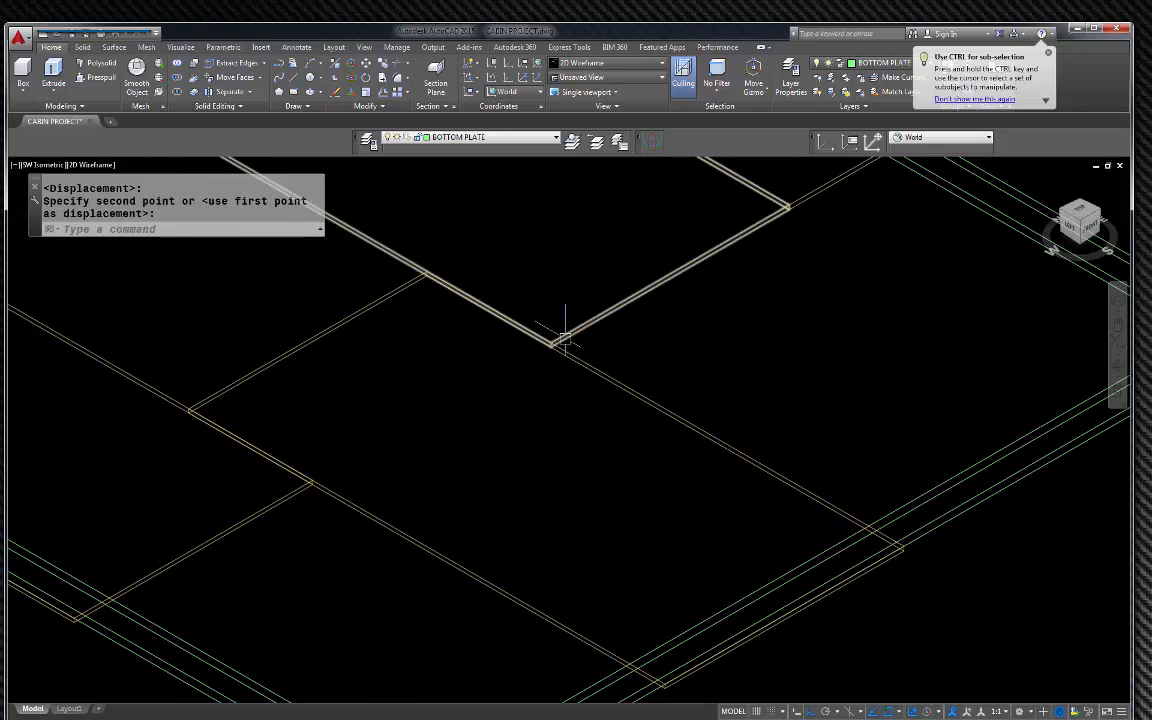
- Nudge the shifted second sheet so its edge meets the neighbouring sheet's upper corner exactly
scroll(575, 337, "up", 6)
scroll(485, 378, "up", 4)
left_click(244, 394)
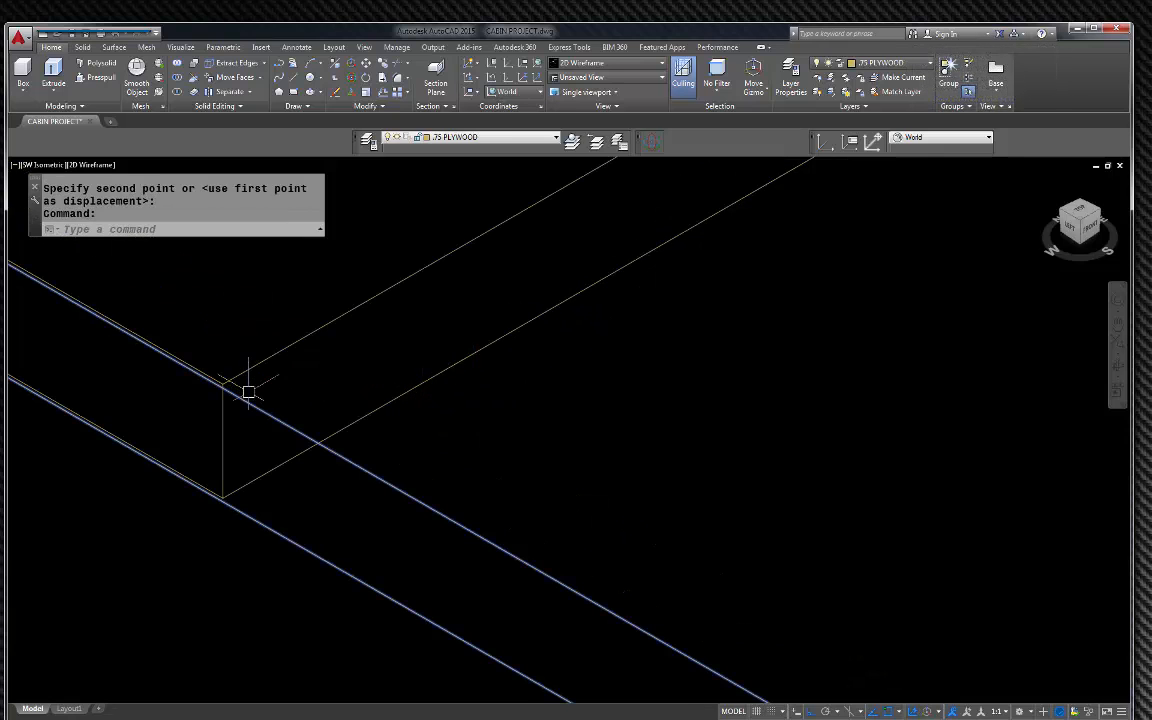
key("Return")
left_click(221, 388)
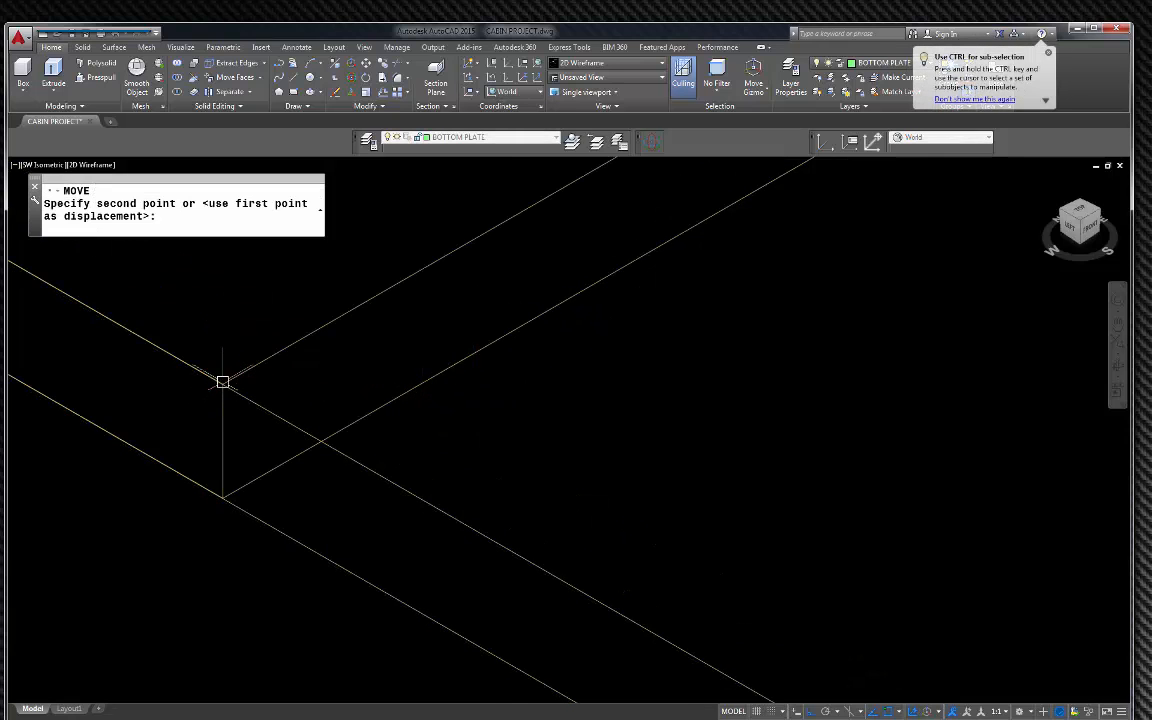
scroll(360, 365, "down", 4)
scroll(880, 608, "up", 5)
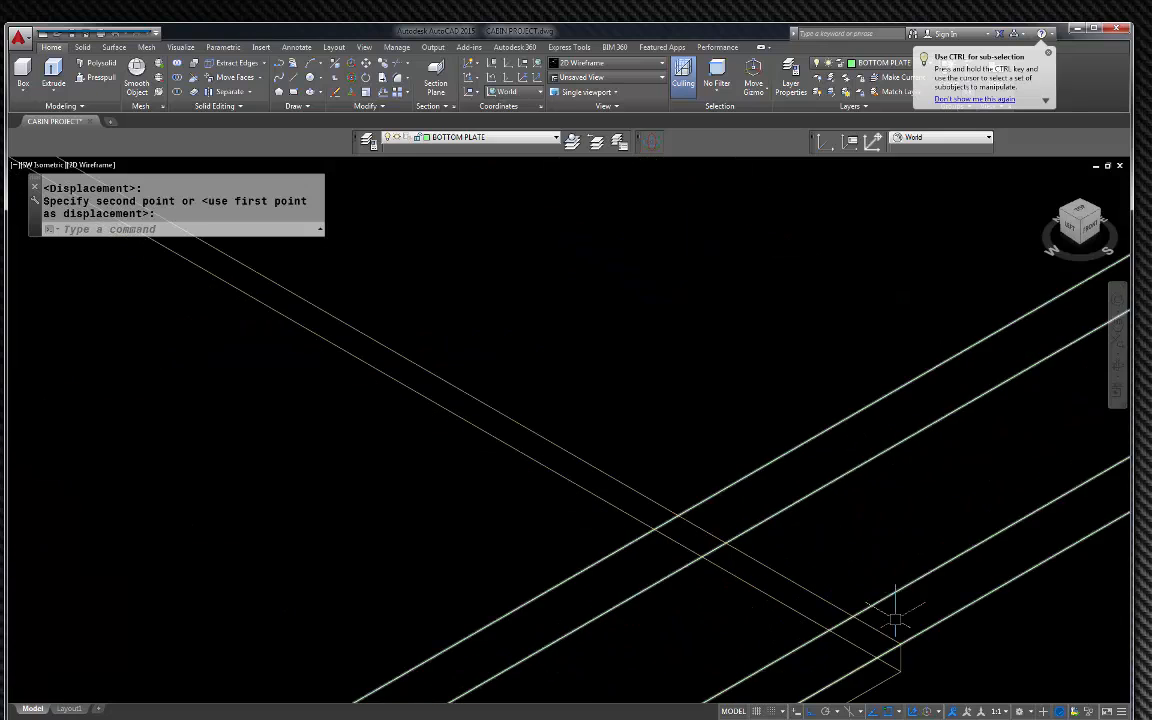
- Move the fourth plywood sheet, which overhangs the frame, across to the opposite bottom plate's outer edge
scroll(830, 478, "down", 5)
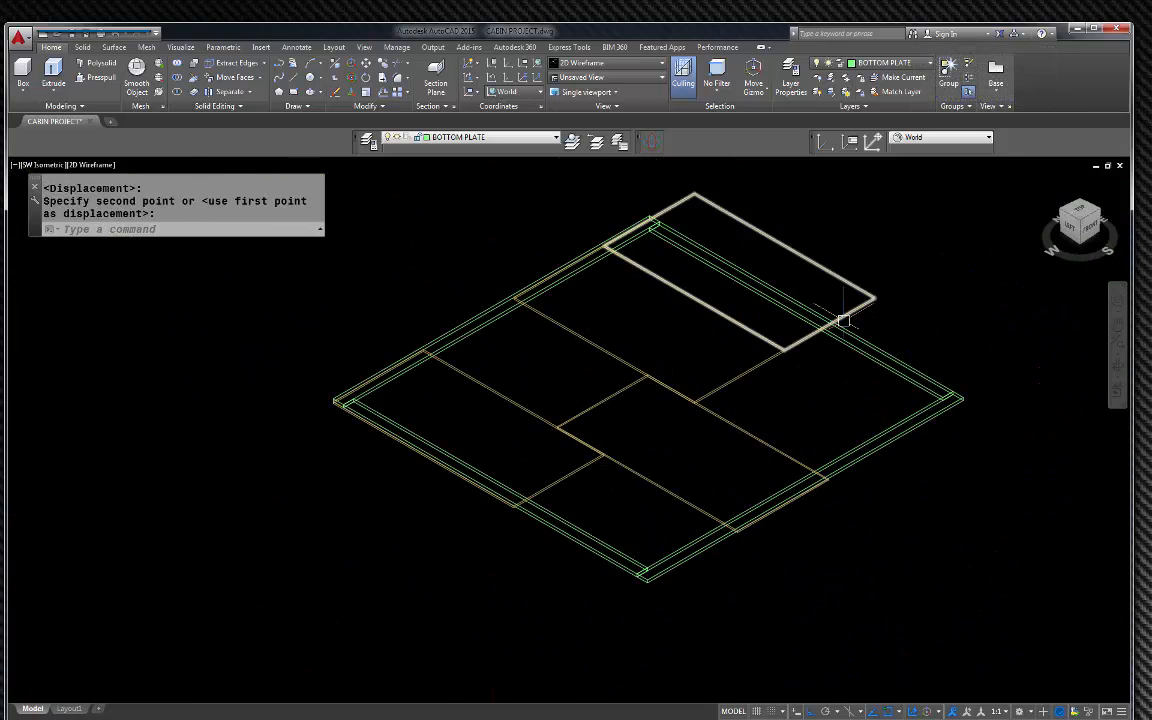
scroll(825, 323, "up", 2)
left_click(797, 342)
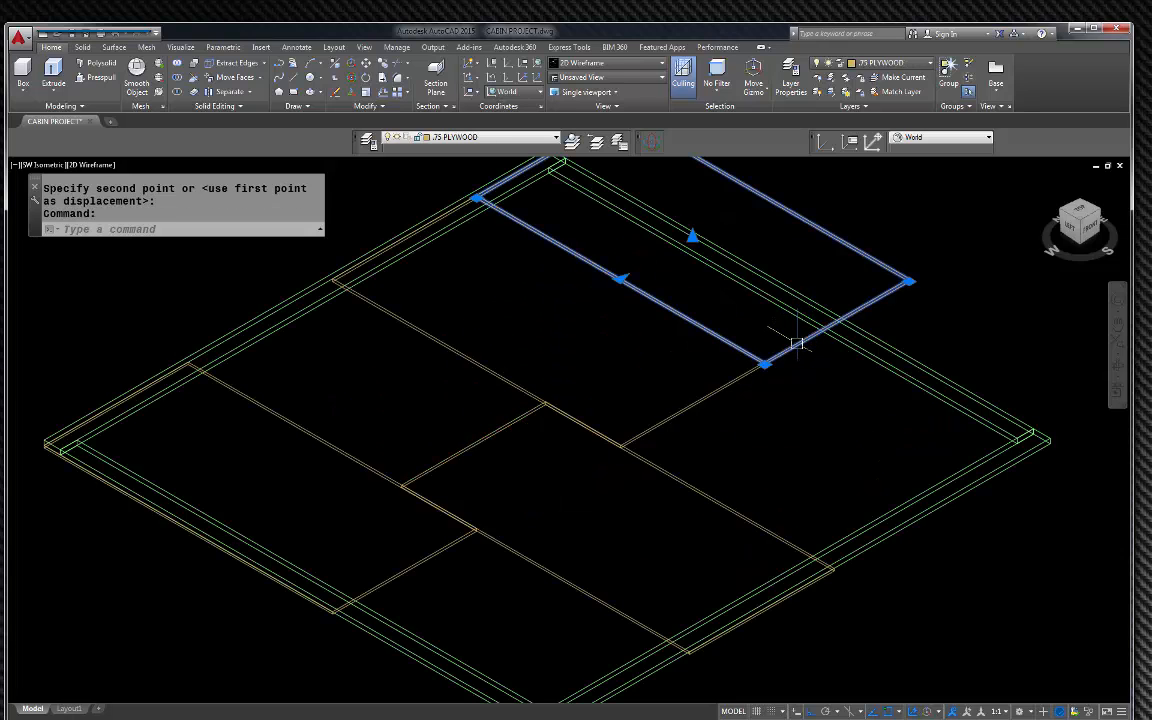
type("m")
key("Return")
scroll(790, 370, "up", 3)
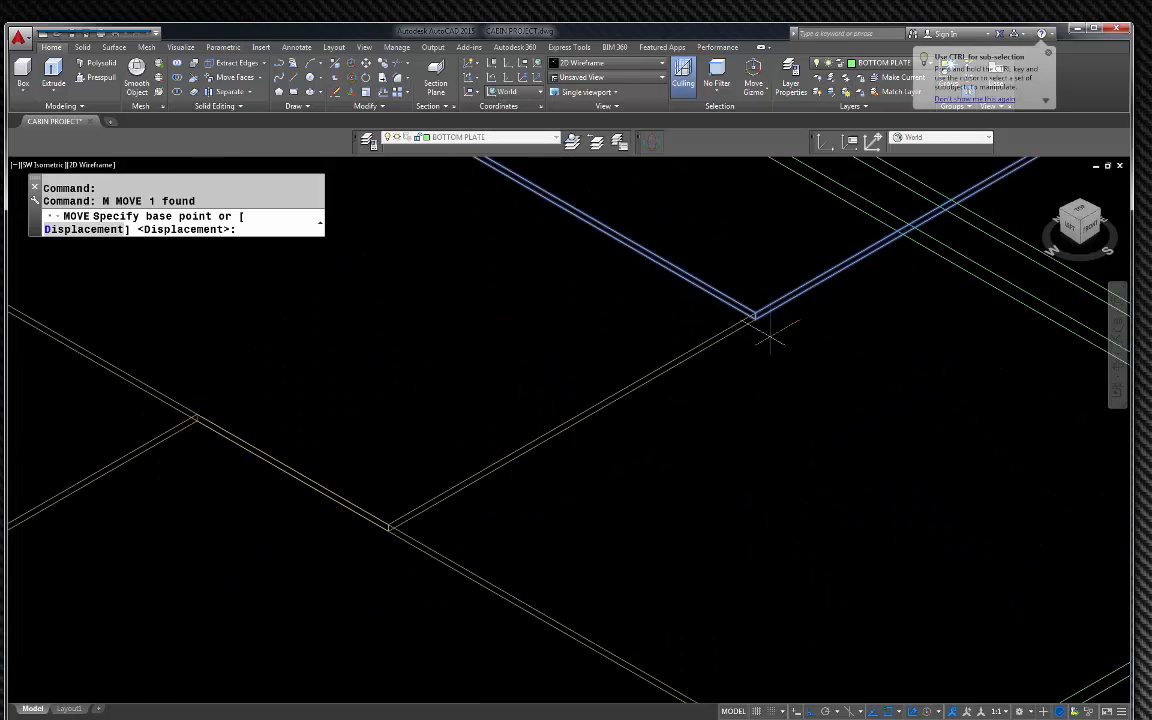
left_click(755, 318)
scroll(765, 300, "down", 3)
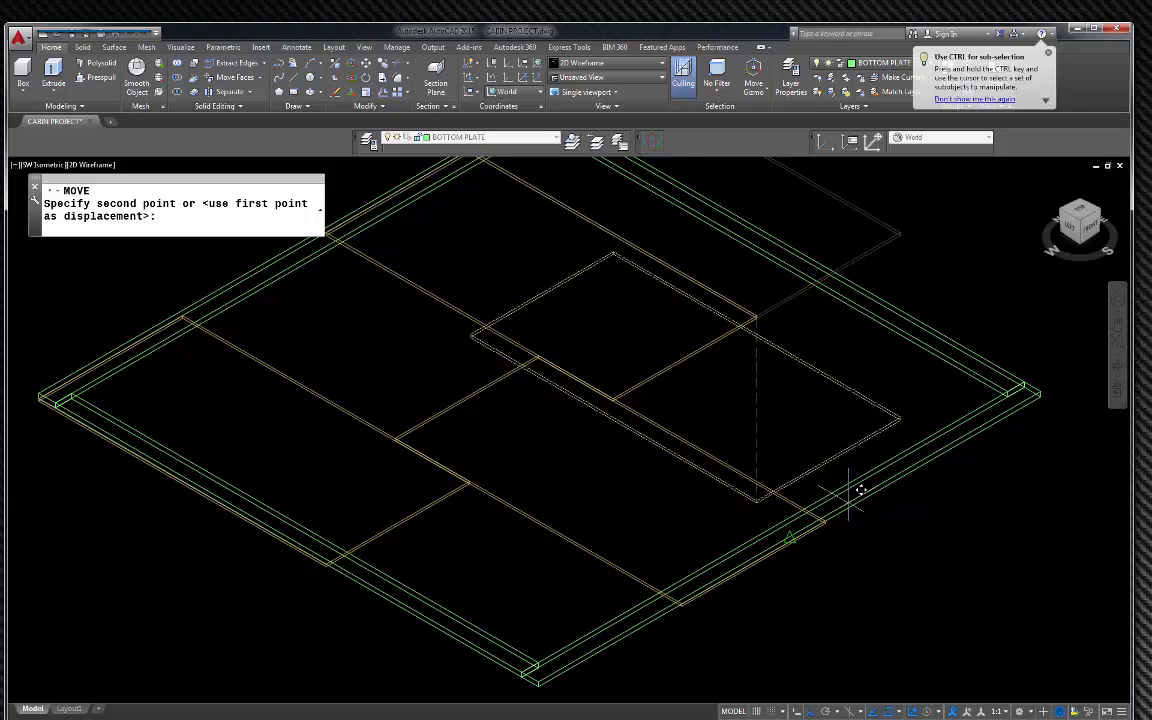
scroll(797, 461, "up", 3)
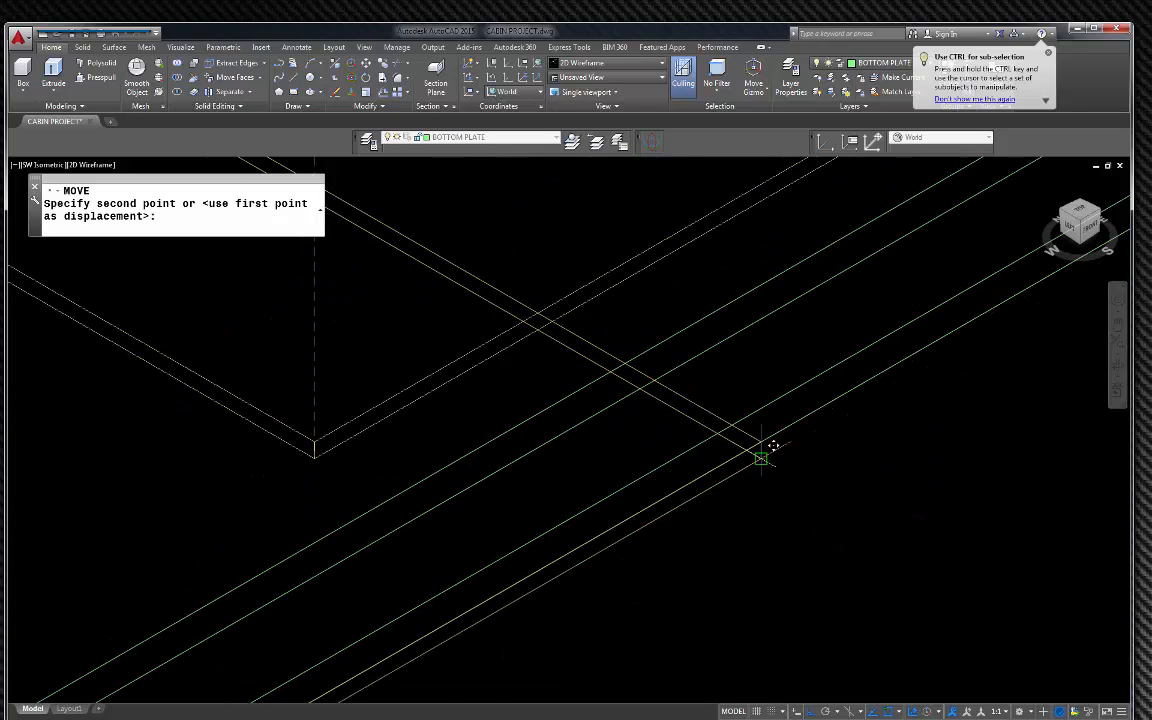
scroll(728, 466, "down", 4)
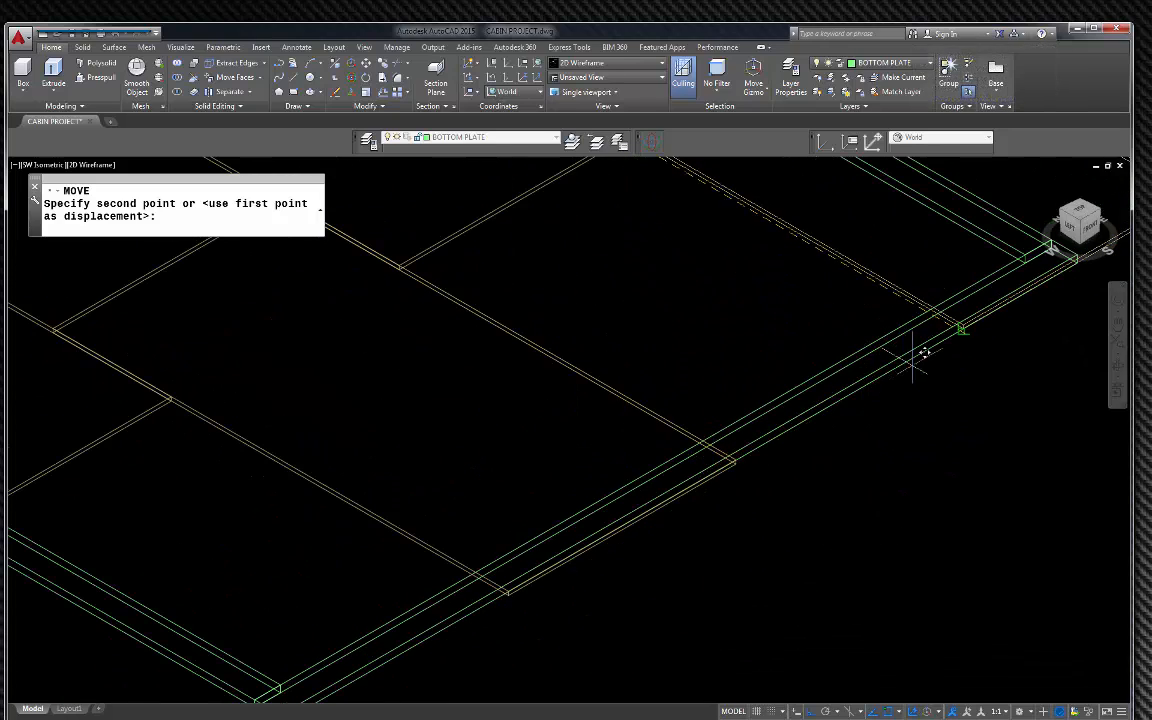
left_click(961, 328)
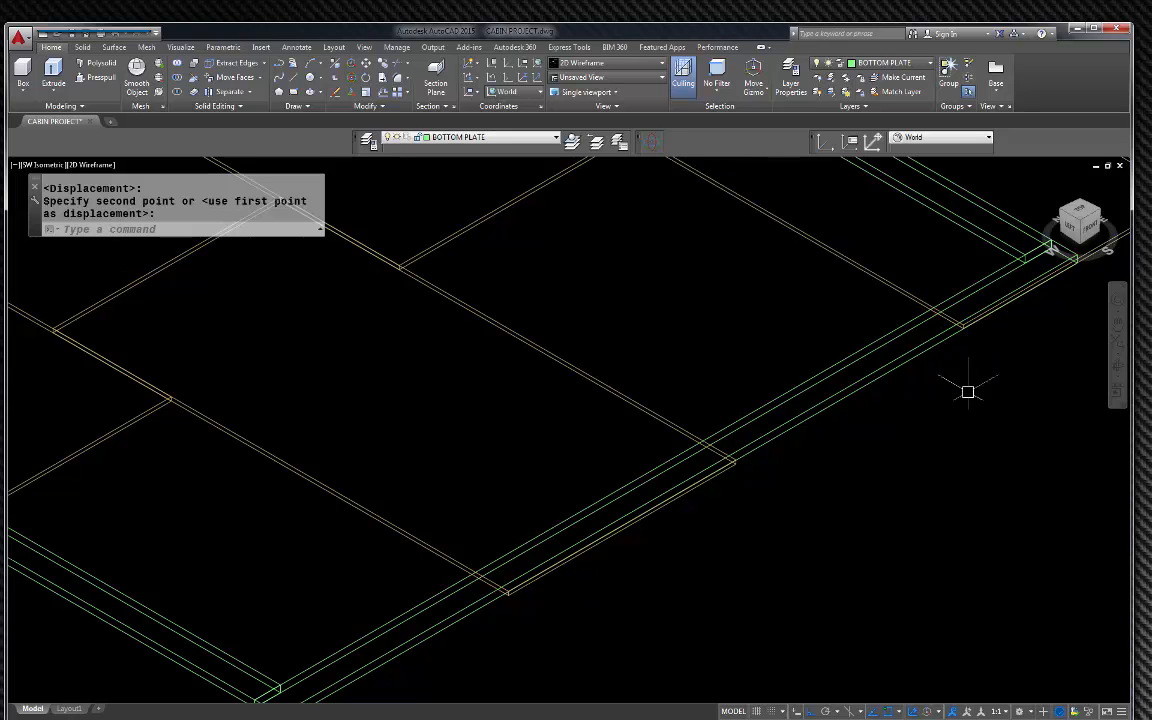
- Lower the shifted fourth sheet by its thickness so its upper edge meets the bottom plate's lower outer edge
scroll(1000, 330, "up", 4)
scroll(784, 321, "up", 3)
left_click(762, 318)
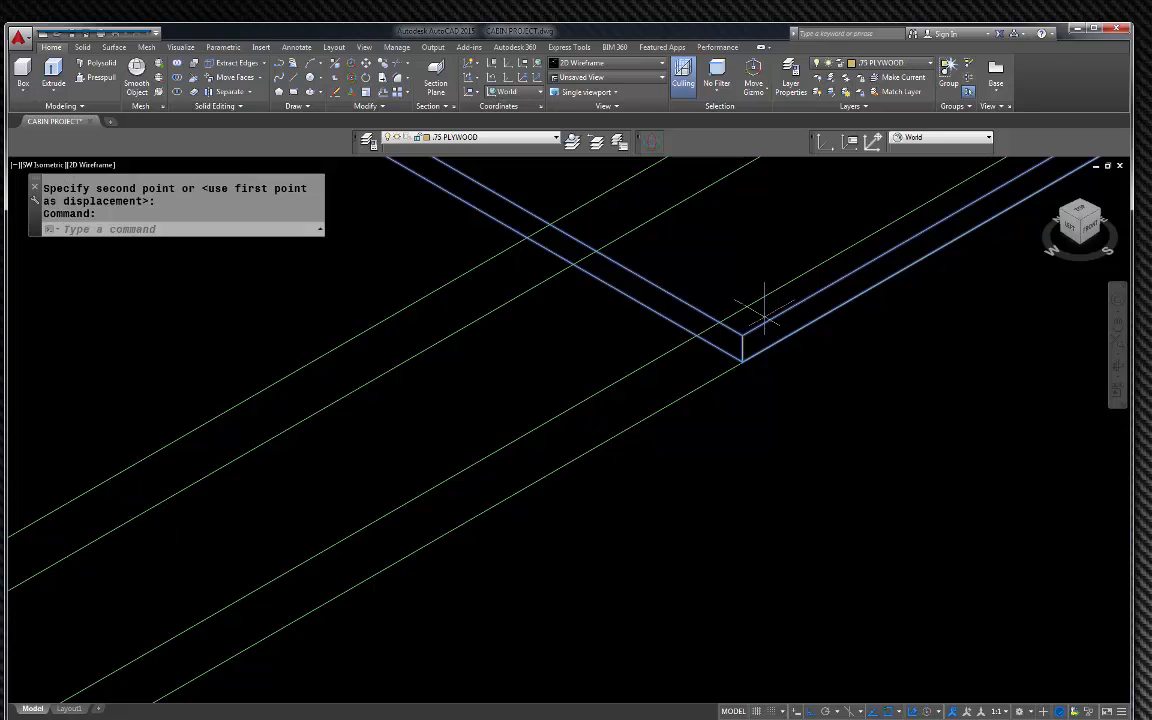
type("m")
key("Return")
left_click(741, 334)
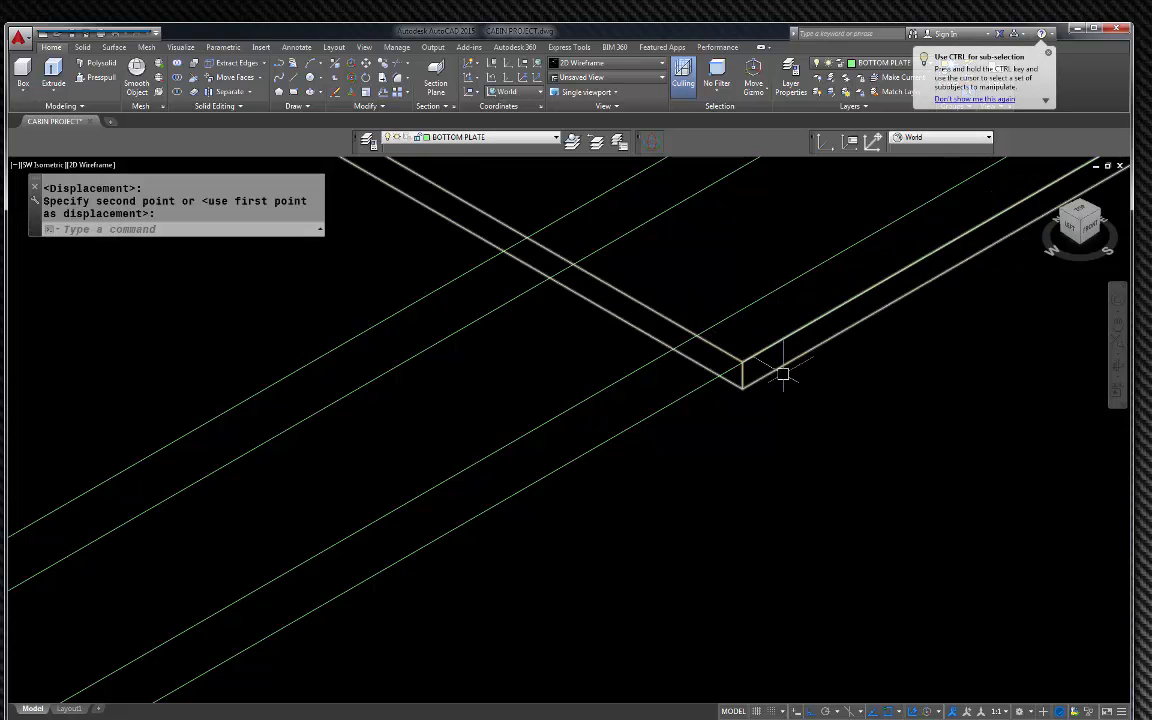
scroll(825, 443, "down", 5)
scroll(640, 350, "up", 5)
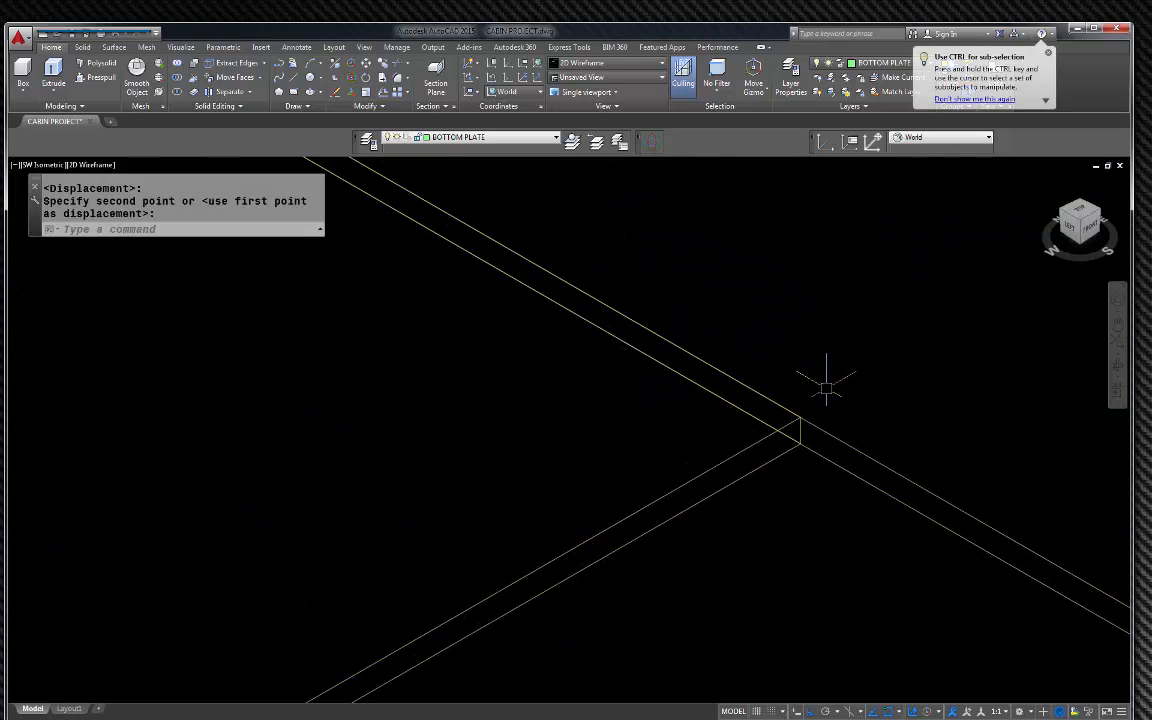
scroll(760, 415, "down", 5)
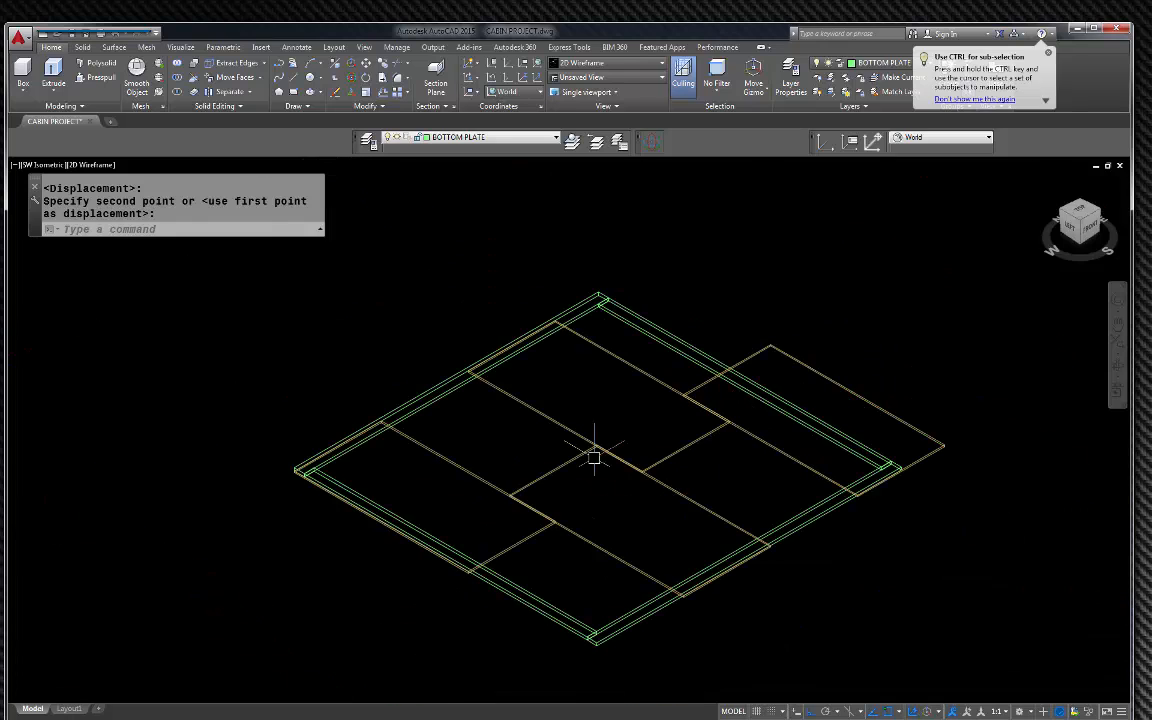
- Copy the full plywood sheet overhanging the frame's side end to end, so the copy starts at its corner and continues the row
left_click(944, 441)
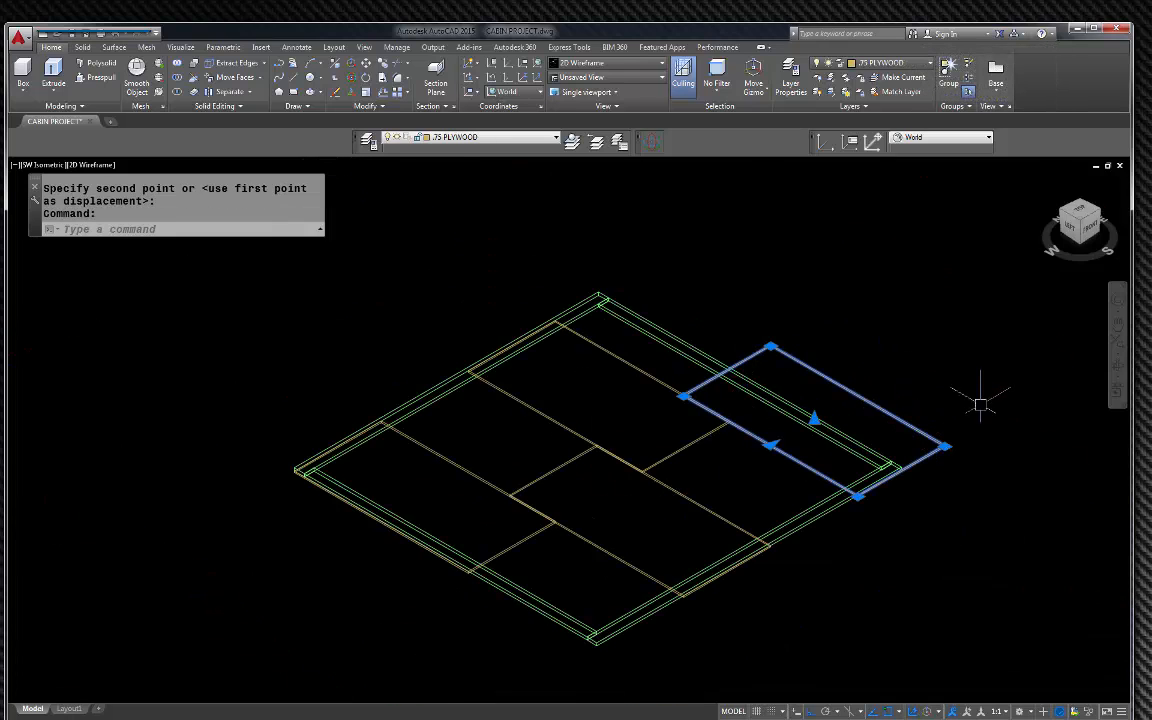
type("c")
key("Return")
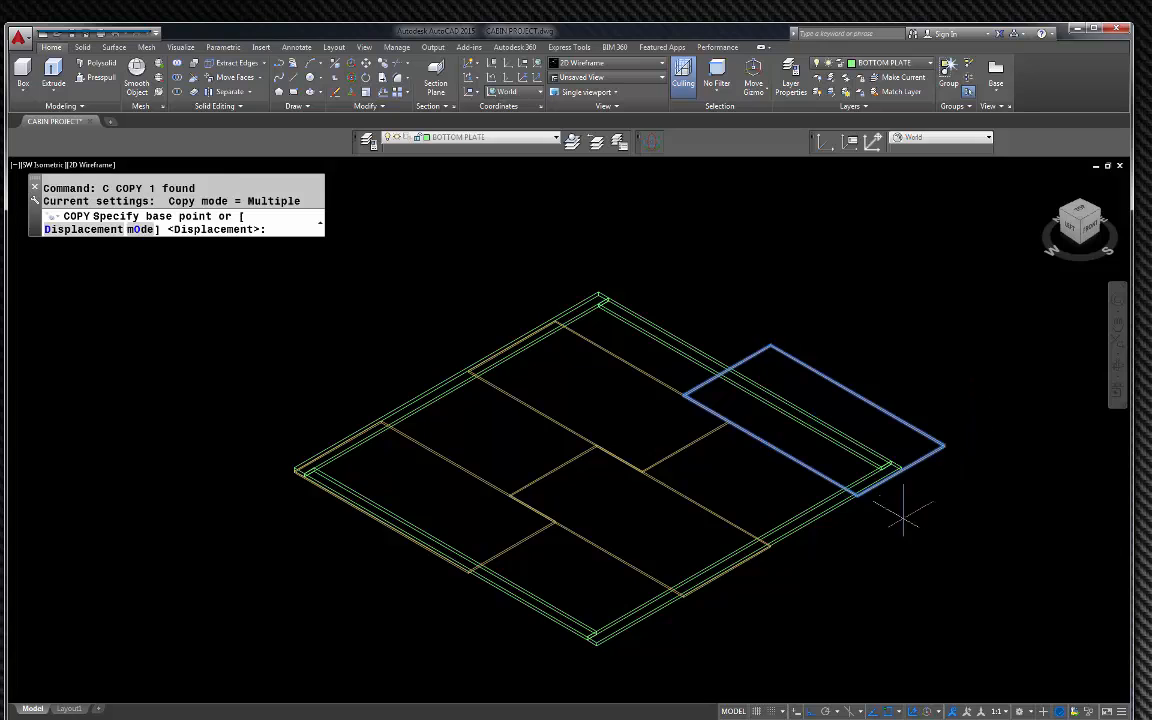
scroll(869, 492, "up", 5)
left_click(797, 445)
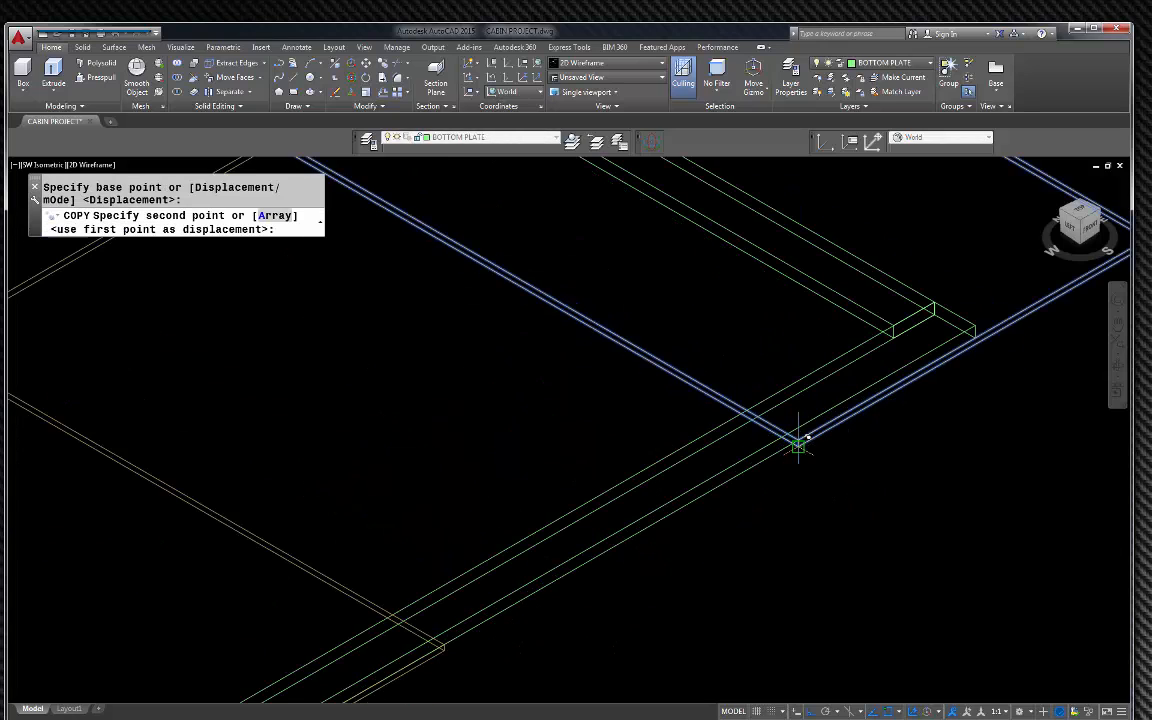
scroll(800, 442, "down", 5)
scroll(715, 342, "up", 6)
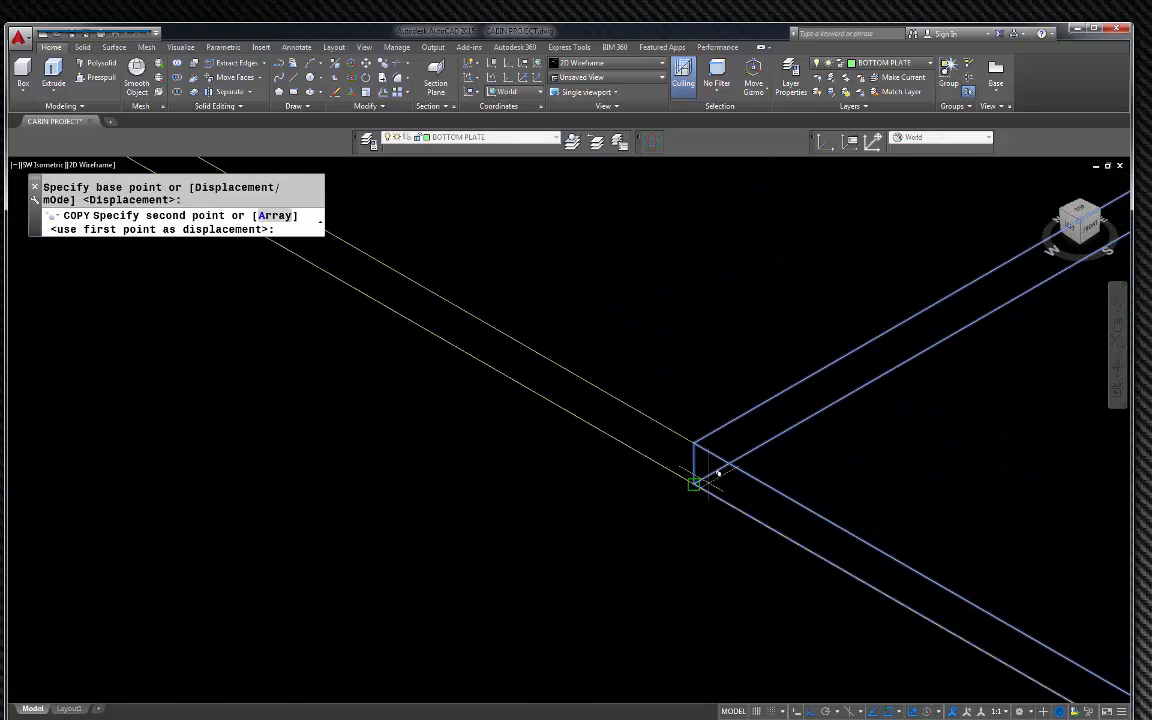
left_click(693, 486)
key("Escape")
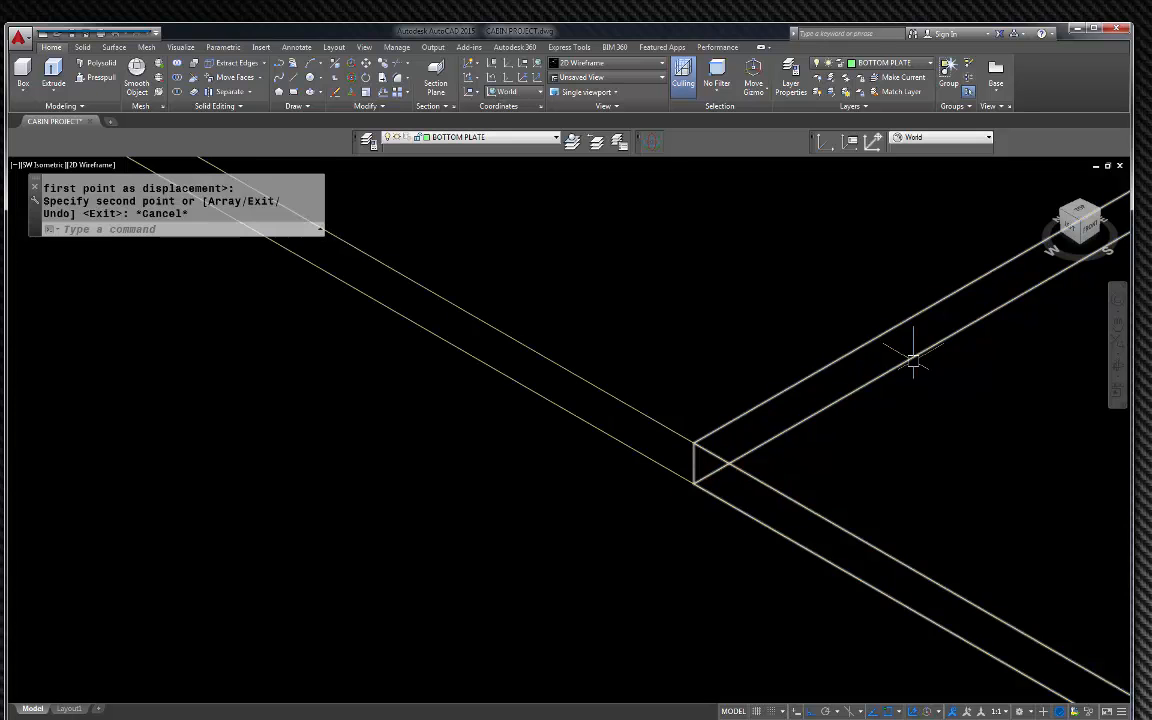
- From the NW isometric view, move the copied sheet's projecting end face back flush with the bottom plate's outer edge
left_click(1063, 213)
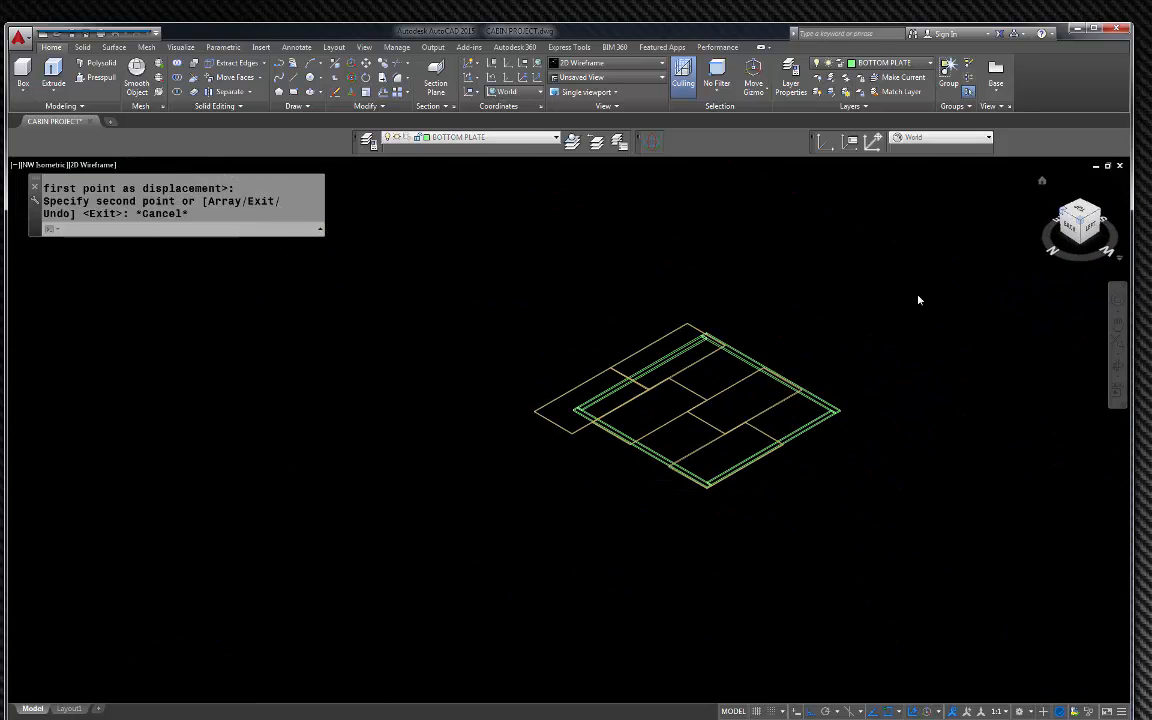
scroll(593, 421, "up", 3)
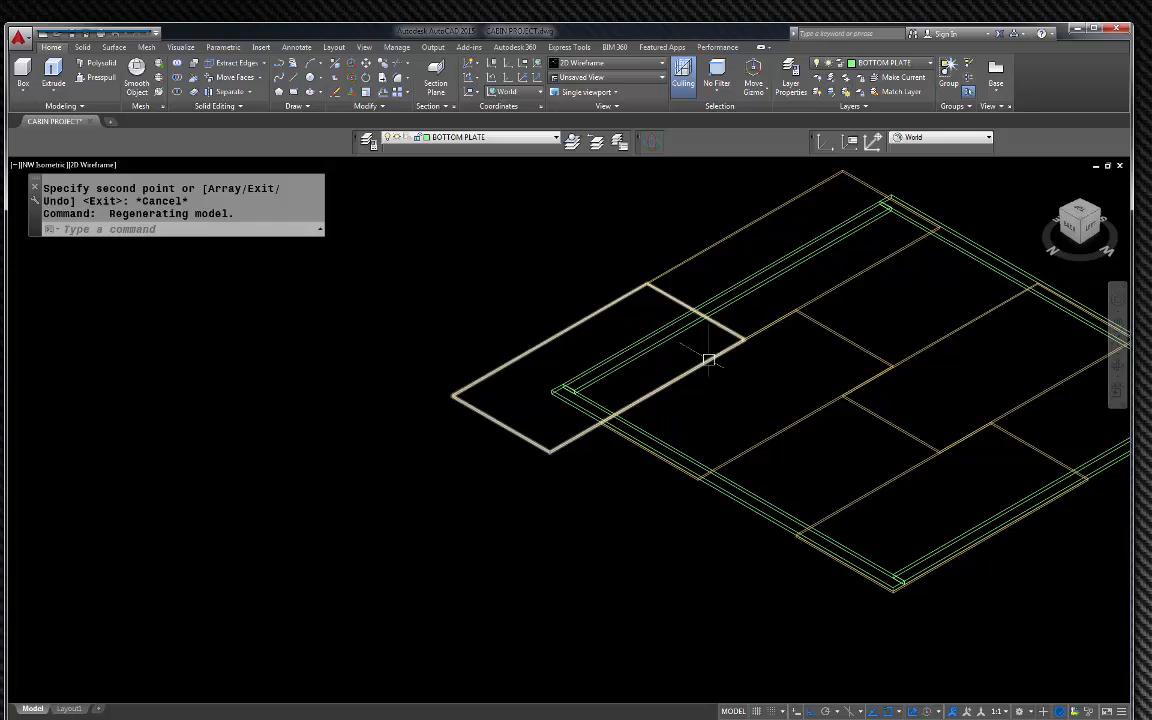
scroll(541, 466, "up", 2)
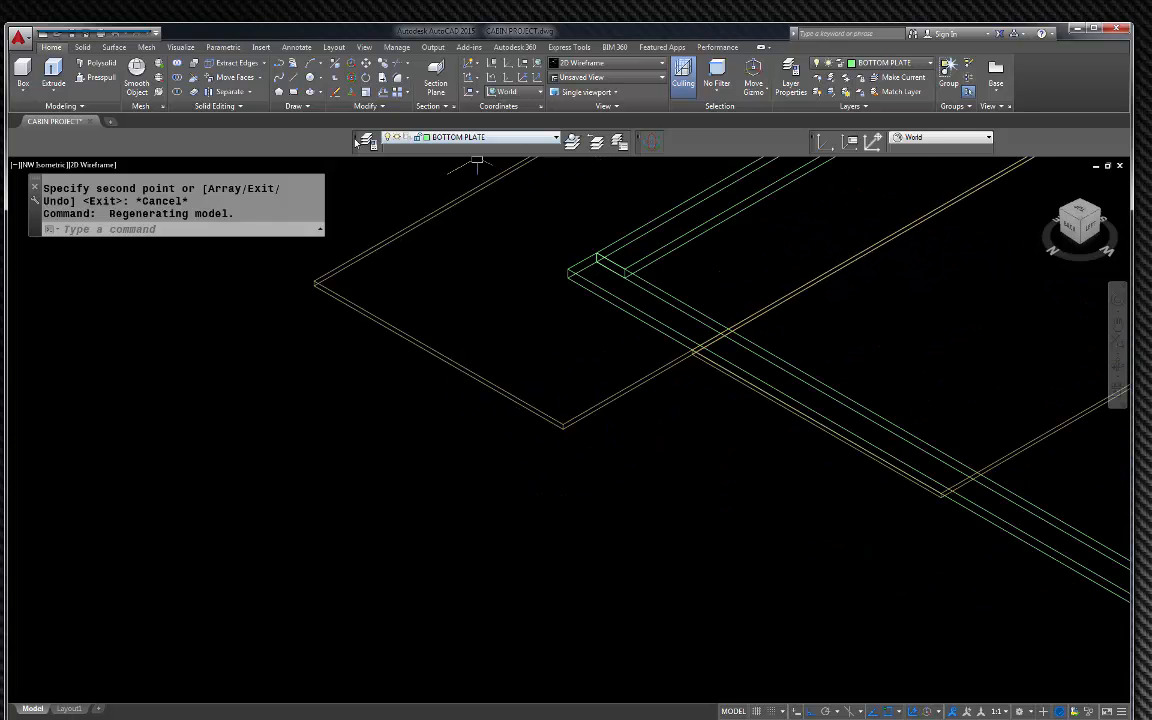
left_click(232, 80)
scroll(545, 406, "up", 4)
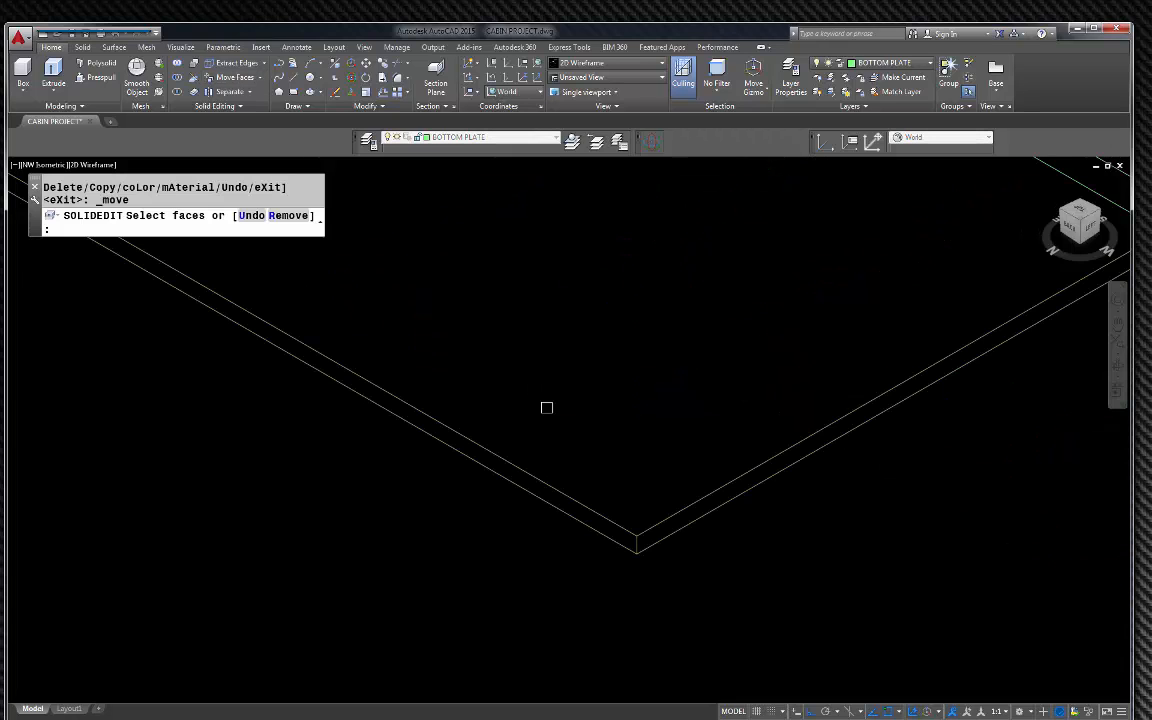
left_click(499, 519)
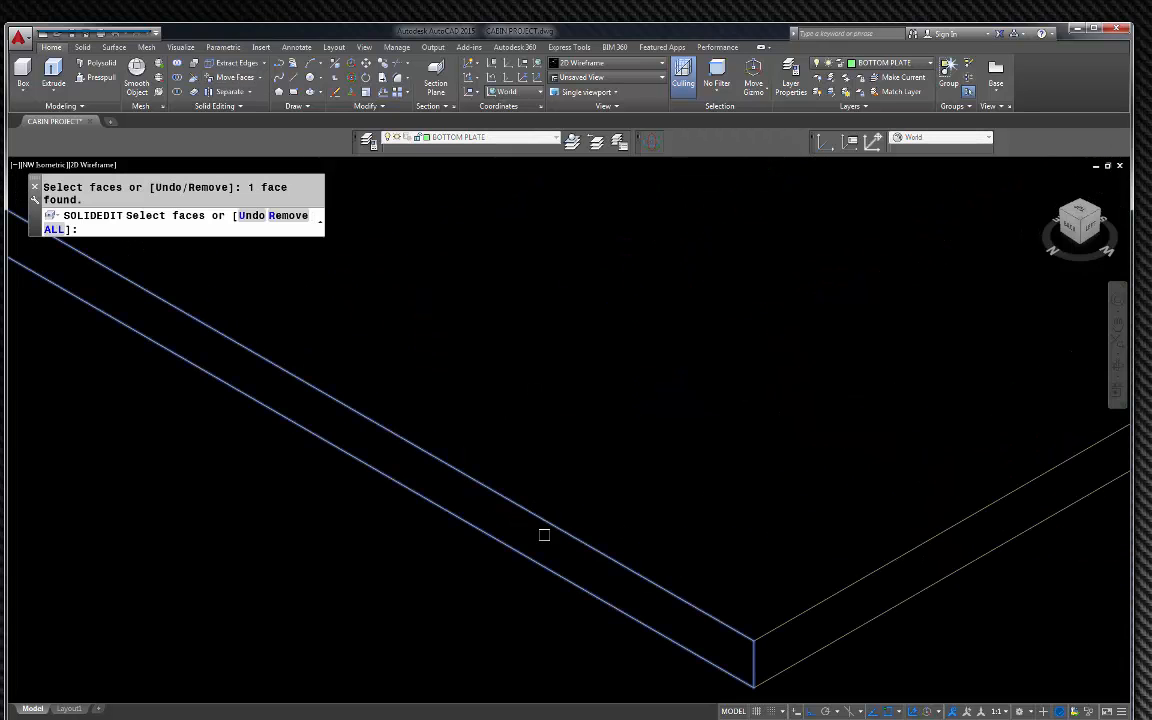
key("Return")
left_click(765, 652)
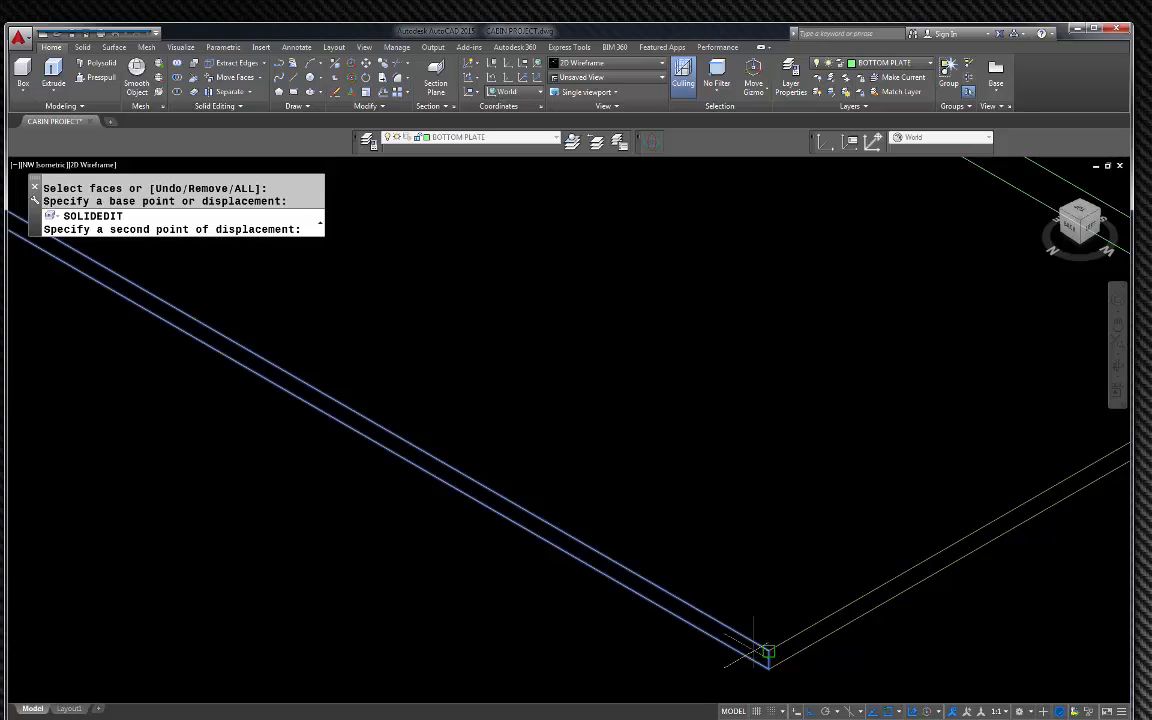
scroll(672, 625, "down", 5)
scroll(868, 548, "up", 4)
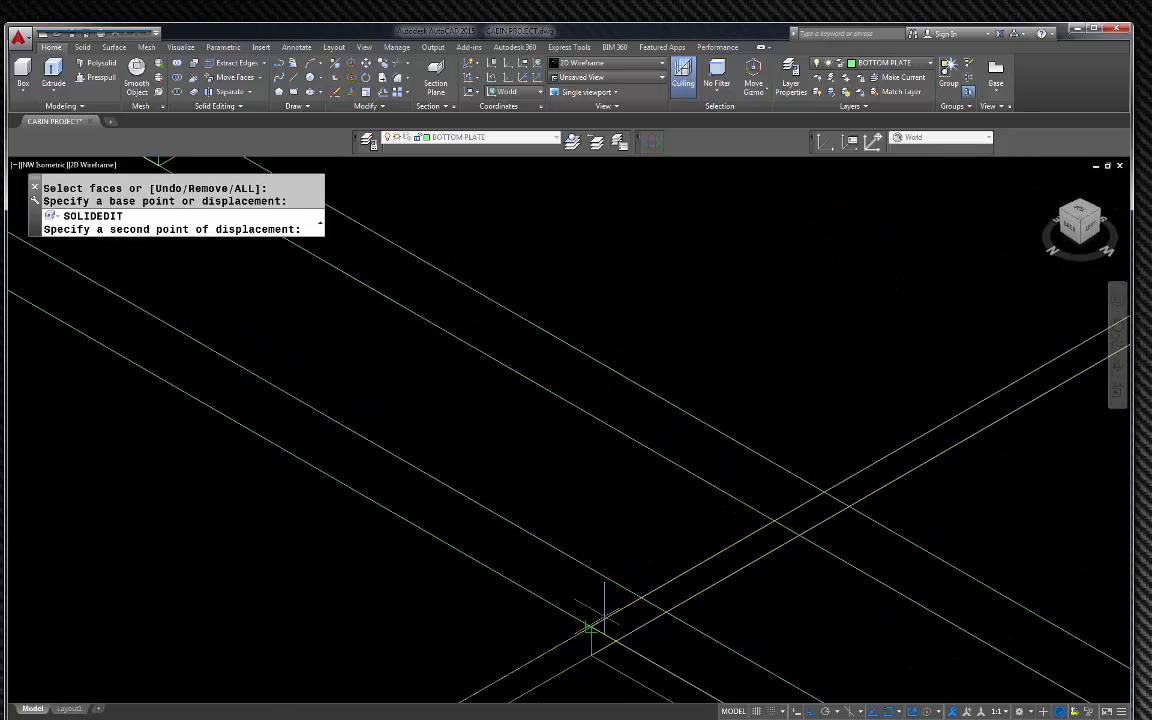
left_click(590, 627)
scroll(543, 523, "down", 4)
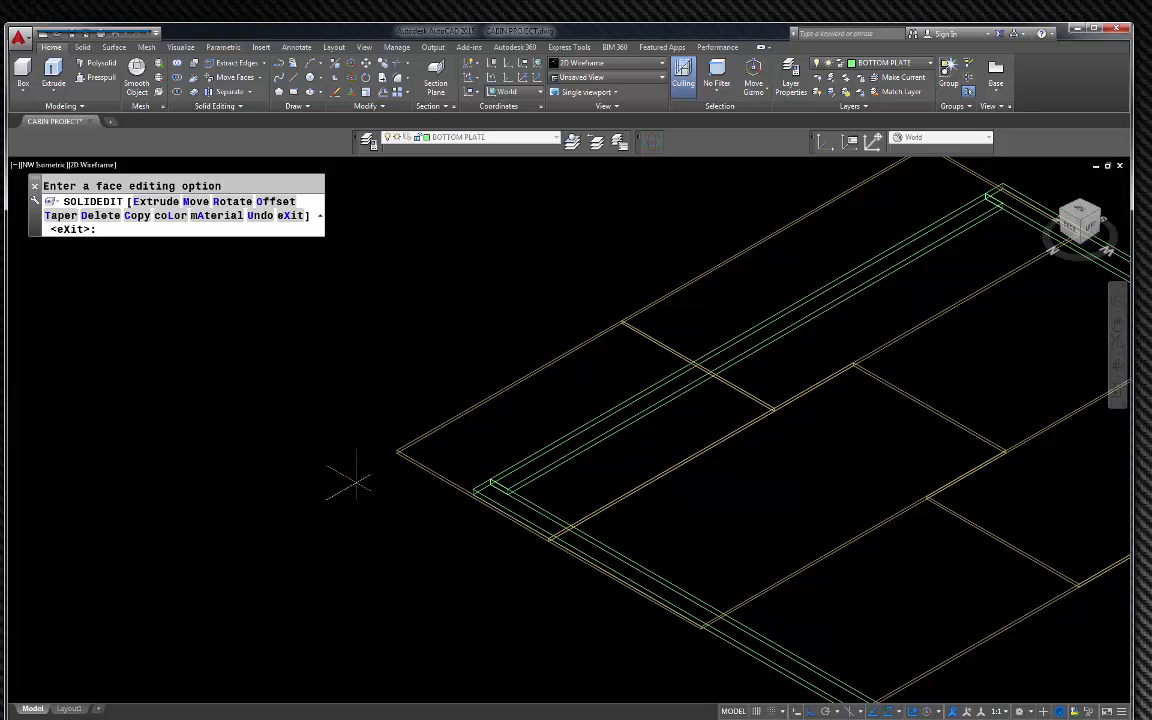
scroll(352, 483, "down", 4)
key("Escape")
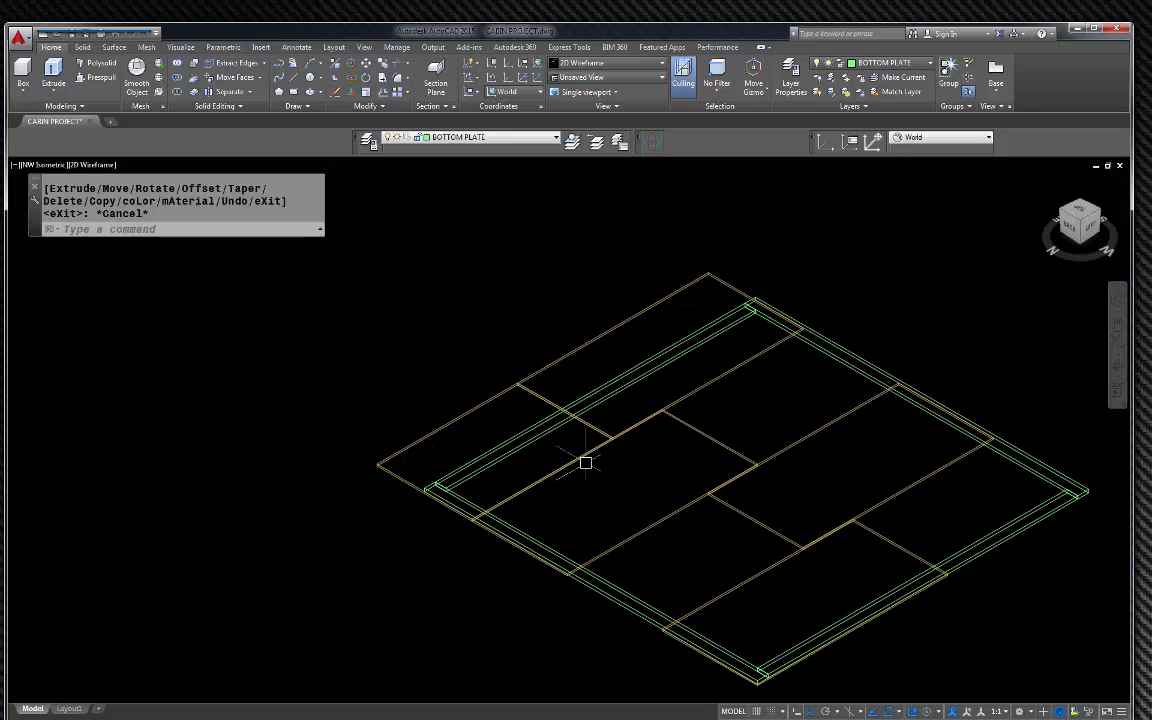
- Copy the shortened sheet into the open end of the row farthest from the overhanging sheets, snapping its outer corner to that row's seam
left_click(462, 405)
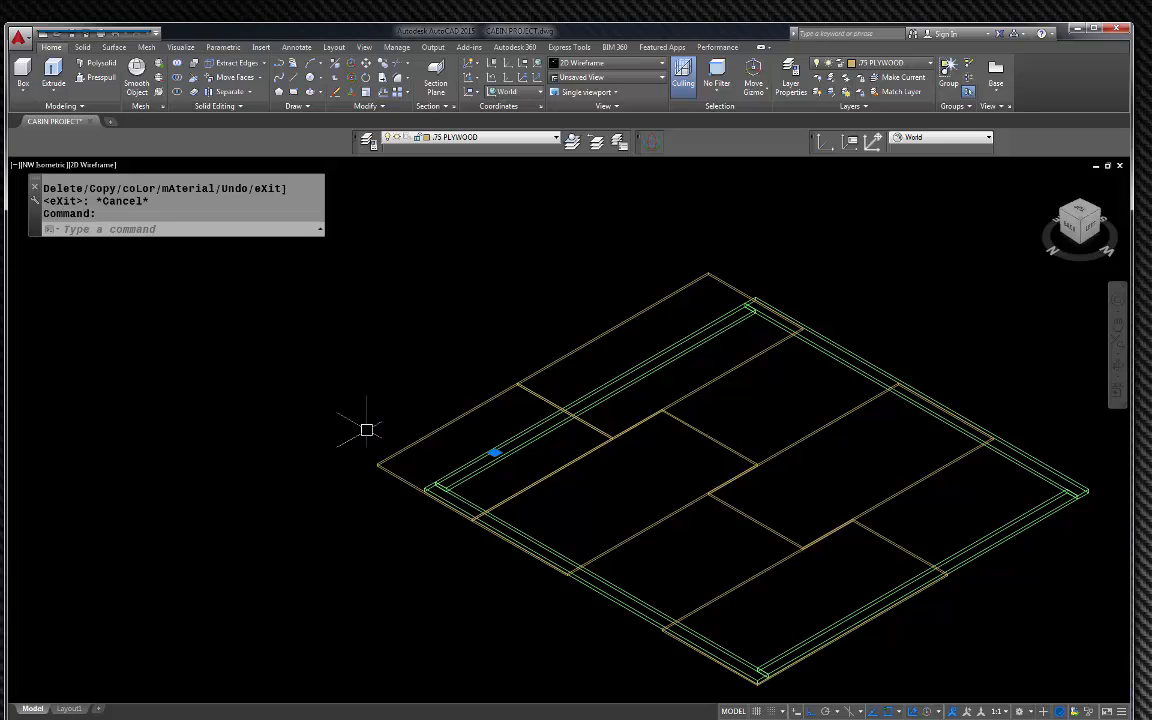
key("Escape")
left_click(451, 422)
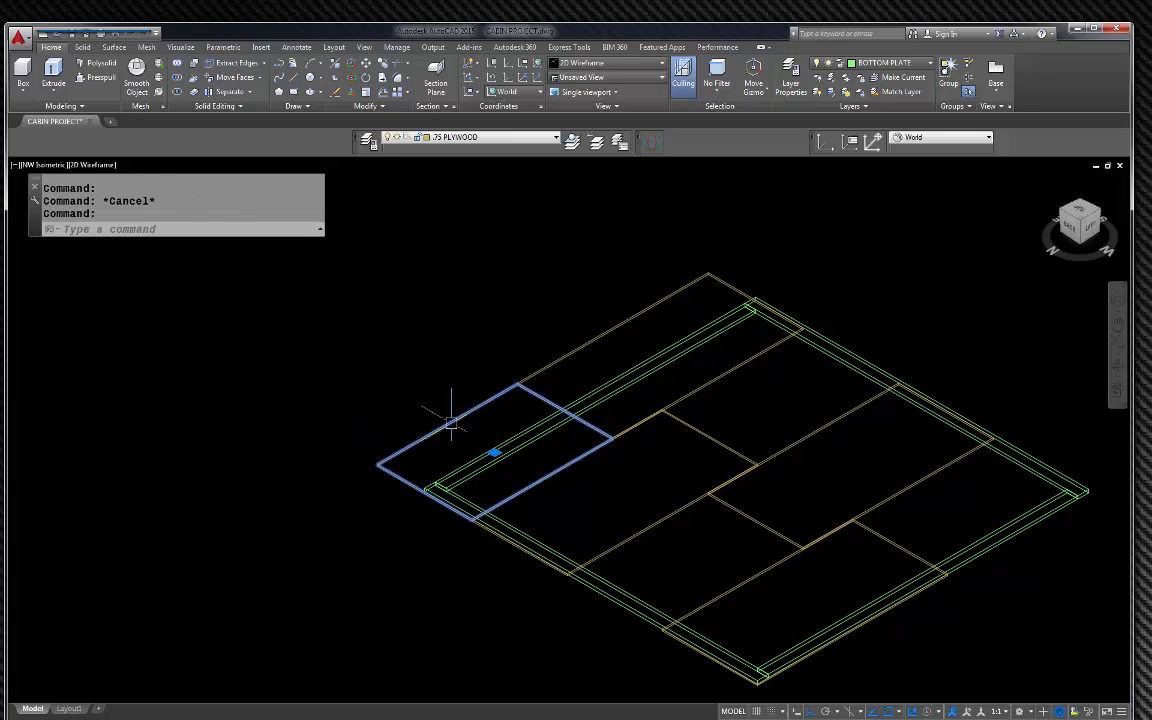
type("C")
key("Return")
scroll(365, 452, "up", 5)
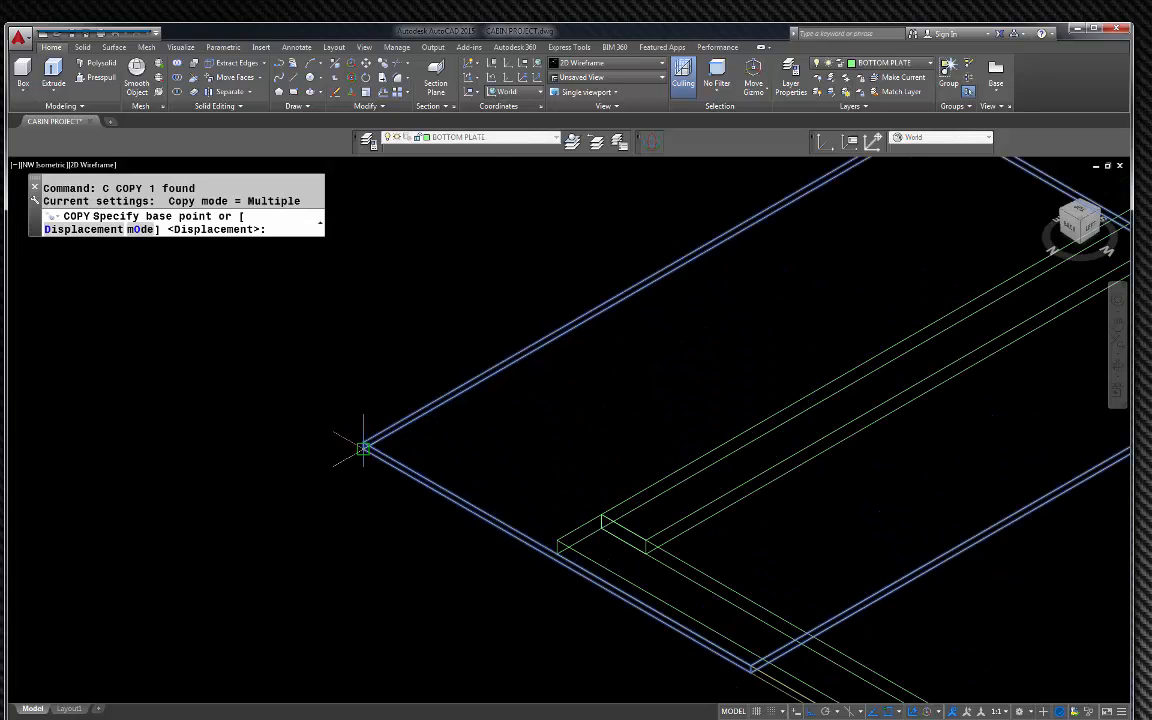
left_click(362, 447)
scroll(350, 455, "down", 4)
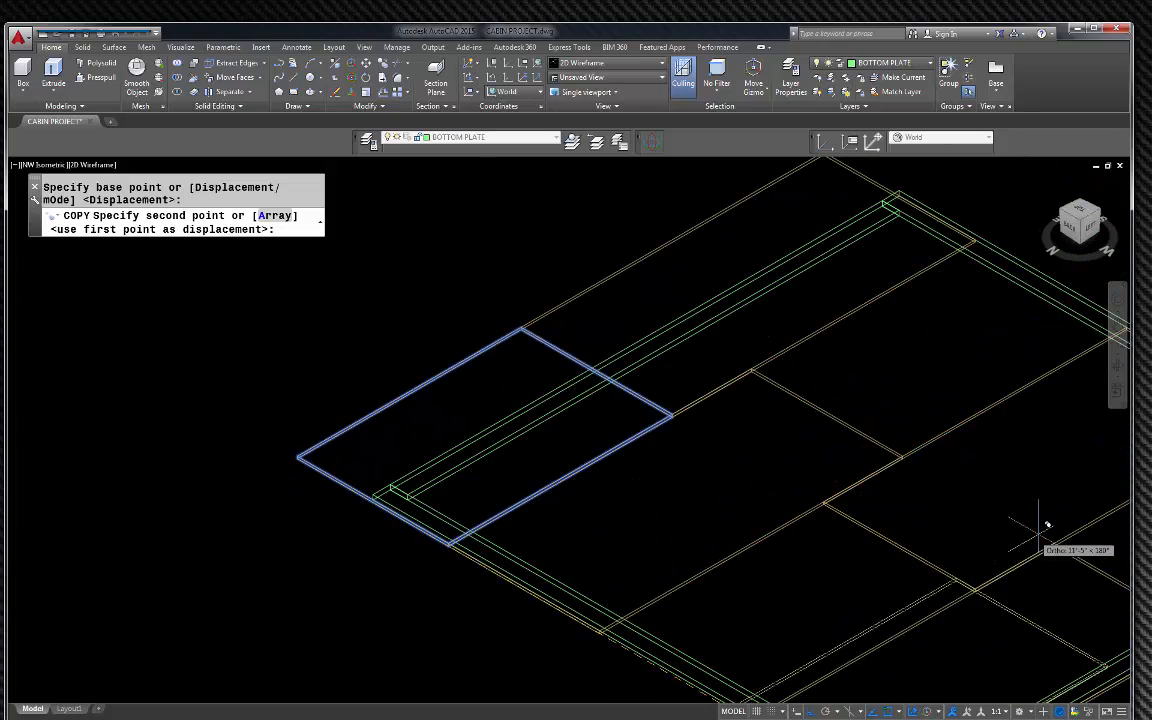
scroll(1085, 562, "up", 5)
left_click(1054, 575)
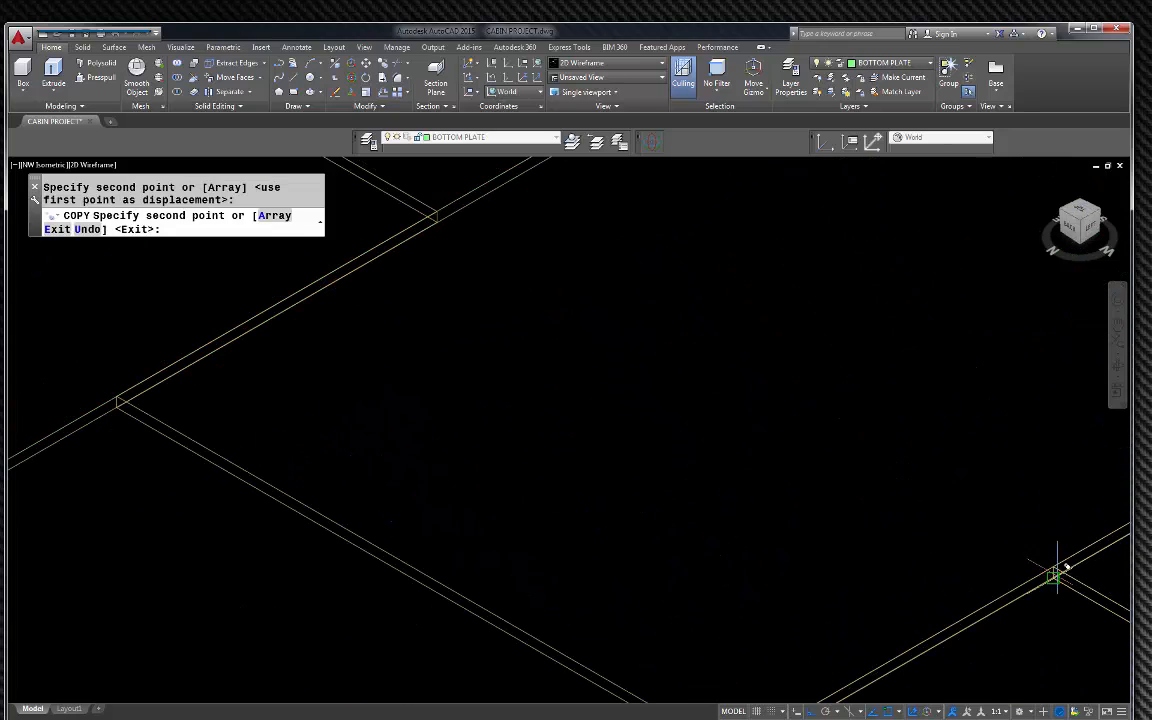
- Place another copy of the shortened sheet at the seam corner of the row next to the overhanging sheets, and finish copying
scroll(1054, 568, "down", 5)
scroll(700, 440, "up", 5)
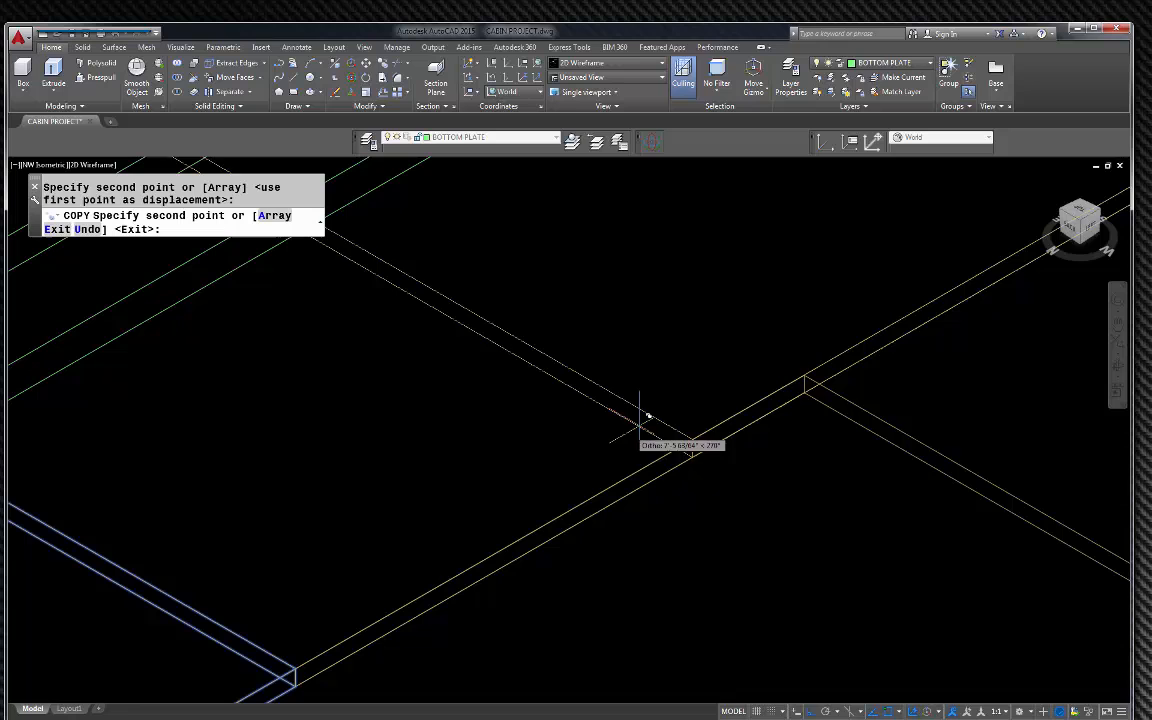
left_click(805, 384)
key("Escape")
scroll(600, 437, "down", 5)
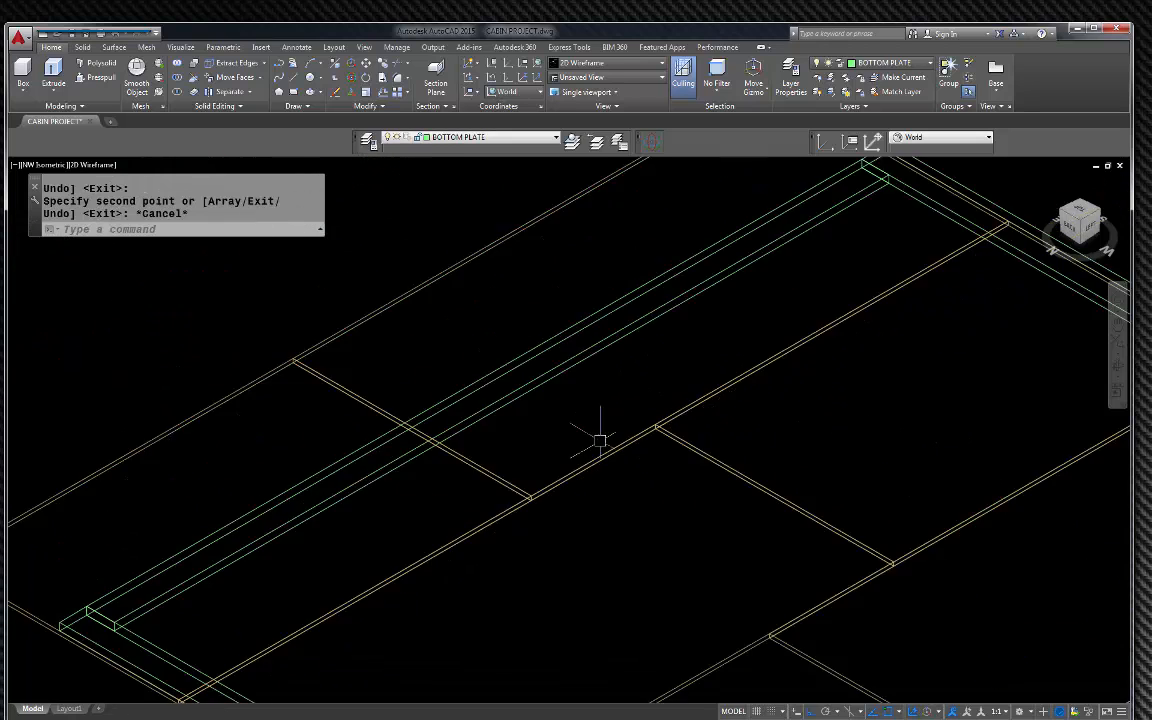
- Check the plywood coverage in the Realistic visual style and return to 2D Wireframe
left_click(610, 66)
left_click(625, 128)
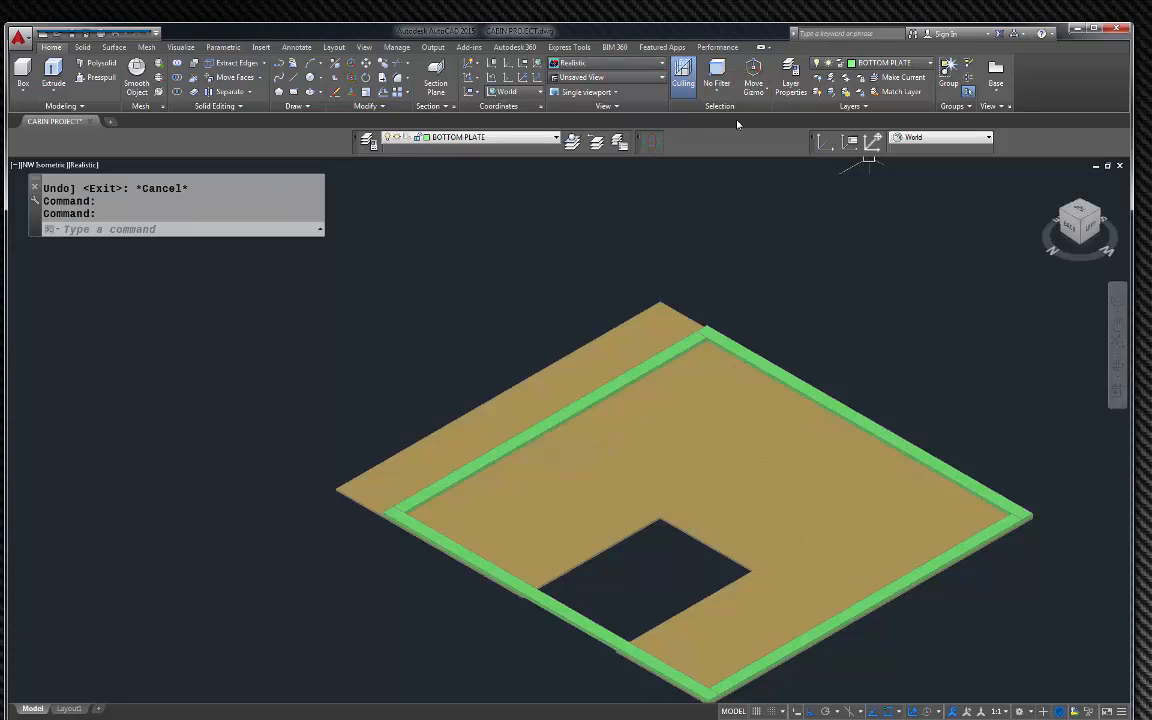
left_click(600, 64)
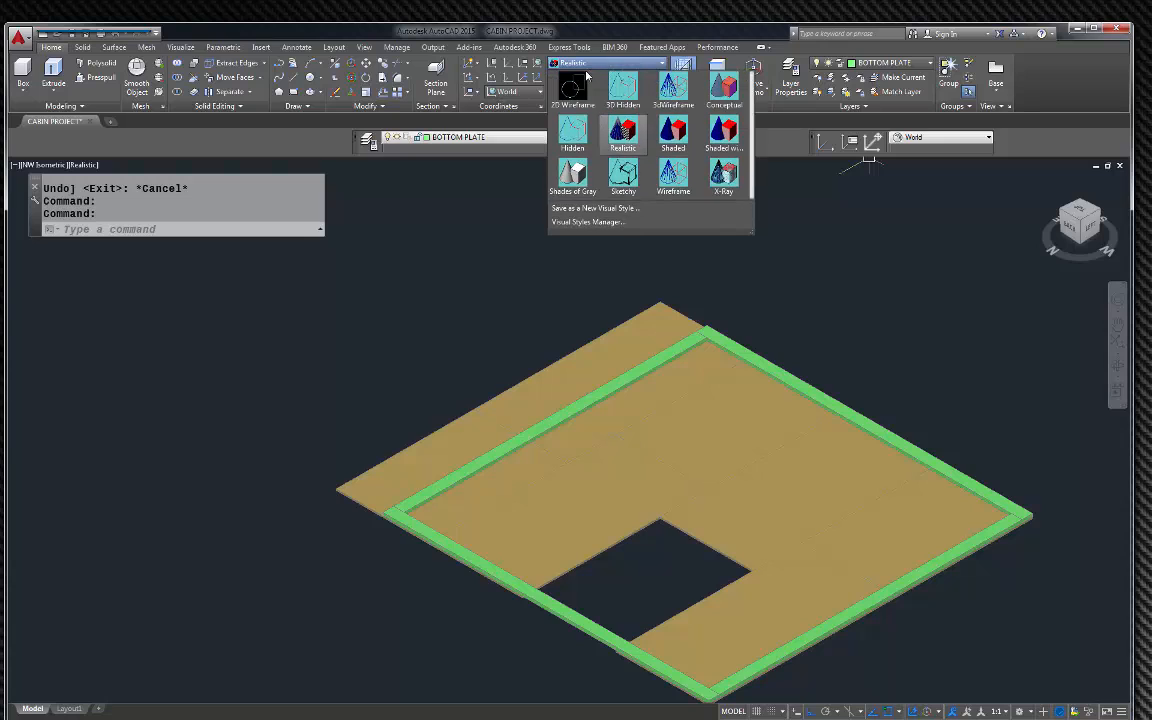
left_click(572, 90)
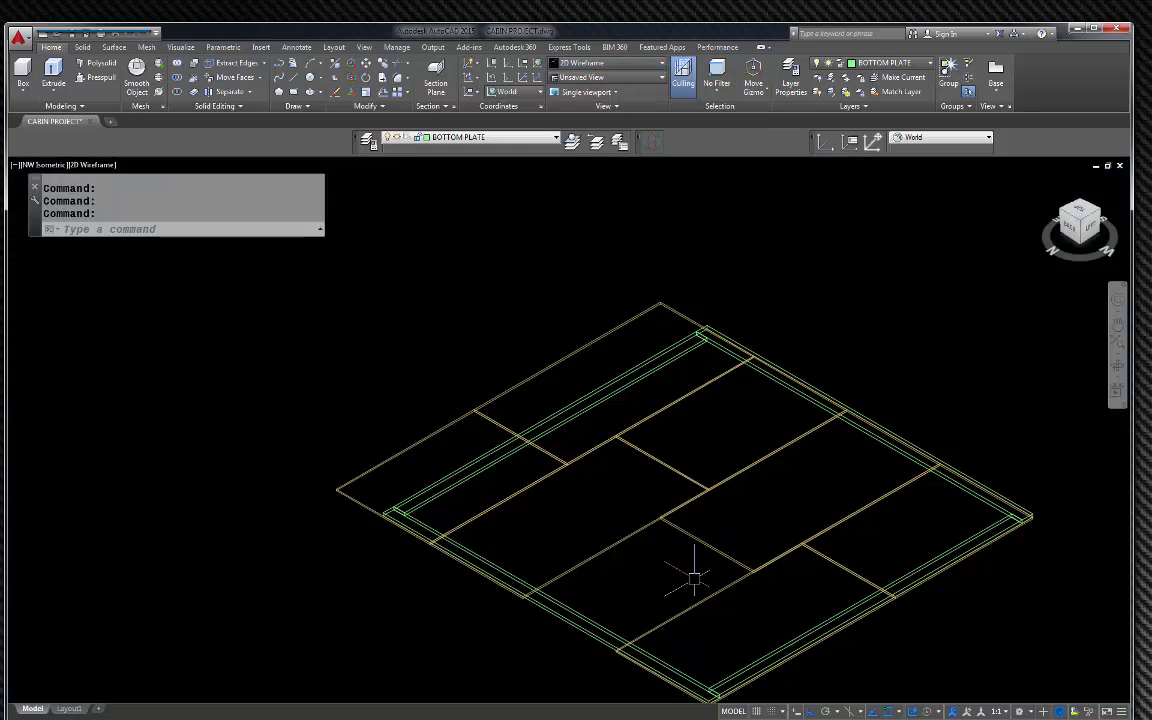
- Copy the shortened overhanging sheet by its inner corner onto the inner seam corner of the adjacent row
left_click(380, 456)
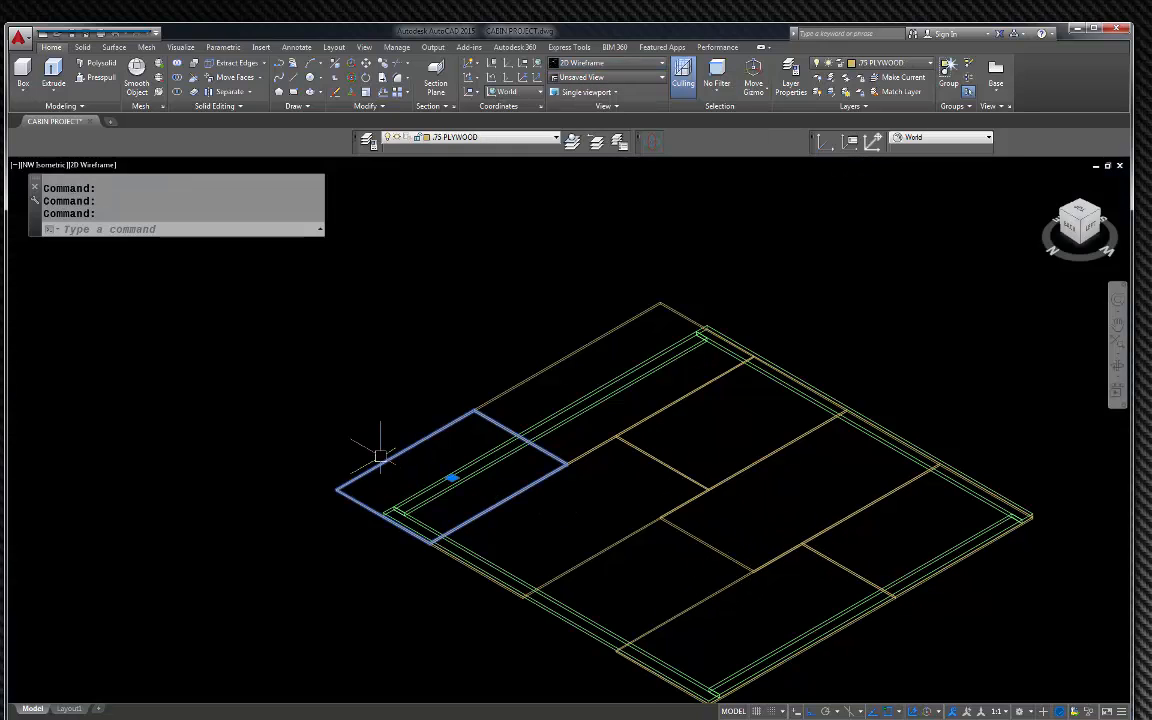
type("c")
key("Return")
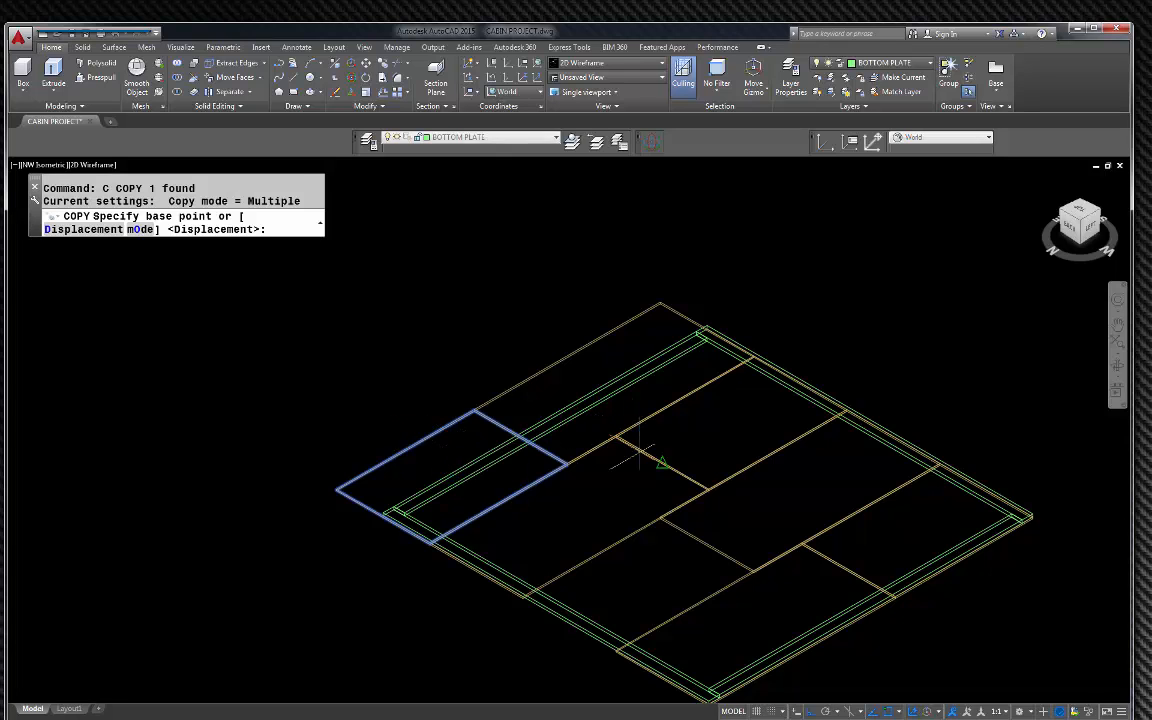
scroll(545, 458, "up", 5)
left_click(430, 463)
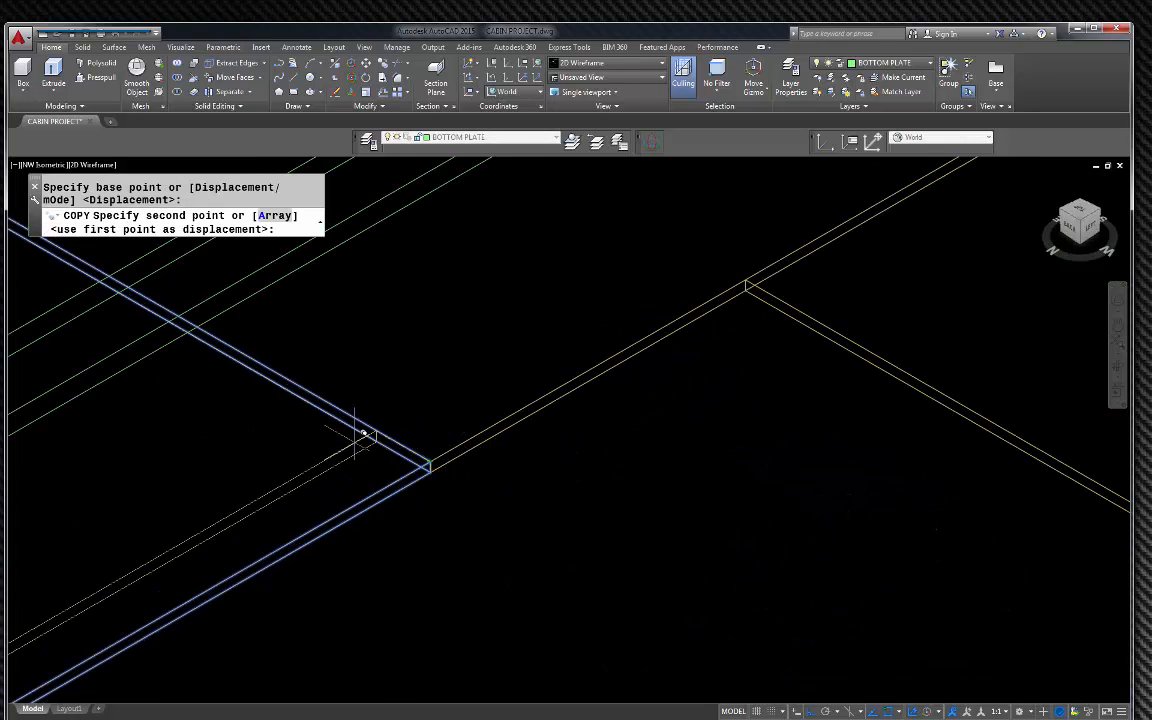
scroll(633, 458, "down", 3)
scroll(699, 494, "up", 3)
scroll(697, 645, "up", 4)
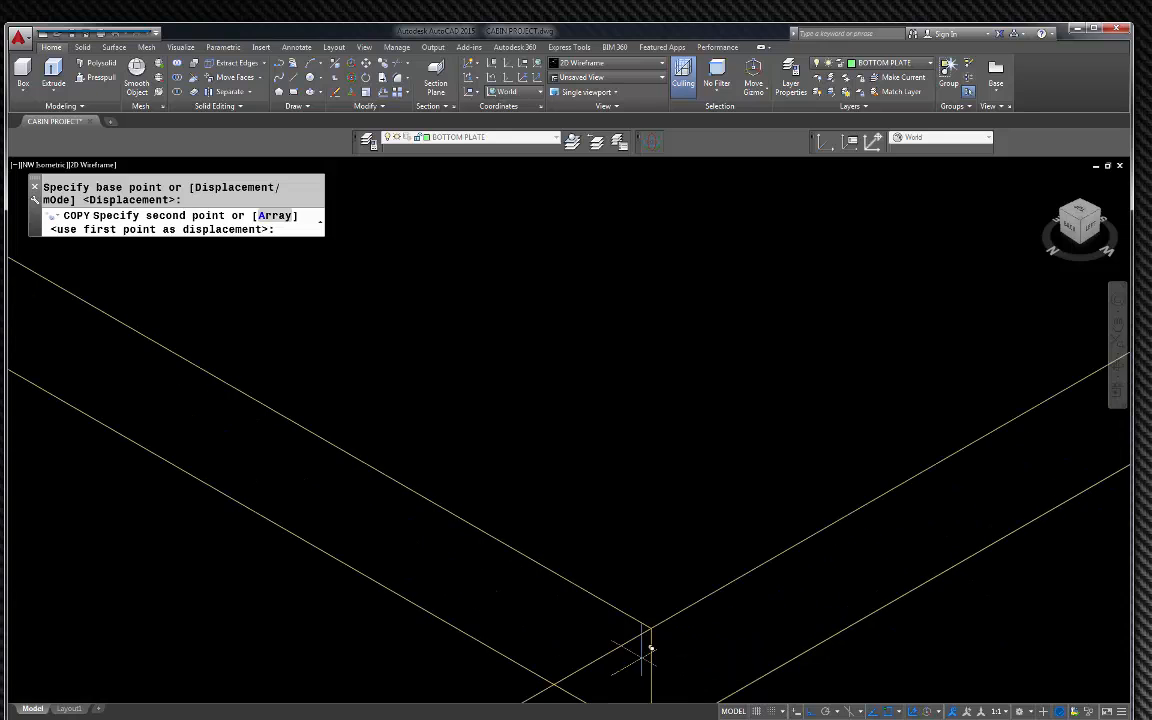
left_click(651, 628)
key("Escape")
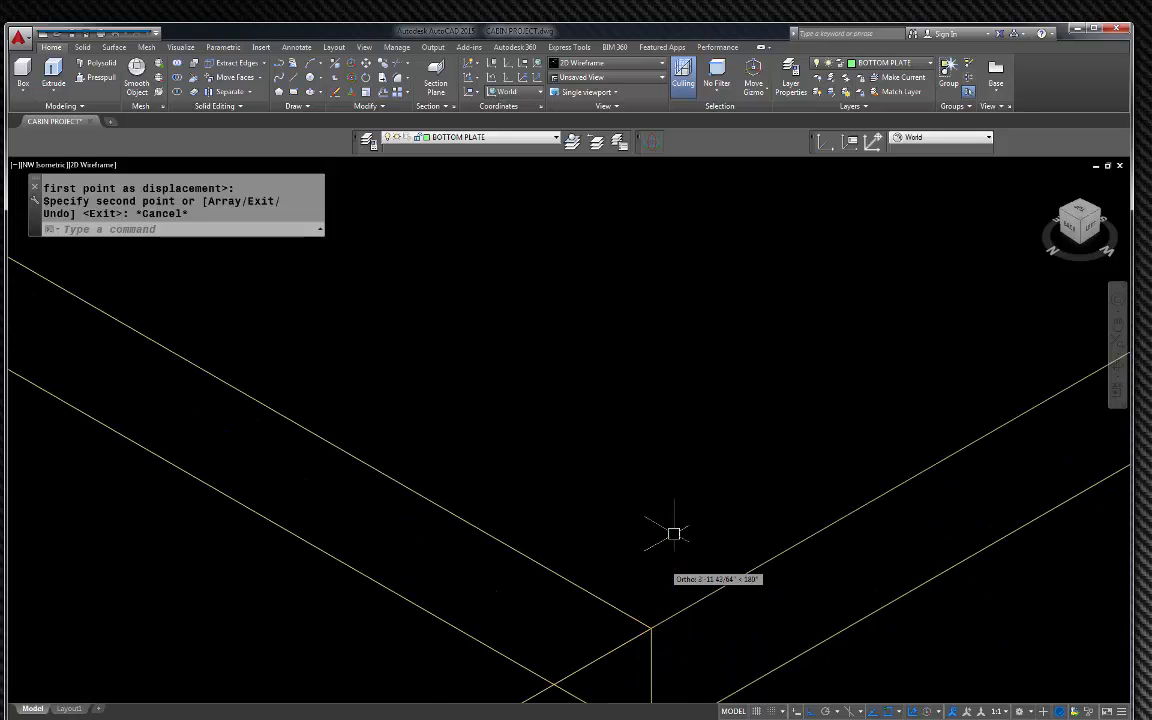
- Inspect the sheet layout from the NE isometric view and display it in the Hidden visual style
scroll(753, 501, "down", 6)
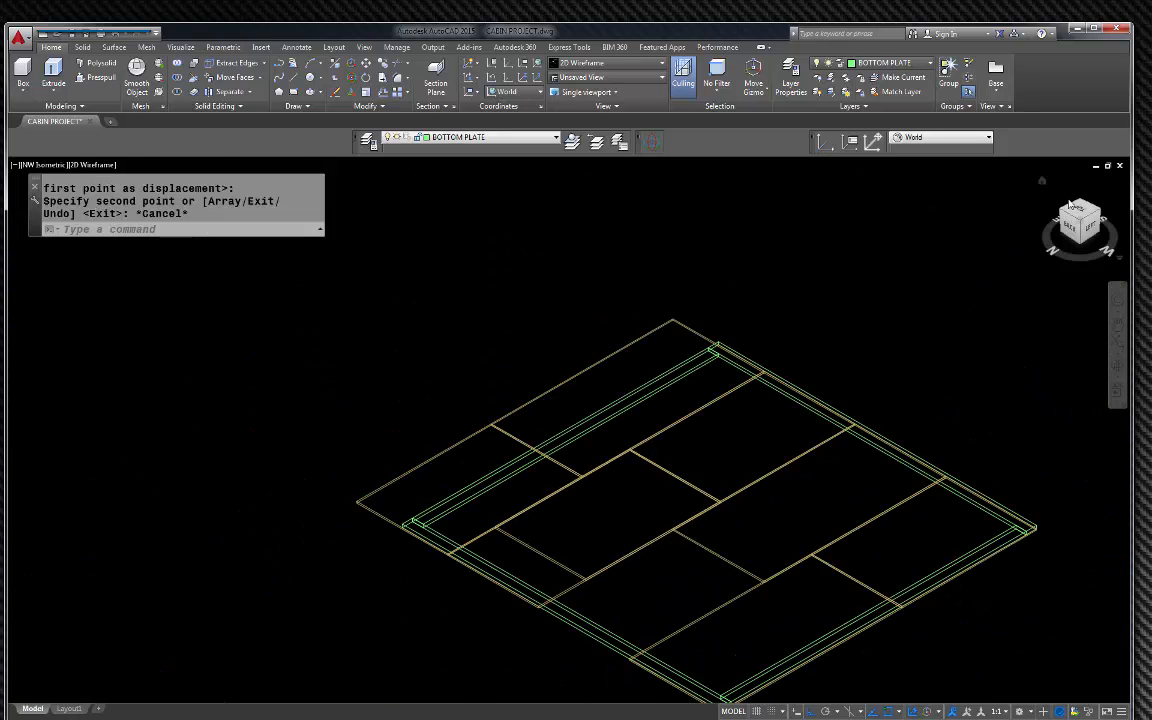
left_click(1062, 212)
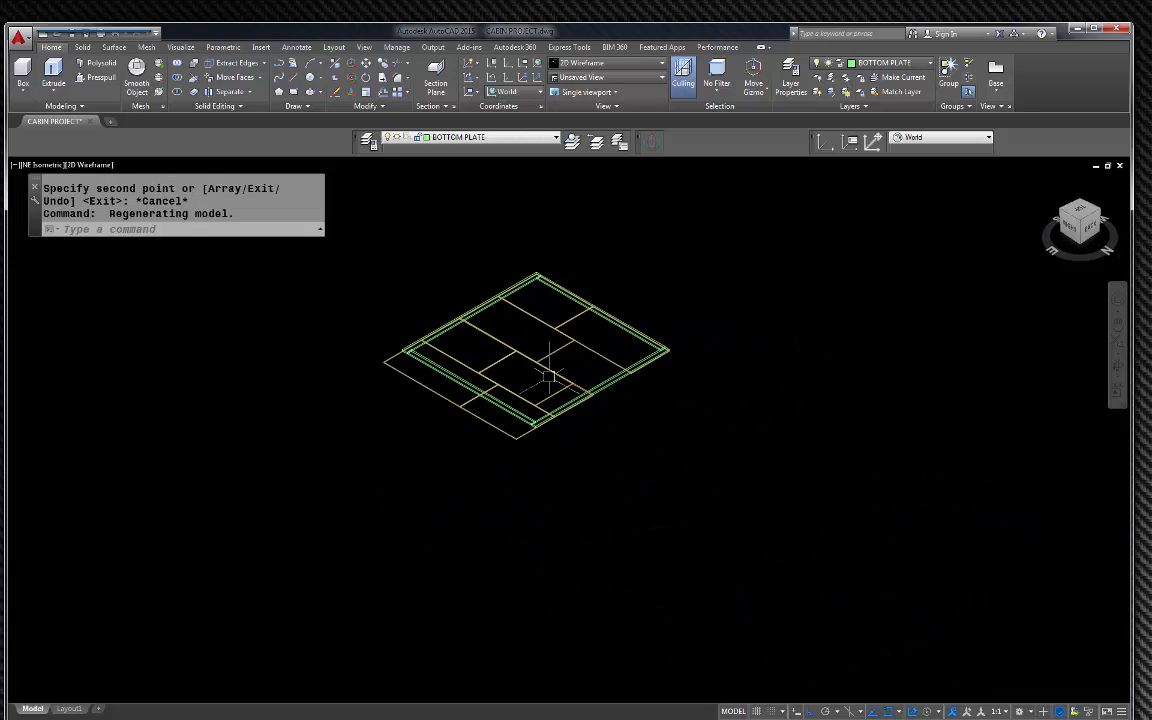
scroll(421, 387, "up", 6)
scroll(672, 472, "down", 4)
scroll(519, 391, "up", 4)
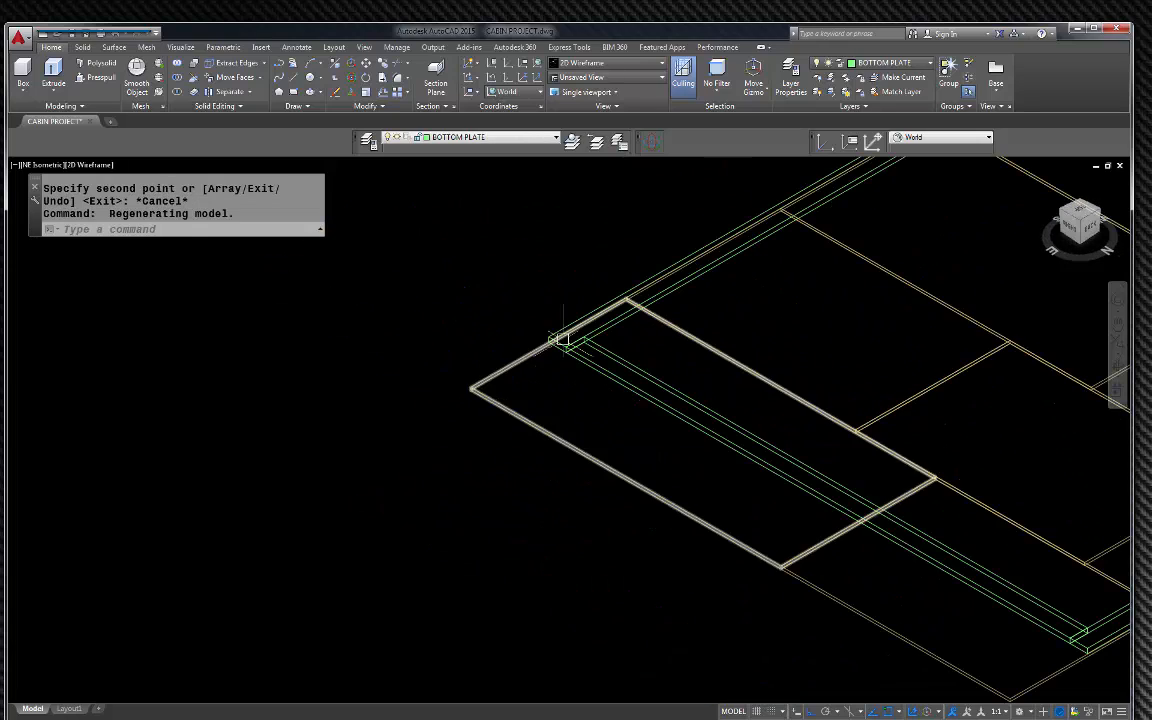
scroll(580, 352, "up", 4)
scroll(385, 348, "down", 2)
scroll(474, 370, "down", 2)
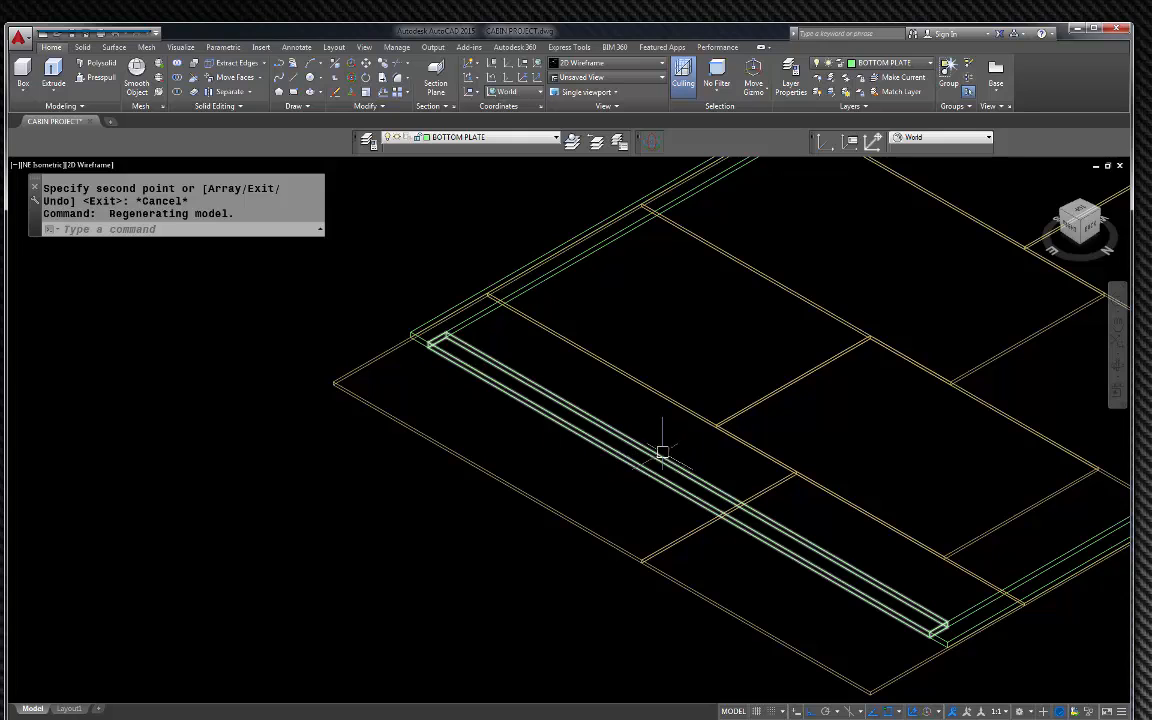
left_click(593, 66)
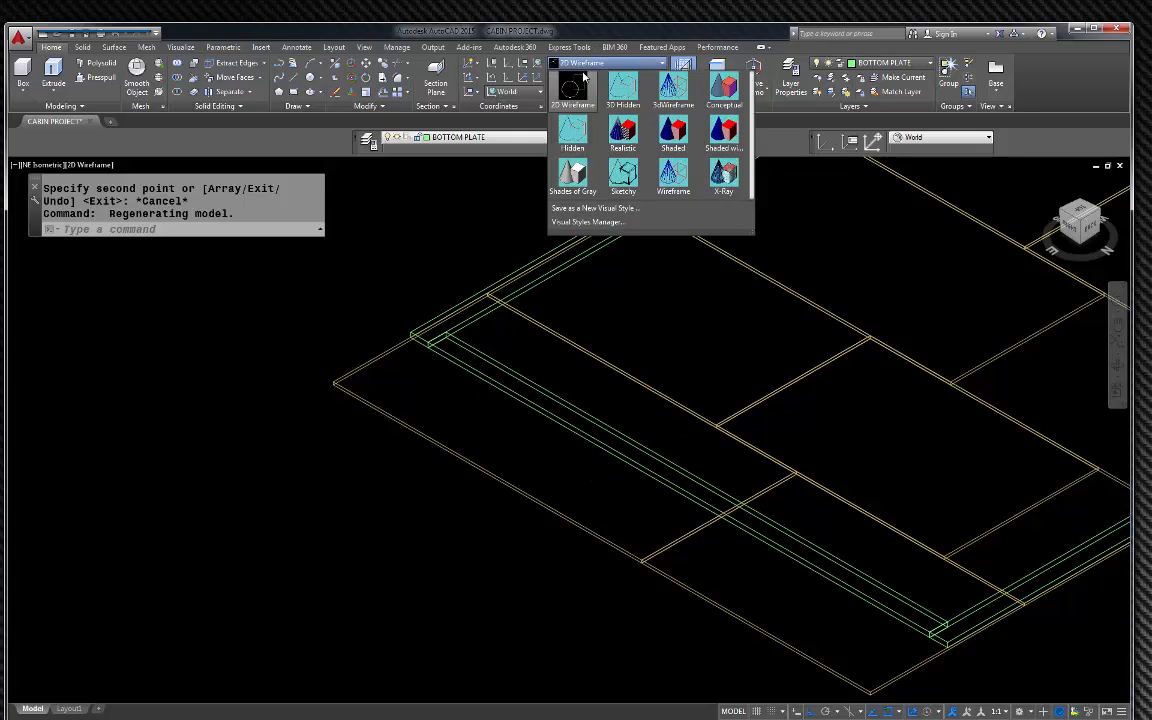
left_click(674, 88)
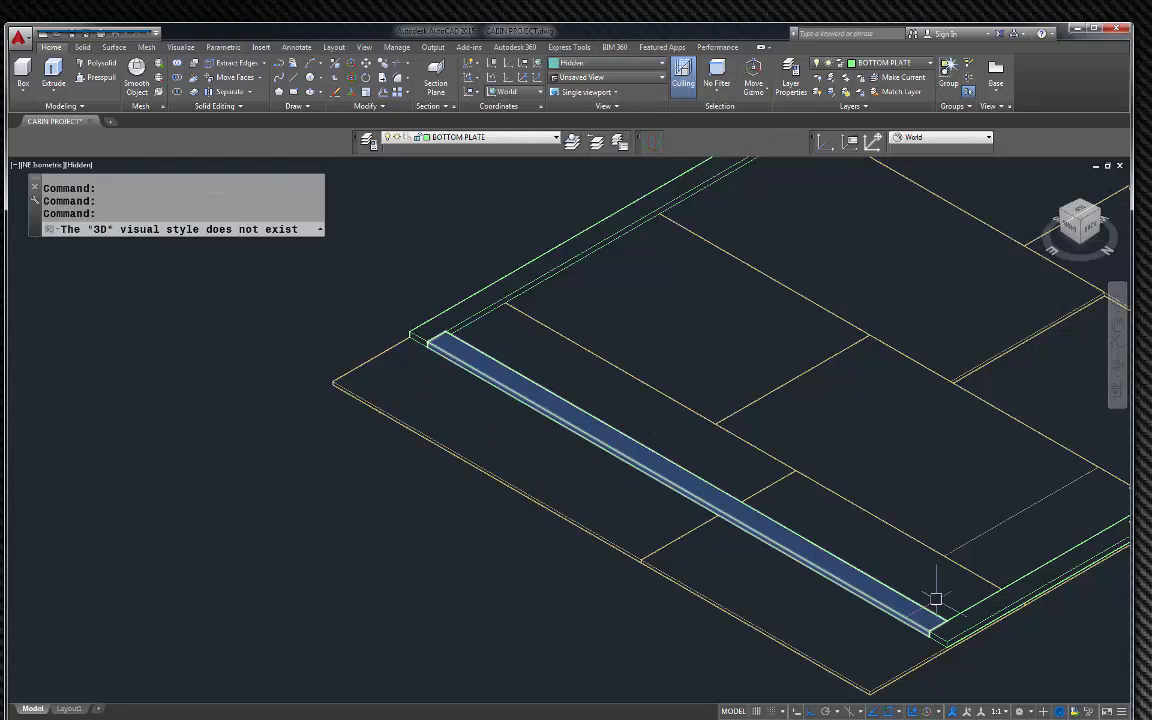
scroll(508, 434, "down", 3)
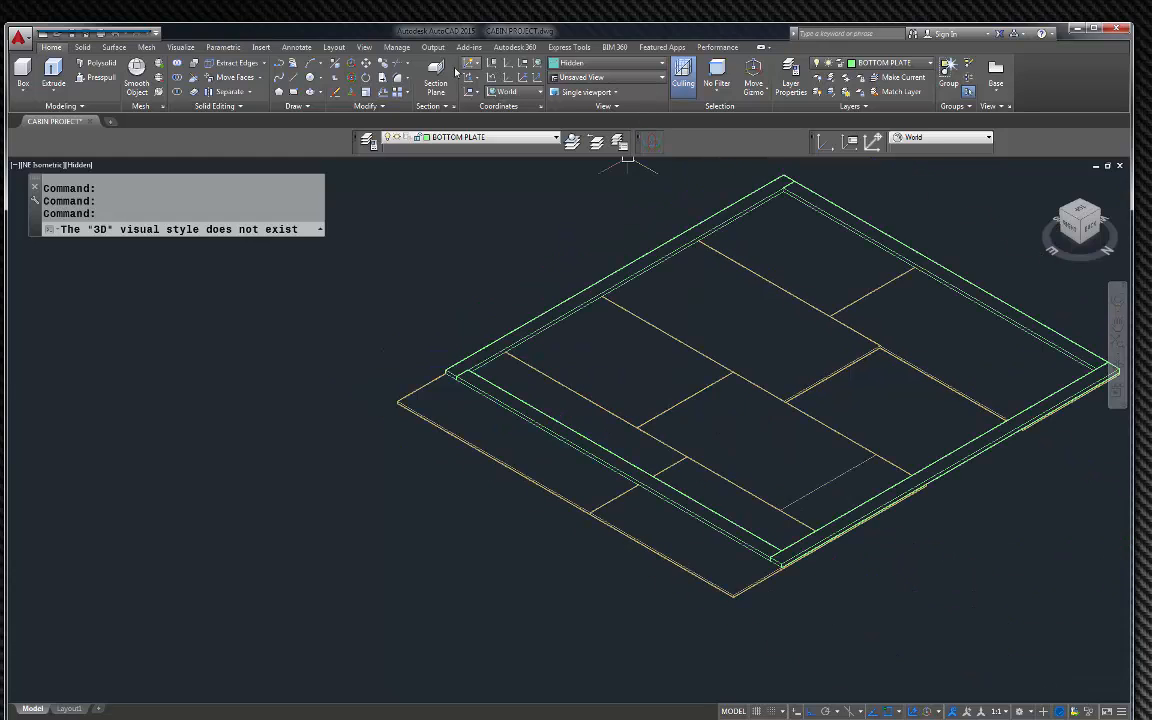
left_click(224, 79)
scroll(412, 330, "up", 6)
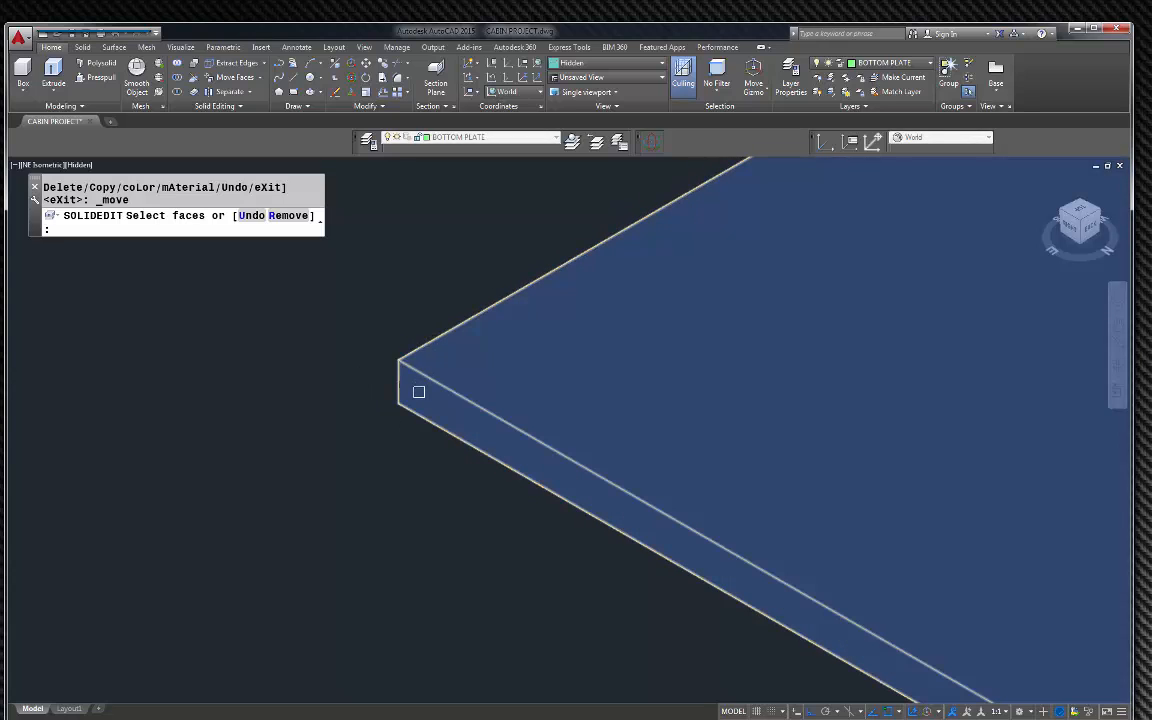
left_click(418, 391)
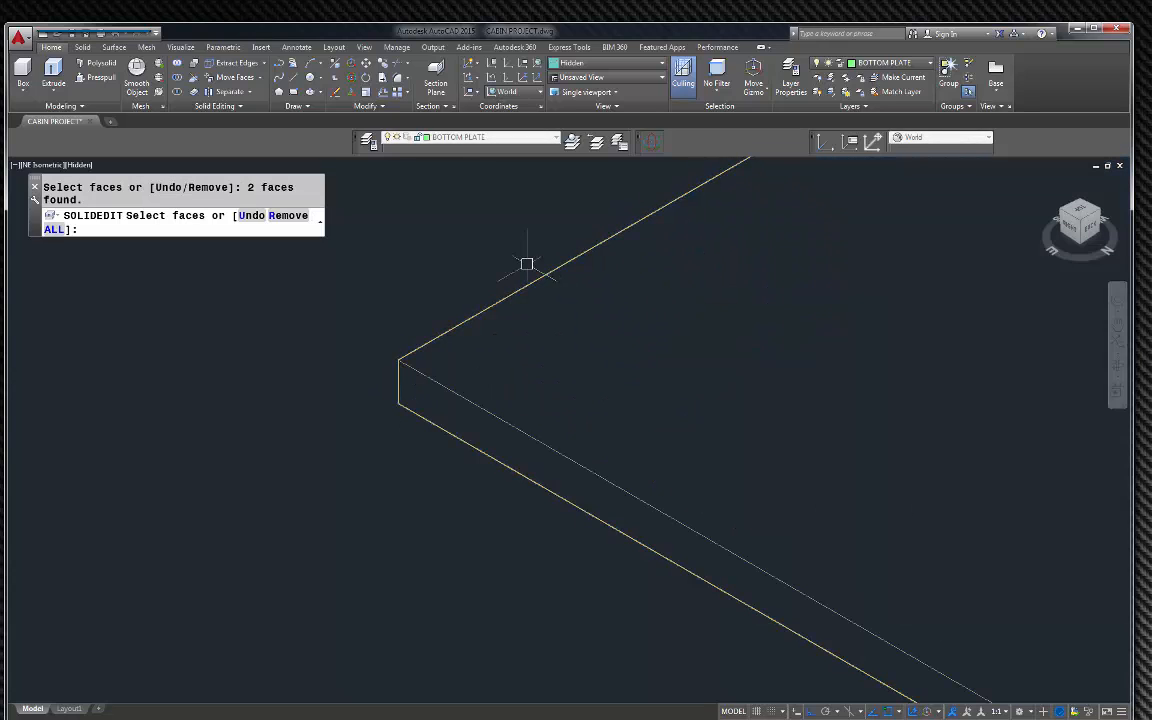
key("Escape")
- Move the outer edge face of the first overhanging plywood sheet back to the bottom plate's outer corner
left_click(244, 80)
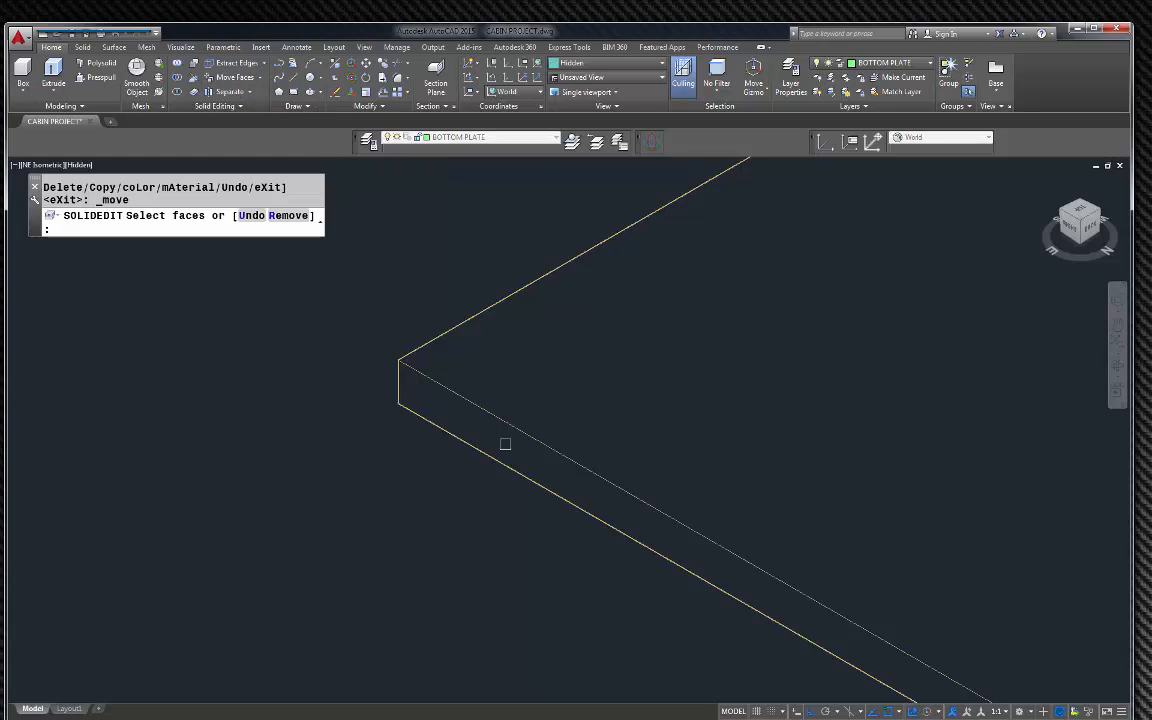
key("Return")
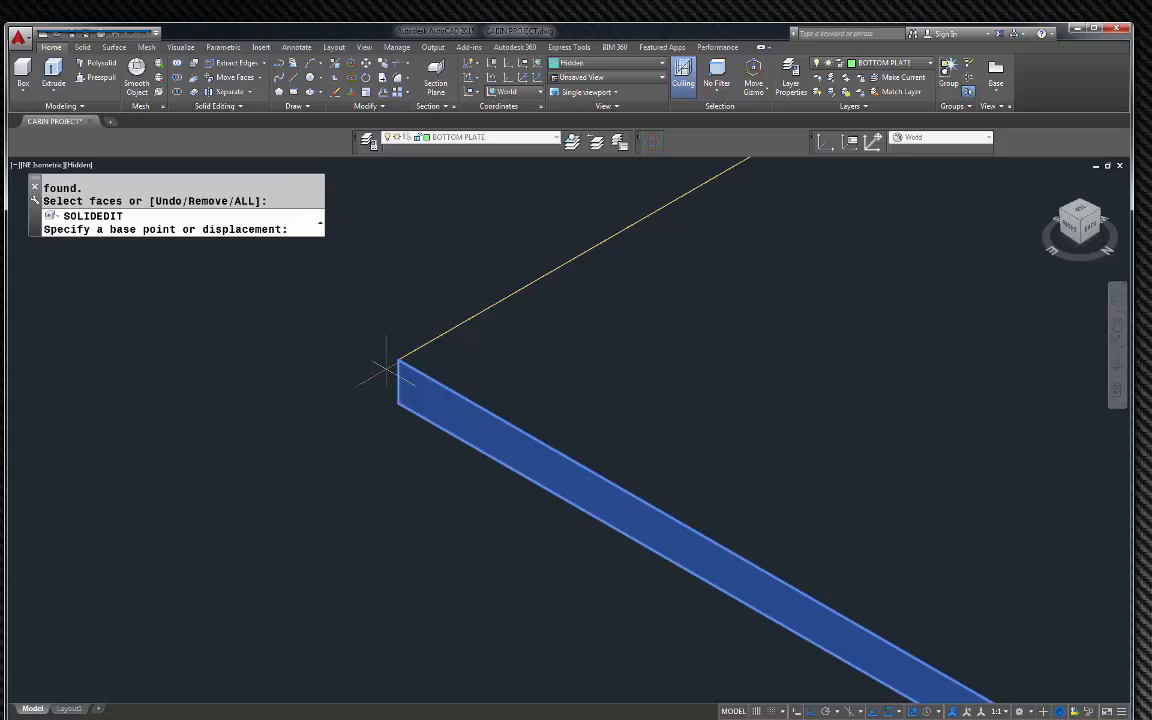
left_click(396, 360)
scroll(385, 392, "down", 3)
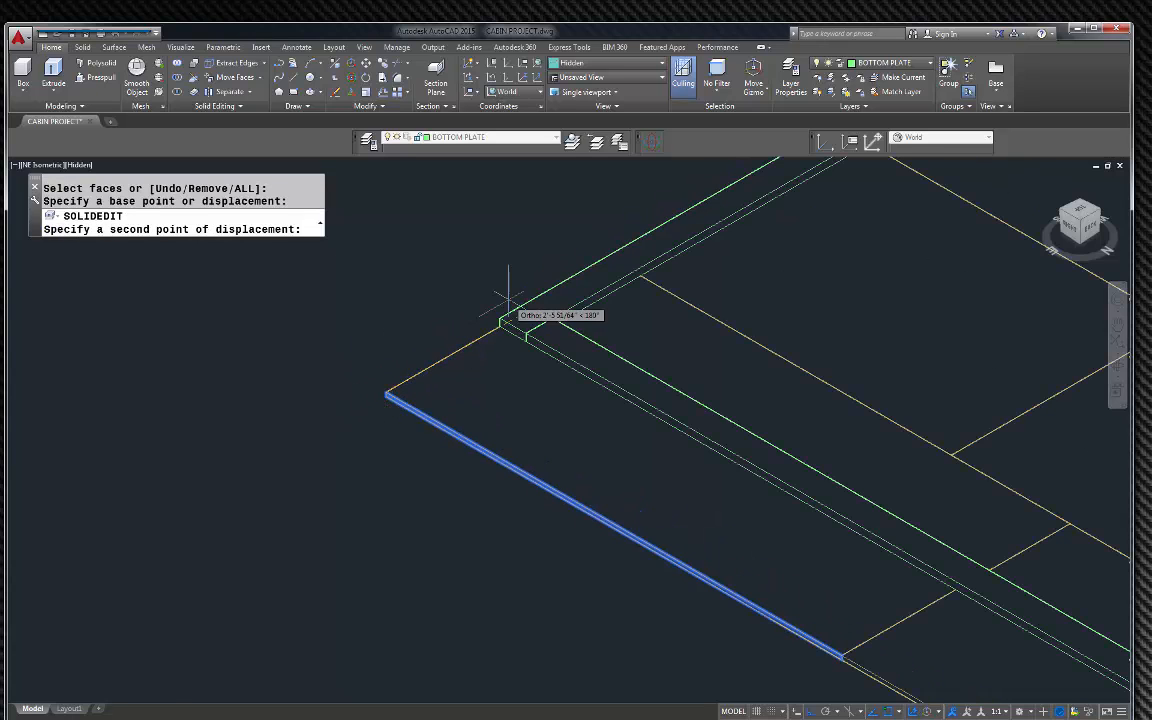
scroll(500, 318, "up", 5)
left_click(485, 352)
scroll(430, 318, "down", 5)
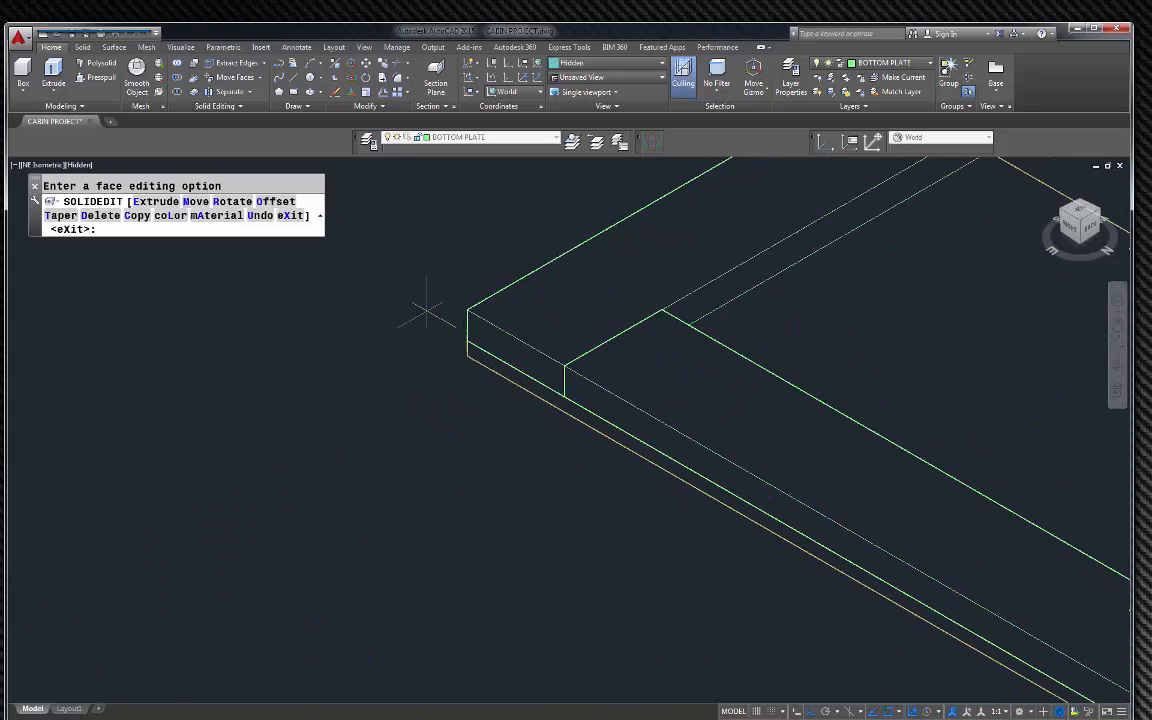
- Move the outer edge face of the second overhanging sheet to align with the first trimmed sheet along the bottom plate's outer edge
left_click(225, 77)
scroll(599, 483, "up", 5)
scroll(637, 579, "up", 2)
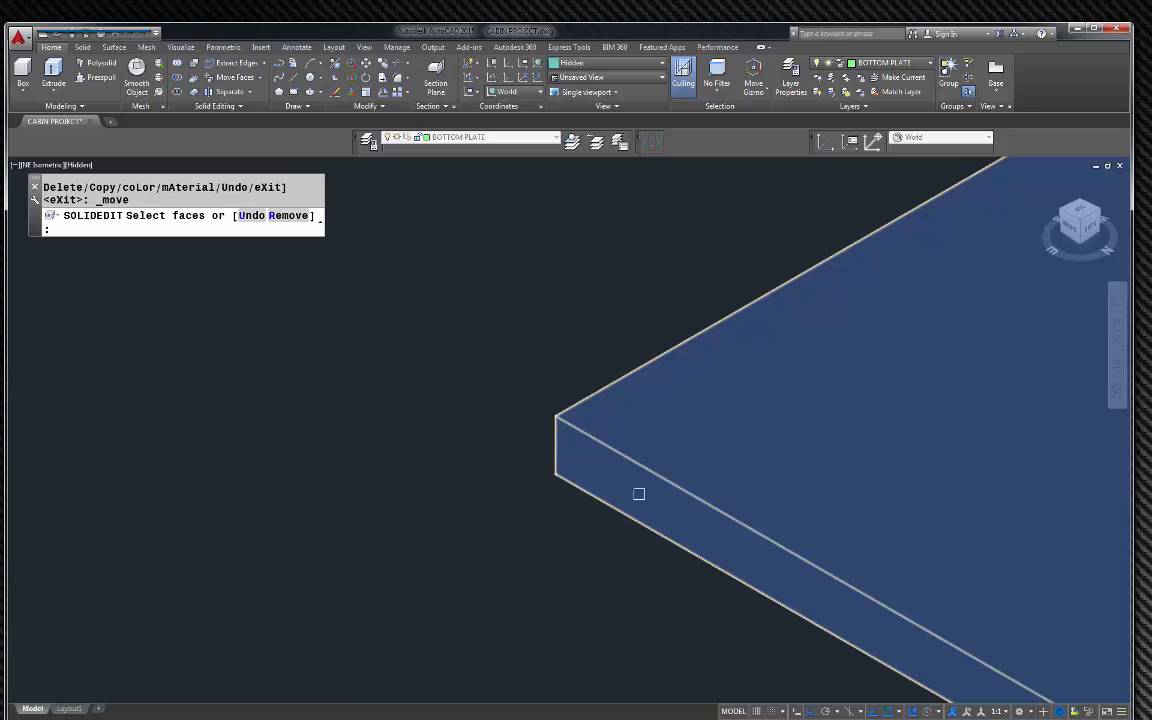
left_click(640, 494)
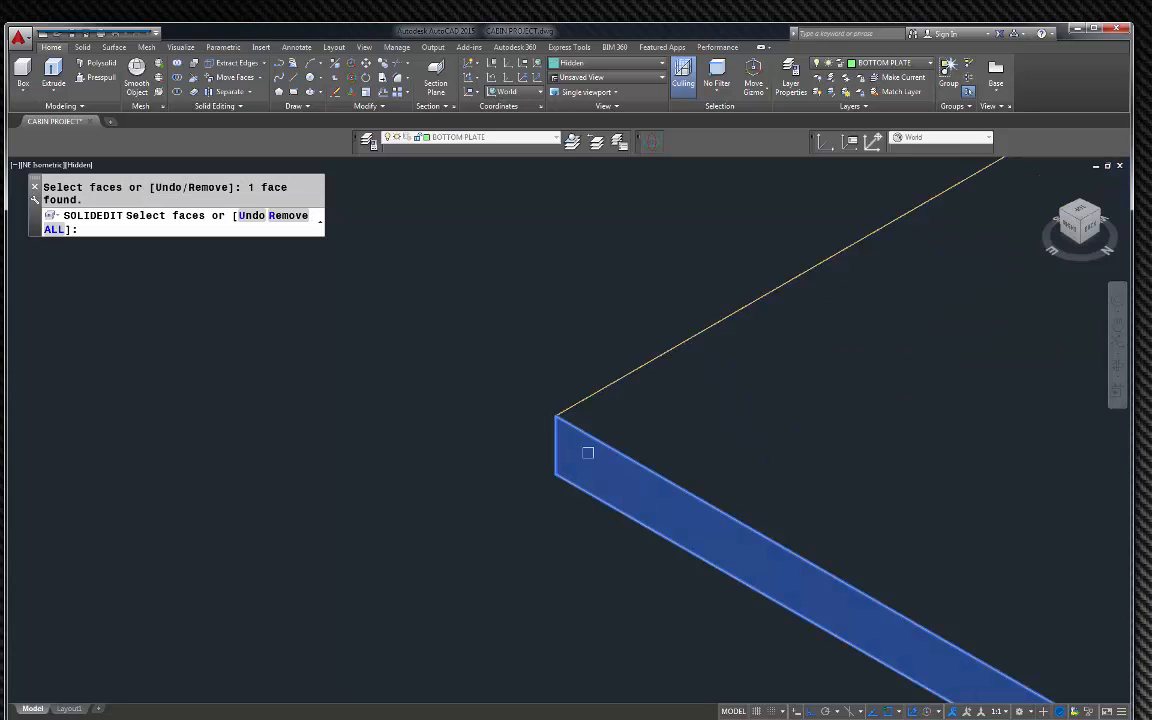
key("Return")
left_click(555, 415)
scroll(545, 450, "down", 5)
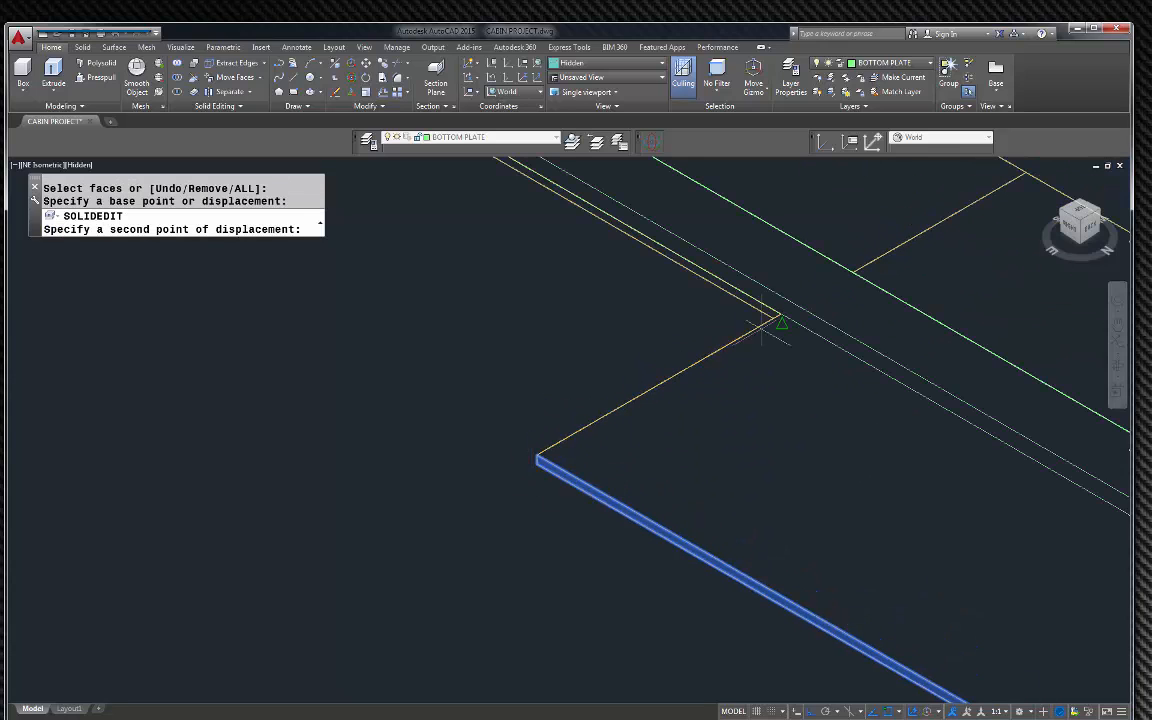
scroll(758, 300, "up", 4)
left_click(755, 298)
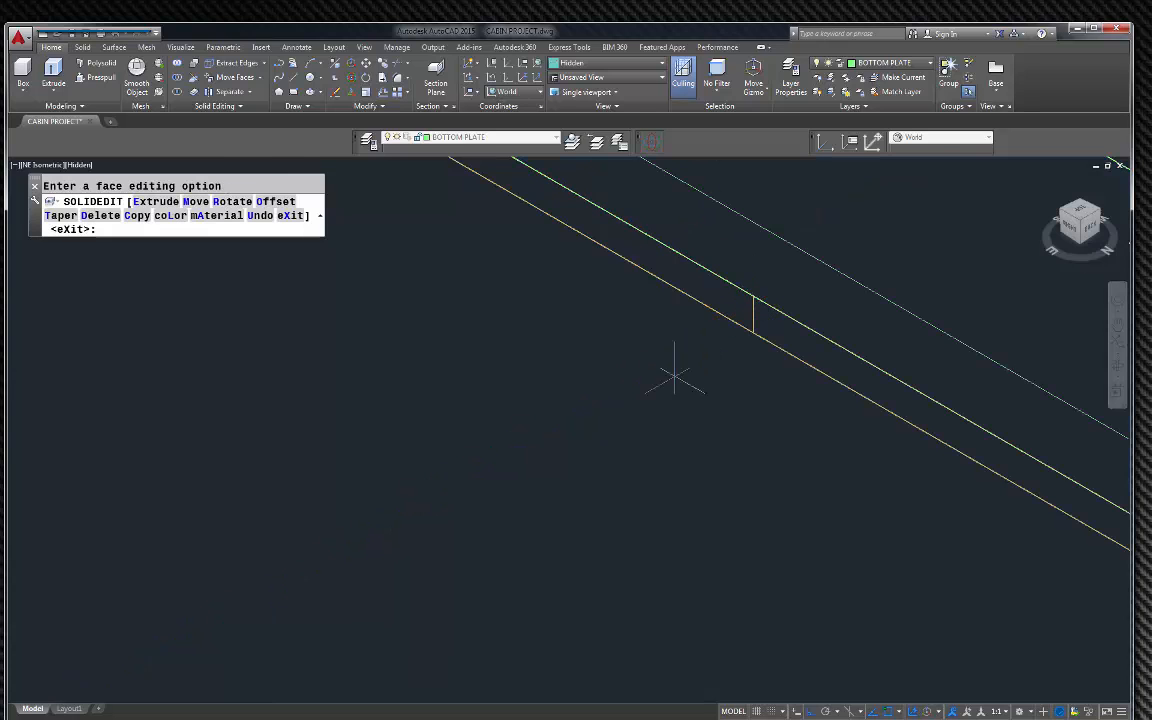
- Inspect the whole trimmed sheet layout from the northwest isometric view
scroll(591, 458, "down", 5)
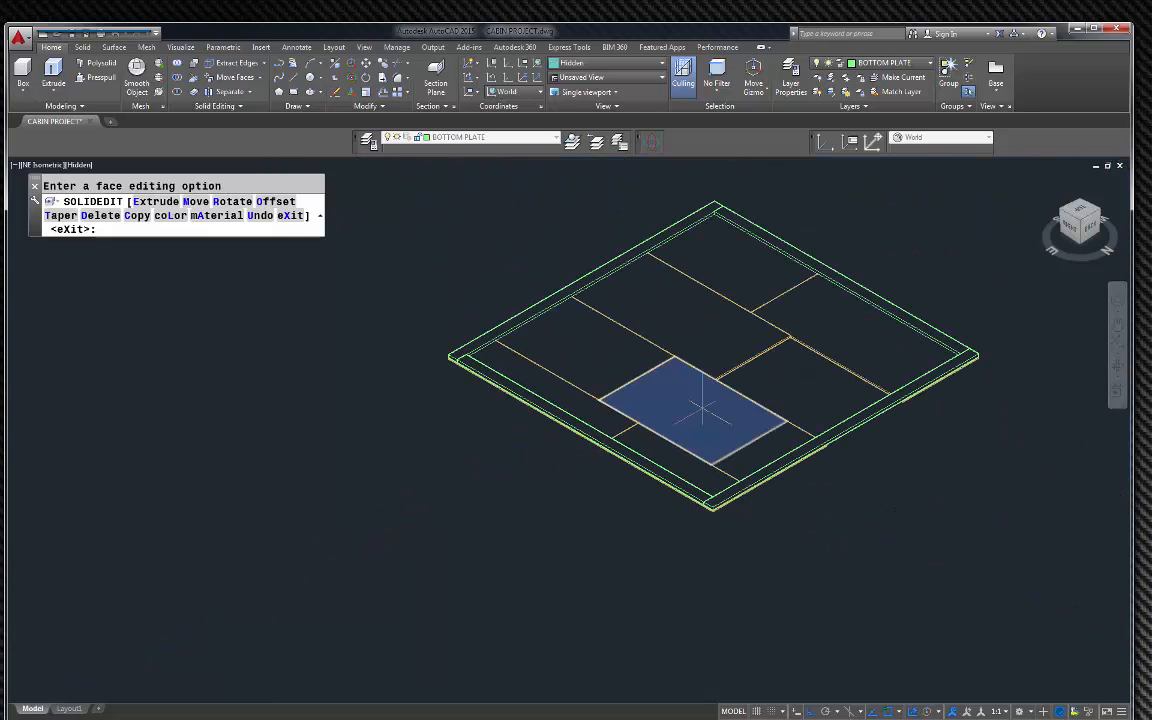
left_click(1098, 213)
scroll(821, 404, "up", 3)
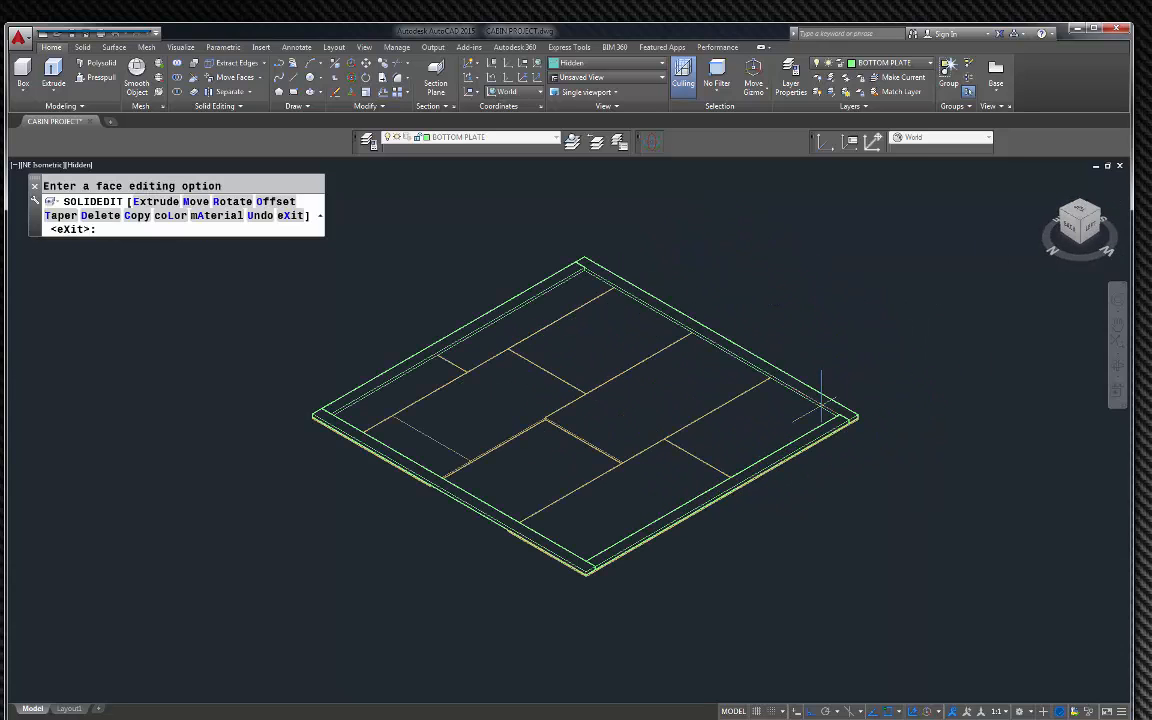